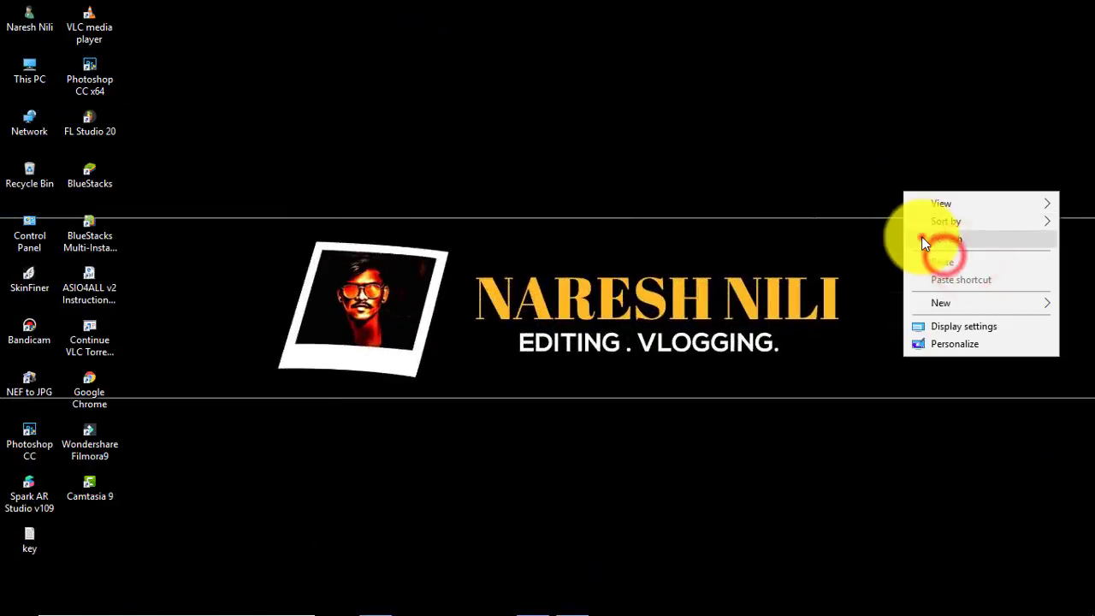
Step: Refresh the desktop and bring the Photoshop window to the front
click(921, 237)
right_click(843, 110)
click(862, 160)
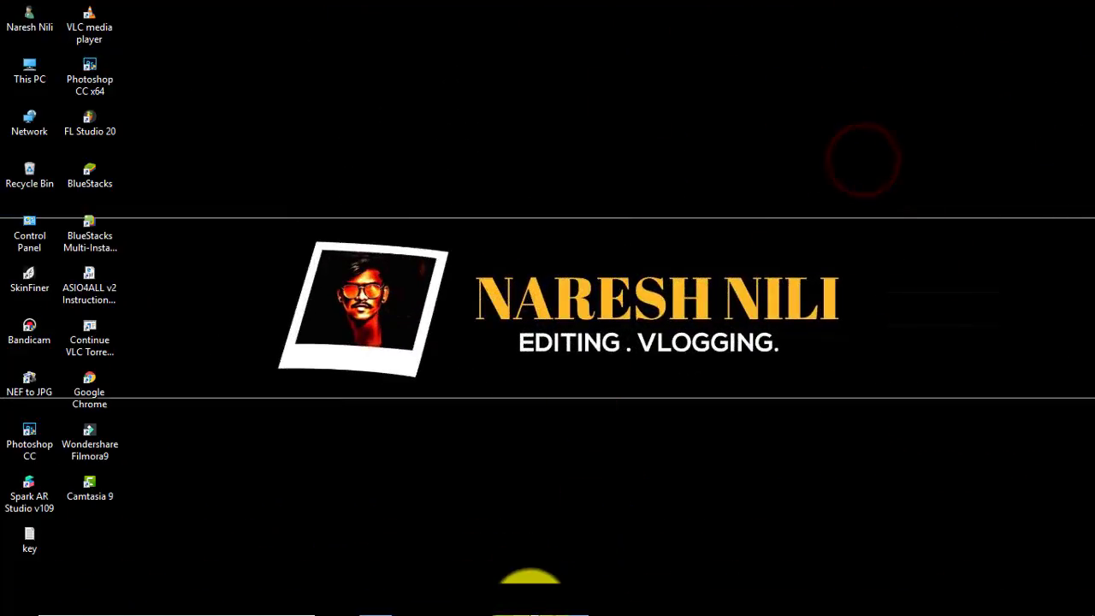
mouse_move(530, 609)
click(522, 542)
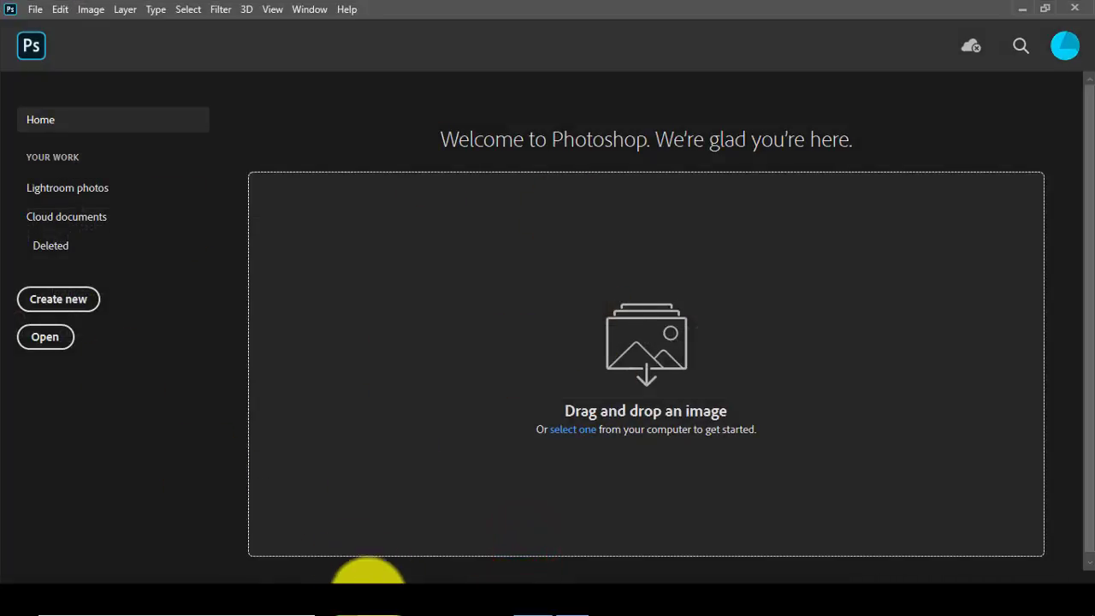
Step: Drag background.jpg from the 6 MAY folder into Photoshop to open it
click(367, 578)
click(57, 257)
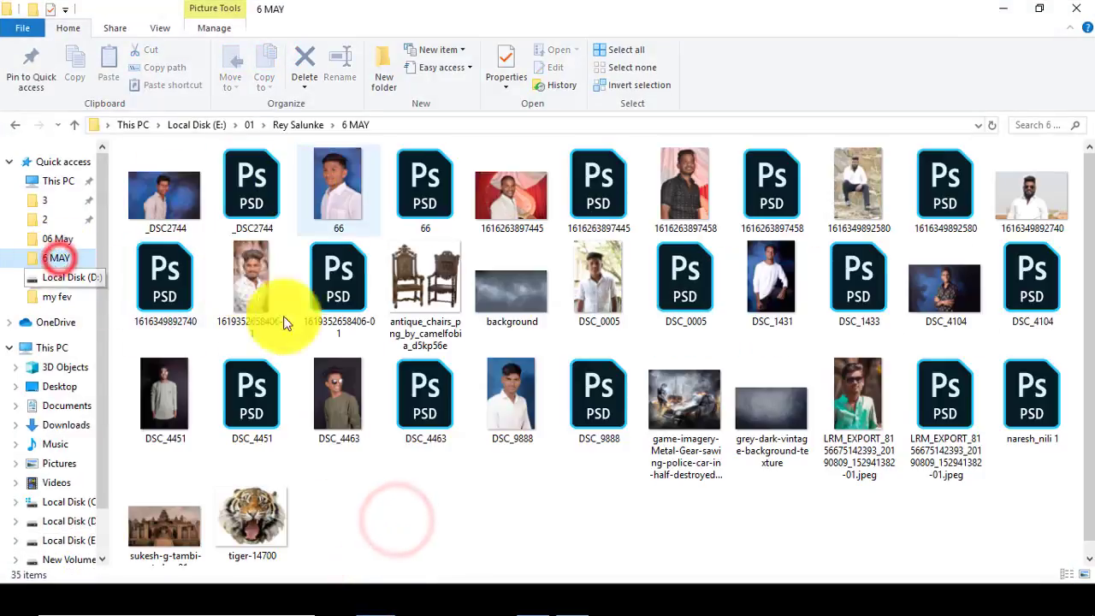
click(518, 283)
click(414, 256)
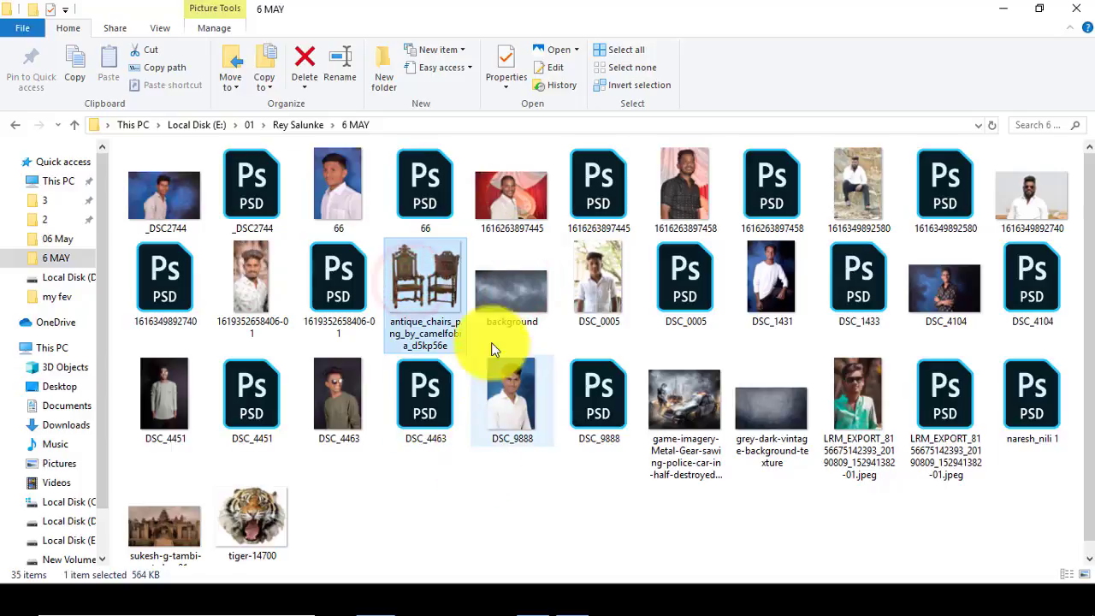
mouse_move(521, 293)
mouse_down()
mouse_move(501, 566)
mouse_move(395, 88)
mouse_up()
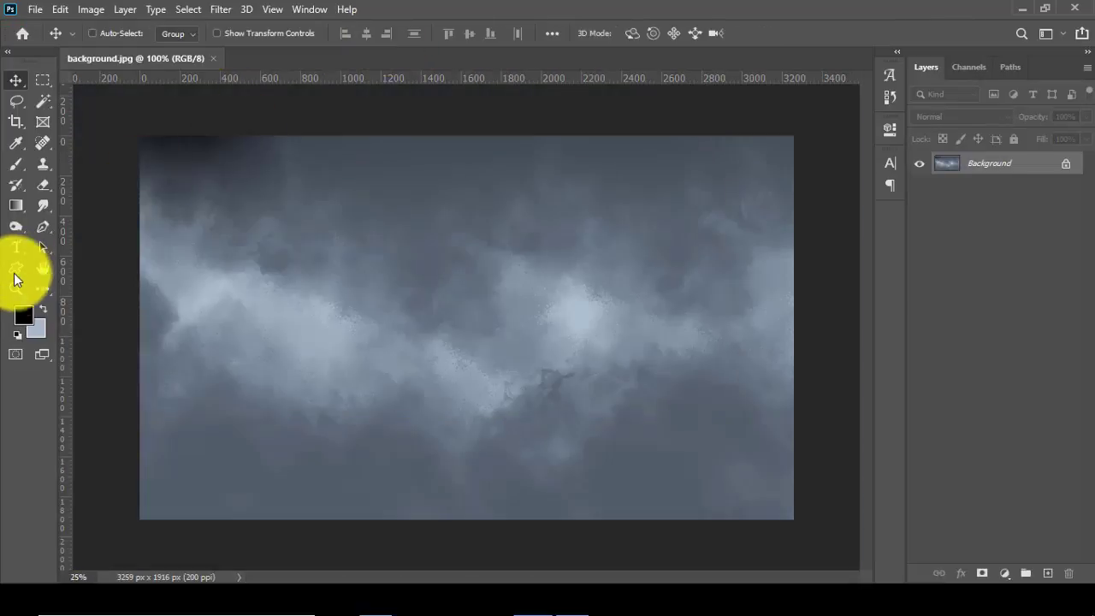
click(17, 289)
Step: Check the canvas's image size without resizing, then choose the Move tool
drag(316, 231, 325, 243)
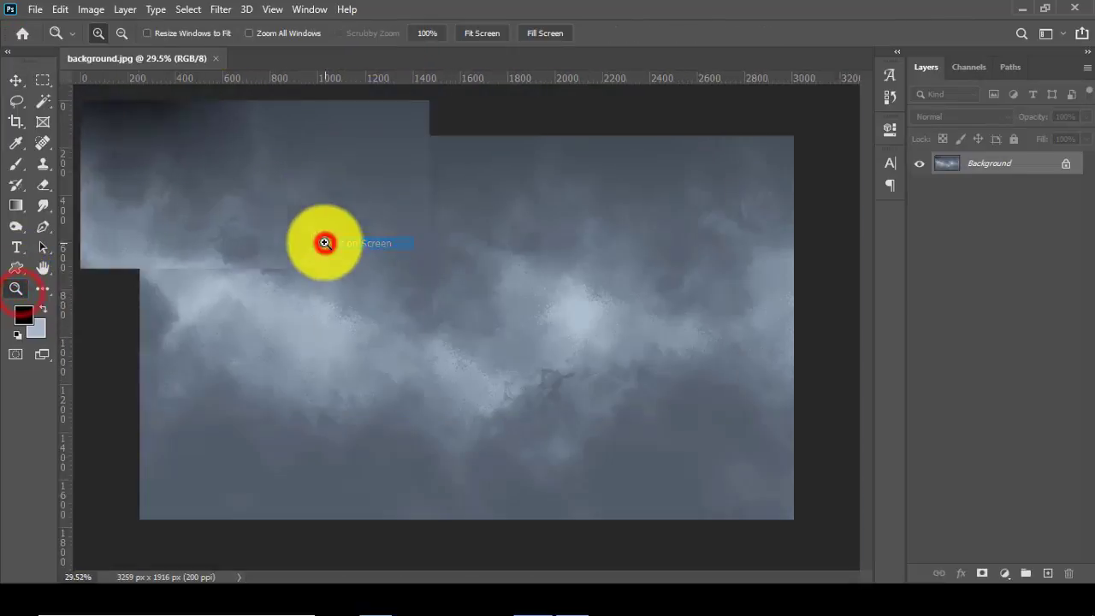
click(90, 9)
click(150, 130)
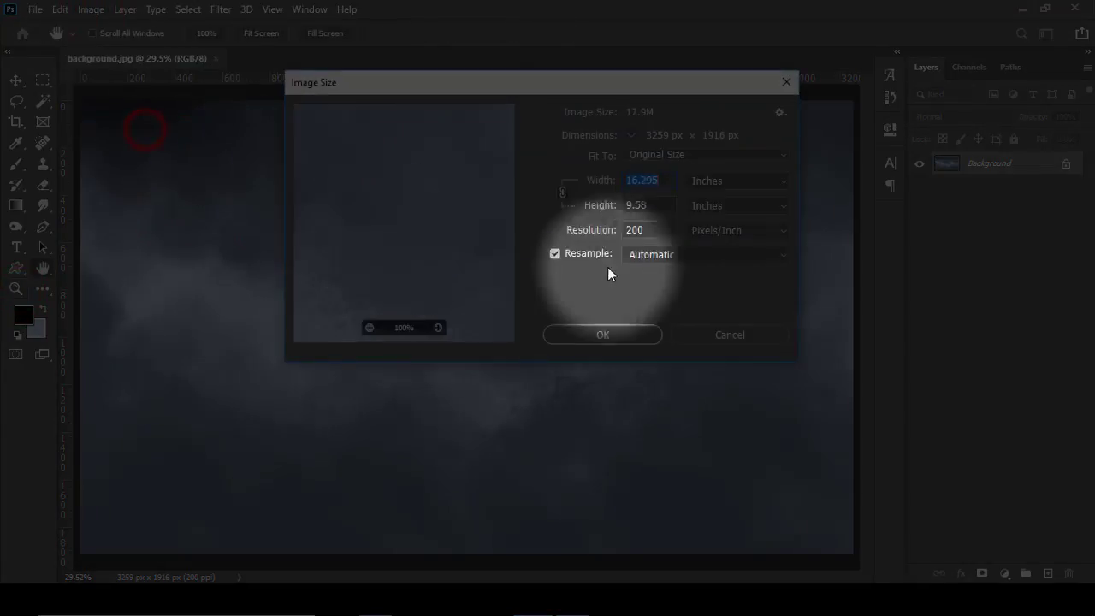
click(711, 335)
click(8, 87)
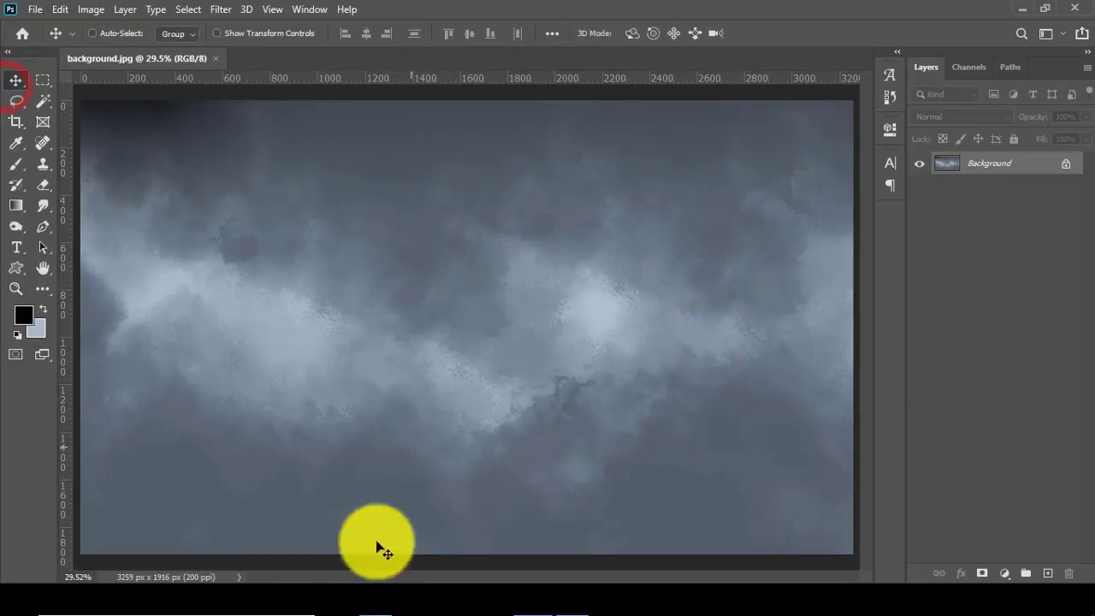
click(373, 588)
click(610, 501)
click(958, 182)
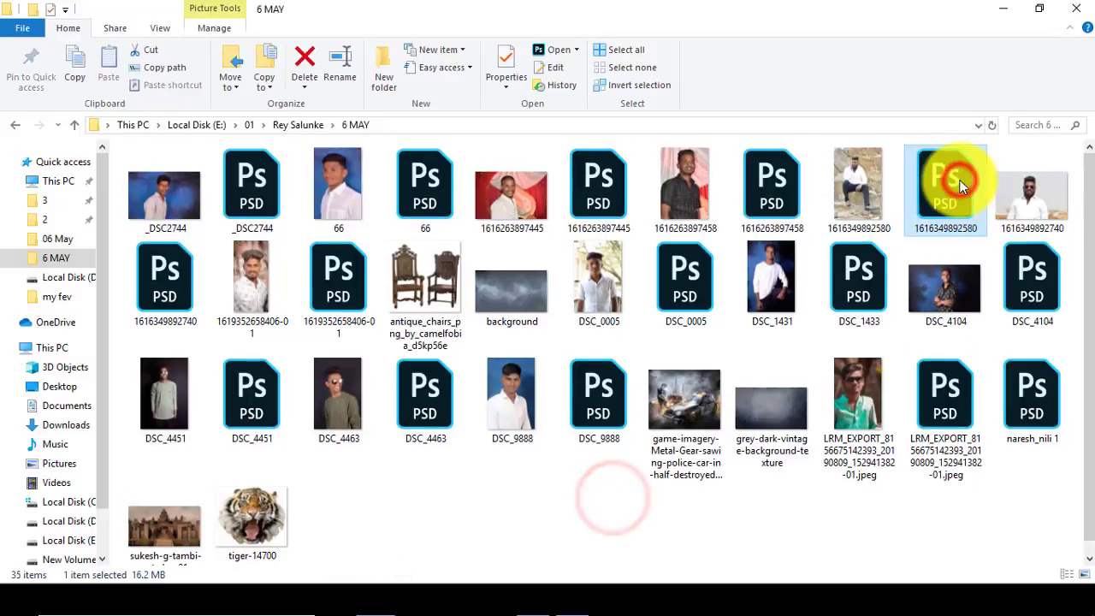
drag(950, 190, 504, 467)
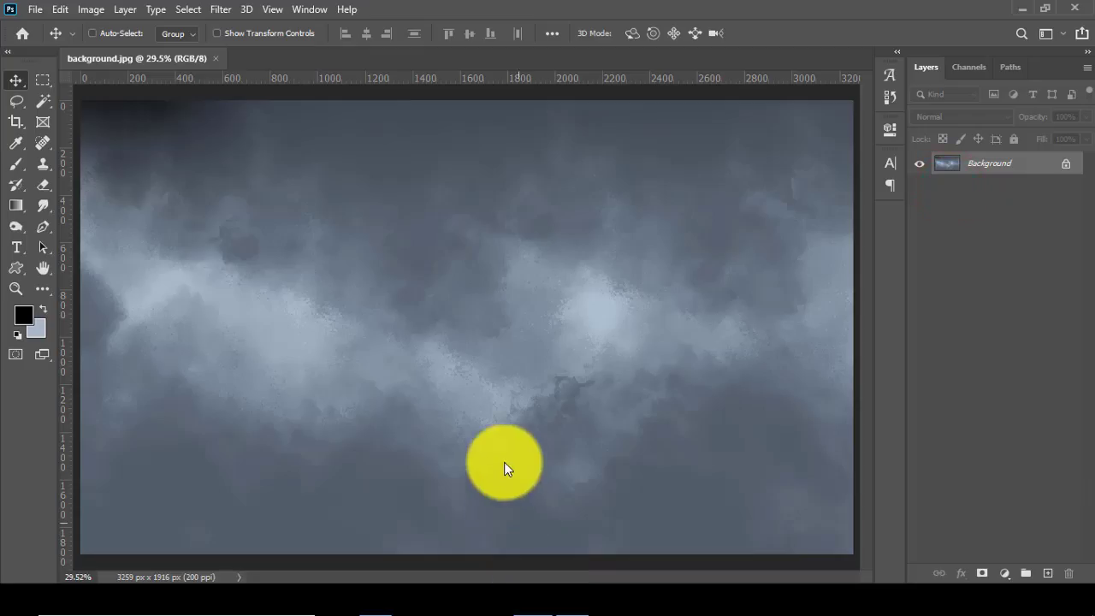
drag(474, 425, 469, 434)
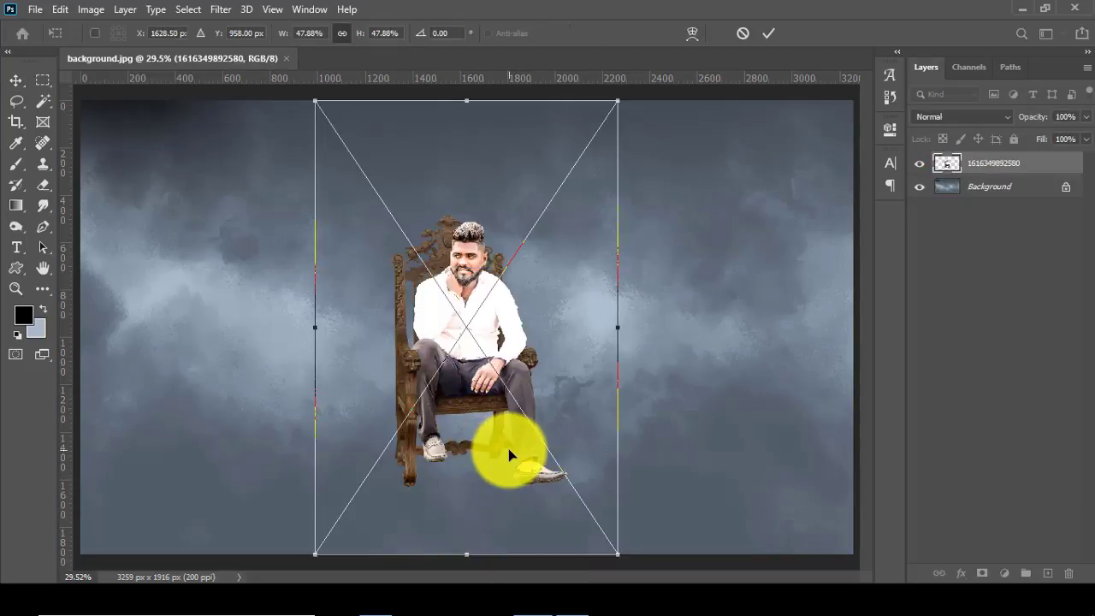
key(Return)
Step: Scale the seated man down and move him lower on the canvas
click(979, 166)
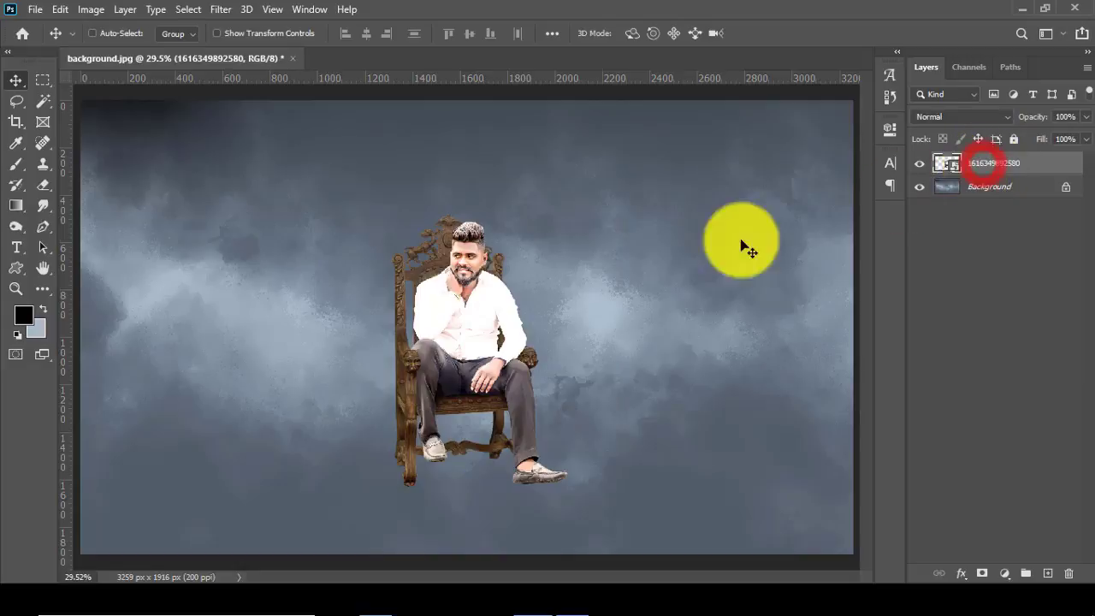
key(ctrl+t)
drag(620, 556, 567, 479)
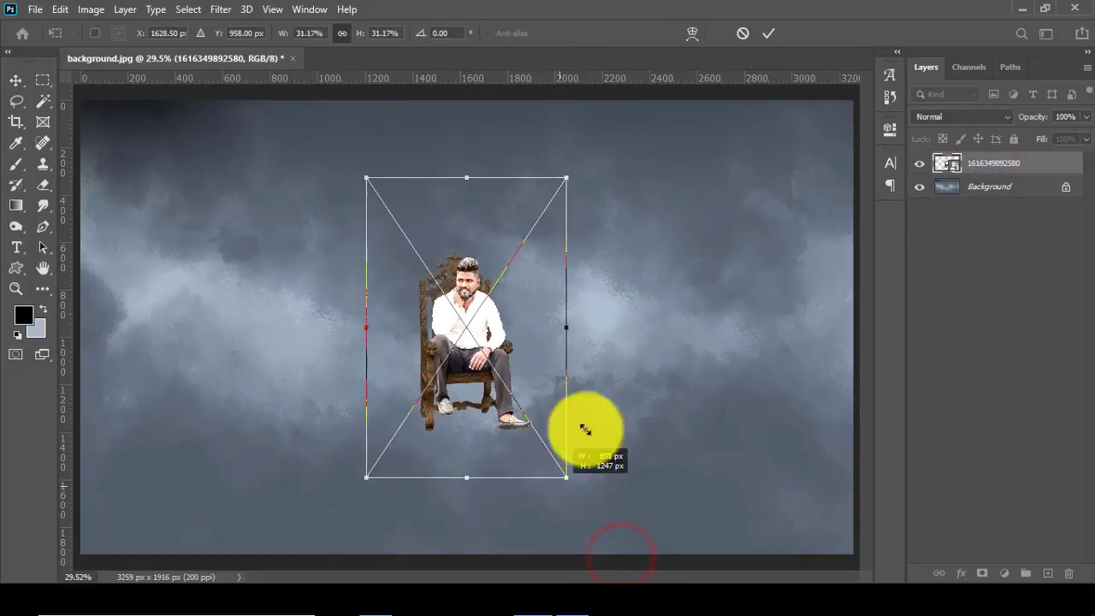
click(768, 32)
drag(477, 367, 468, 457)
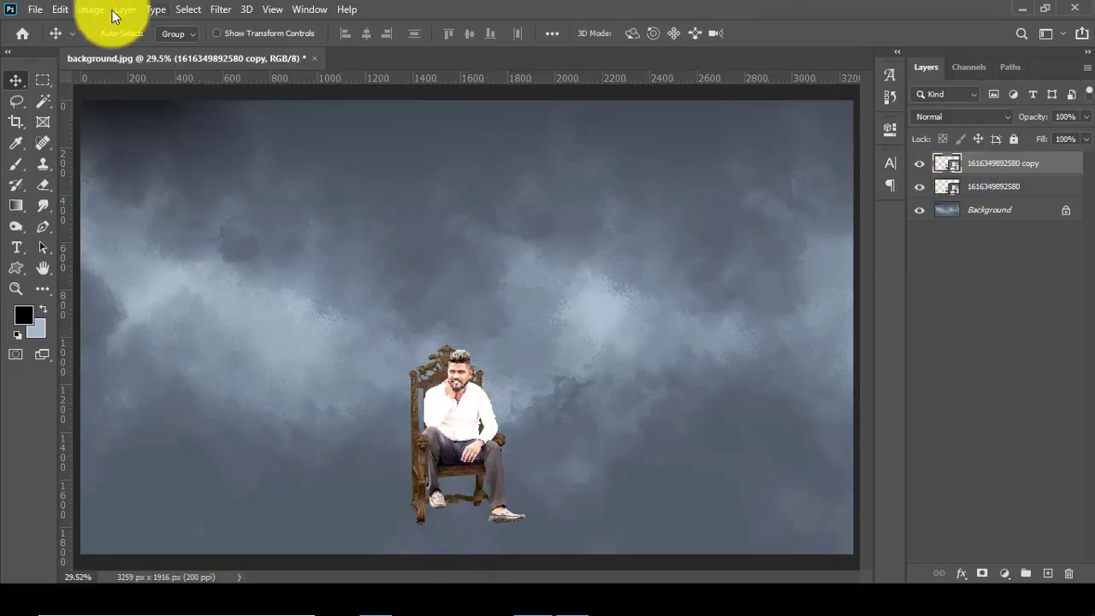
Step: Rasterize the copy, turn it solid black with Lightness -100, and move it below the original
right_click(1011, 161)
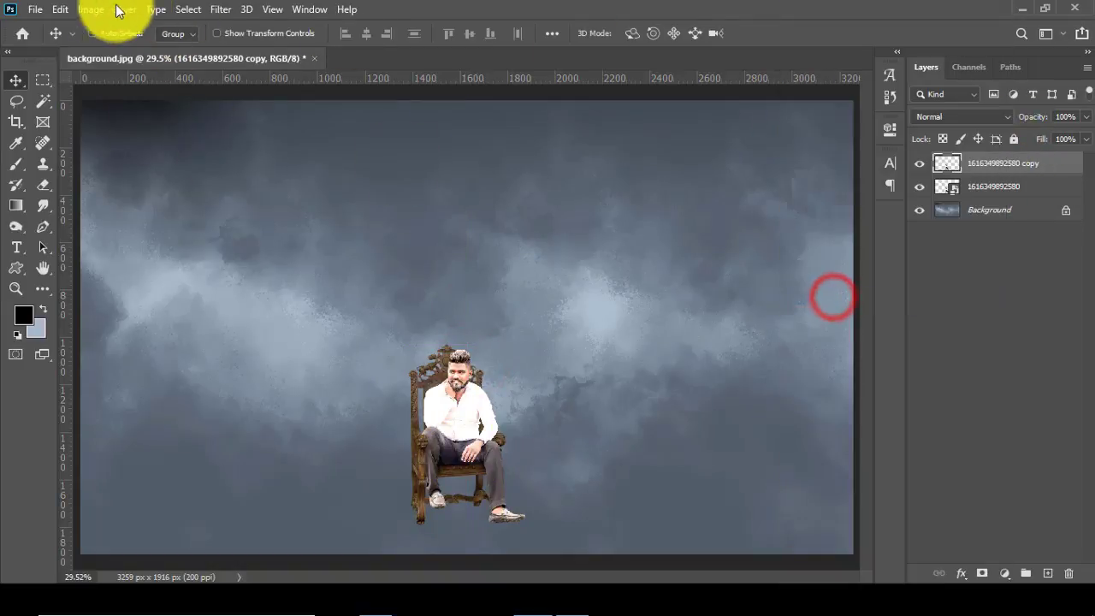
click(91, 9)
click(115, 48)
click(327, 138)
drag(503, 275, 386, 276)
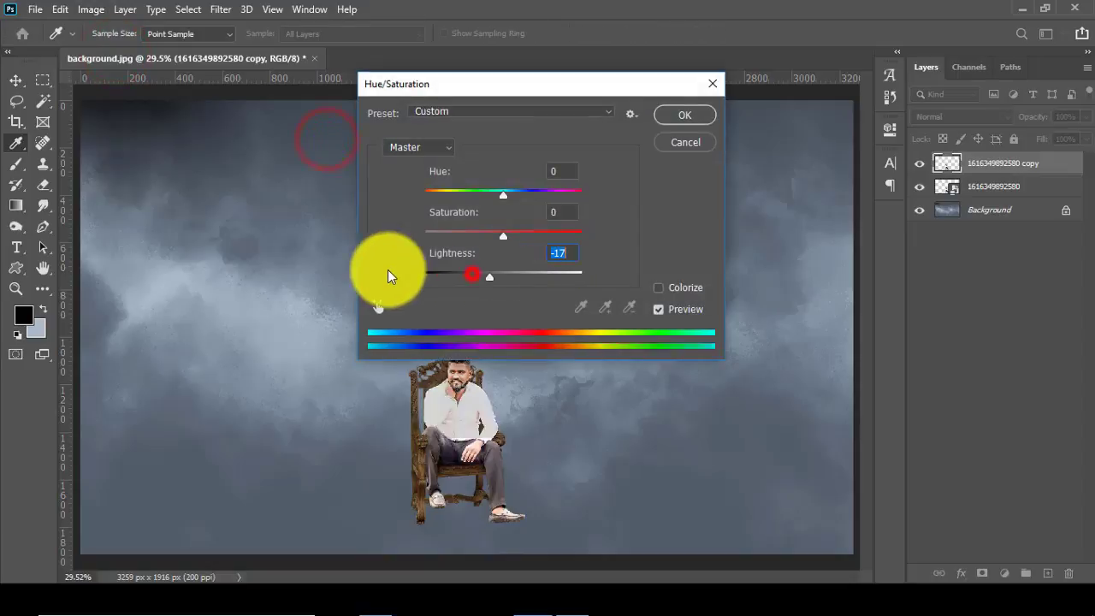
click(666, 120)
drag(979, 164, 967, 195)
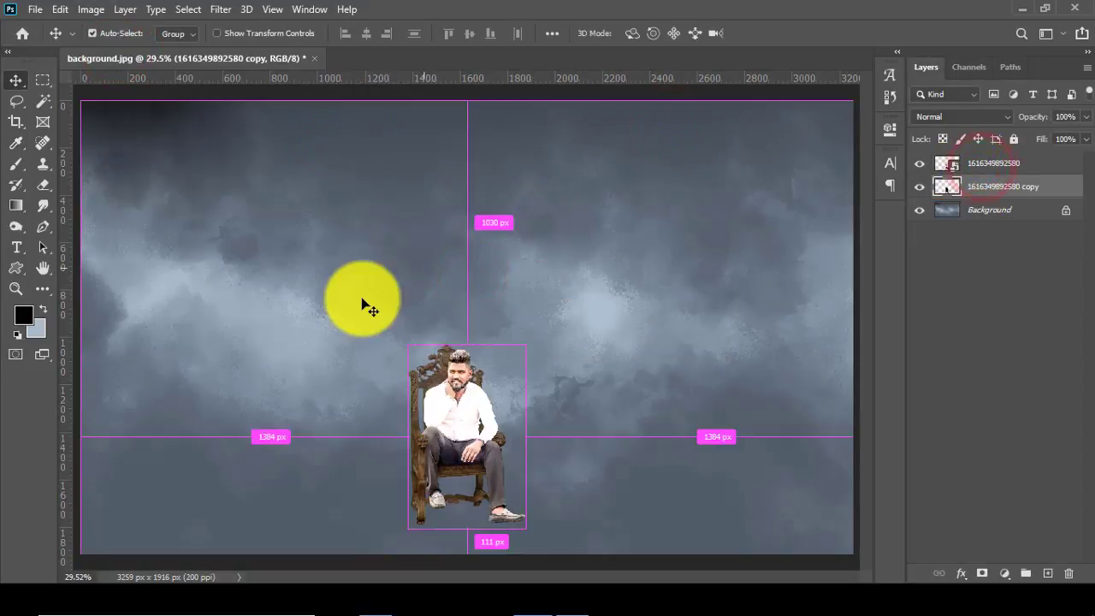
Step: Skew the black copy down and left, then warp it slightly into a shadow
key(ctrl+t)
mouse_move(466, 340)
mouse_down()
mouse_move(325, 463)
mouse_move(344, 469)
mouse_up()
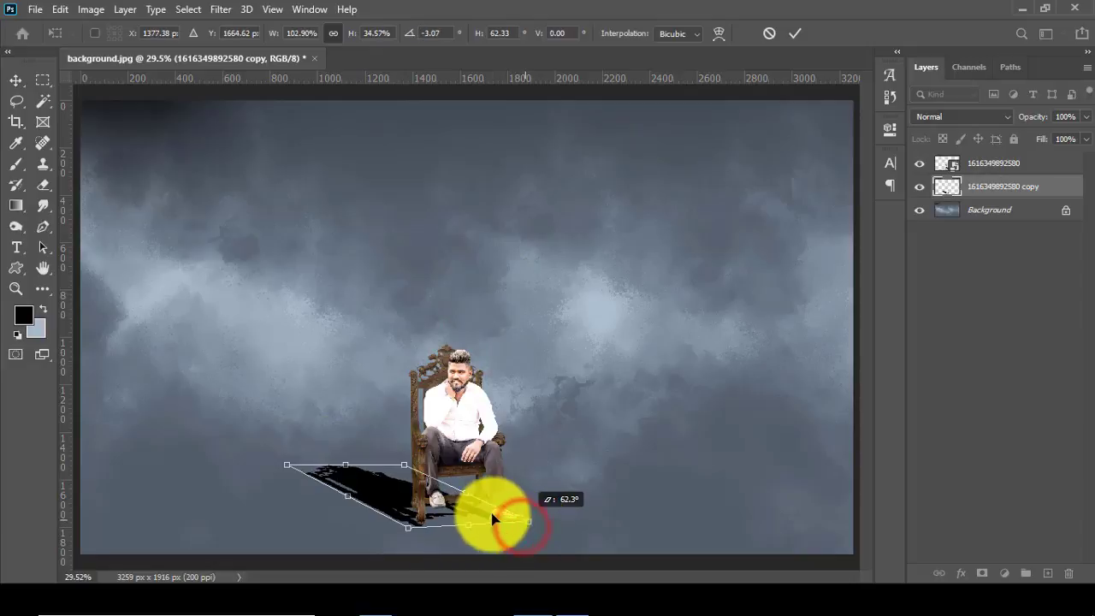
mouse_move(418, 528)
mouse_down()
mouse_move(330, 465)
mouse_move(325, 494)
mouse_up()
click(717, 34)
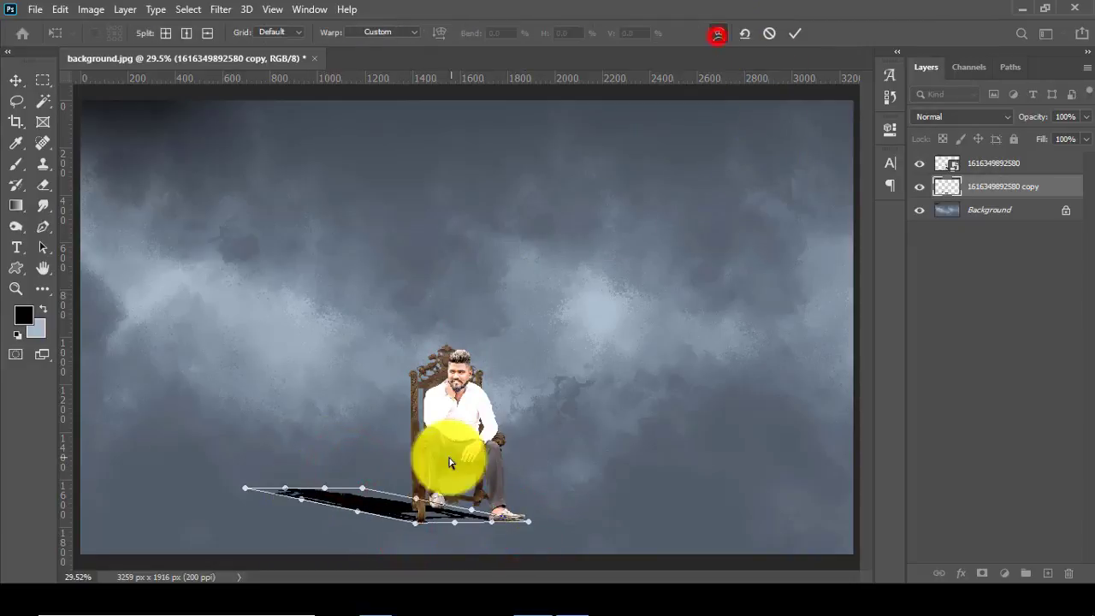
drag(470, 513, 475, 510)
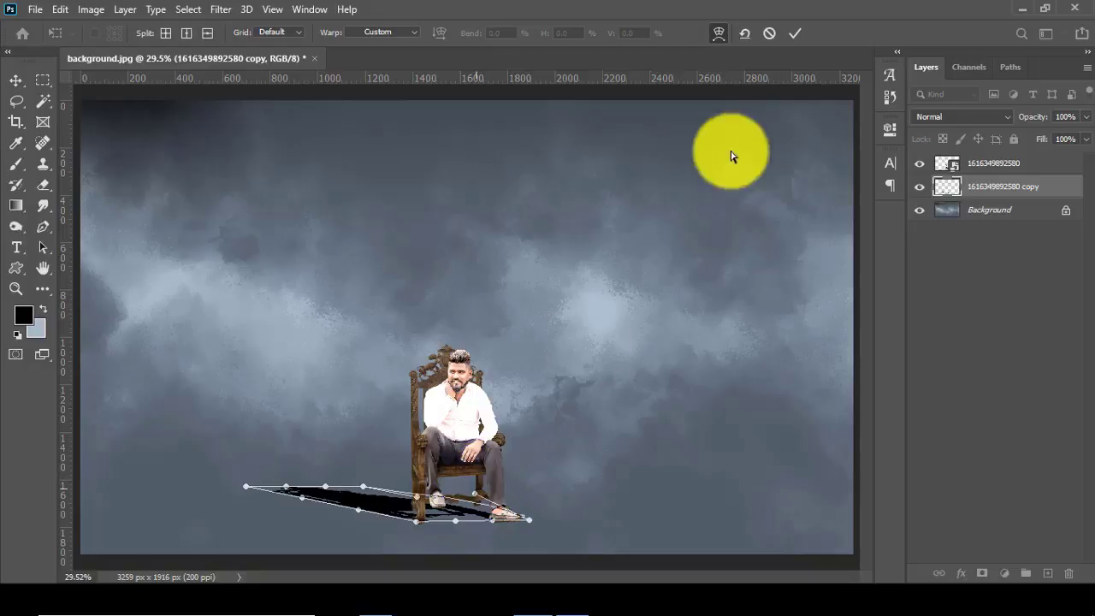
click(794, 33)
click(475, 523)
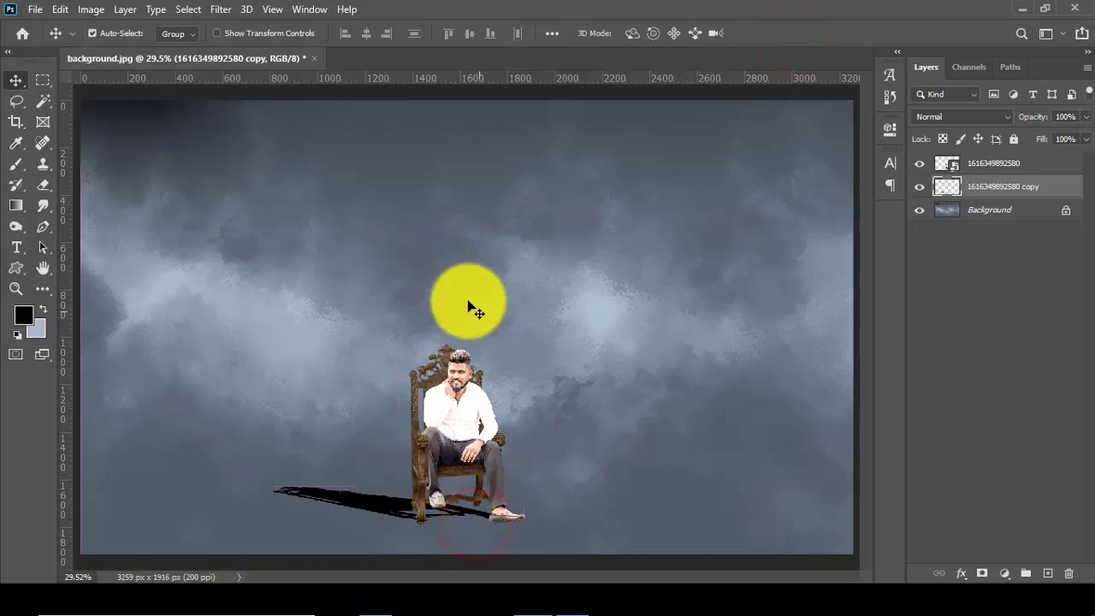
Step: Reshape the shadow again, stretching its far end and pulling its bottom-left corner outward
key(ctrl+t)
drag(274, 489, 287, 480)
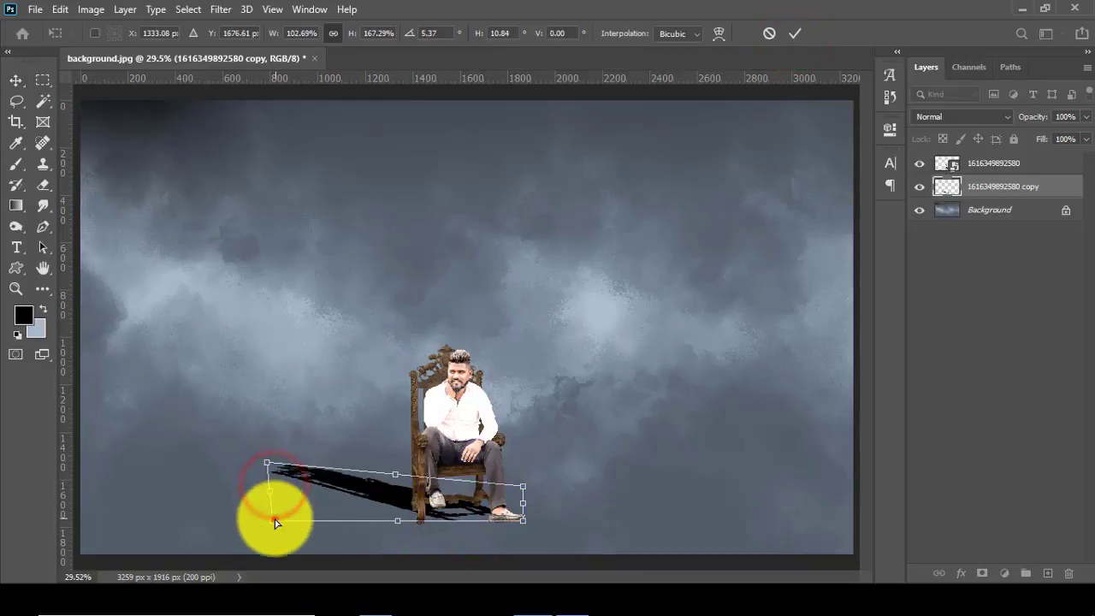
drag(276, 529, 263, 530)
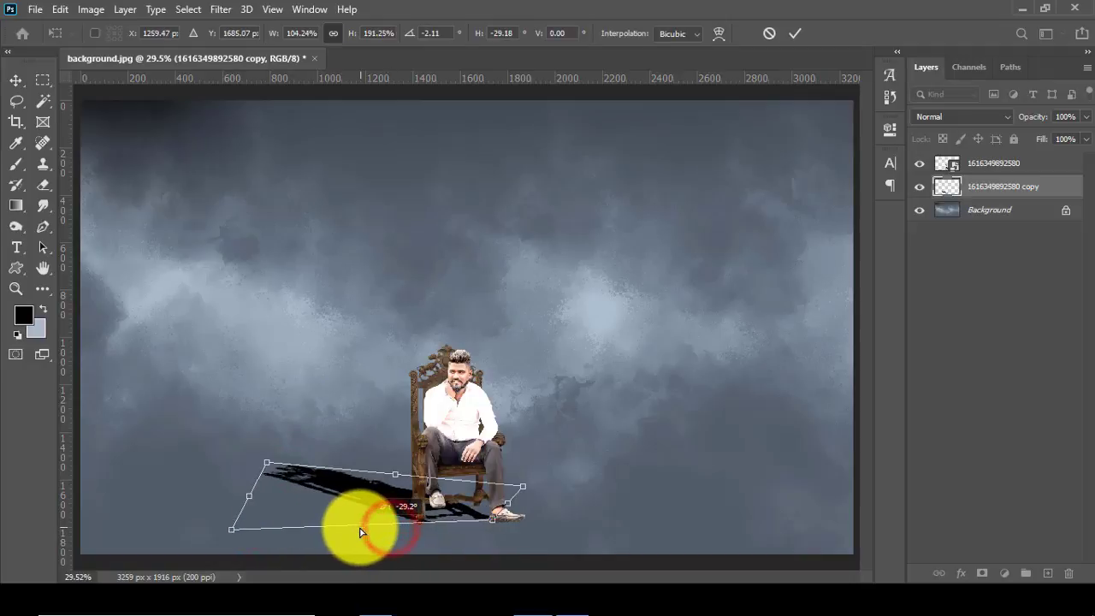
drag(361, 532, 362, 528)
click(221, 9)
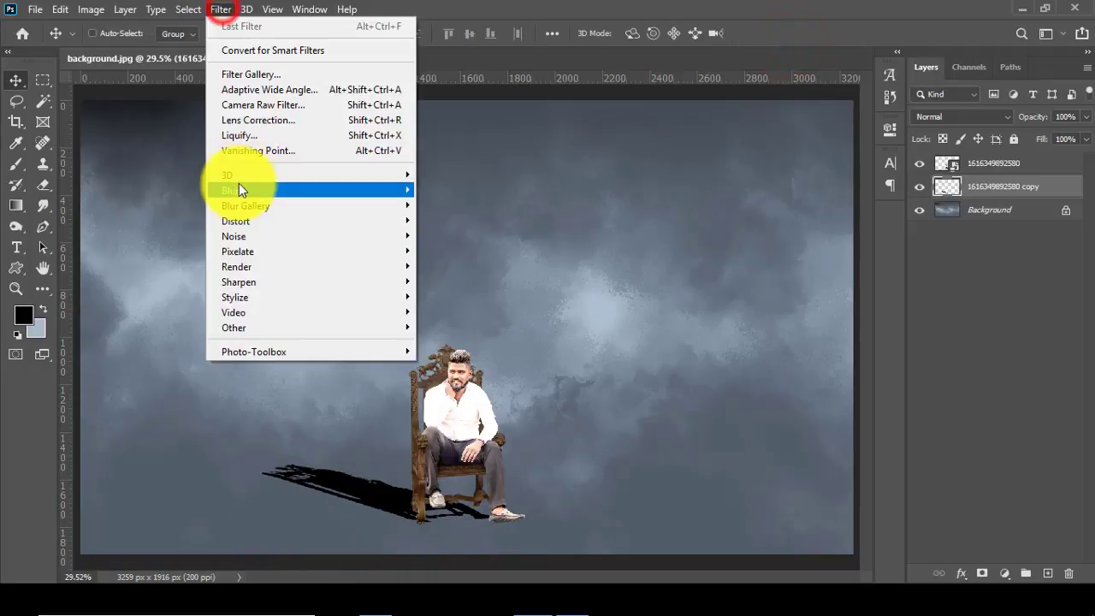
Step: Soften the shadow with a Gaussian Blur and select both man and shadow layers
click(238, 185)
click(432, 253)
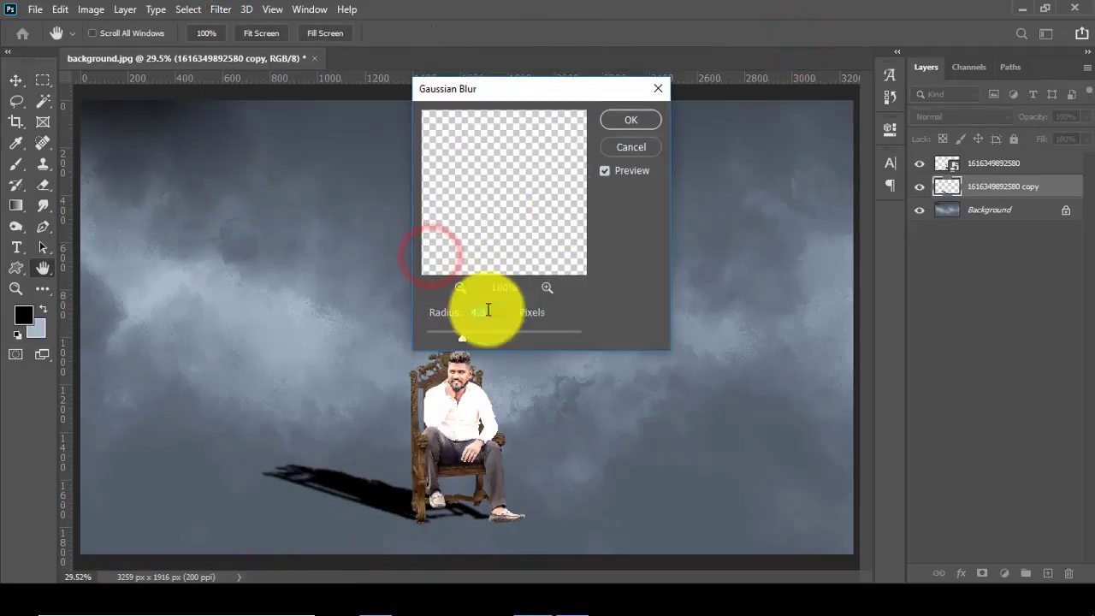
click(631, 120)
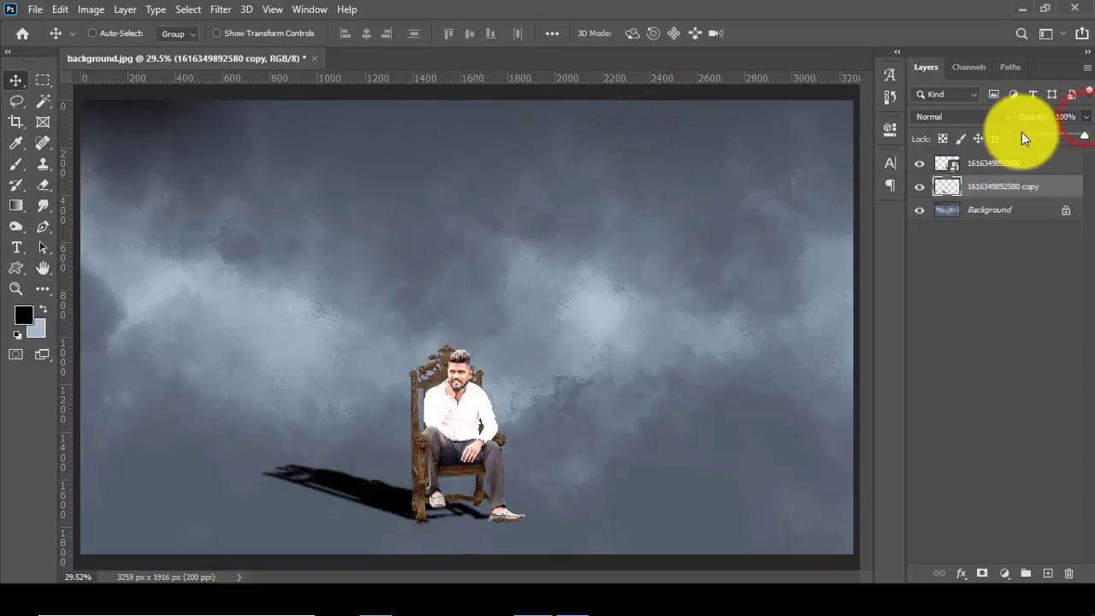
shift+click(973, 168)
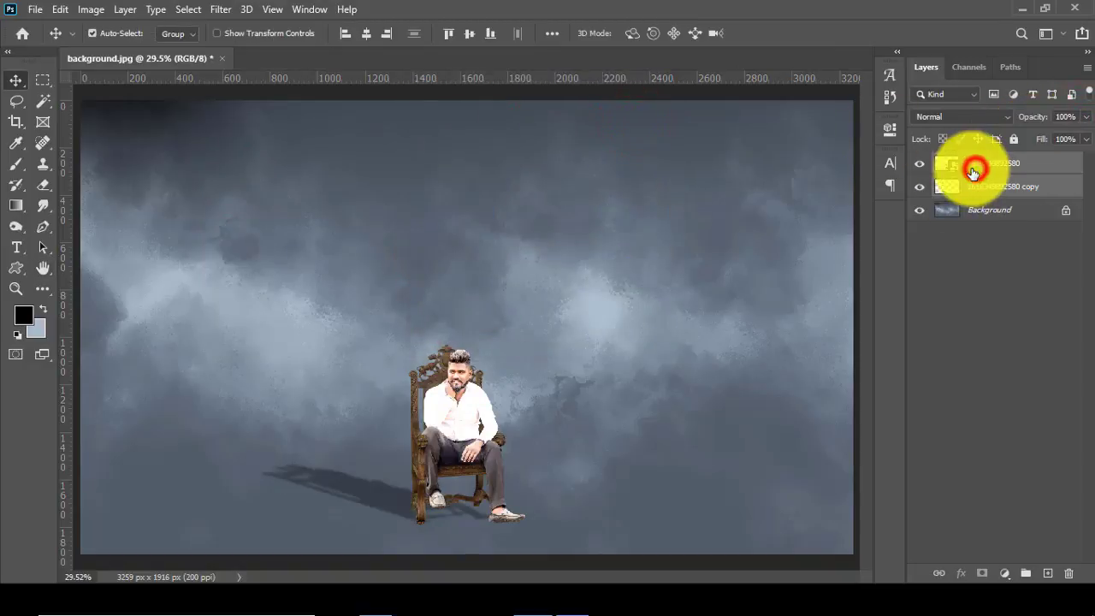
Step: Open Camera Raw on the man's layer, raise Yellows saturation and shift Yellows hue to -100
click(990, 164)
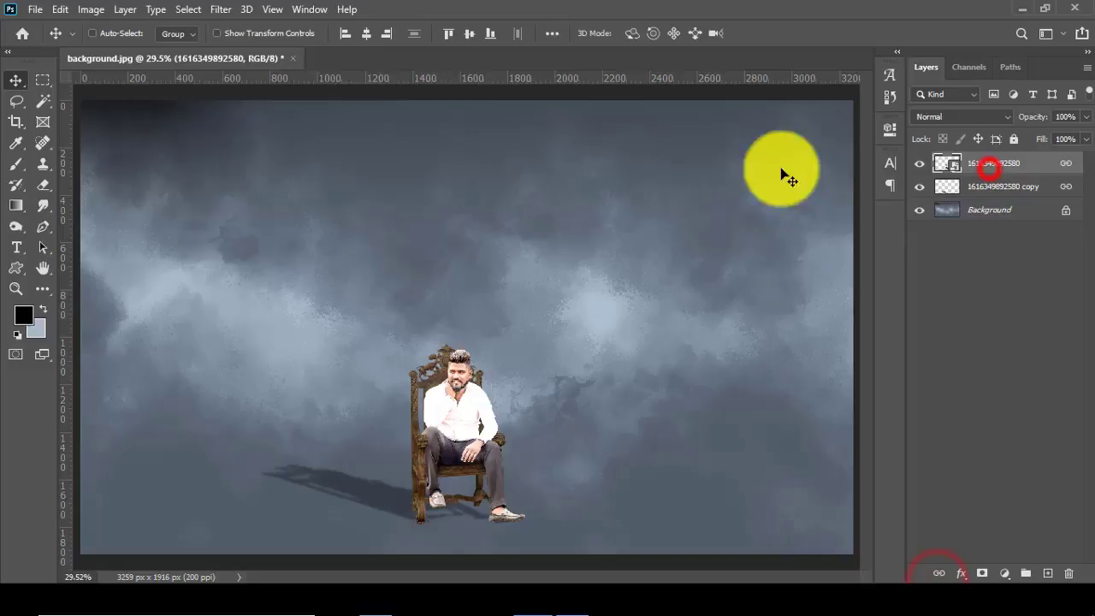
click(221, 9)
click(282, 103)
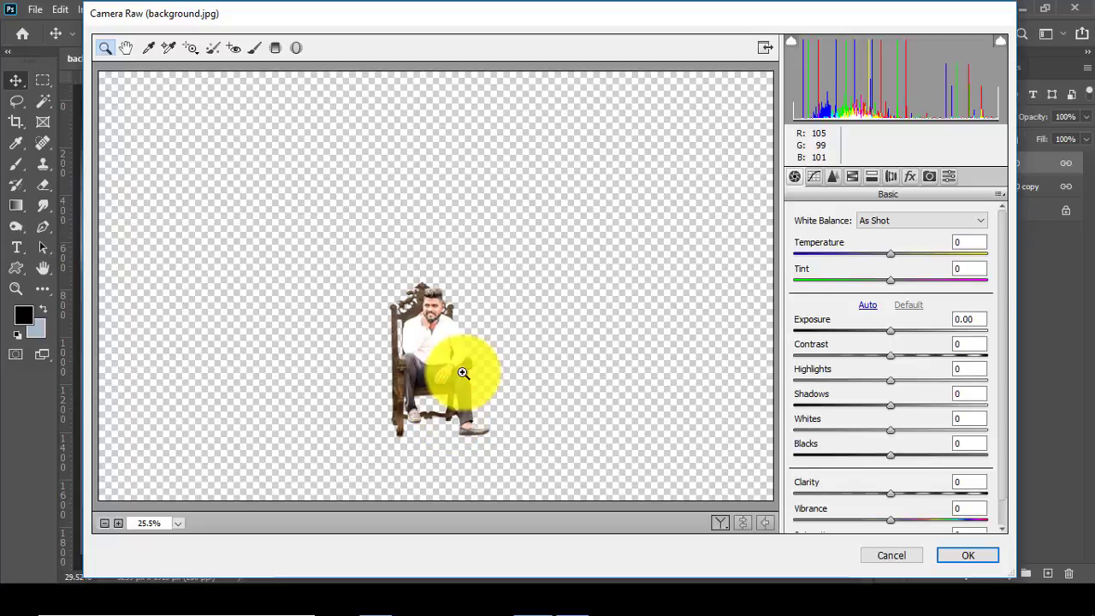
drag(414, 304, 466, 391)
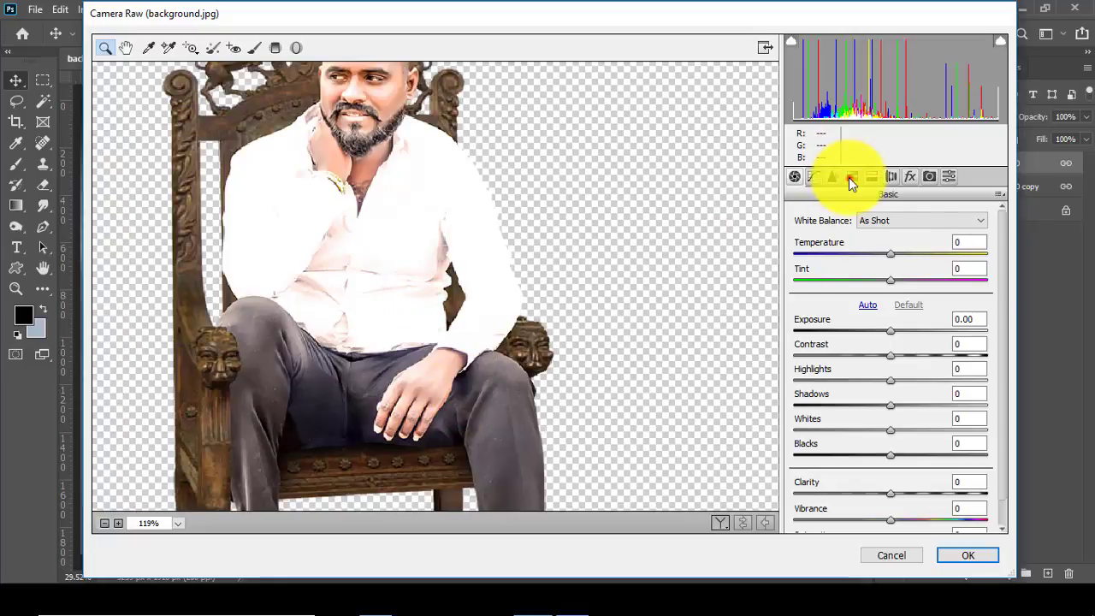
click(851, 177)
drag(872, 343, 937, 343)
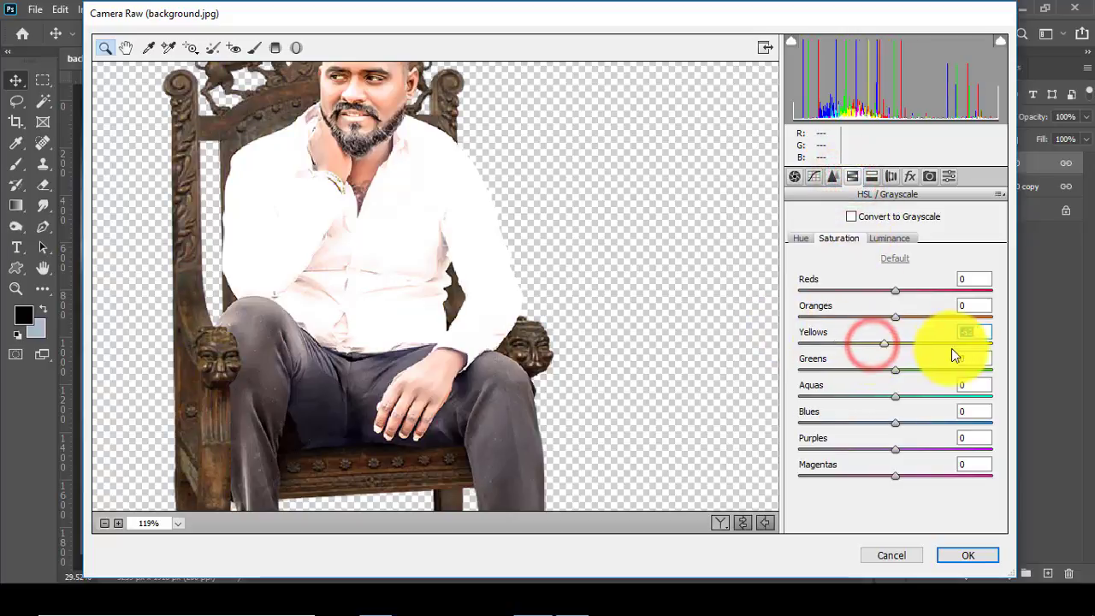
drag(854, 343, 799, 344)
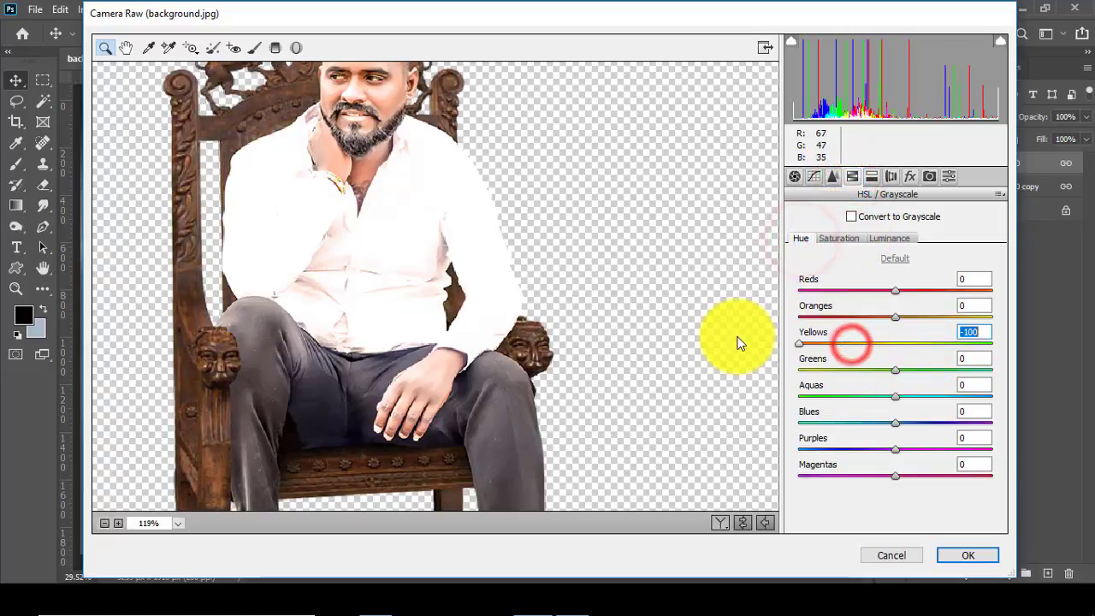
scroll(545, 261, up, 3)
Step: Shift the red and green primary hues in Camera Calibration
click(946, 177)
click(929, 176)
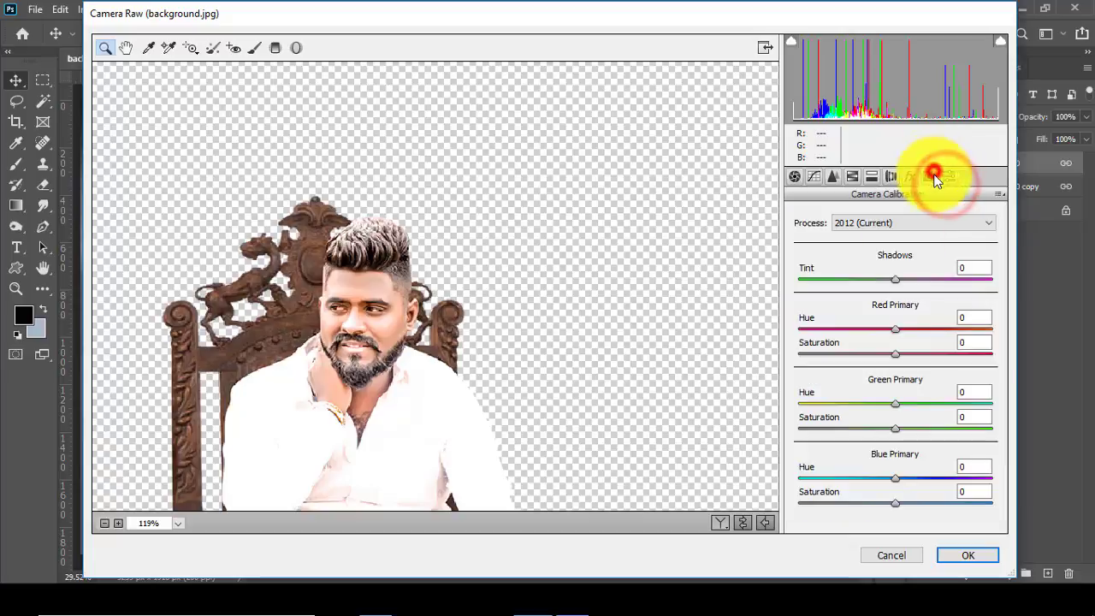
mouse_move(895, 328)
mouse_down()
mouse_move(830, 325)
mouse_move(903, 331)
mouse_up()
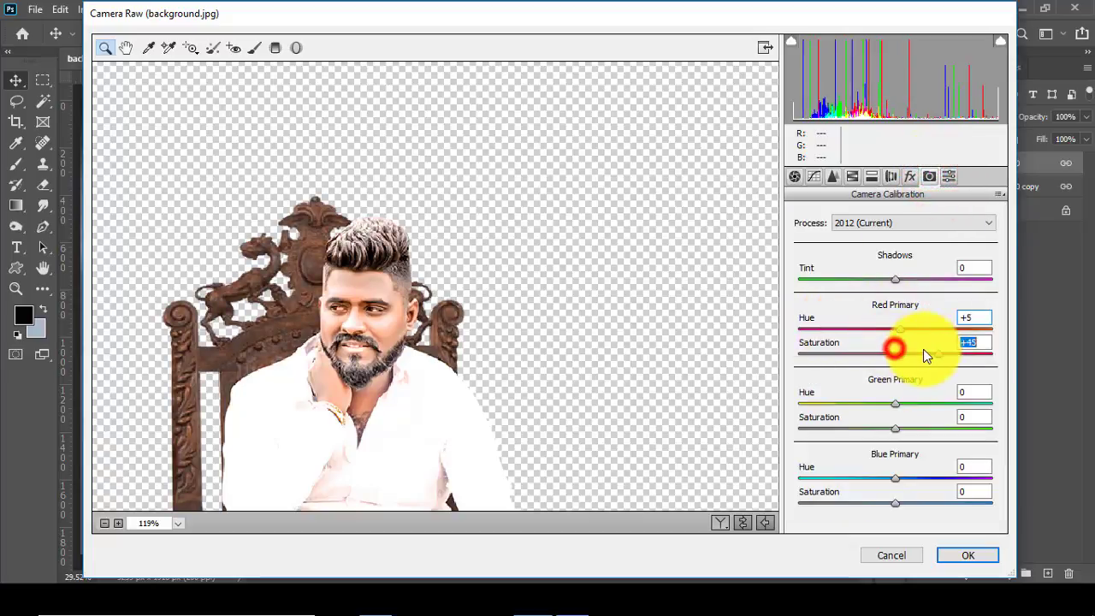
drag(894, 403, 957, 403)
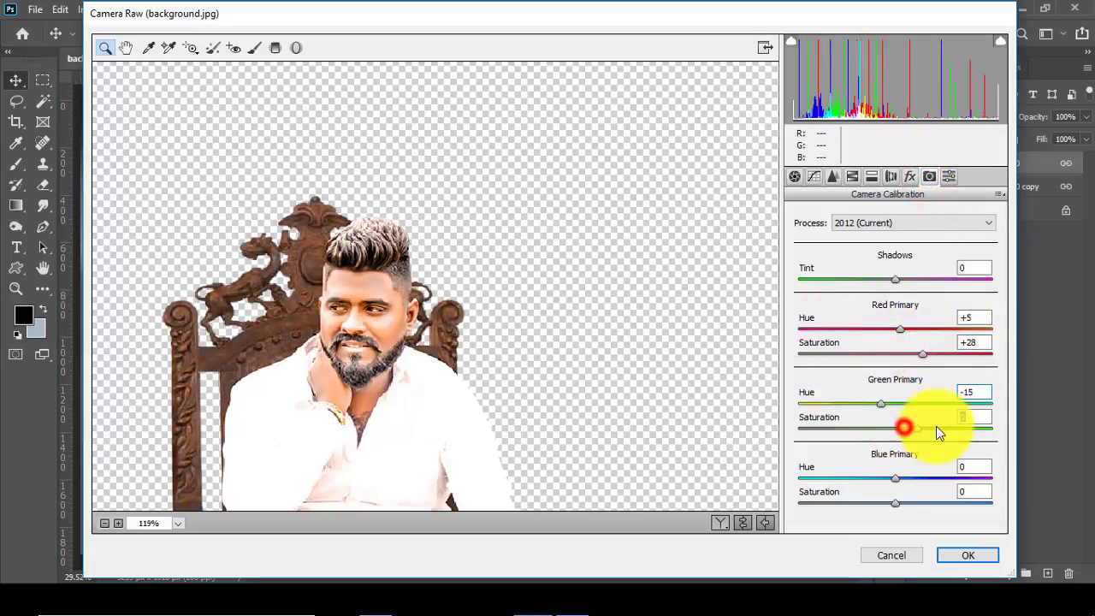
Step: Set Whites to +5 in the Basic panel and apply the Camera Raw filter
click(813, 177)
click(794, 176)
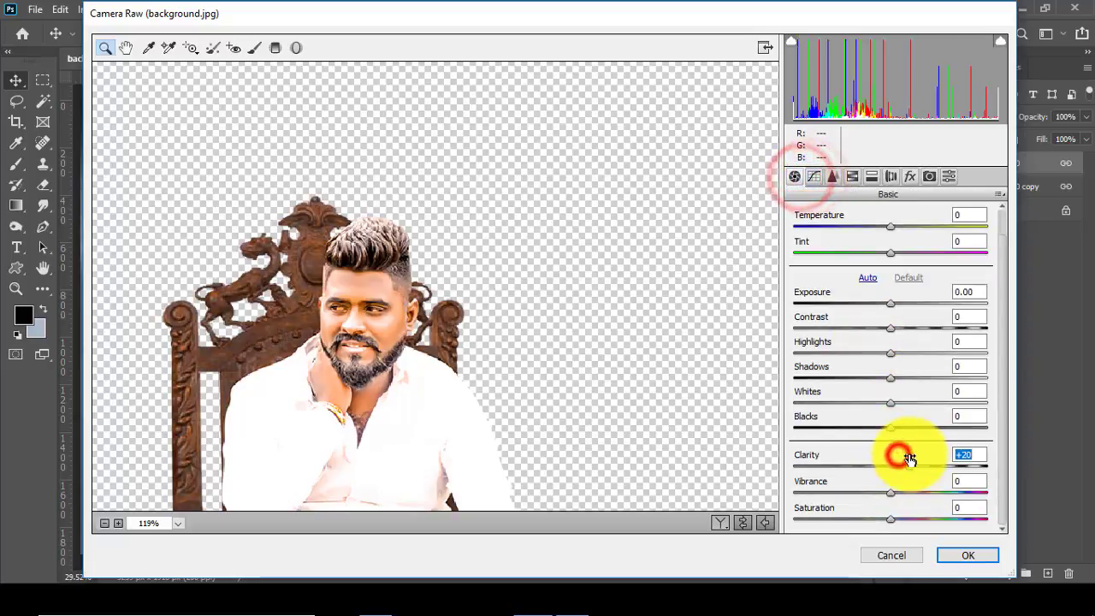
right_click(544, 353)
click(569, 251)
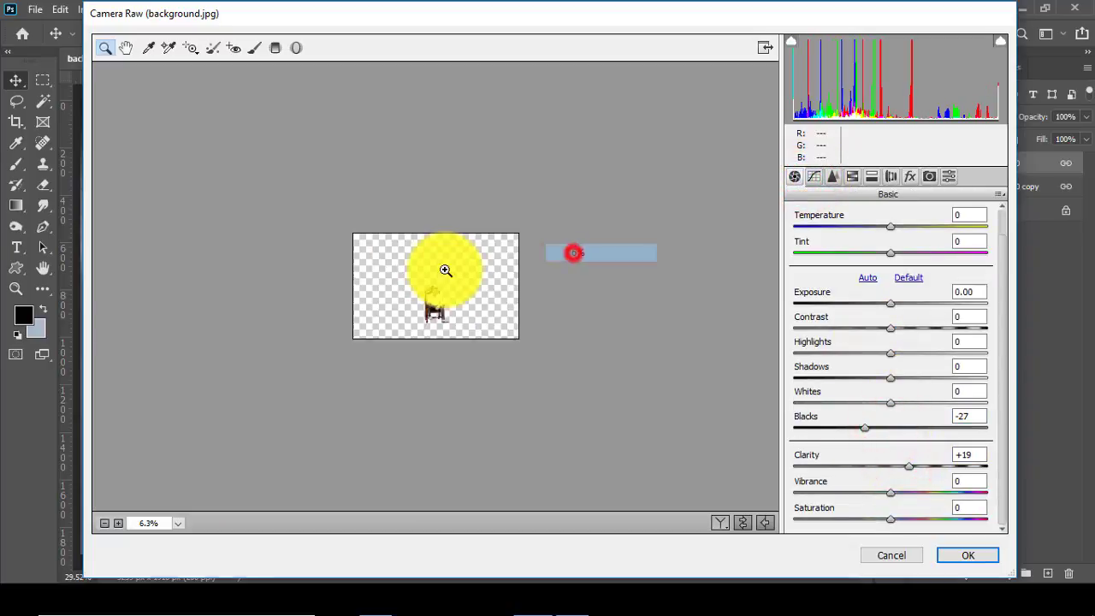
click(446, 266)
click(451, 310)
click(892, 398)
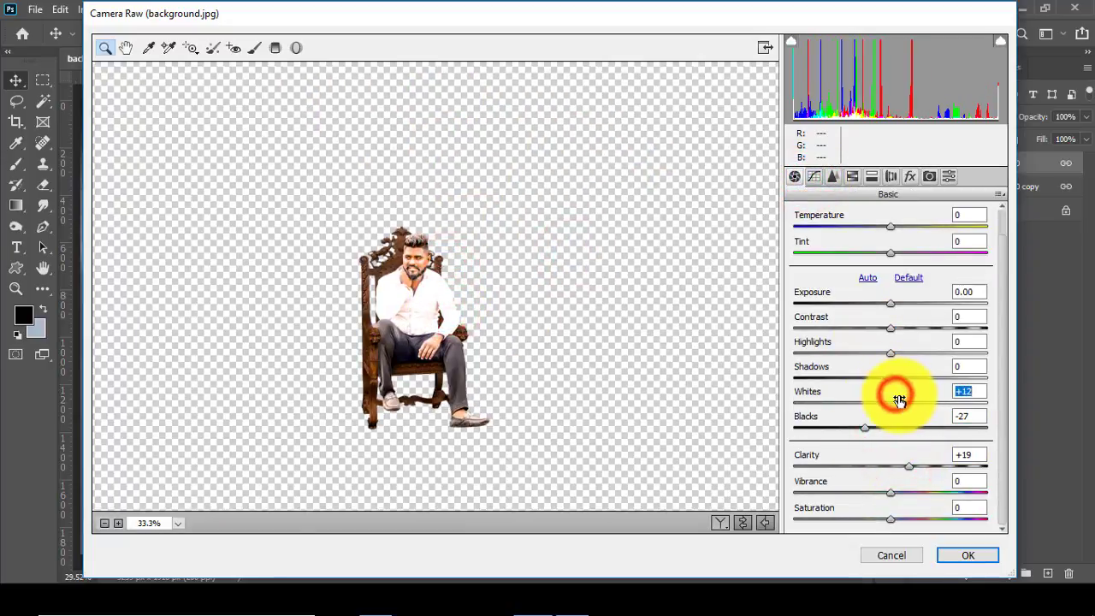
drag(899, 400, 894, 402)
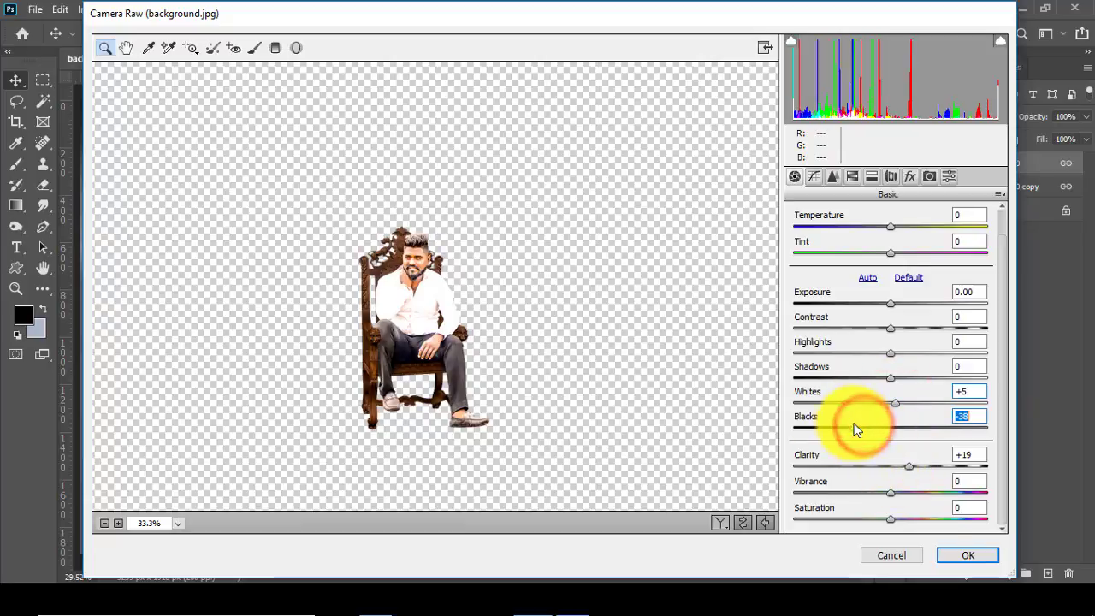
click(965, 555)
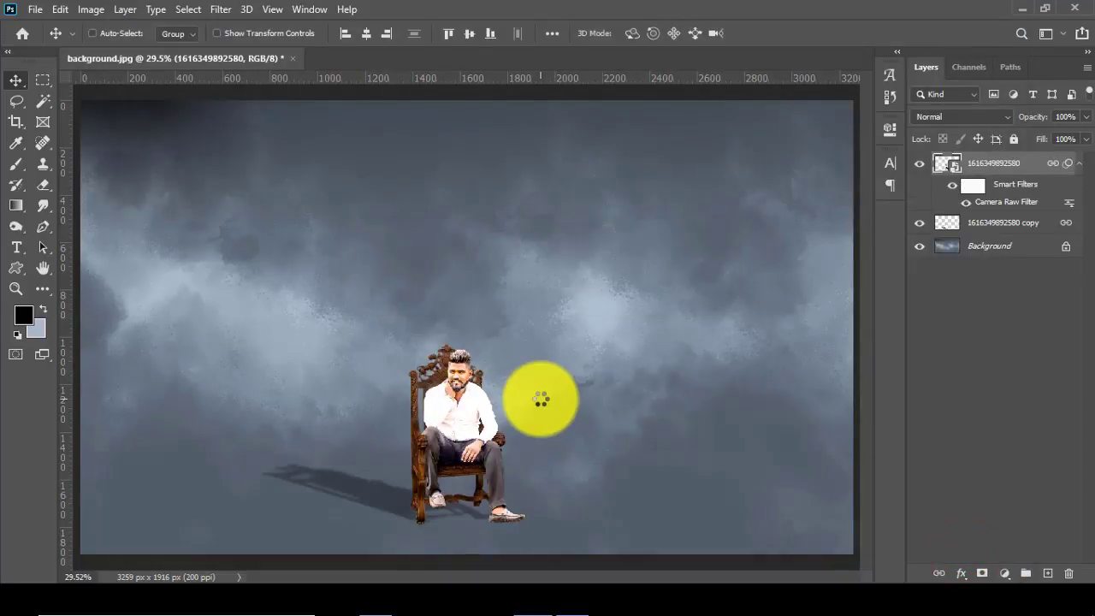
key(ctrl+0)
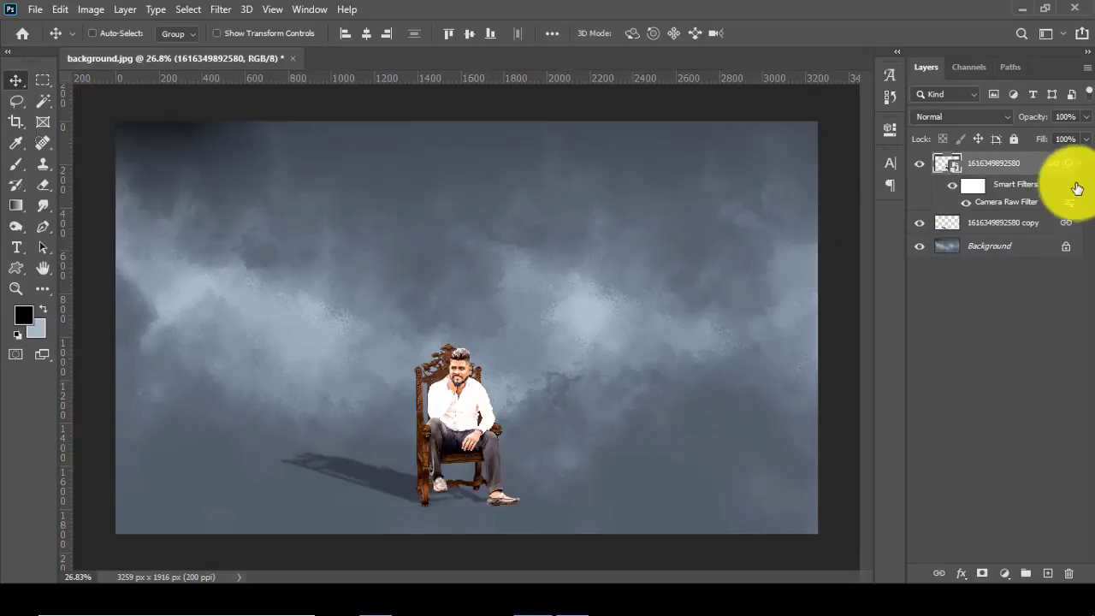
Step: Nudge the man lower, then add a new layer with a dark gradient rising from the canvas bottom
click(1079, 162)
drag(453, 451, 481, 475)
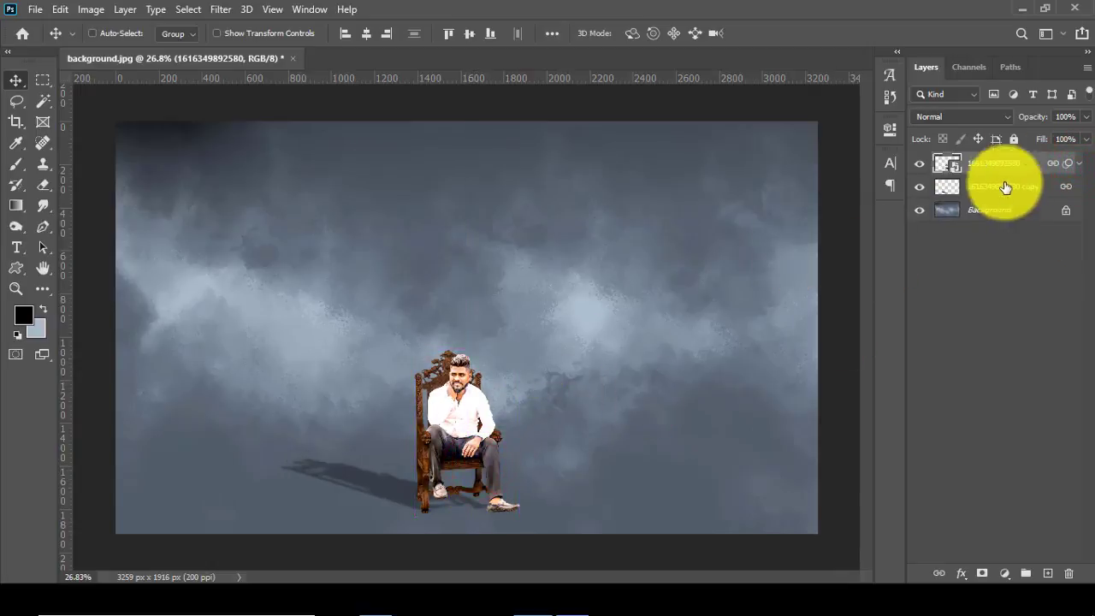
click(1047, 573)
click(16, 204)
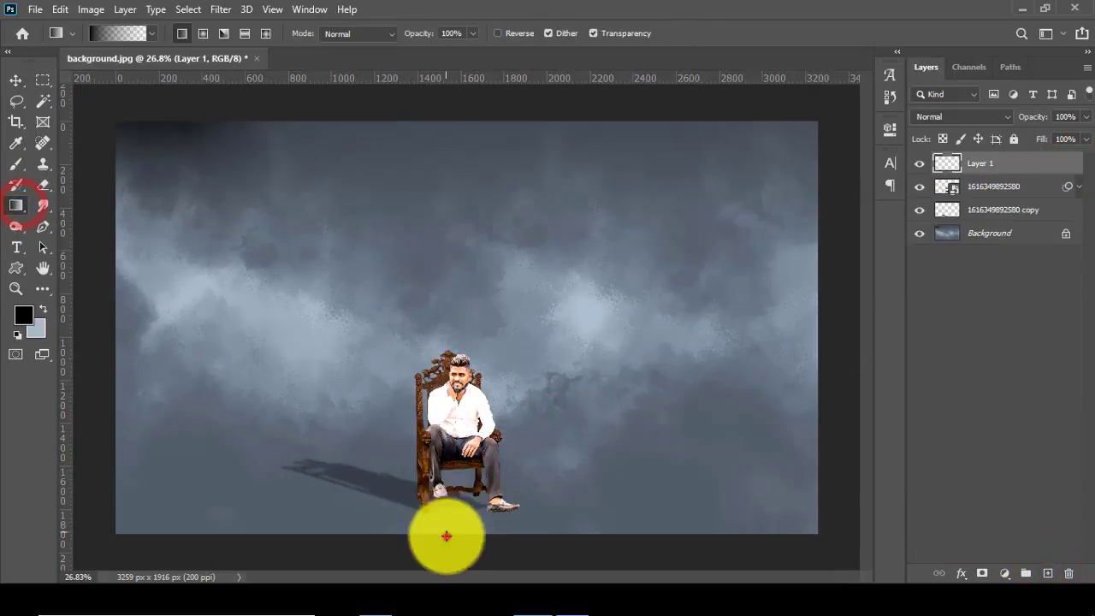
drag(447, 537, 454, 422)
drag(452, 369, 451, 369)
click(16, 79)
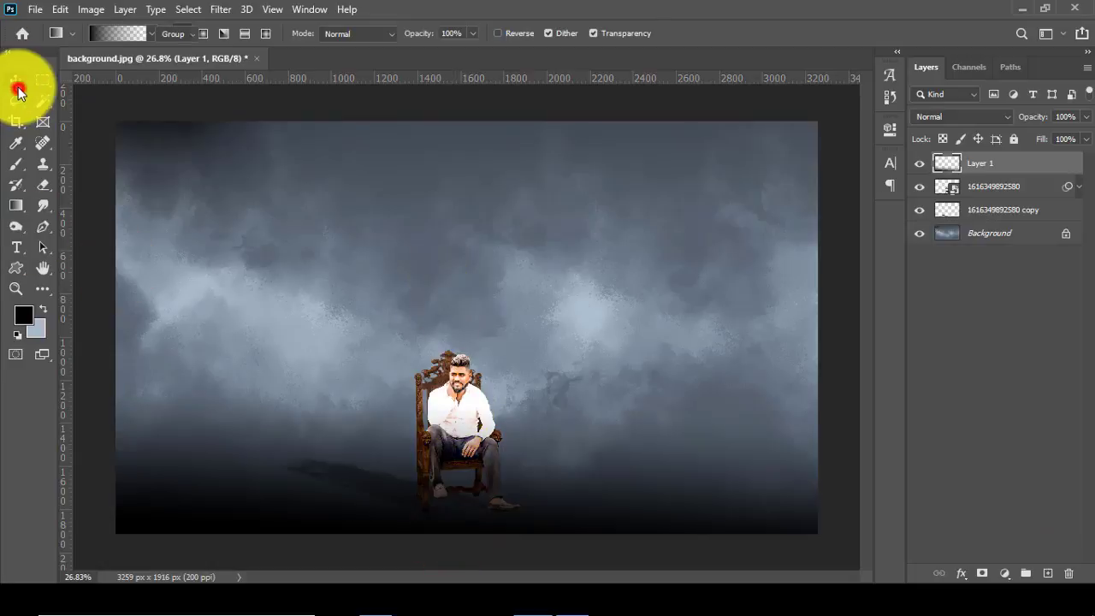
scroll(525, 360, up, 1)
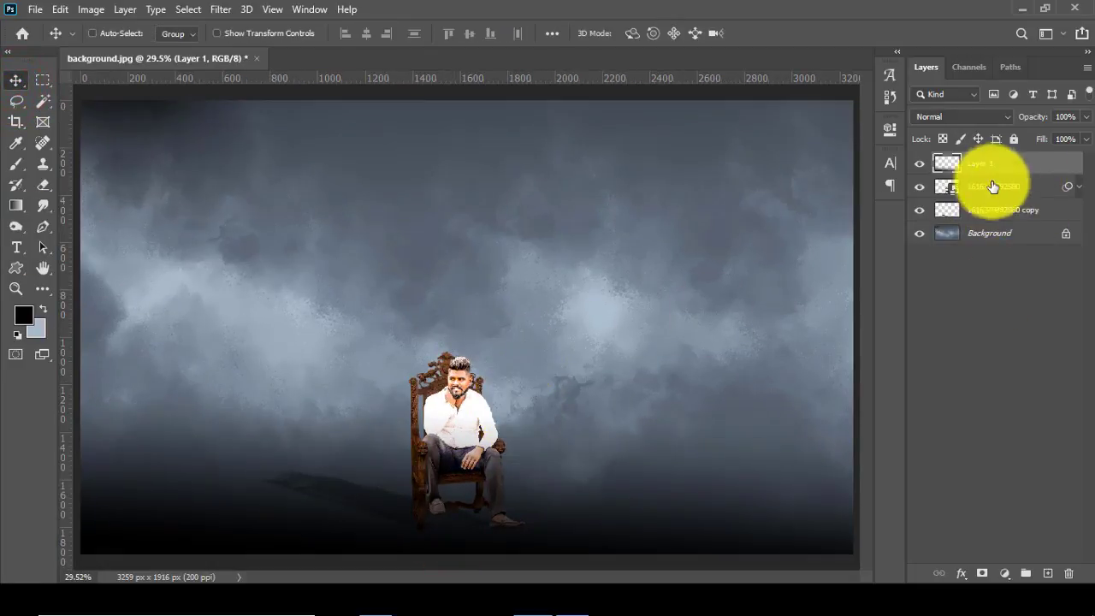
Step: Add a grey-blue (aabac9) Solid Color fill below the copy layer in Color blend mode
click(1012, 572)
click(1007, 267)
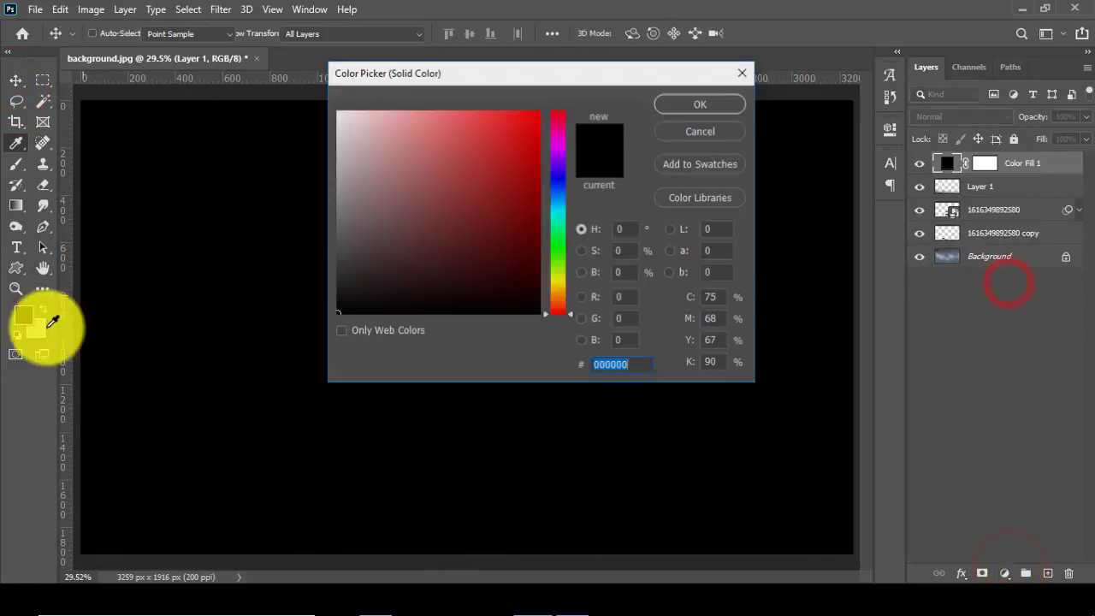
click(35, 329)
click(680, 104)
click(17, 79)
drag(1002, 164, 1003, 242)
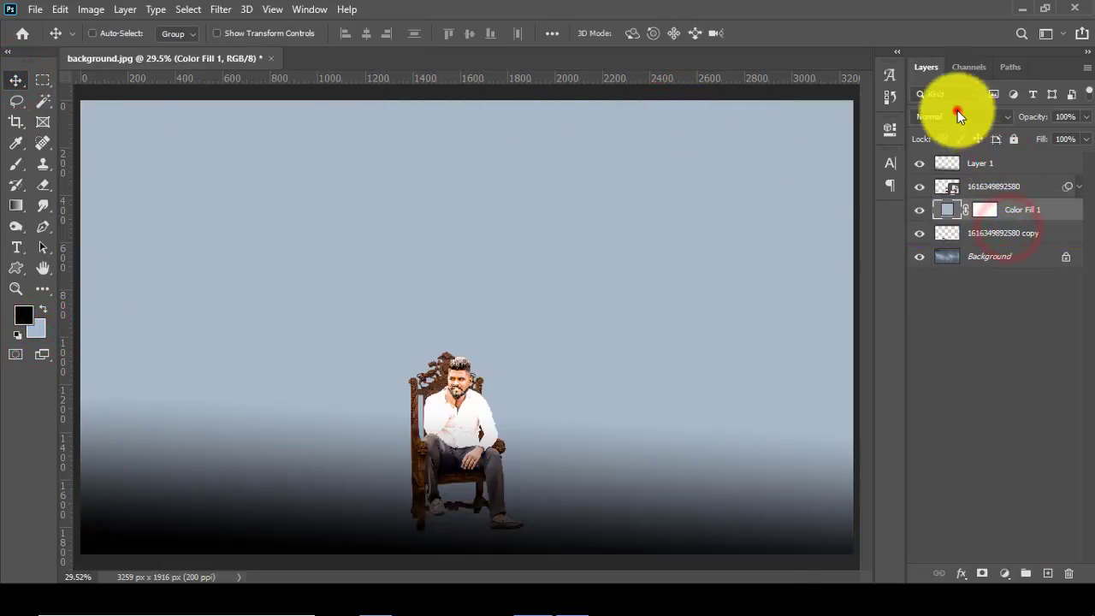
click(958, 114)
click(927, 491)
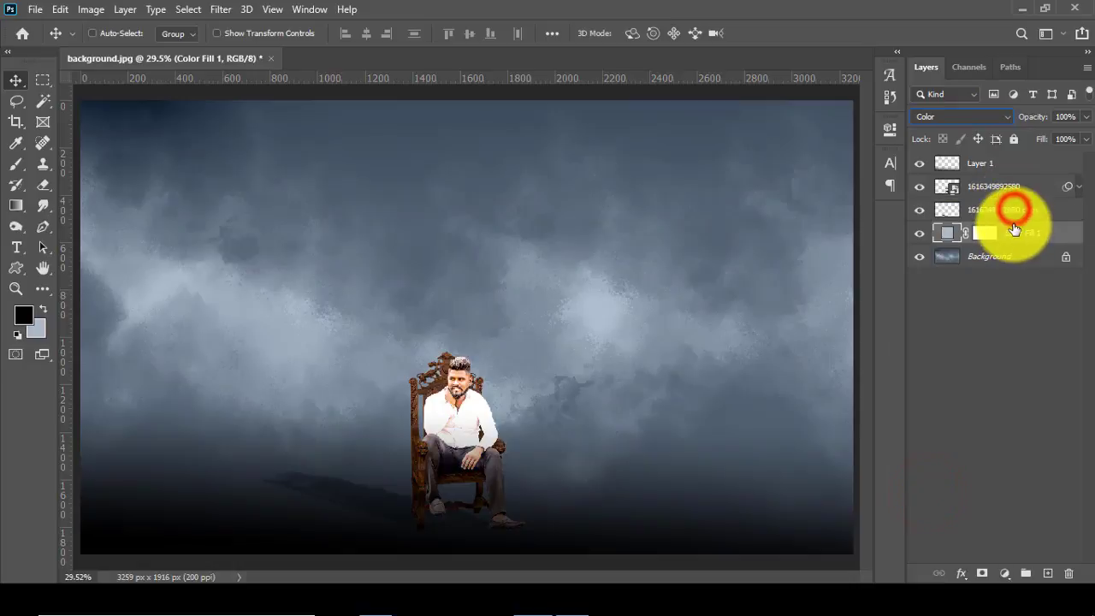
key(ctrl)
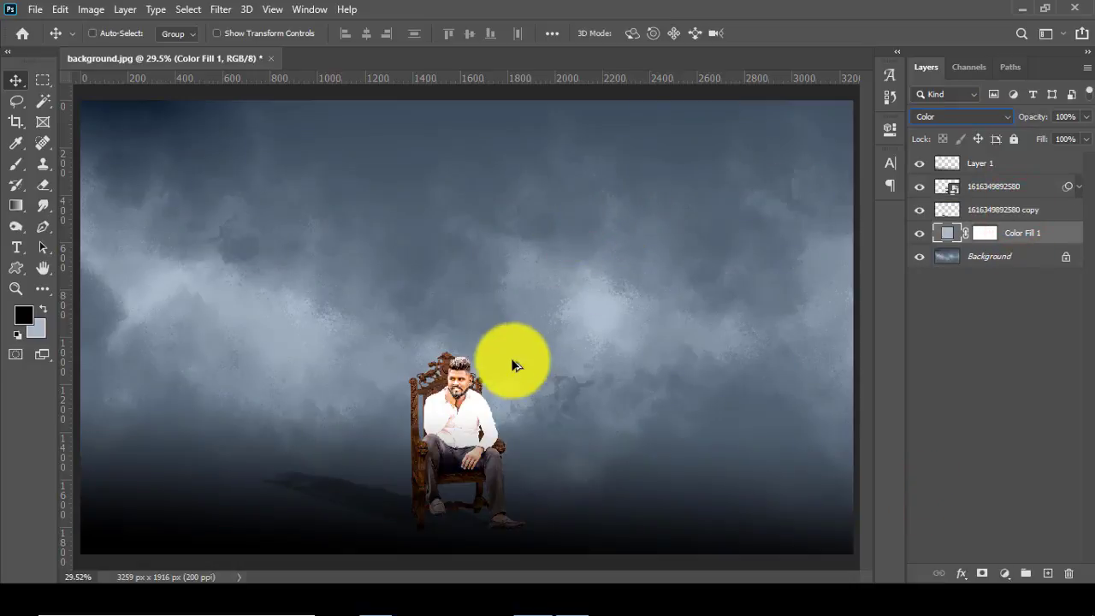
Step: Select the DSC_1433 and other portrait PSDs in the 6 MAY folder
click(377, 599)
click(469, 535)
click(837, 291)
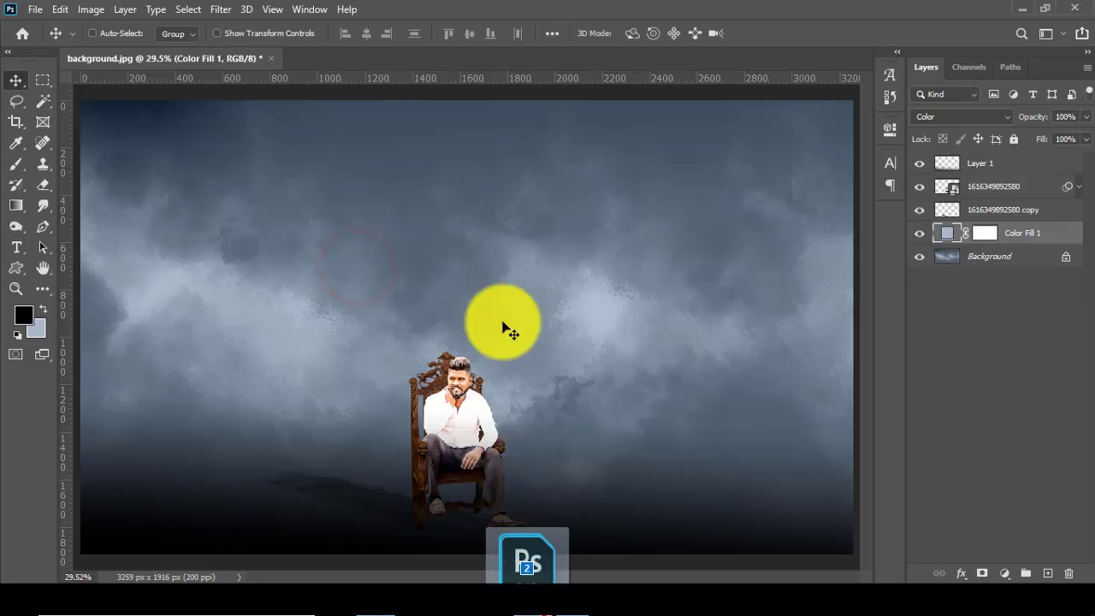
drag(686, 331, 505, 327)
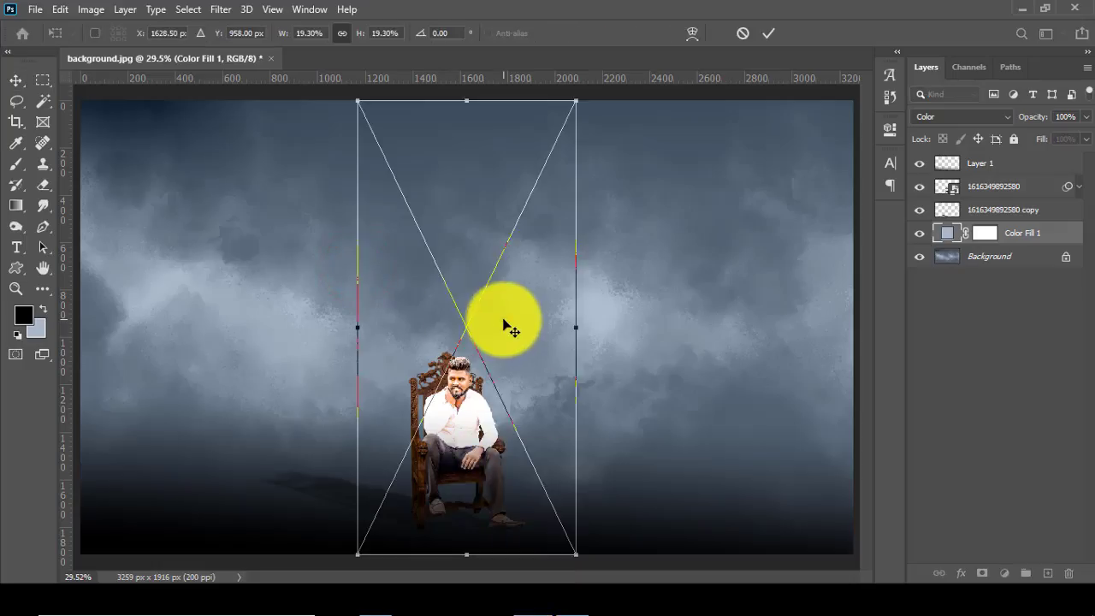
key(Return)
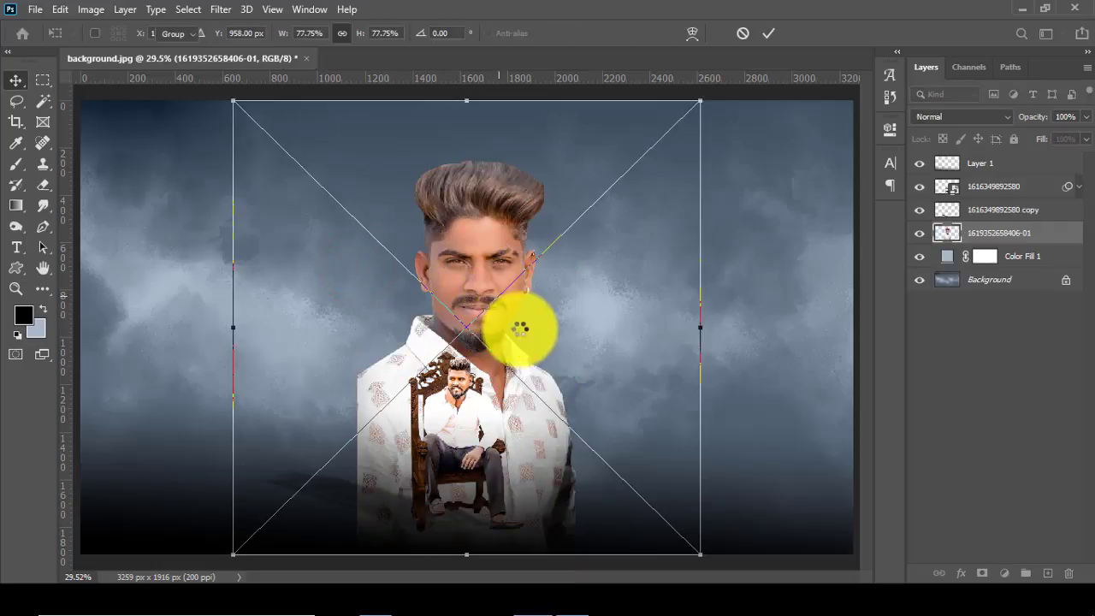
key(Return)
shift+click(993, 237)
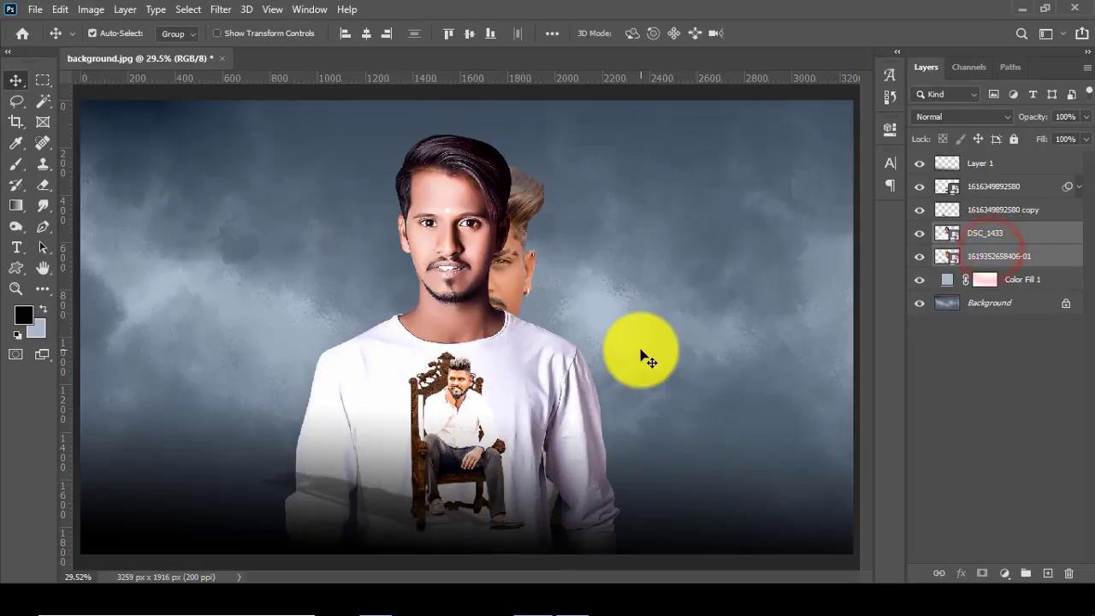
key(ctrl+t)
scroll(615, 466, down, 2)
drag(599, 517, 526, 431)
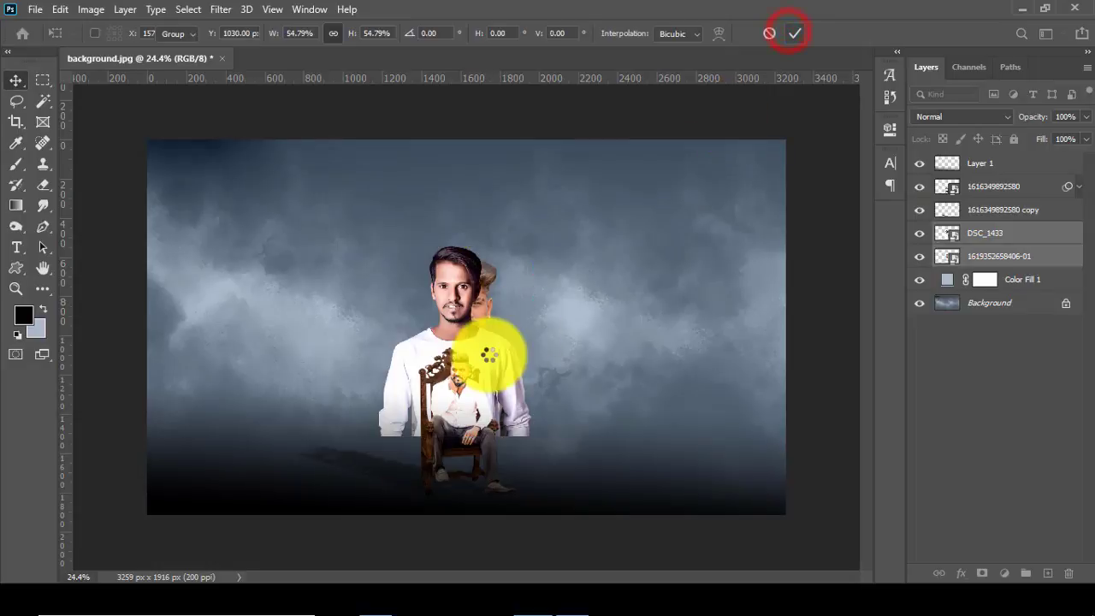
double_click(488, 342)
click(945, 235)
mouse_move(544, 323)
mouse_down()
mouse_move(573, 374)
mouse_move(484, 366)
mouse_up()
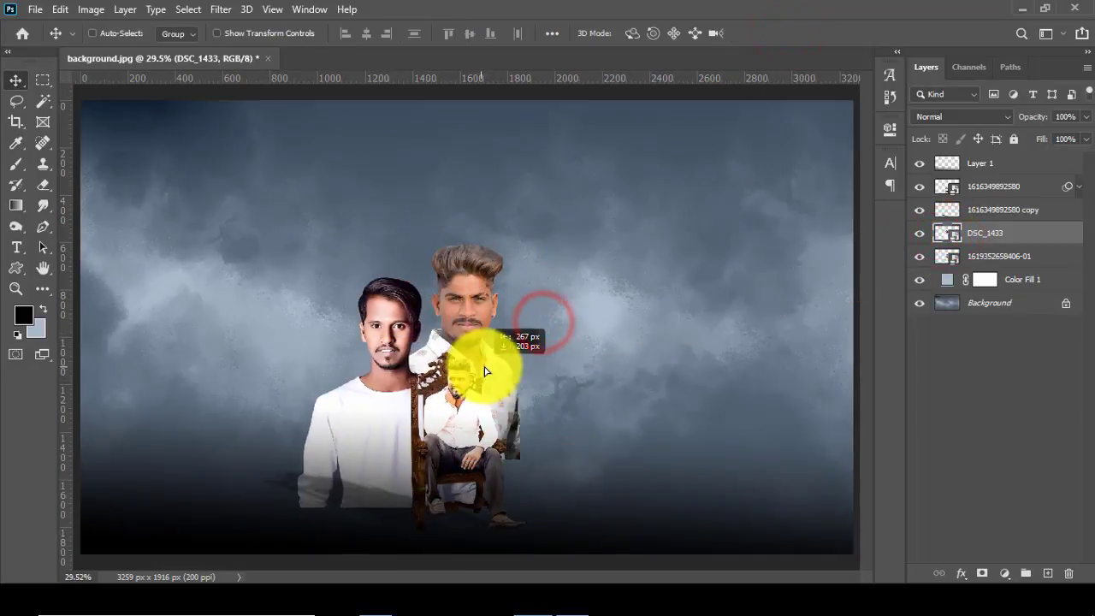
click(983, 256)
drag(510, 316, 578, 367)
click(385, 585)
click(489, 505)
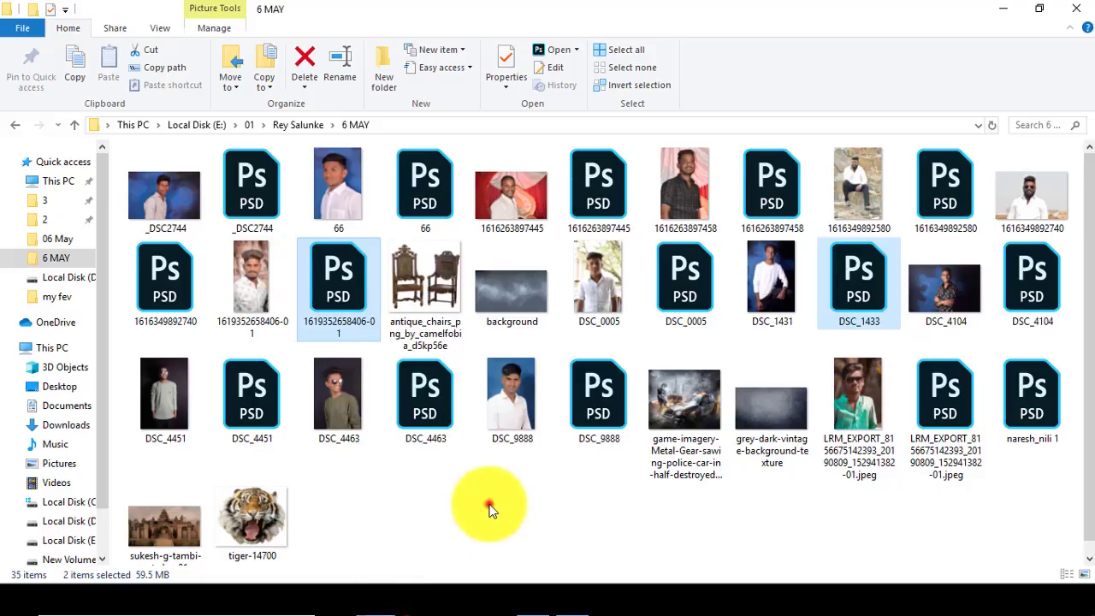
Step: Place DSC_4104, shrink it to about 47%, and set it at the group's left
click(580, 214)
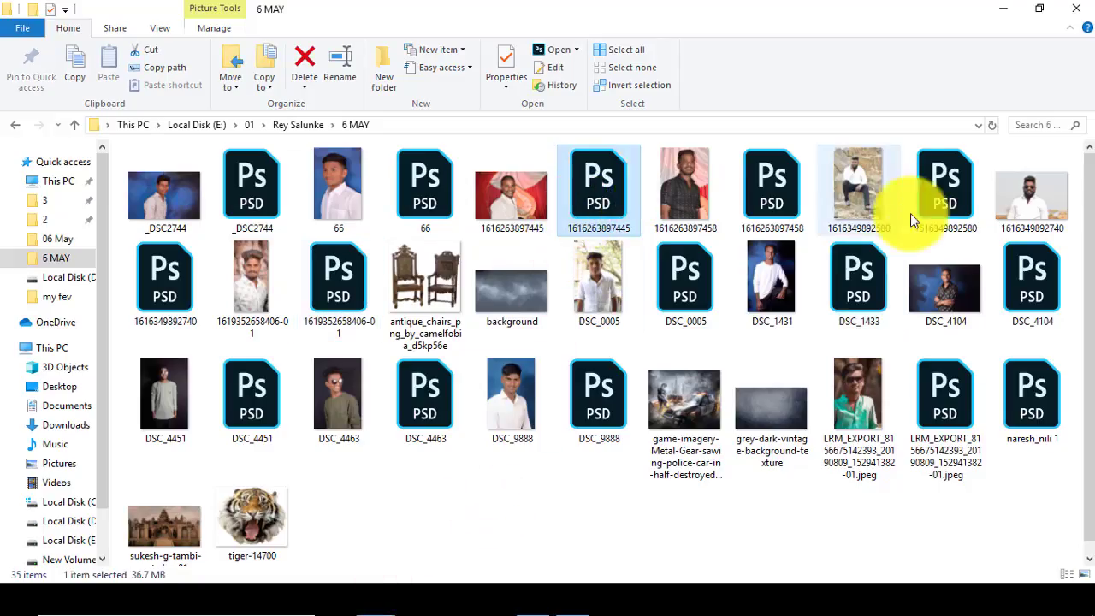
mouse_move(1027, 307)
mouse_down()
mouse_move(525, 598)
mouse_move(421, 357)
mouse_up()
drag(724, 552, 619, 474)
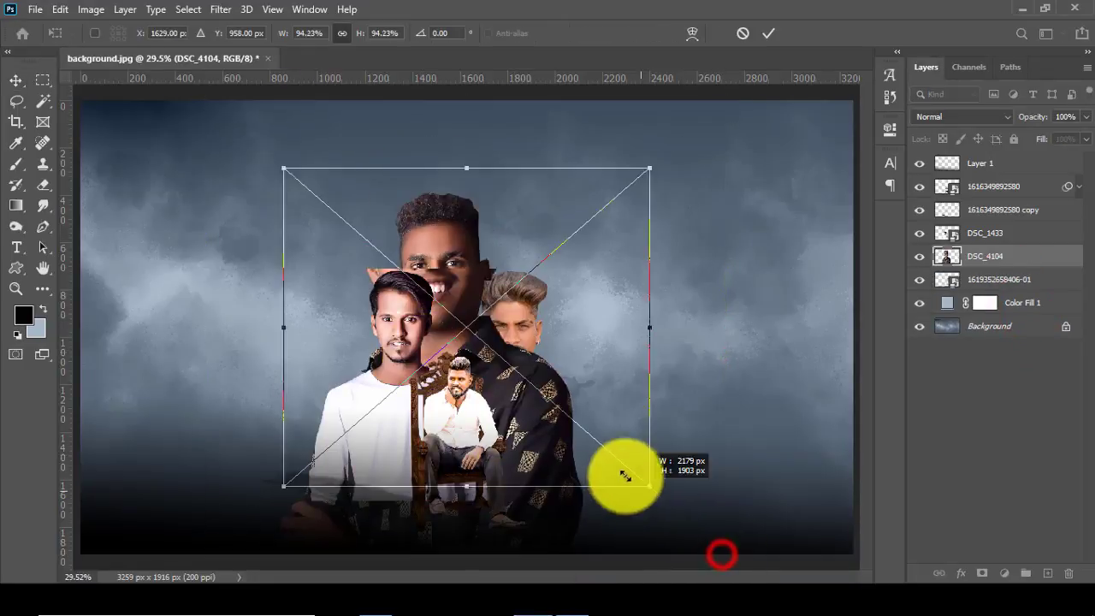
drag(562, 404, 468, 436)
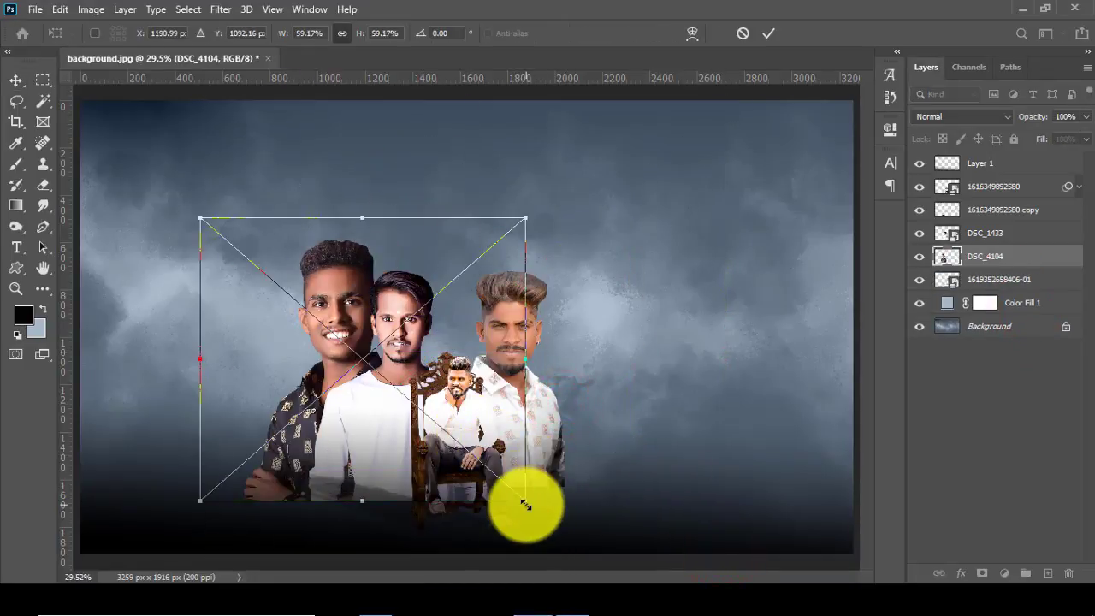
drag(525, 505, 501, 501)
mouse_move(489, 454)
mouse_down()
mouse_move(557, 362)
mouse_move(768, 501)
mouse_move(691, 435)
mouse_up()
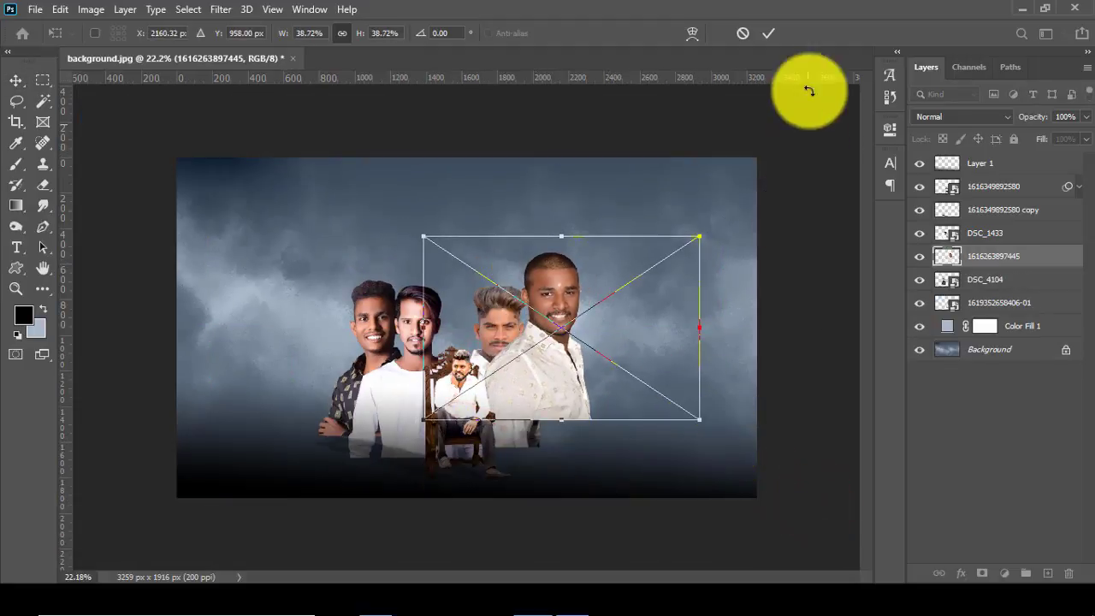
drag(977, 254, 978, 313)
scroll(607, 320, up, 2)
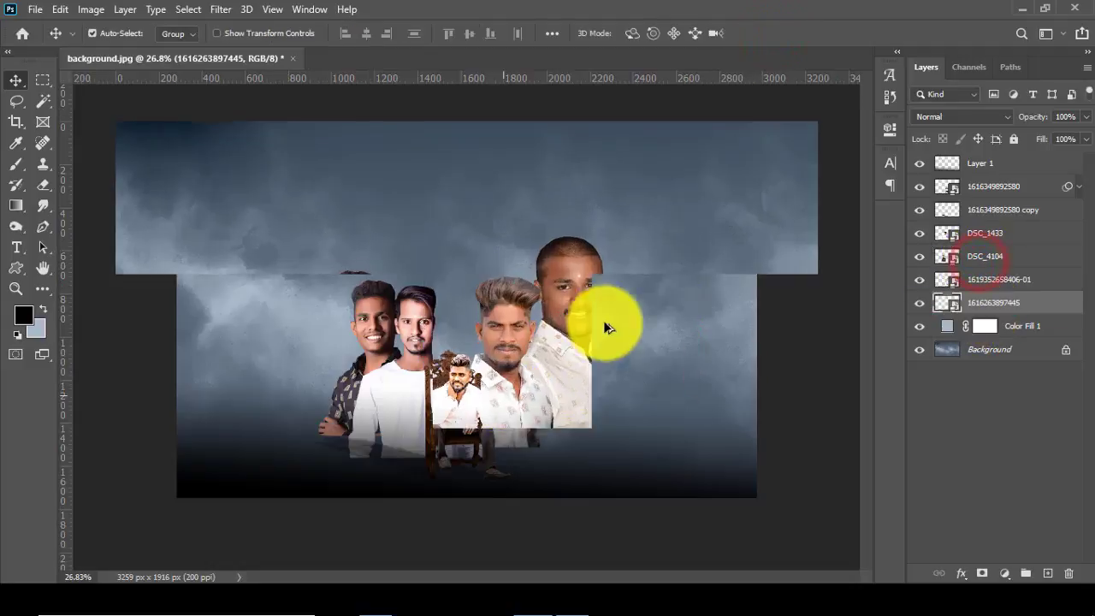
drag(595, 328, 590, 357)
key(ctrl+t)
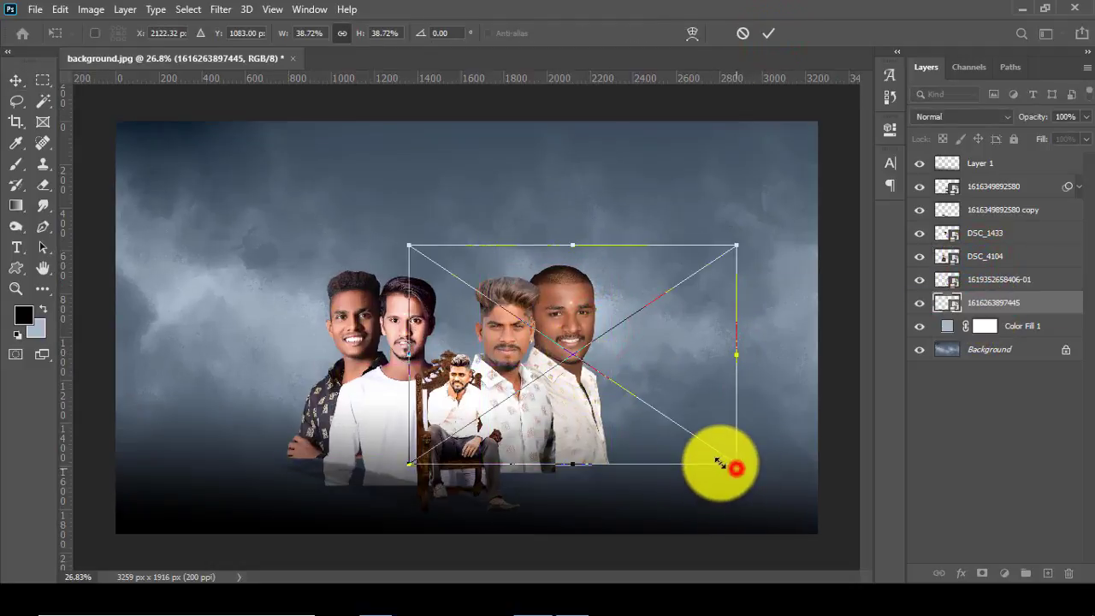
drag(739, 465, 725, 456)
click(764, 38)
Step: Place the white-shirted DSC_0005 portrait, shrink it to about a third, and set it at the row's left end
click(373, 595)
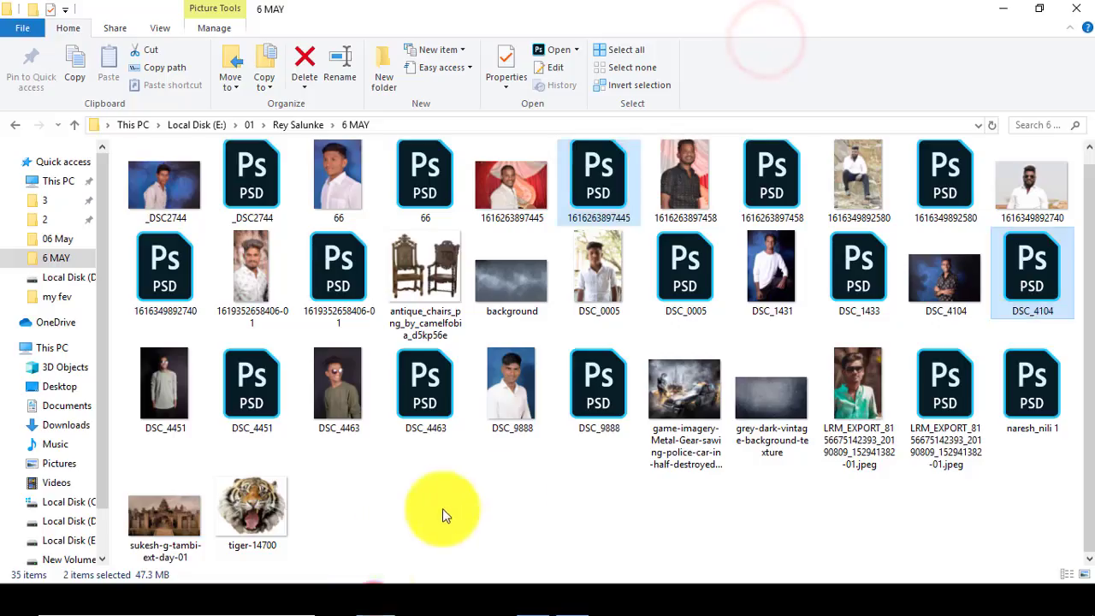
click(502, 496)
click(432, 417)
click(751, 179)
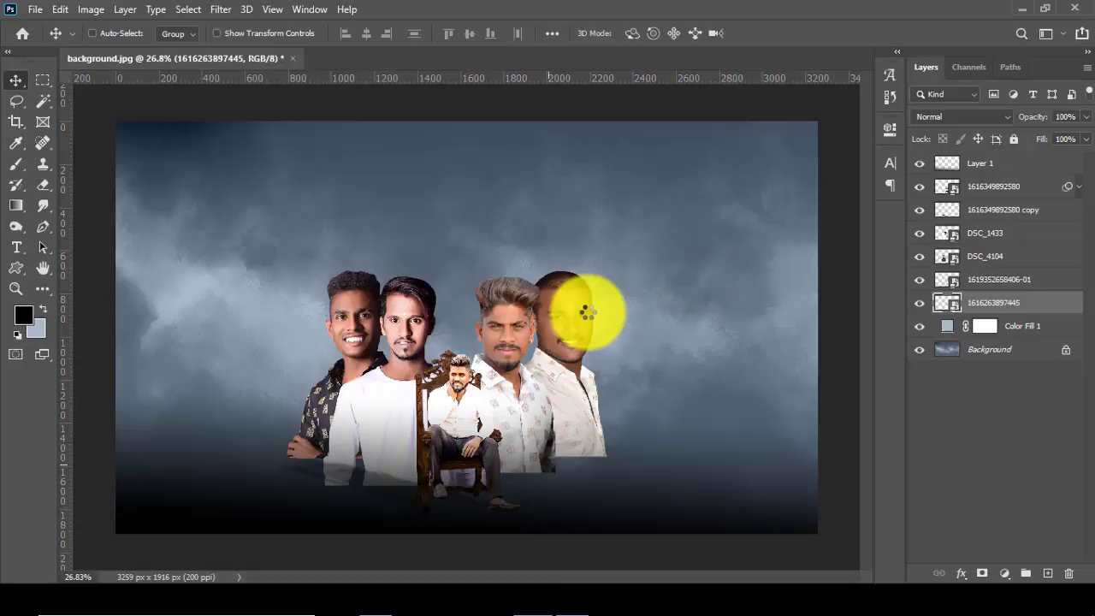
drag(695, 304, 590, 391)
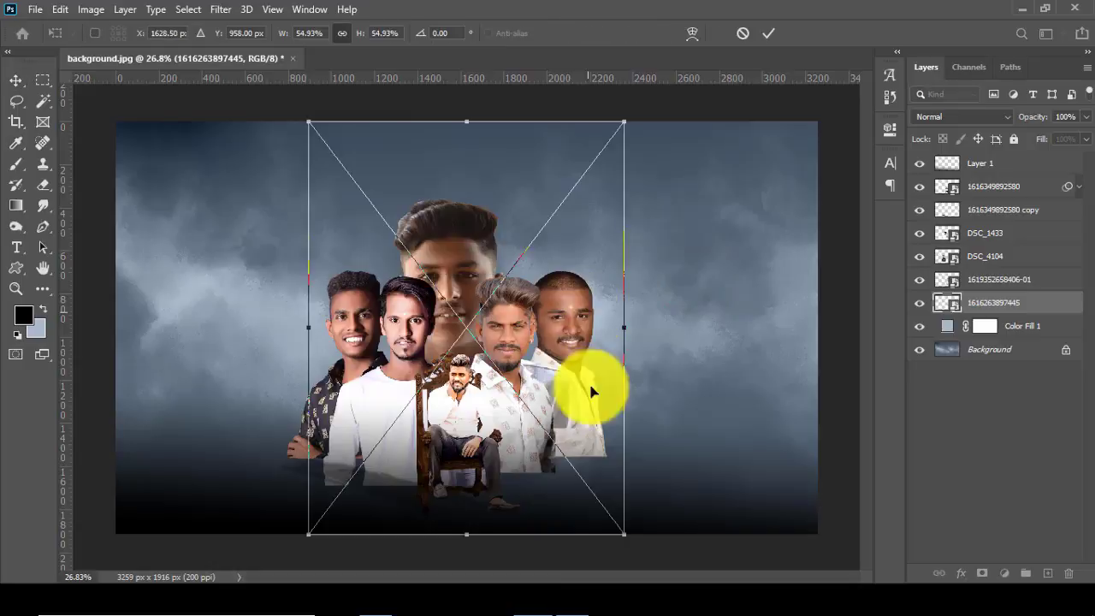
drag(623, 533, 561, 453)
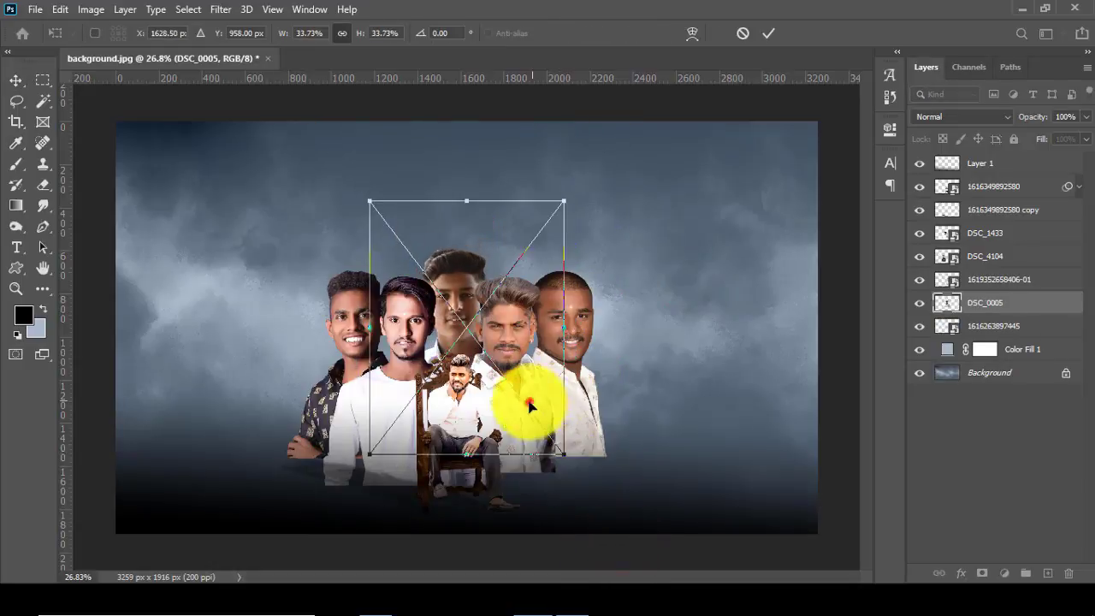
drag(529, 407, 372, 409)
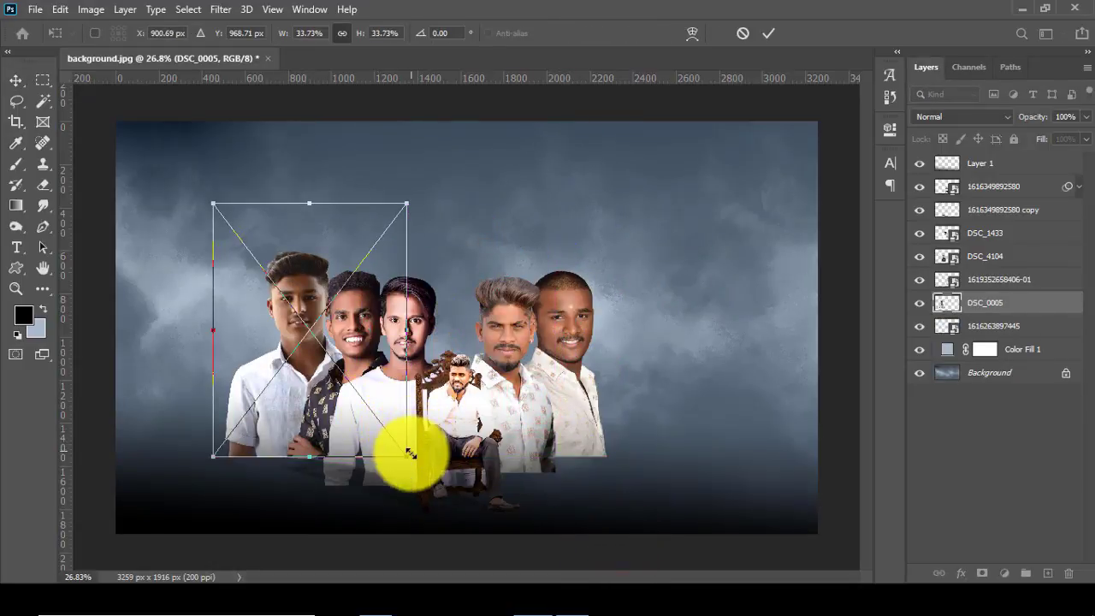
drag(411, 453, 403, 452)
drag(356, 396, 361, 402)
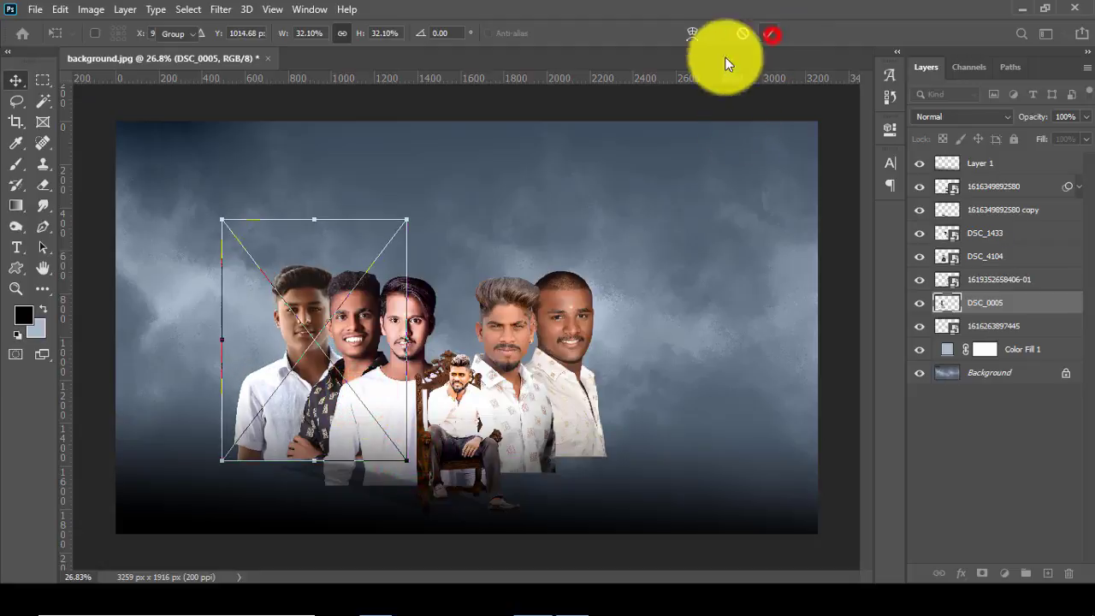
drag(637, 532, 556, 436)
mouse_move(501, 359)
mouse_down()
mouse_move(641, 374)
mouse_move(644, 398)
mouse_up()
drag(979, 307, 977, 359)
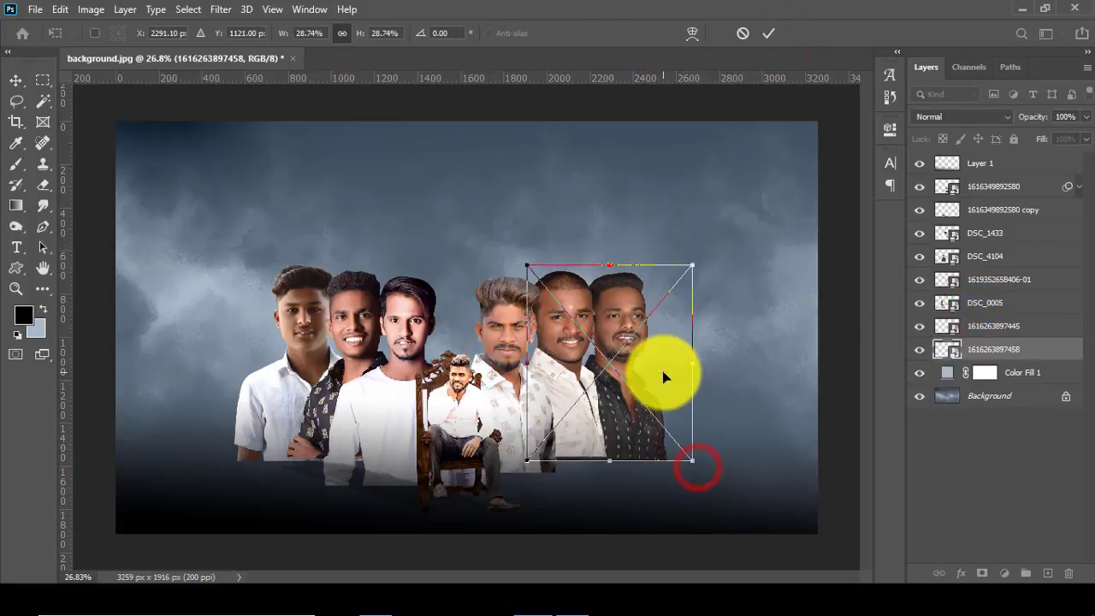
drag(665, 371, 664, 362)
drag(696, 448, 691, 449)
click(768, 33)
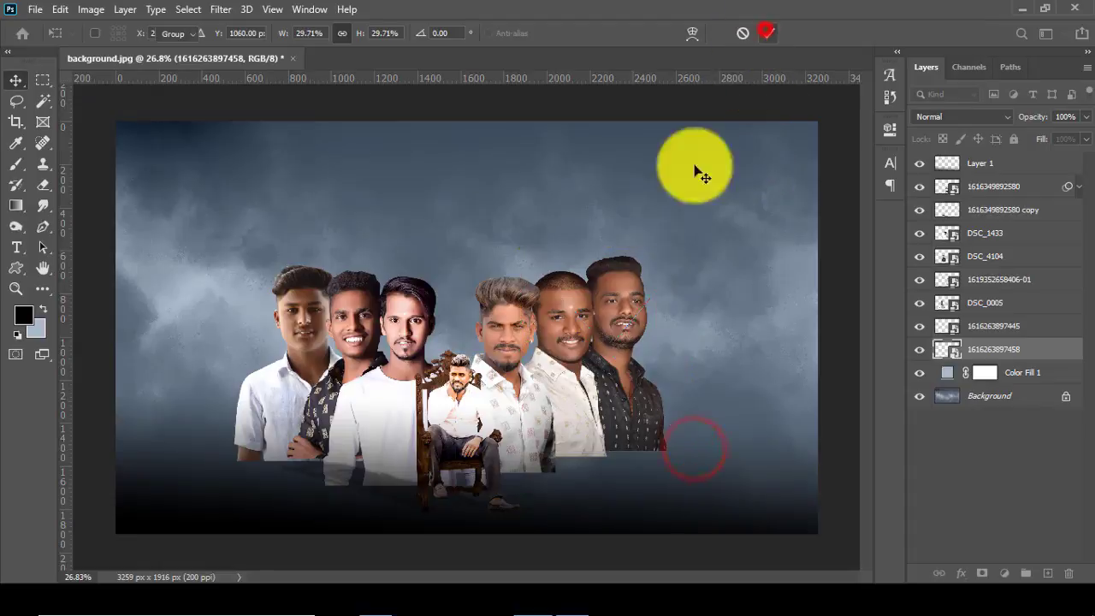
drag(631, 304, 638, 304)
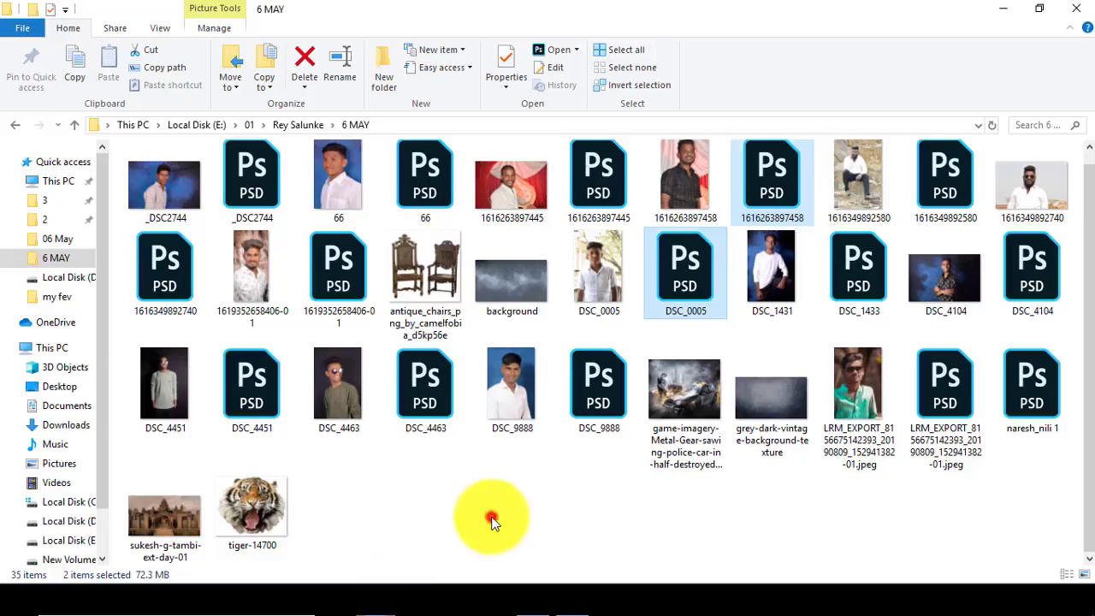
Step: Add the 66 boy portrait, shrink it, tilt it slightly and place it at the far left
click(493, 520)
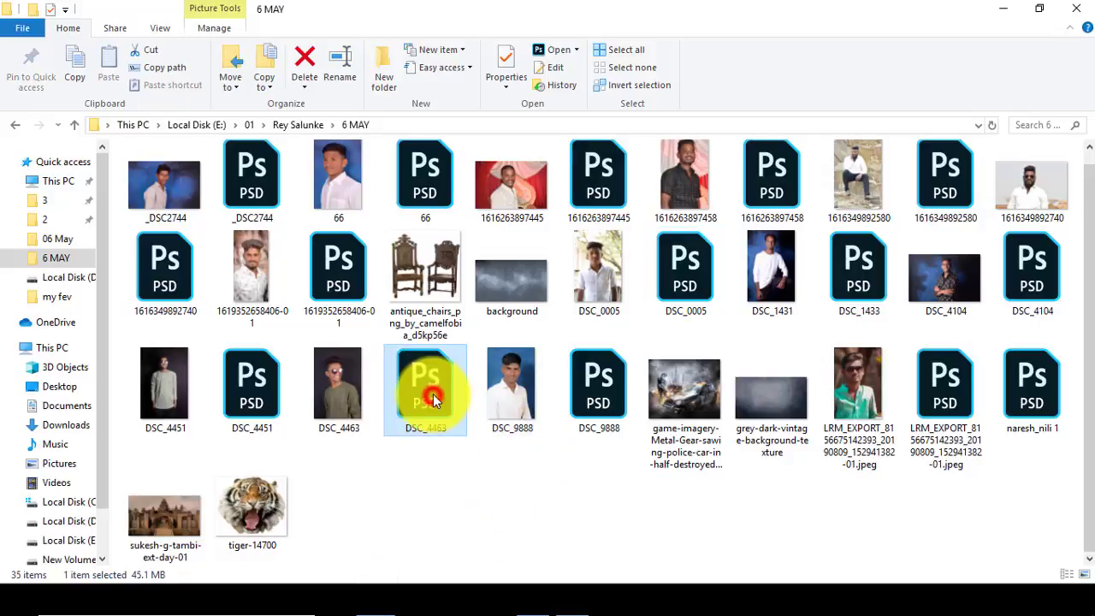
drag(427, 197, 531, 472)
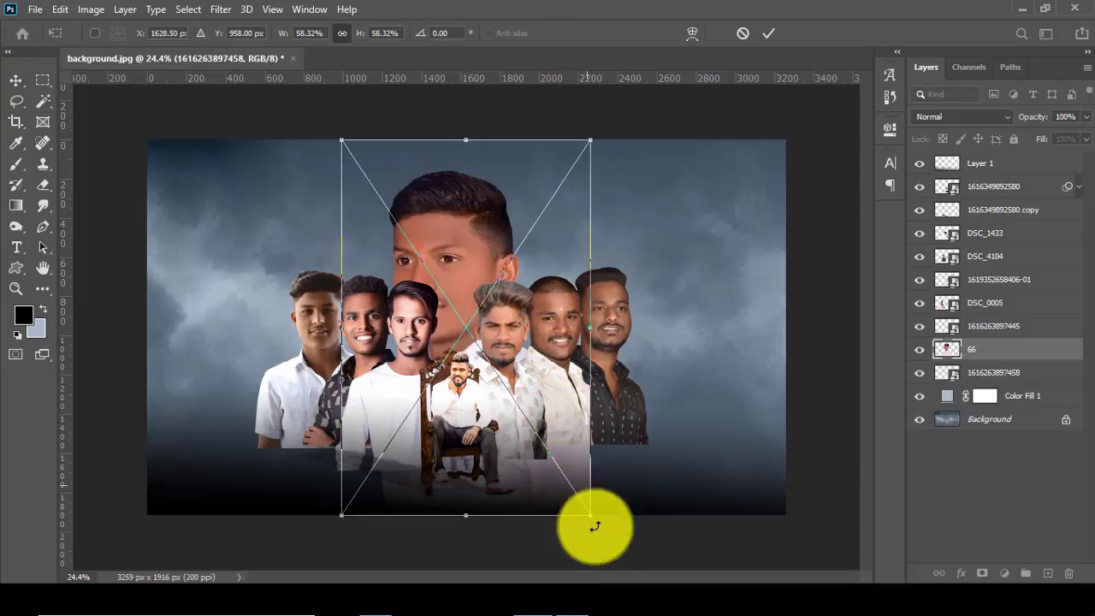
mouse_move(590, 518)
mouse_down()
mouse_move(501, 380)
mouse_move(308, 373)
mouse_move(333, 424)
mouse_up()
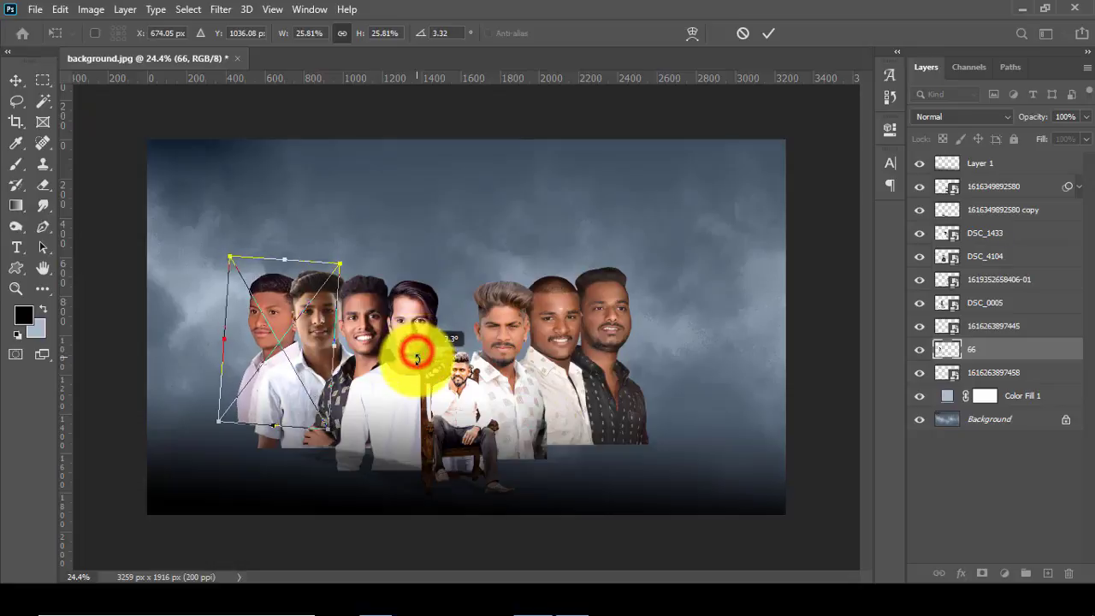
drag(417, 358, 417, 369)
drag(296, 350, 289, 344)
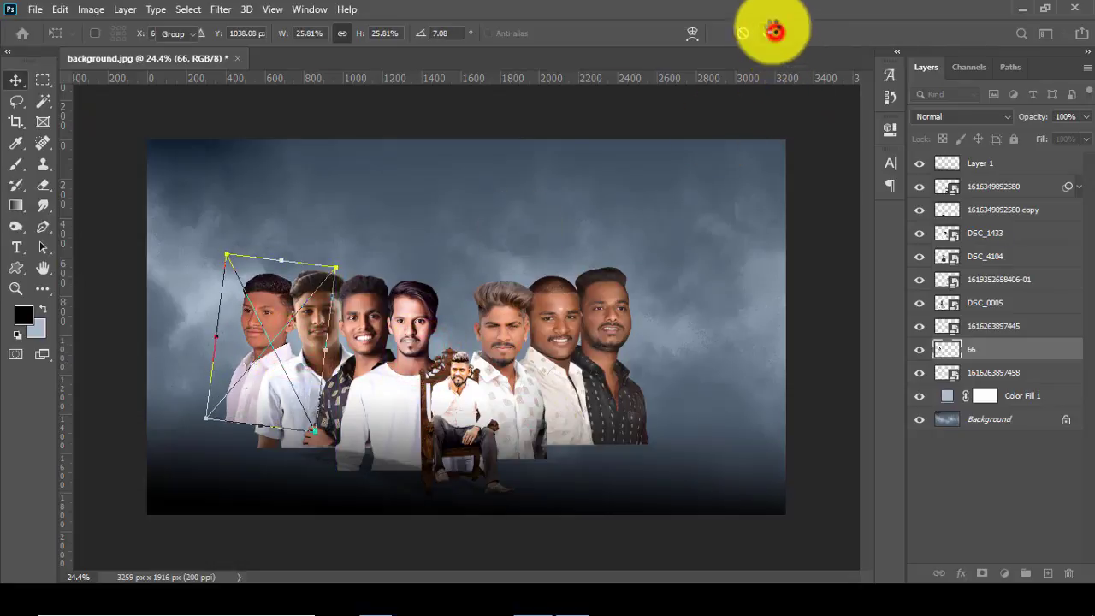
click(770, 32)
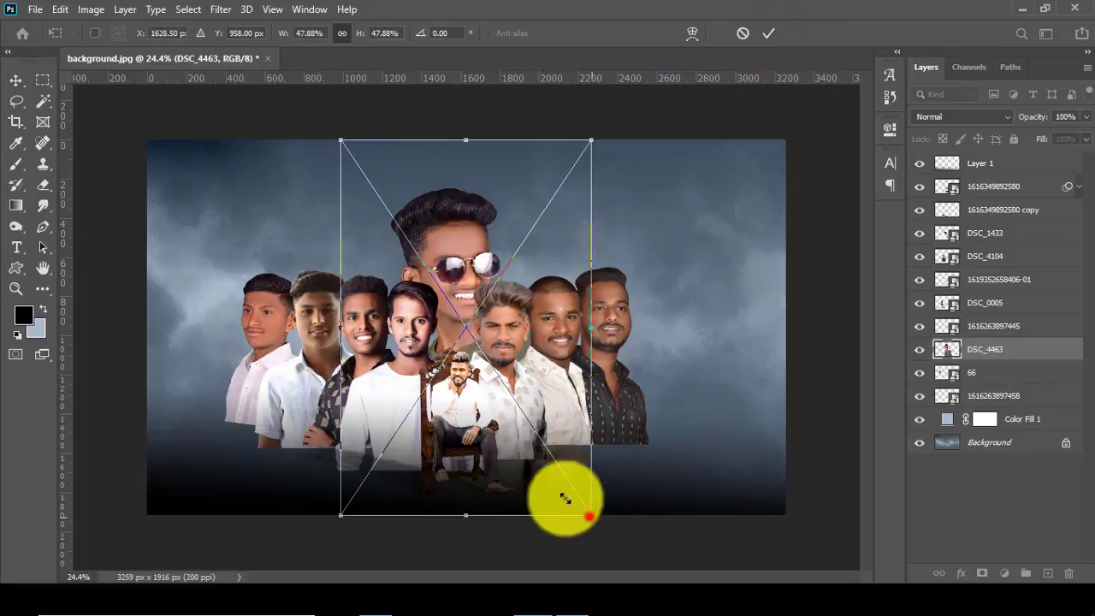
Step: Shrink the DSC_4463 sunglasses man, move him to the right end and tuck him behind the others
drag(589, 515, 527, 454)
mouse_move(505, 368)
mouse_down()
mouse_move(749, 341)
mouse_move(746, 355)
mouse_up()
click(769, 33)
drag(984, 351, 990, 396)
drag(733, 361, 742, 361)
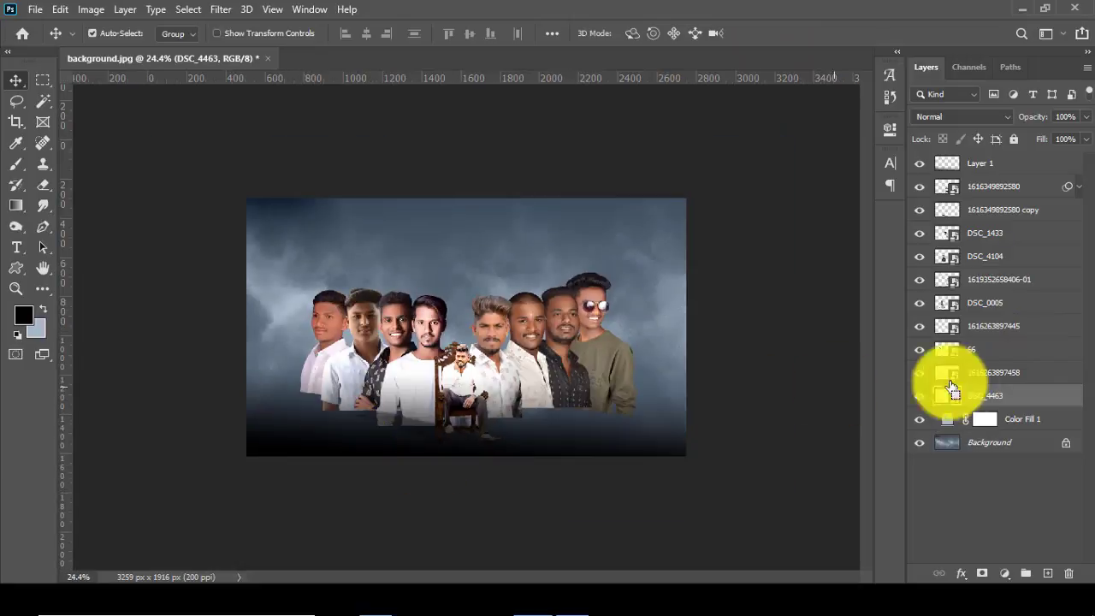
click(990, 372)
drag(416, 367, 414, 370)
click(979, 351)
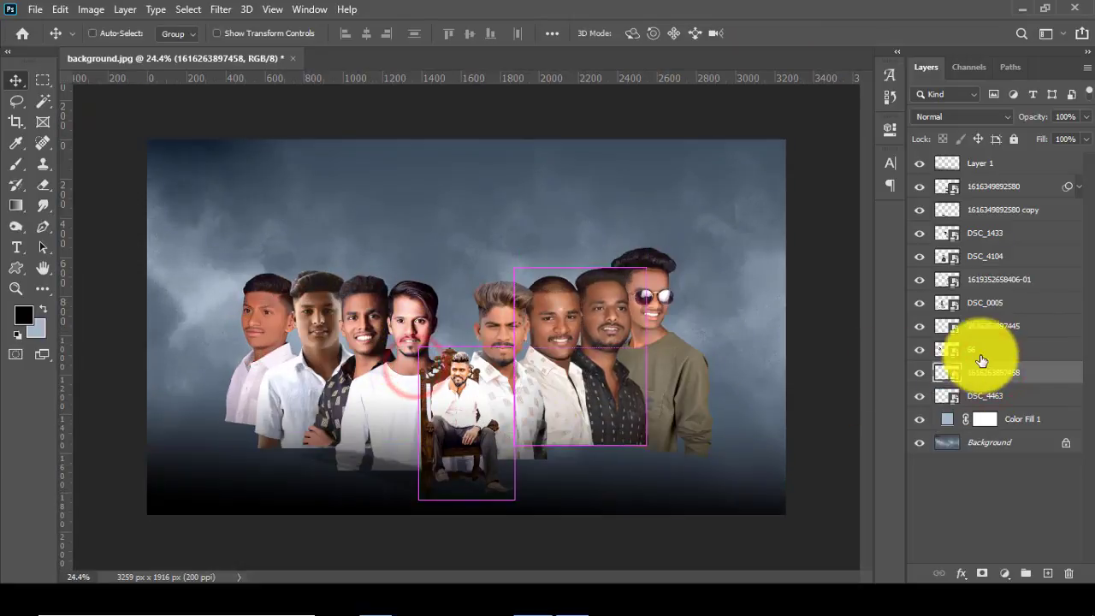
drag(284, 405, 311, 422)
key(ctrl+t)
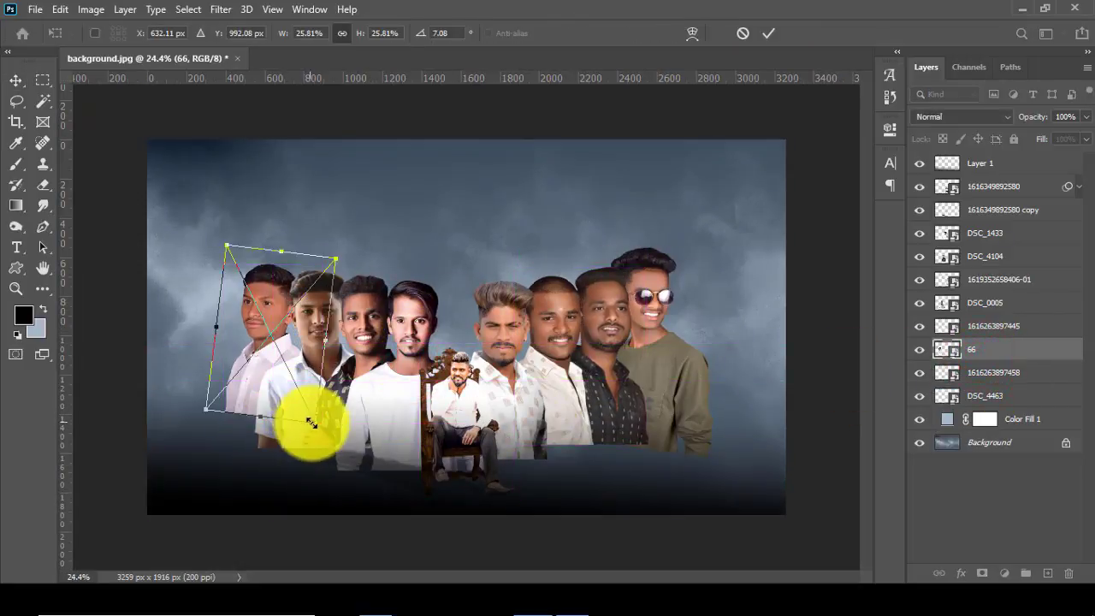
click(768, 32)
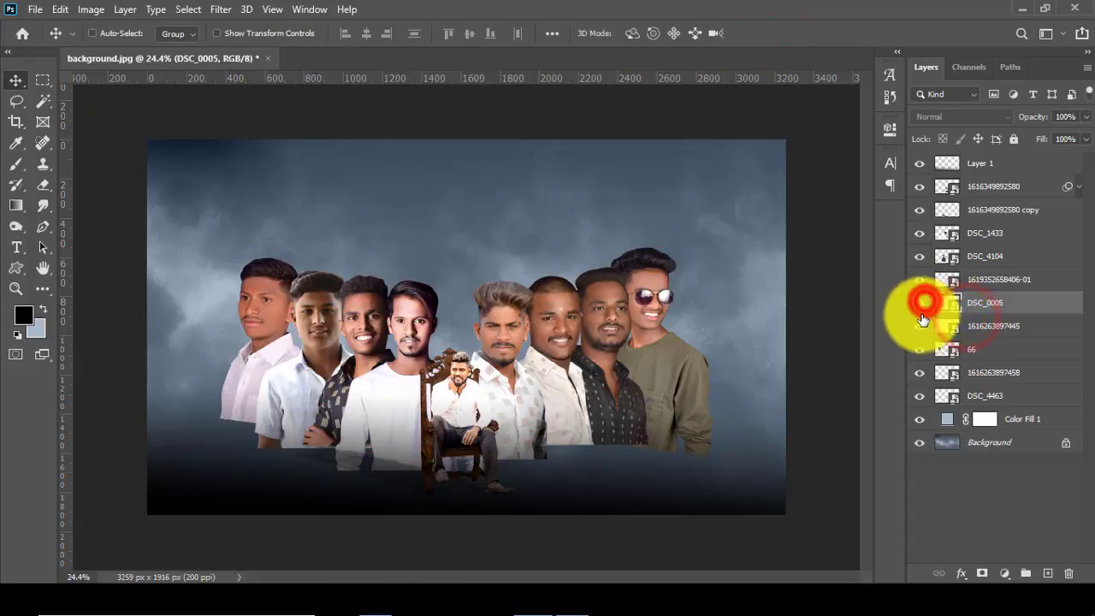
Step: Tilt the DSC_0005 boy about 1 degree to straighten his face, then return to the photo folder
key(ctrl+t)
drag(435, 289, 484, 294)
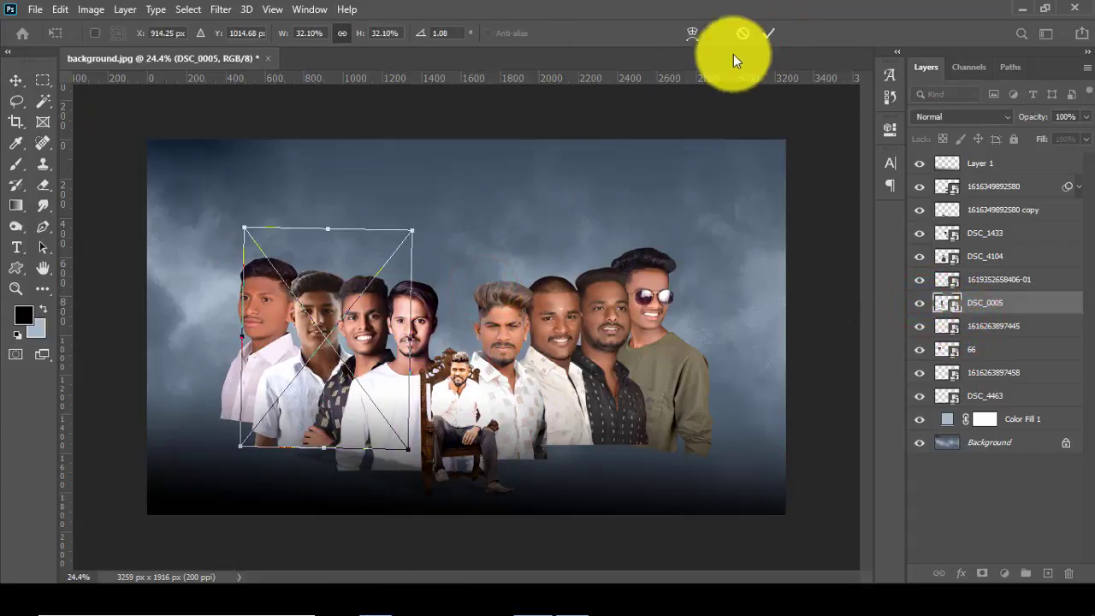
click(768, 32)
click(379, 599)
Step: Place the green-shirted sunglasses portrait and DSC_4451, enlarging DSC_4451 slightly
click(568, 477)
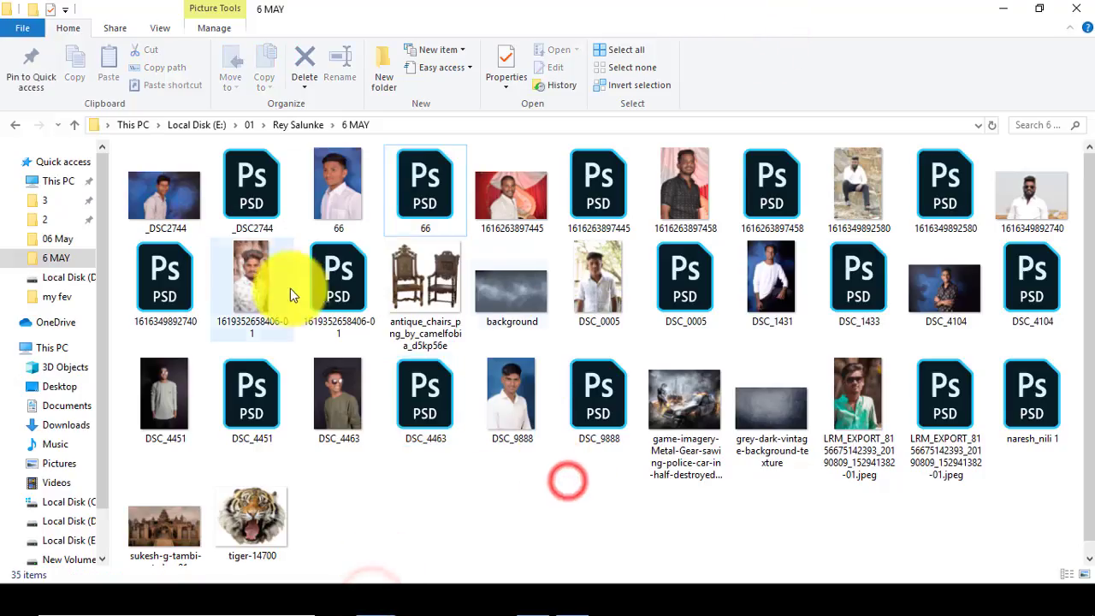
click(952, 417)
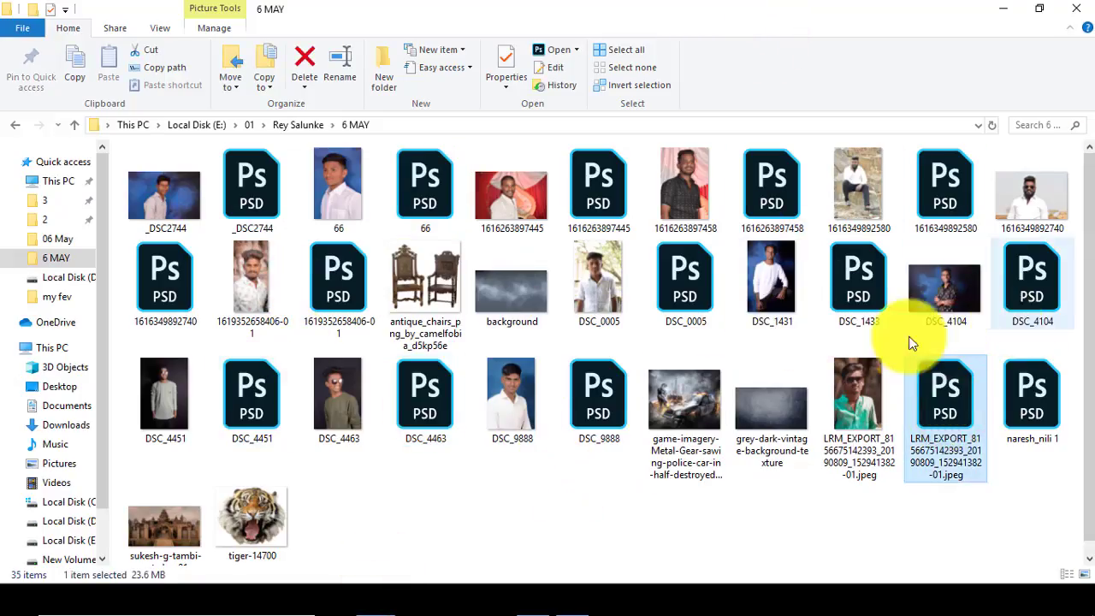
ctrl+click(244, 417)
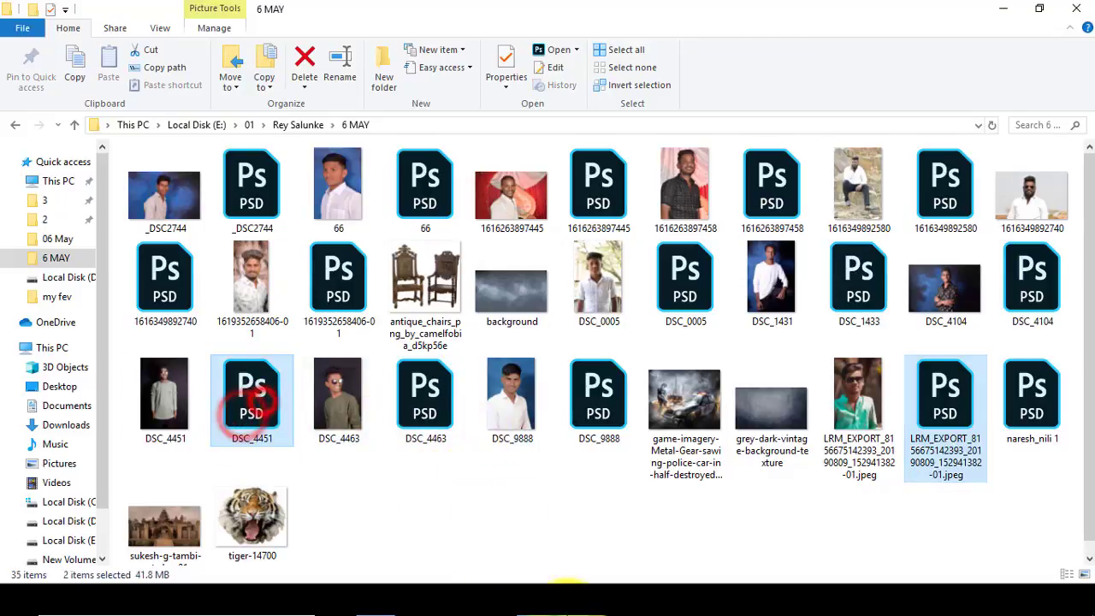
mouse_move(244, 416)
mouse_down()
mouse_move(597, 509)
mouse_move(532, 396)
mouse_move(729, 380)
mouse_up()
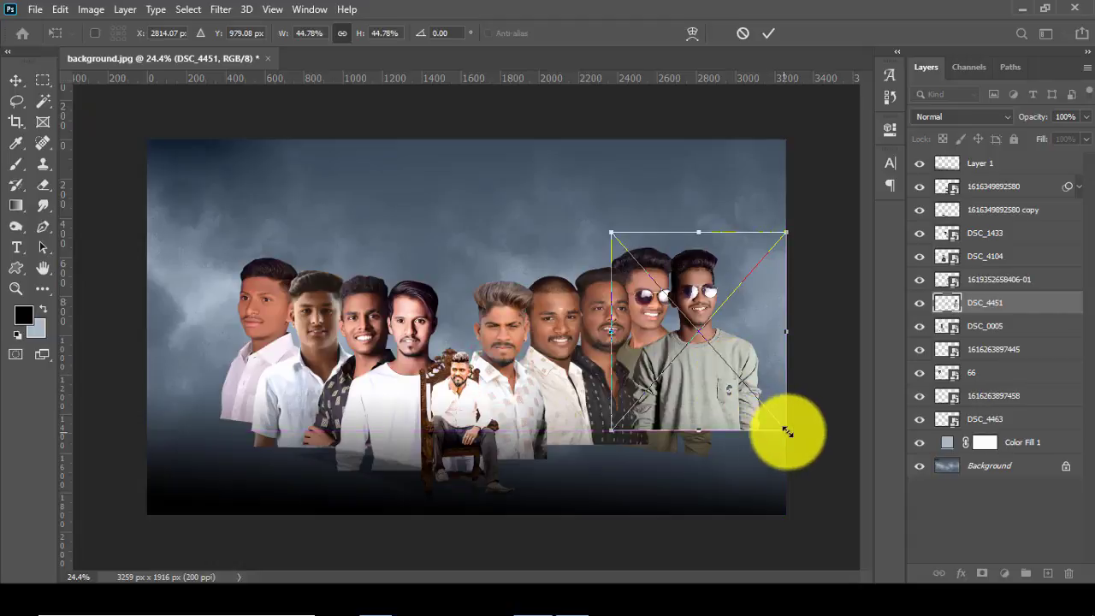
mouse_move(785, 429)
mouse_down()
mouse_move(804, 446)
mouse_move(793, 439)
mouse_up()
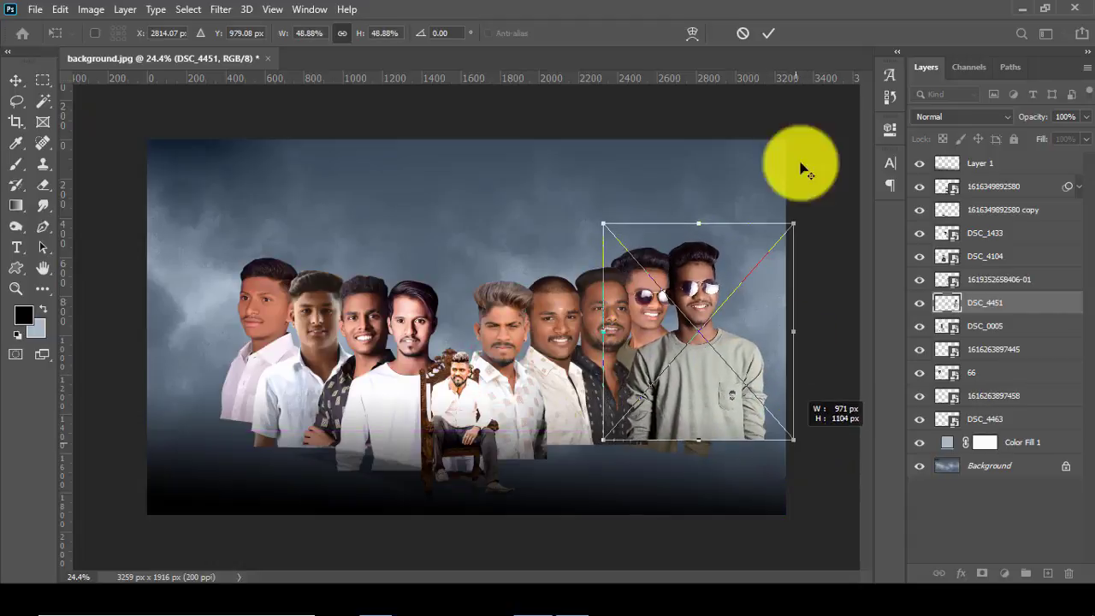
click(975, 306)
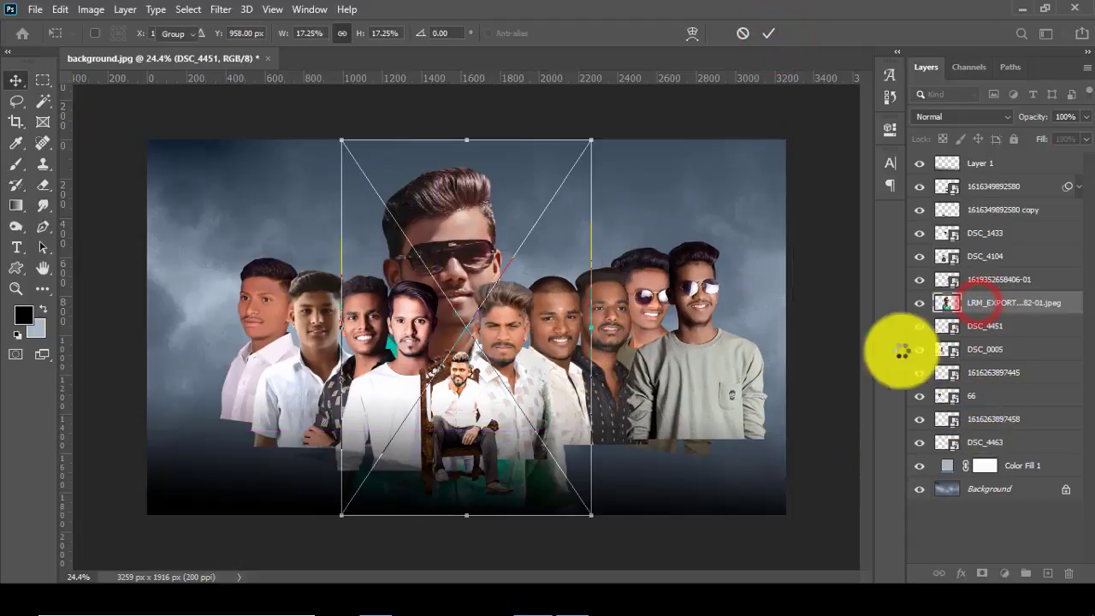
Step: Flip the green-shirted sunglasses portrait horizontally, shrink it and move it to the left edge
key(ctrl+t)
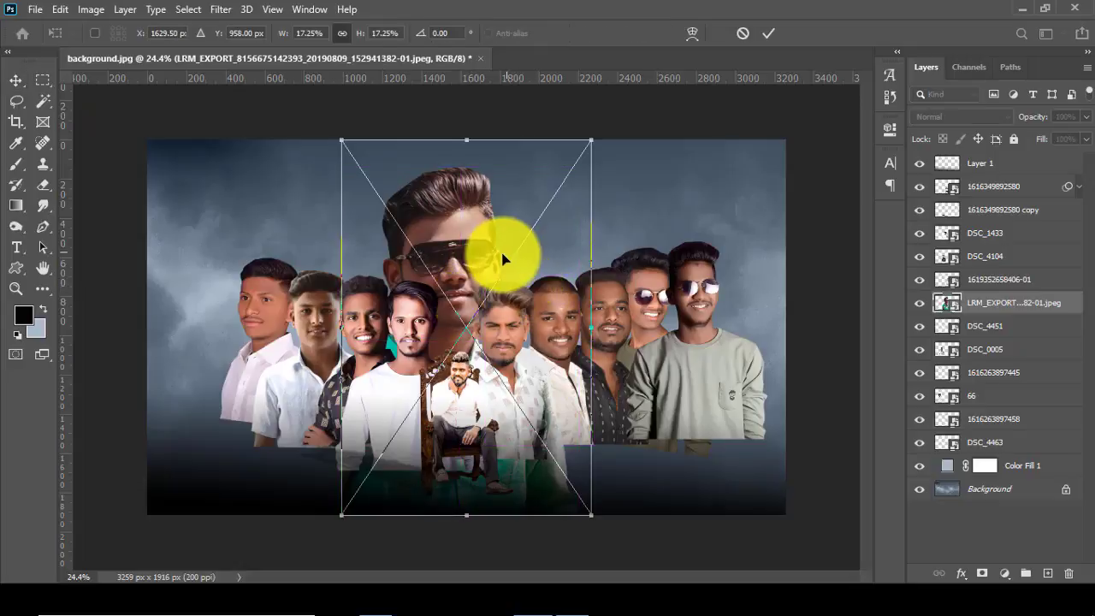
right_click(503, 256)
click(535, 505)
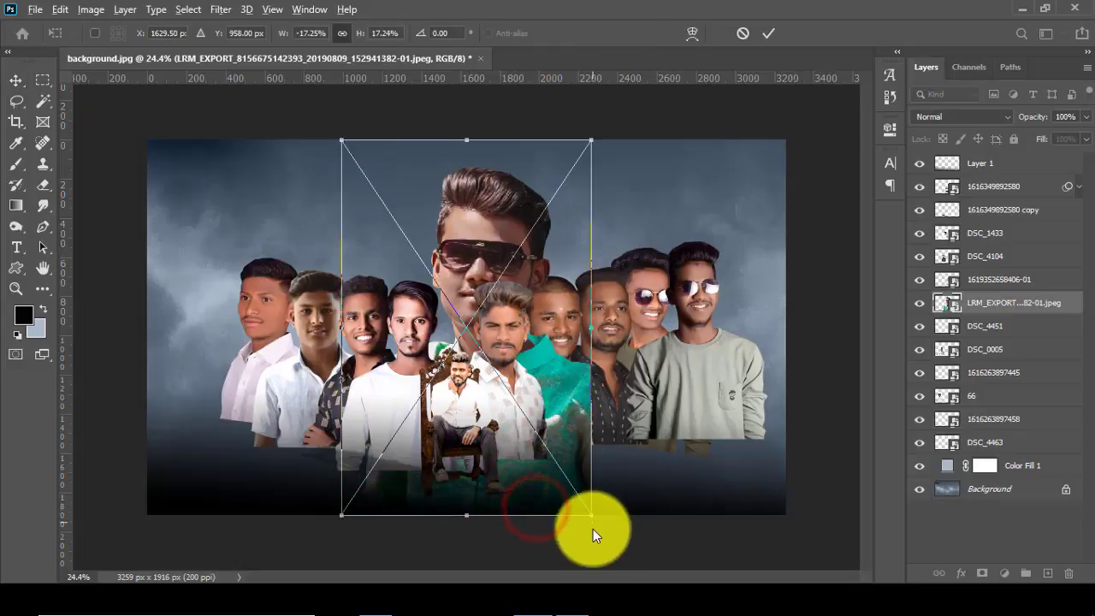
drag(591, 517, 522, 419)
drag(481, 349, 265, 350)
drag(275, 387, 292, 413)
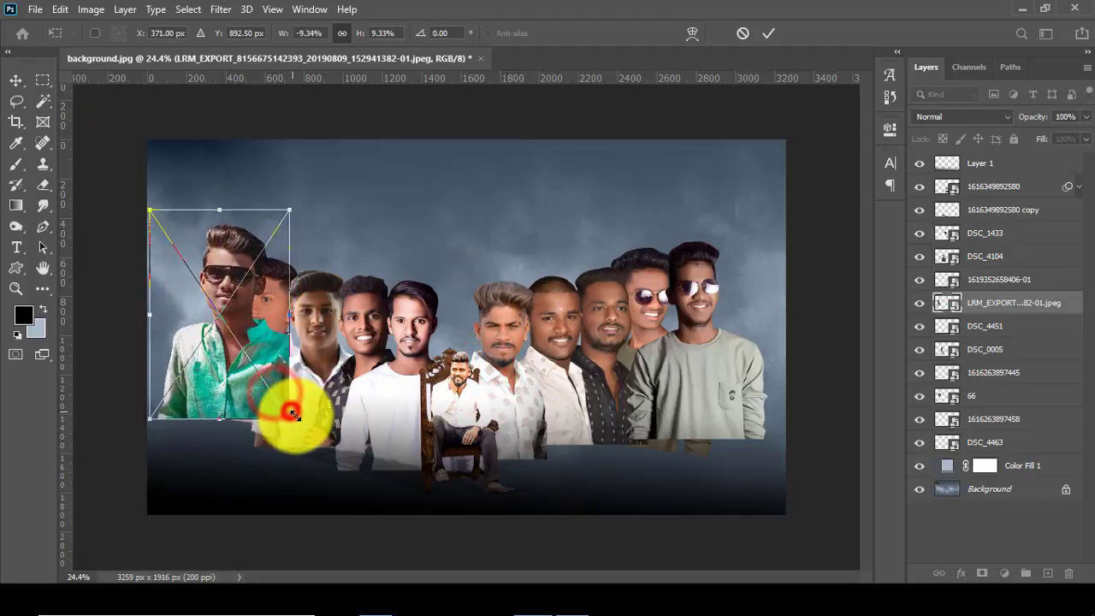
click(768, 33)
Step: Move the sunglasses layer down the stack and shrink him slightly
drag(984, 308, 987, 445)
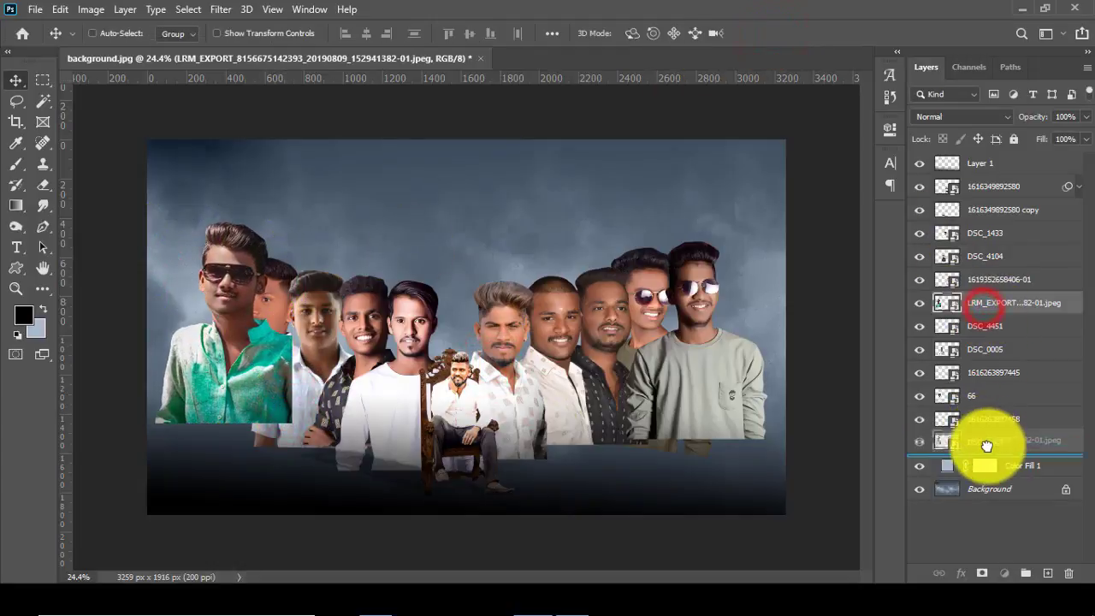
key(ctrl+t)
drag(283, 432, 276, 425)
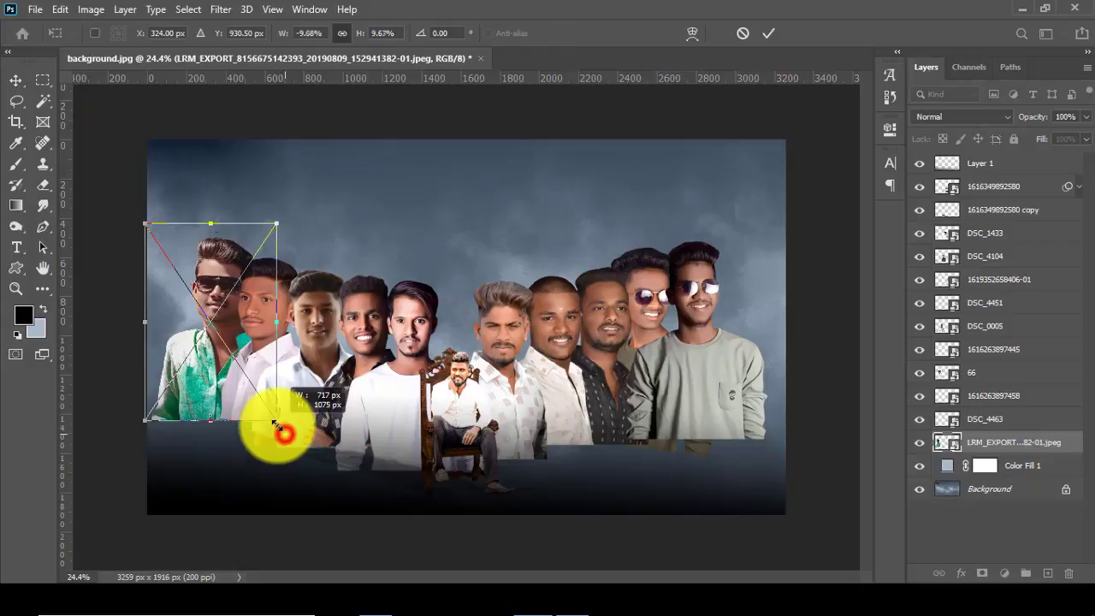
click(768, 34)
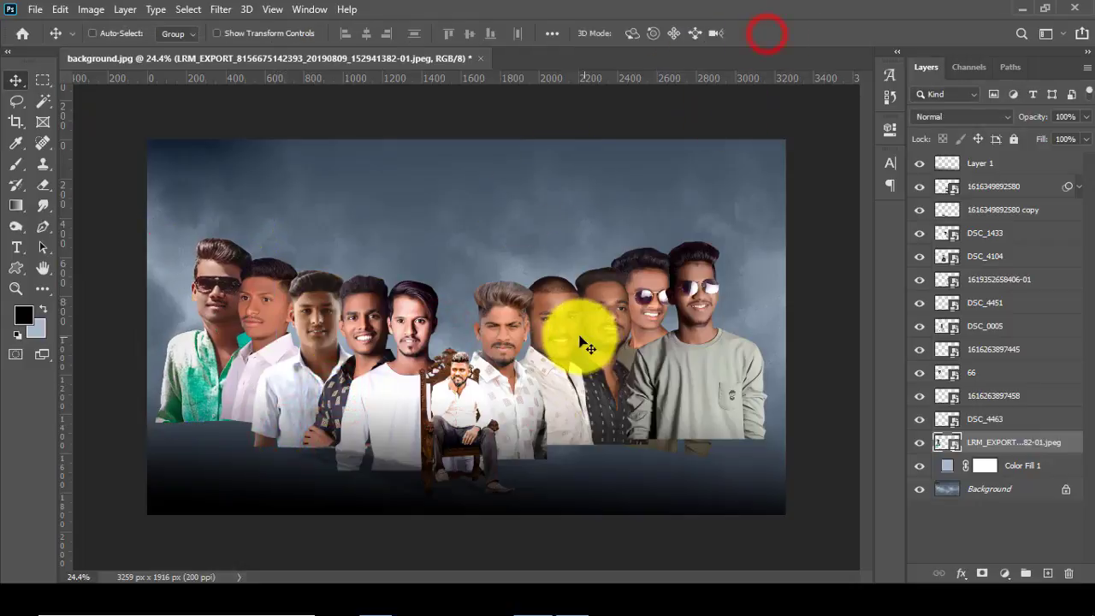
Step: Drag DSC_4451 down behind the other portraits and return to the 6 MAY folder
click(992, 303)
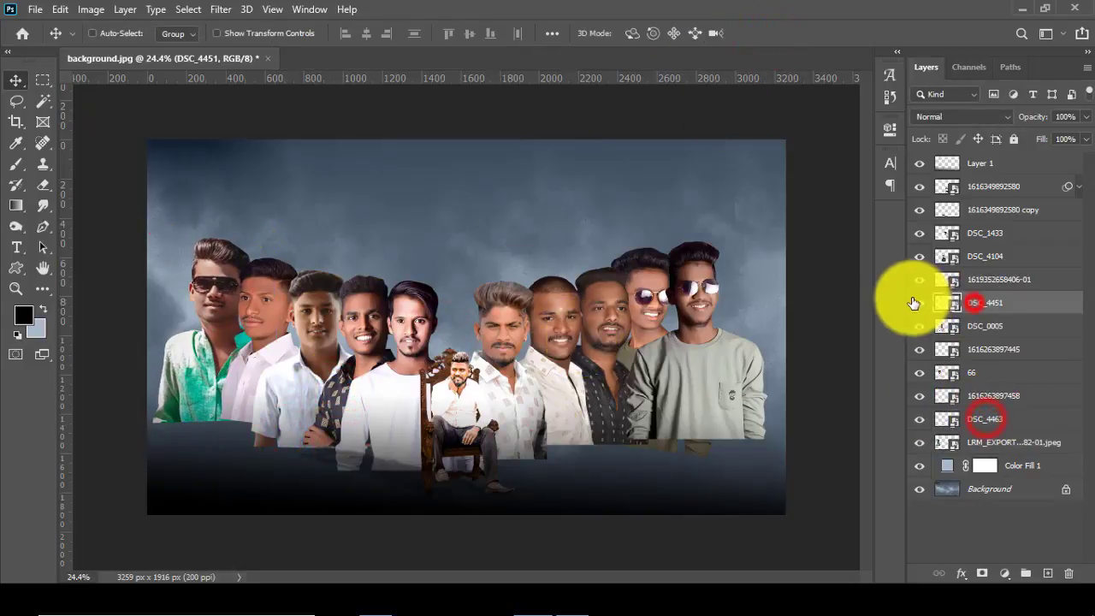
drag(907, 299, 908, 394)
click(698, 306)
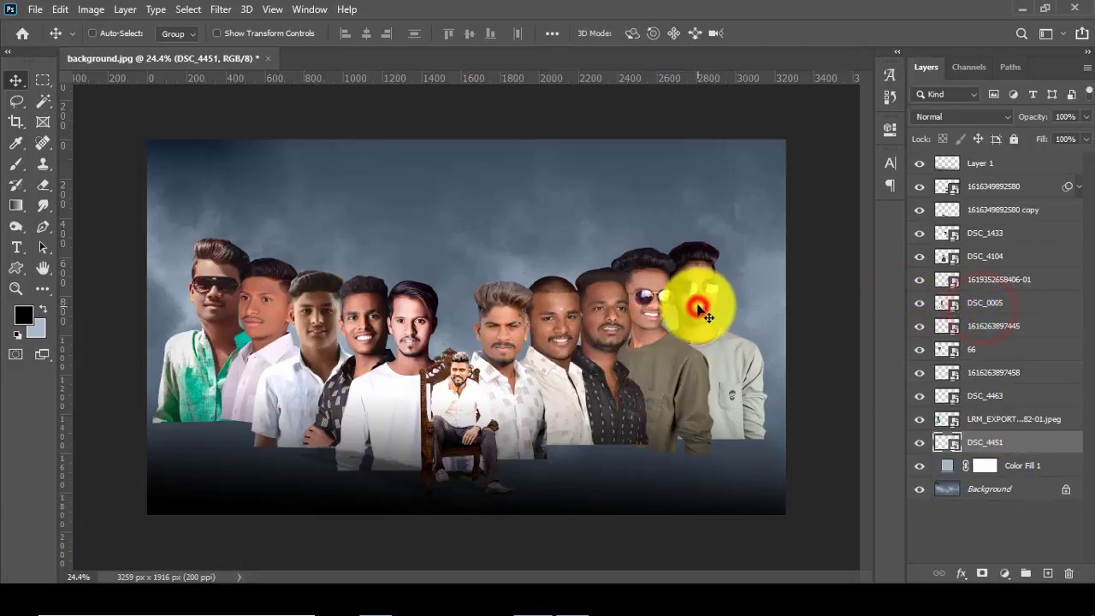
click(376, 603)
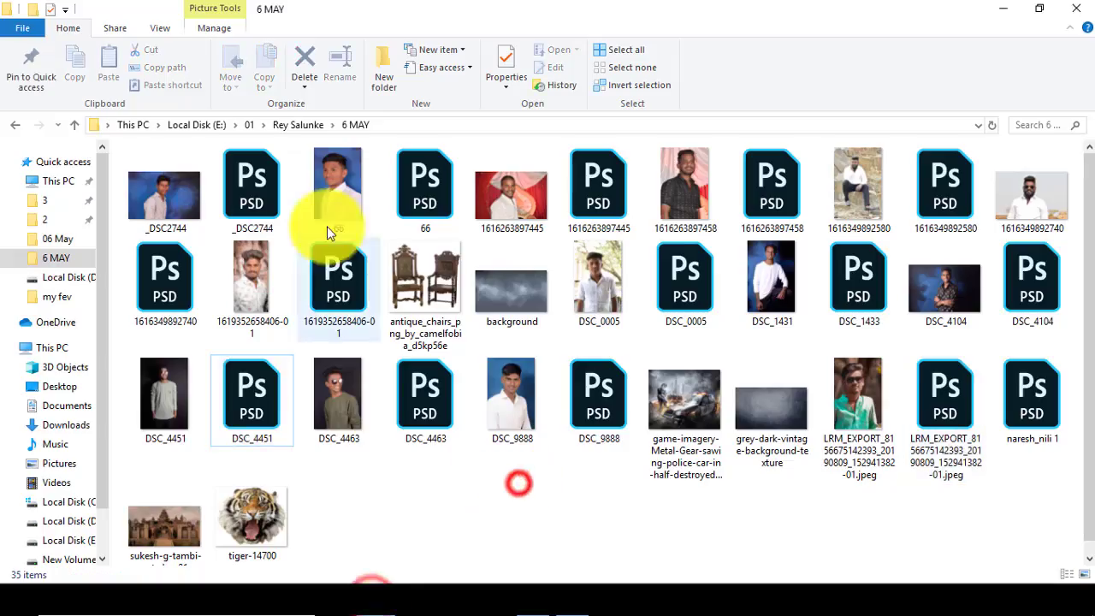
Step: Place _DSC2744 and DSC_9888, shrinking DSC_9888 and moving him to the right end
click(265, 199)
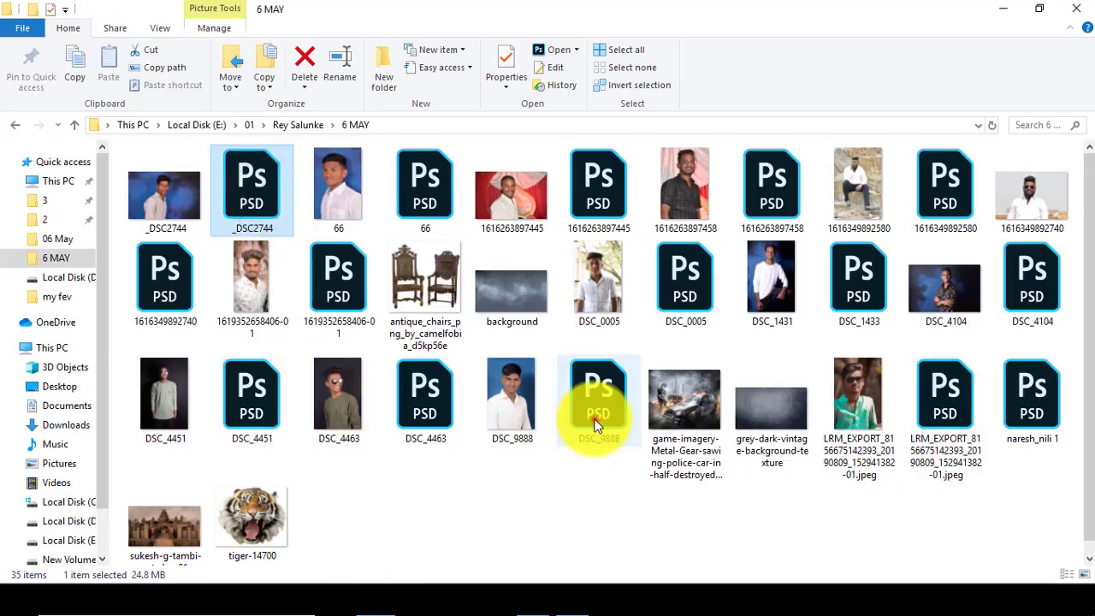
drag(571, 433, 530, 389)
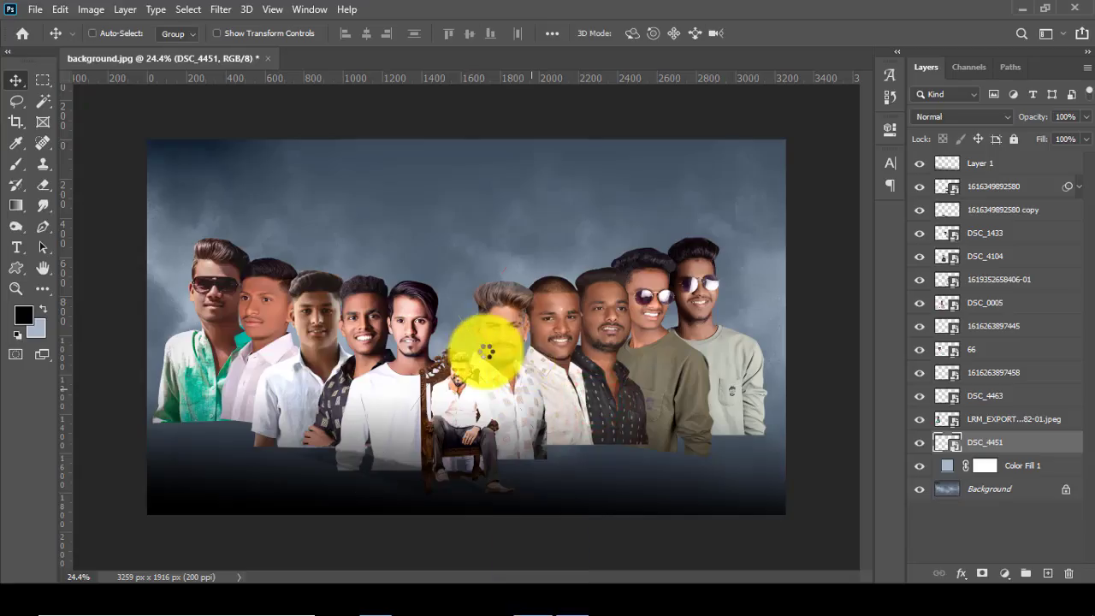
drag(590, 514, 527, 419)
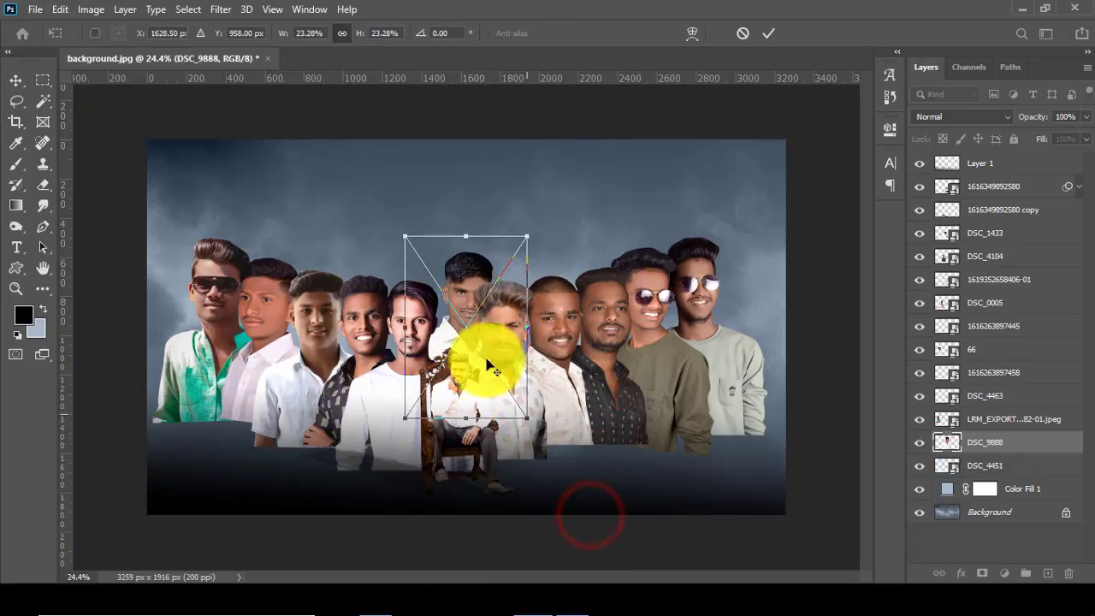
drag(489, 359, 748, 328)
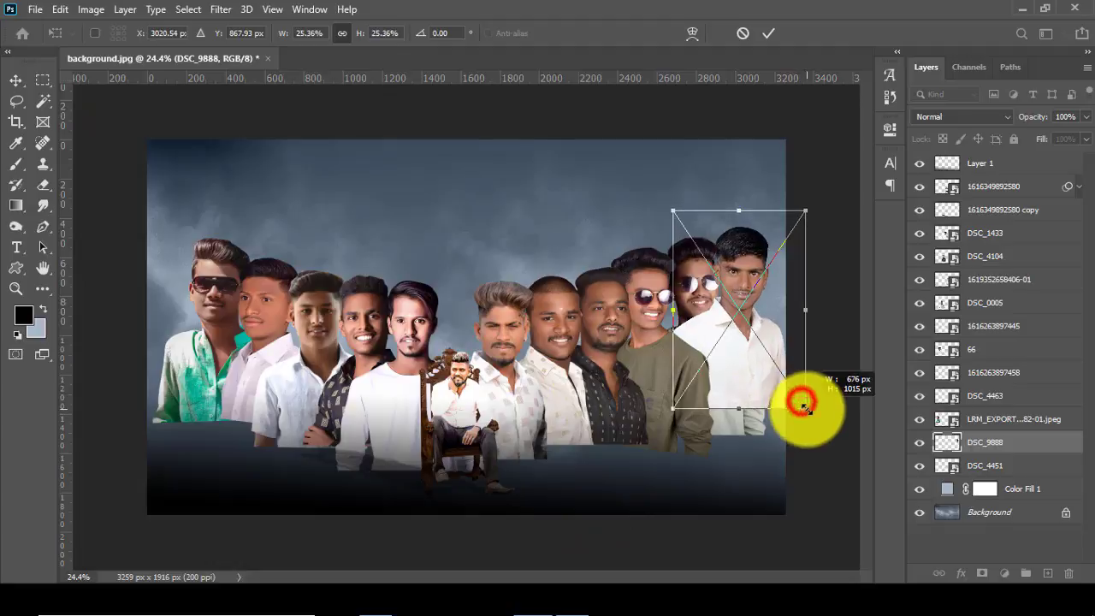
click(770, 34)
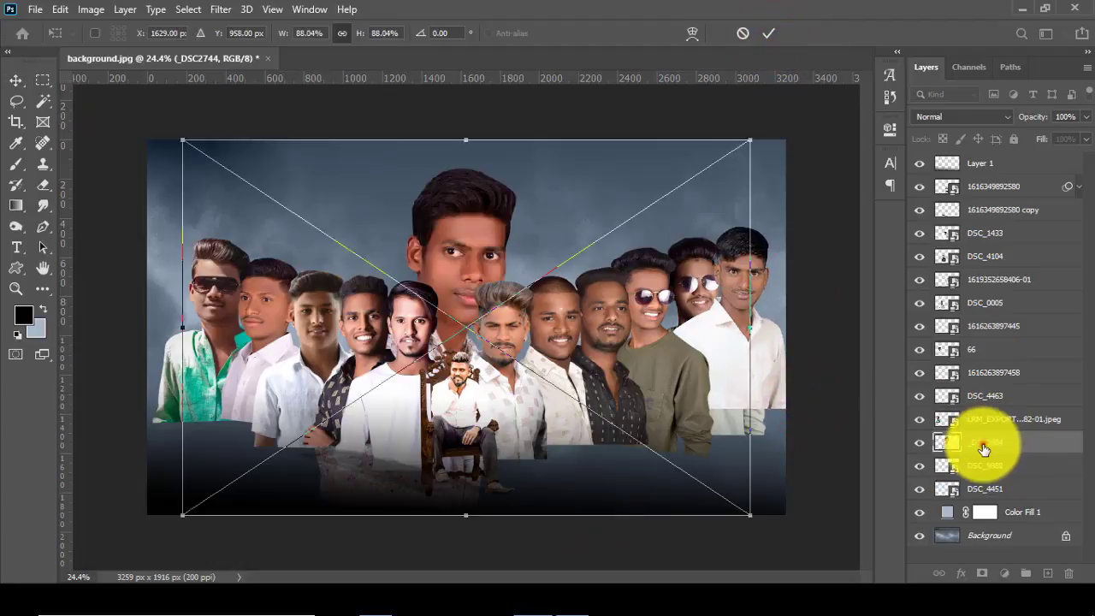
click(985, 446)
Step: Mirror _DSC2744 horizontally, shrink it to about two-thirds, tilt it and place it far left
key(ctrl+t)
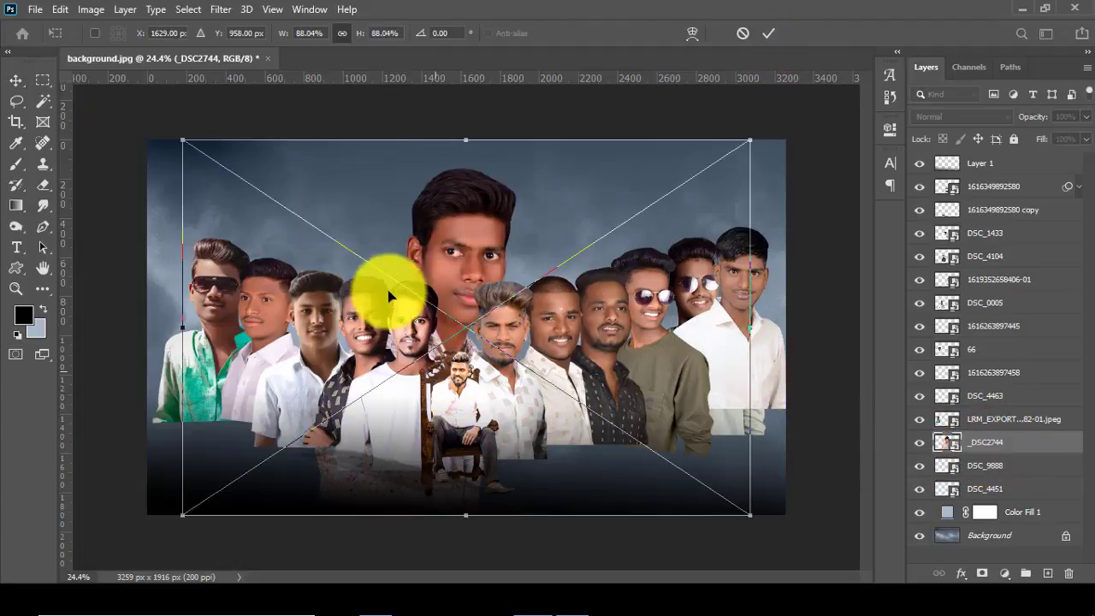
right_click(398, 289)
click(459, 542)
drag(745, 517, 648, 482)
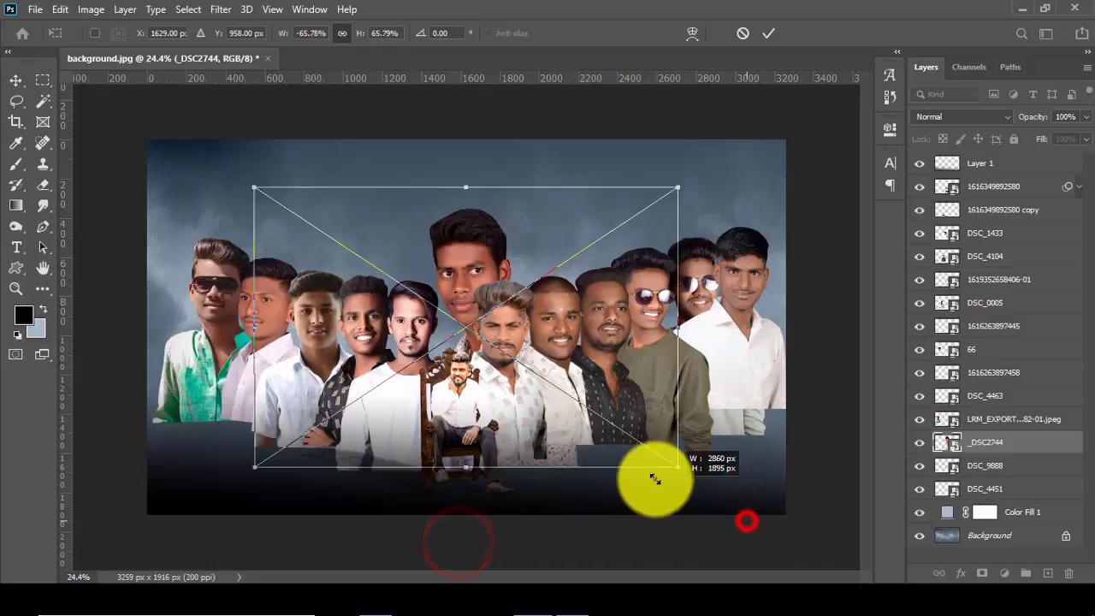
mouse_move(713, 372)
mouse_down()
mouse_move(656, 496)
mouse_move(594, 456)
mouse_up()
drag(514, 379, 208, 366)
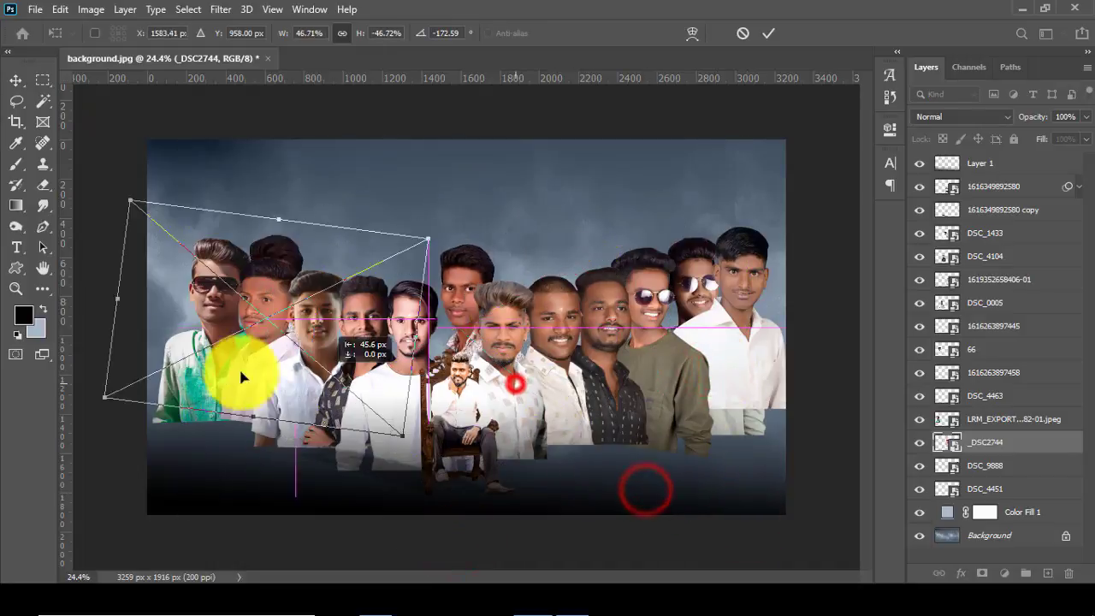
mouse_move(278, 432)
mouse_down()
mouse_move(357, 387)
mouse_move(219, 354)
mouse_up()
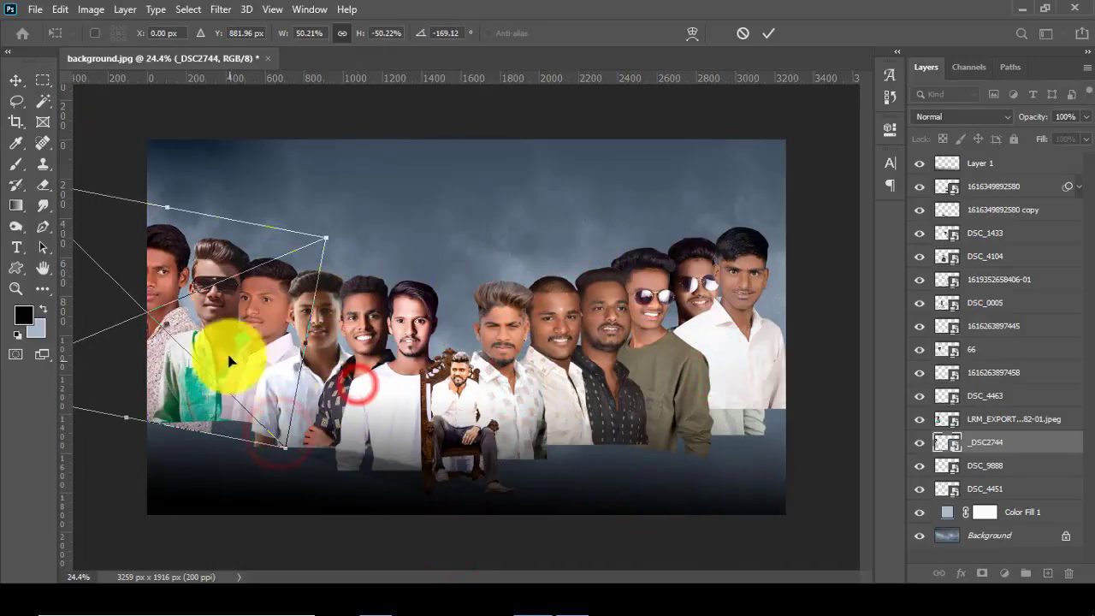
click(767, 33)
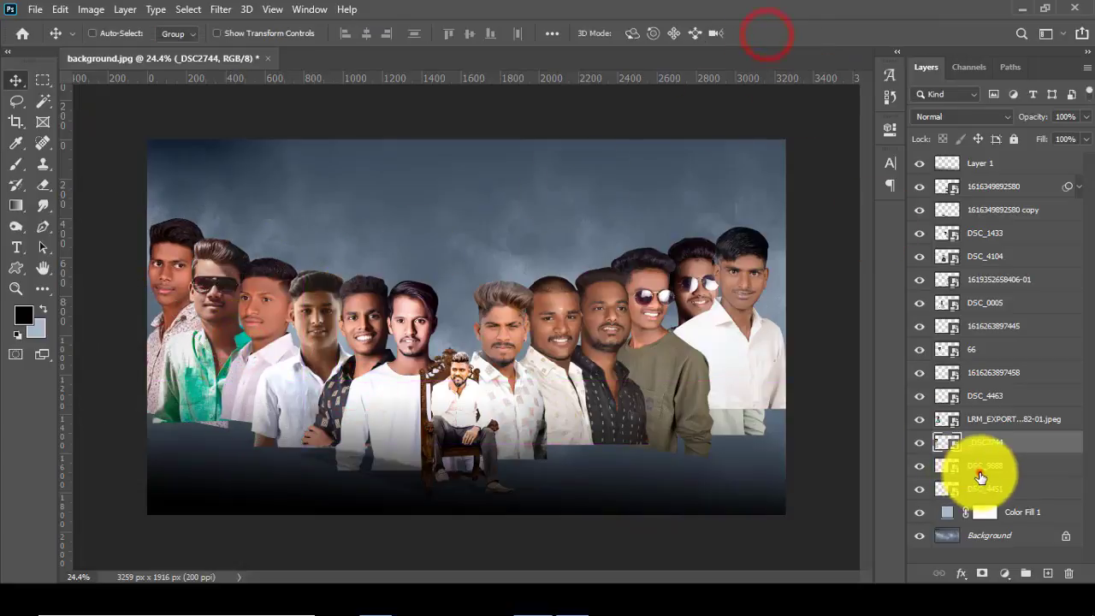
Step: Move the DSC_9888 layer below DSC_4451 and nudge him into place at right
drag(978, 466, 943, 488)
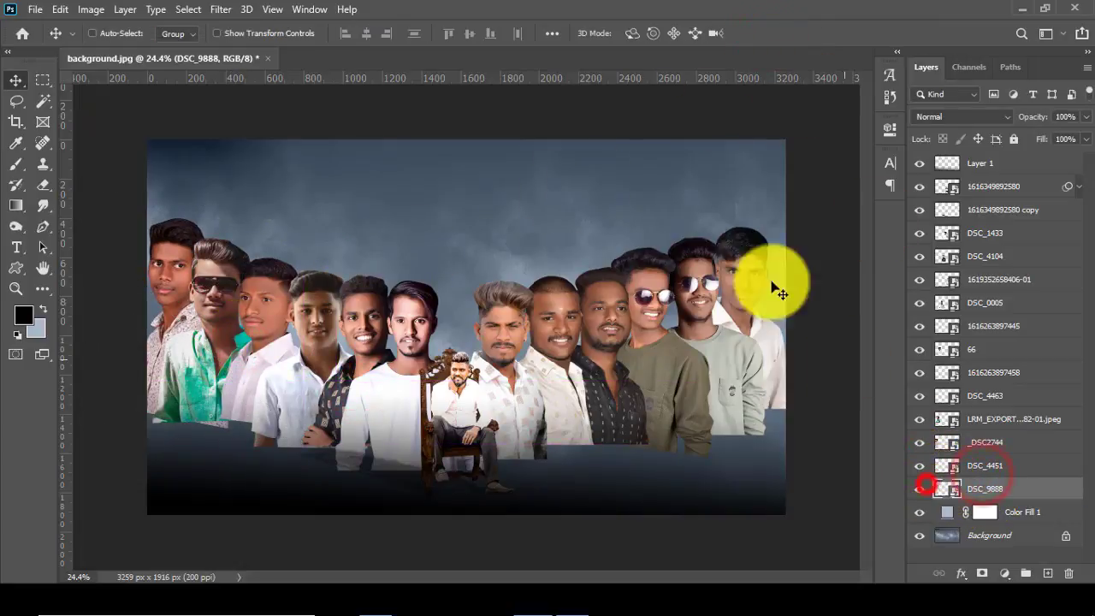
drag(734, 245, 740, 254)
scroll(438, 413, down, 3)
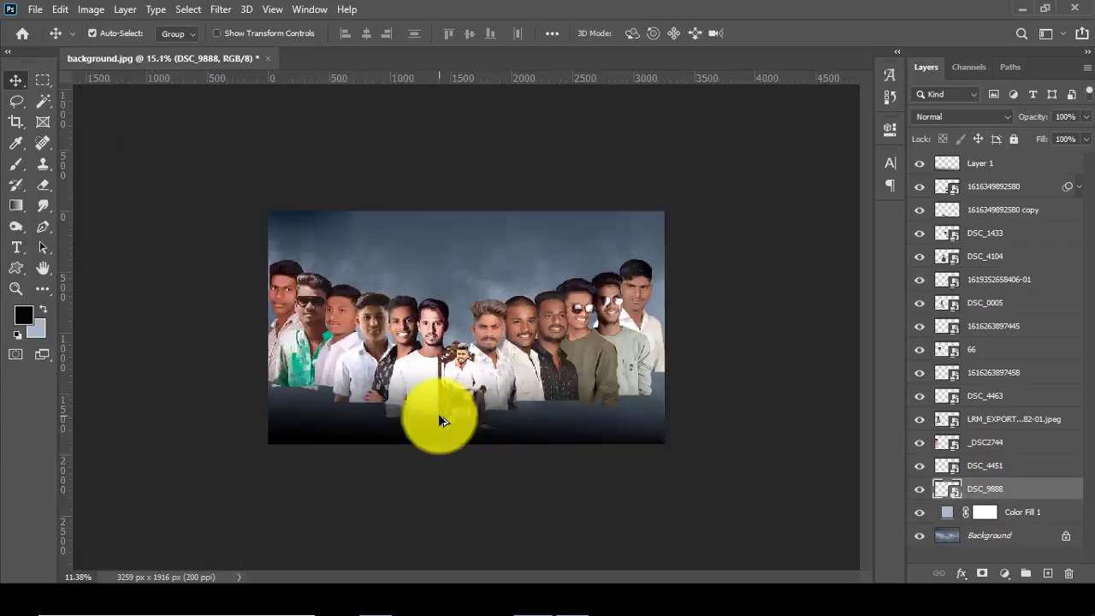
scroll(403, 361, down, 2)
scroll(409, 349, up, 4)
scroll(374, 334, up, 2)
scroll(376, 337, up, 1)
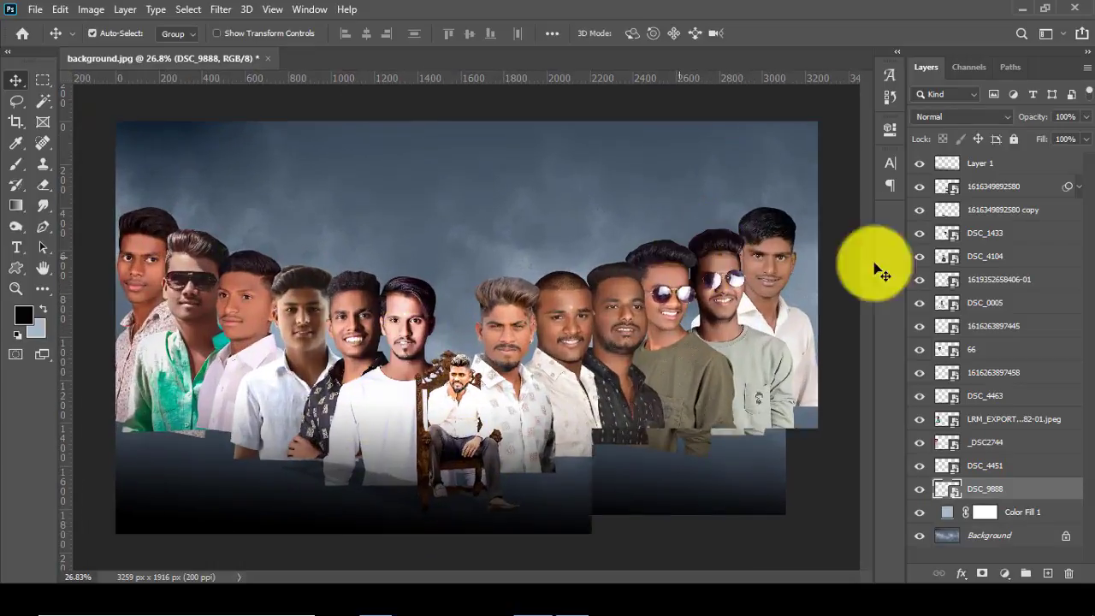
Step: Toggle visibility of DSC_1433 and a neighbouring portrait to identify them
click(945, 233)
click(920, 232)
click(919, 233)
click(919, 255)
click(920, 256)
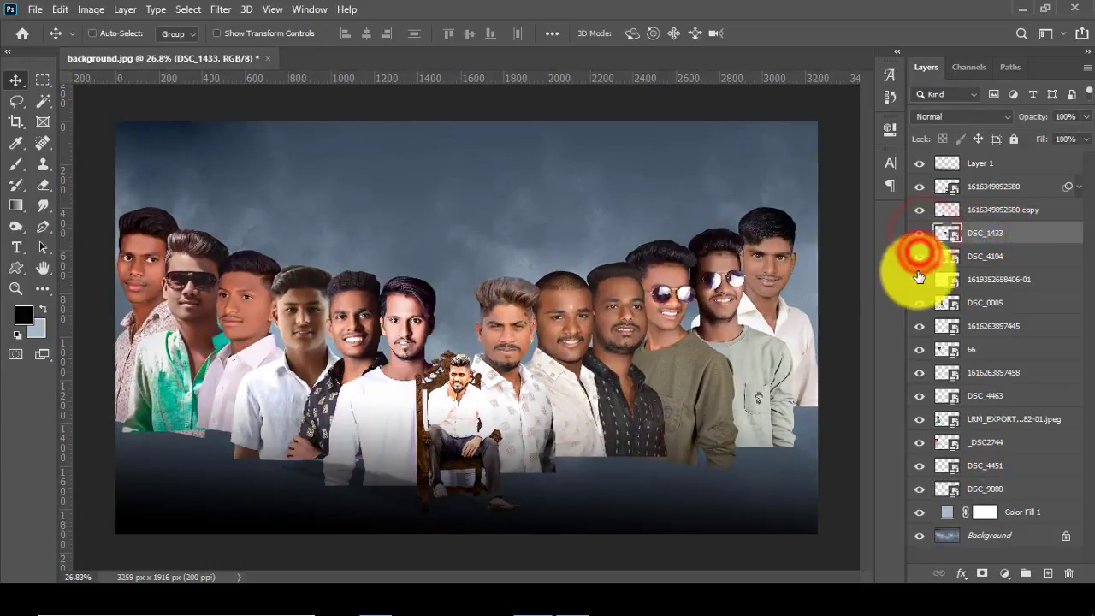
click(920, 279)
click(919, 278)
click(983, 278)
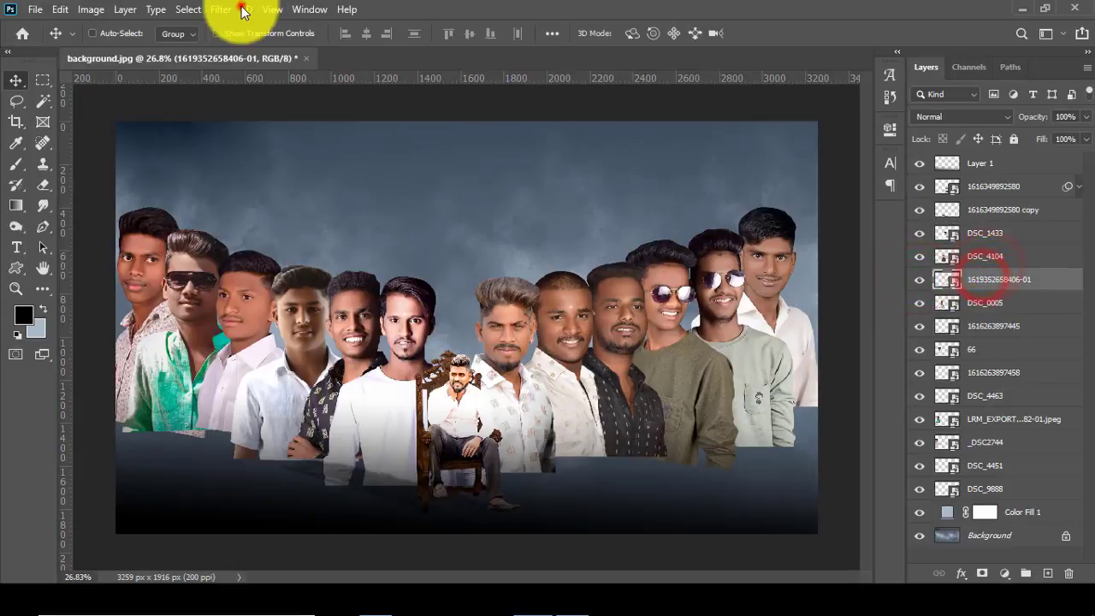
click(220, 9)
click(267, 104)
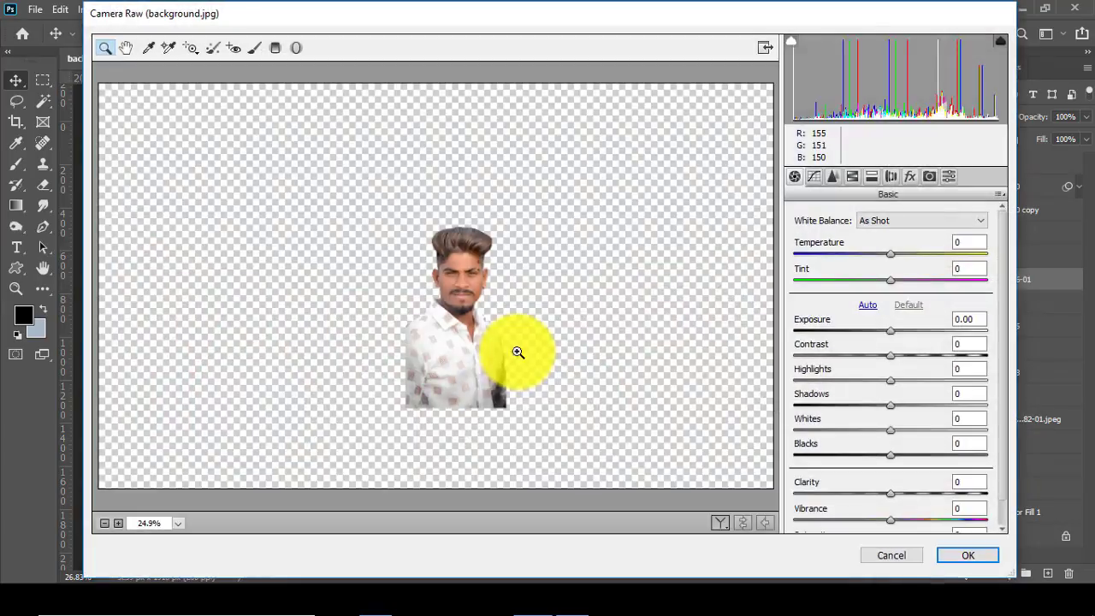
click(477, 294)
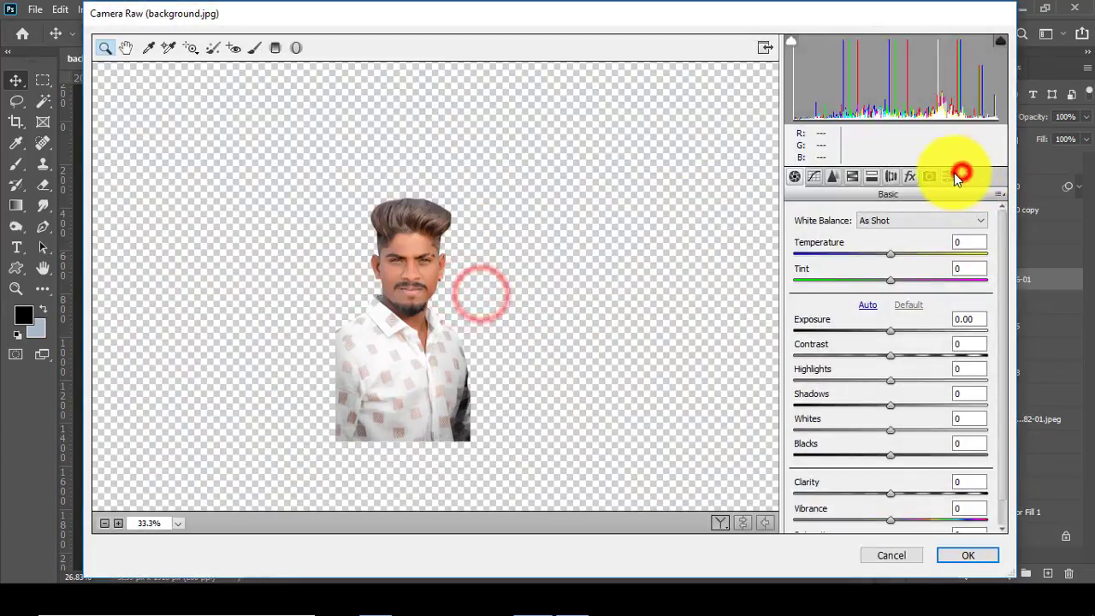
click(951, 175)
click(802, 341)
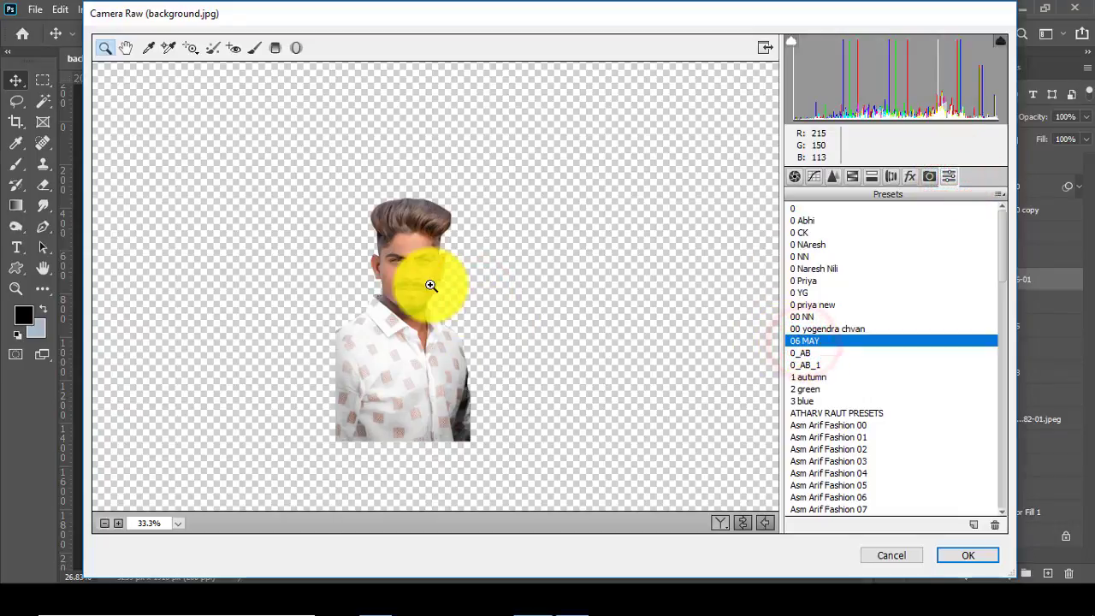
click(967, 555)
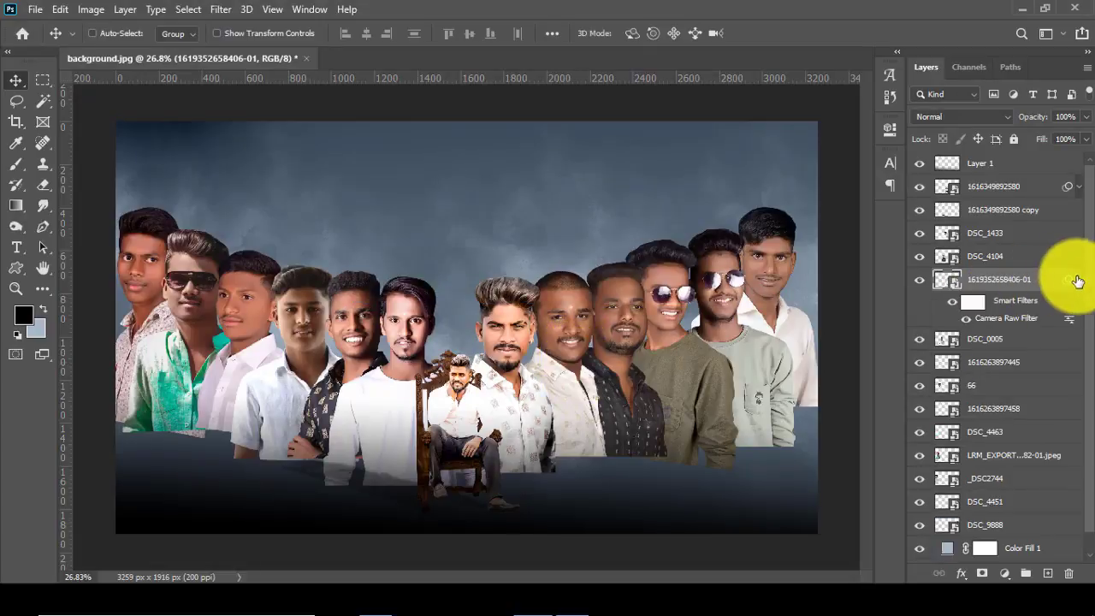
Step: Move Color Fill 1 above the portrait layers, just below the throne man's layers
drag(956, 545, 977, 184)
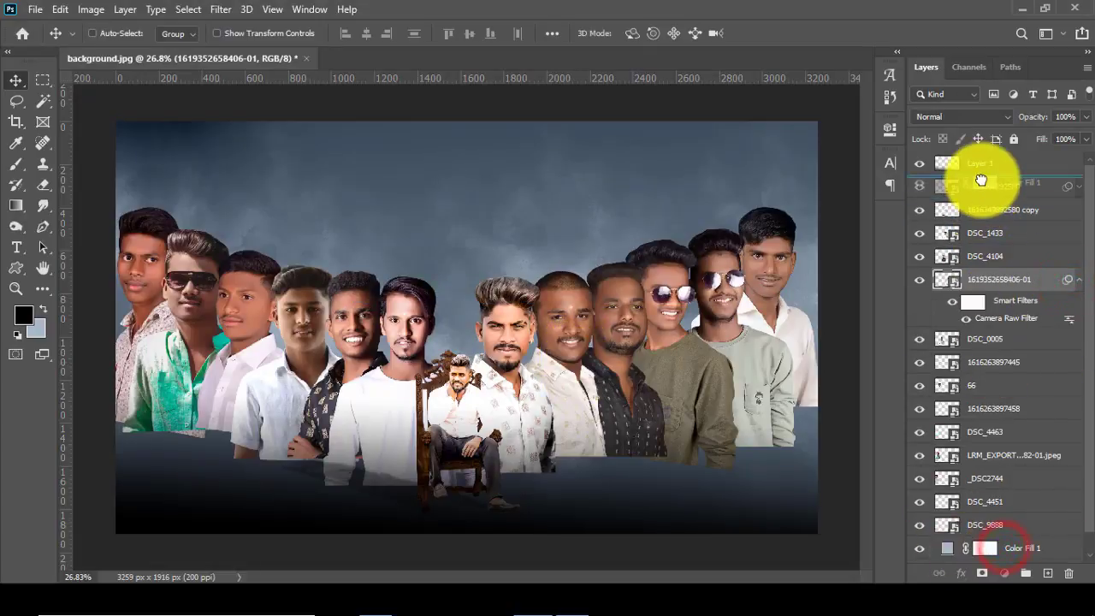
click(986, 233)
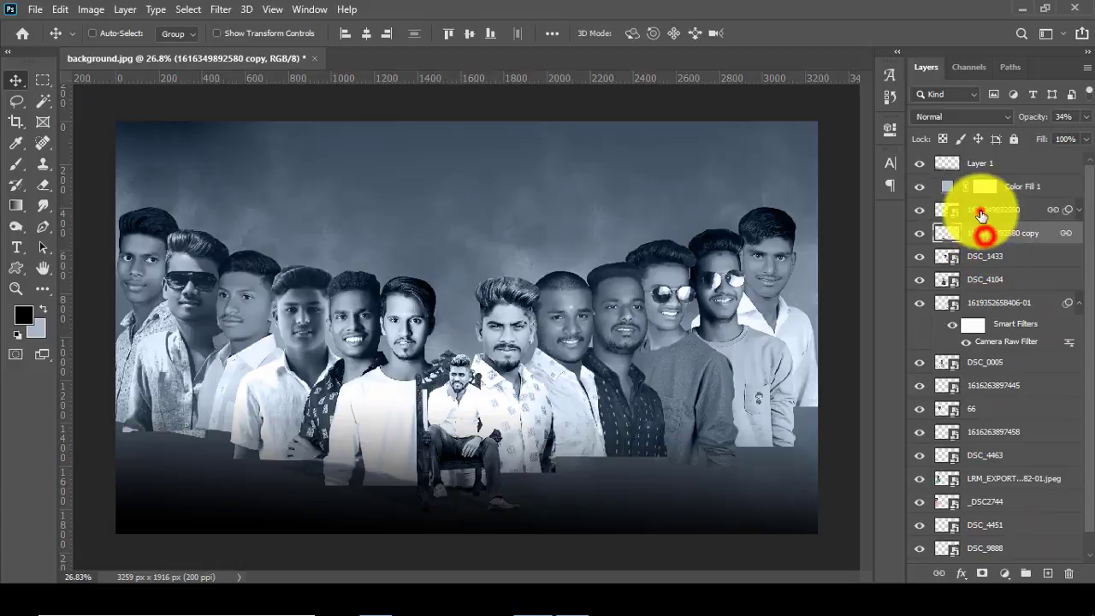
click(1078, 302)
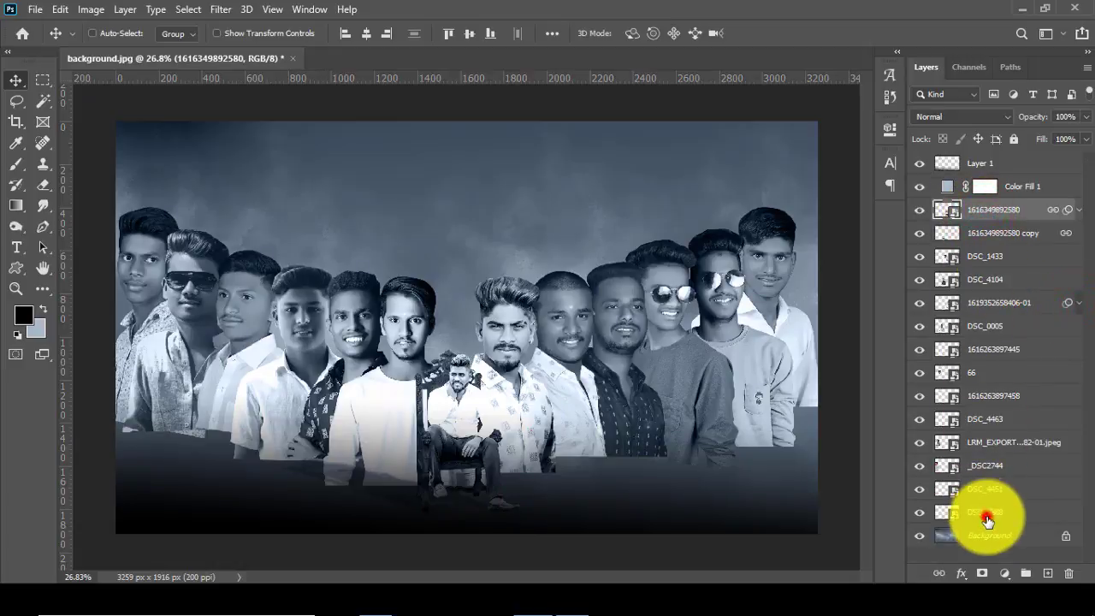
shift+click(984, 511)
click(978, 211)
click(1011, 186)
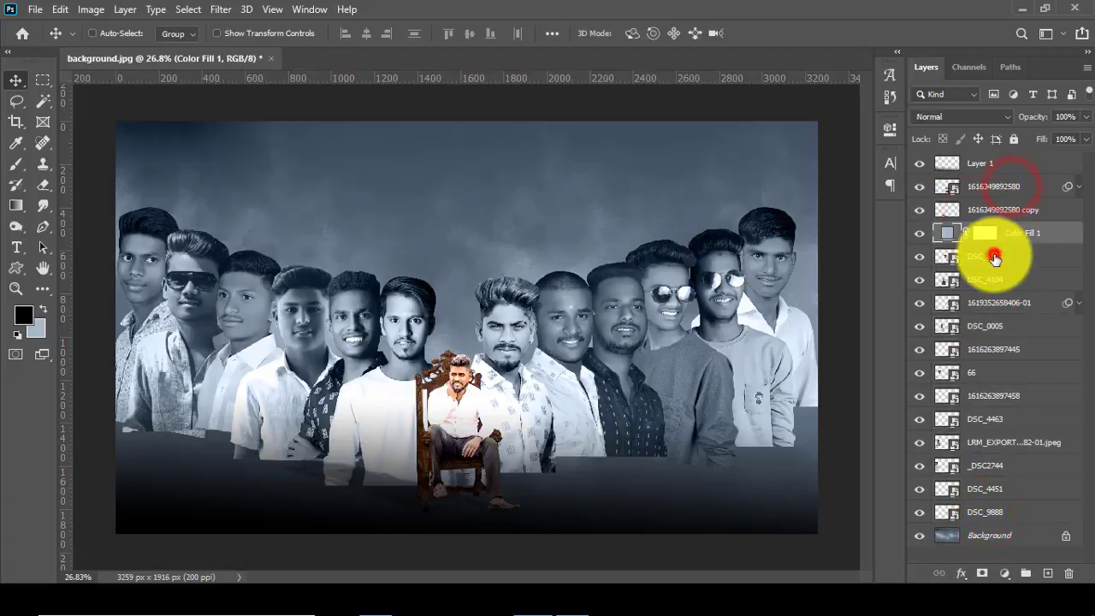
drag(1016, 239, 984, 250)
Step: Select the range of portrait layers and rasterize them
shift+click(983, 507)
right_click(982, 510)
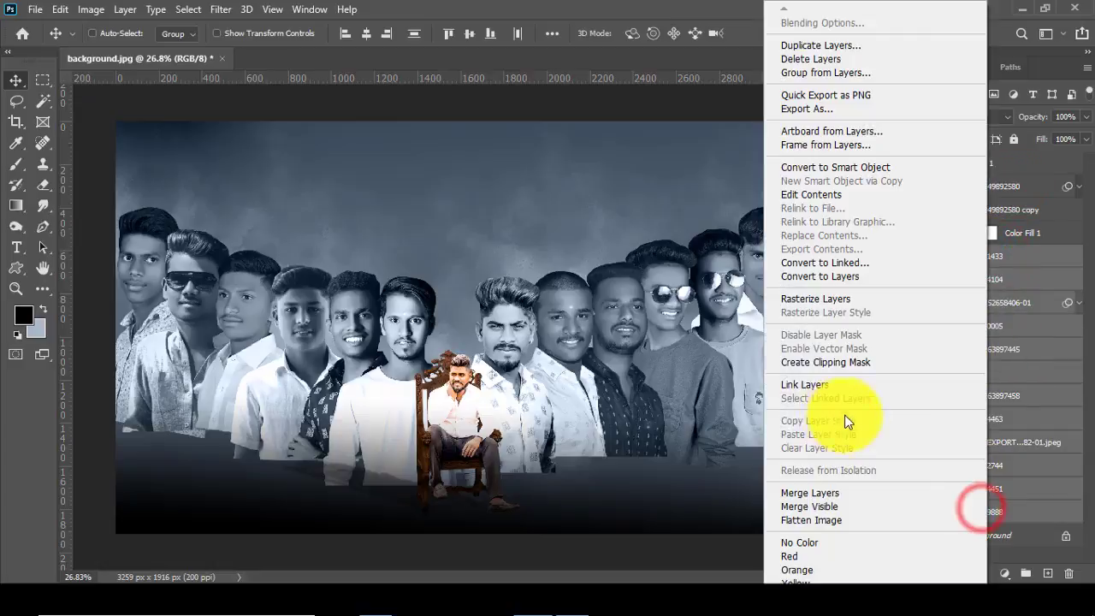
click(817, 301)
click(975, 282)
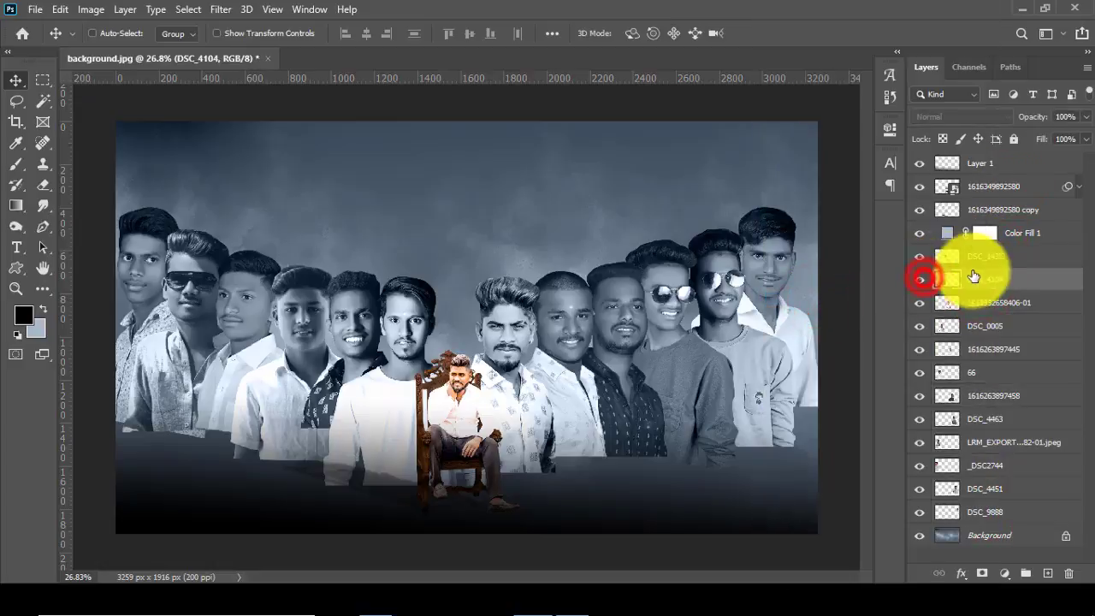
scroll(691, 371, up, 3)
drag(550, 582, 570, 580)
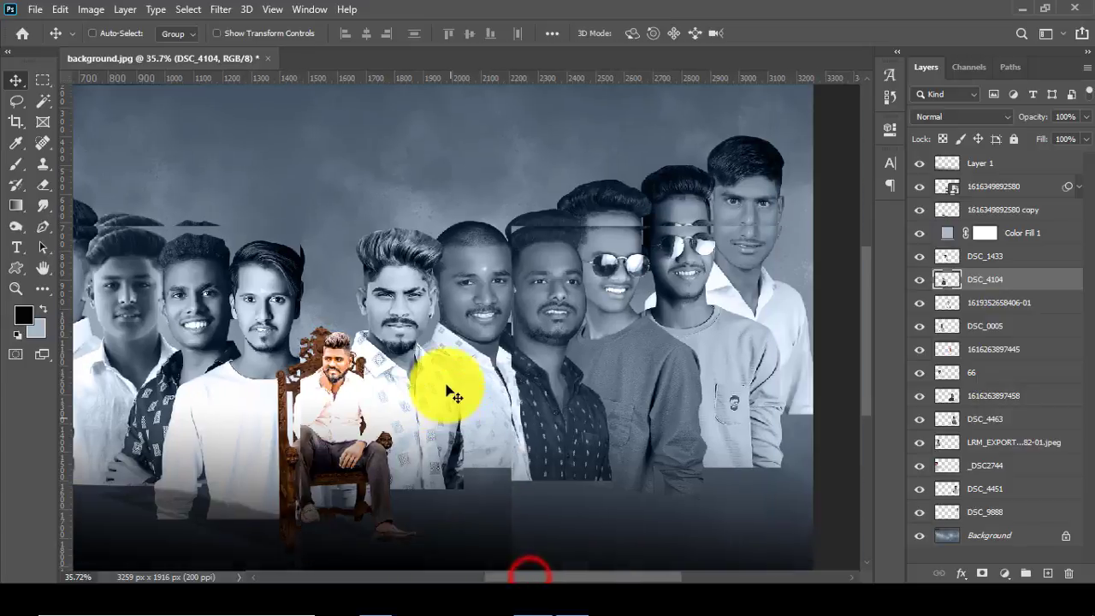
click(980, 325)
Step: Enable auto-select, hide Color Fill 1 and shift the styled-hair man slightly right
scroll(539, 412, up, 1)
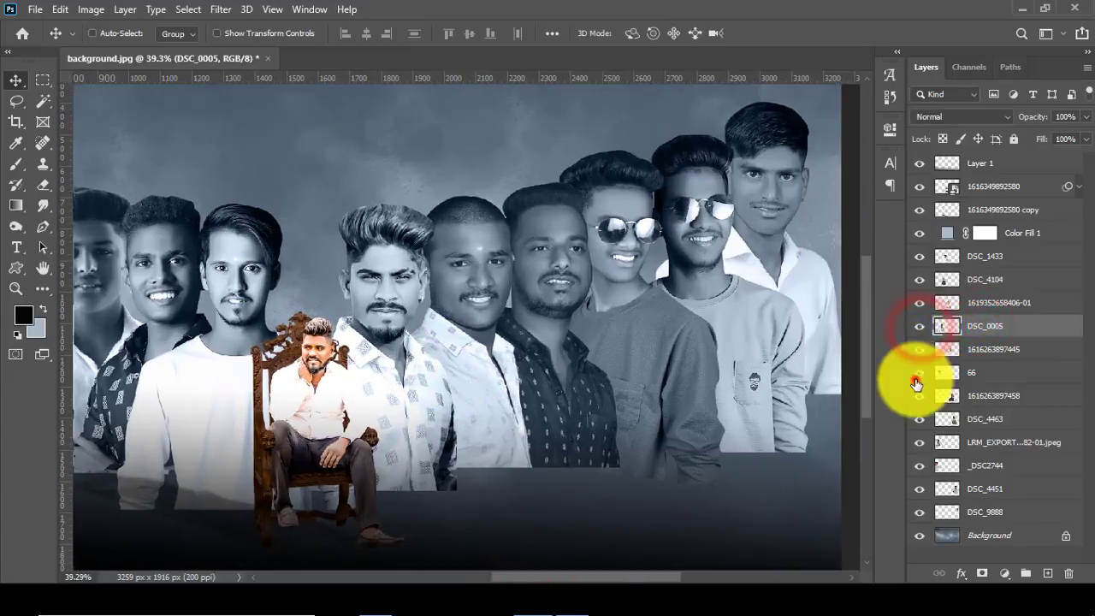
click(90, 33)
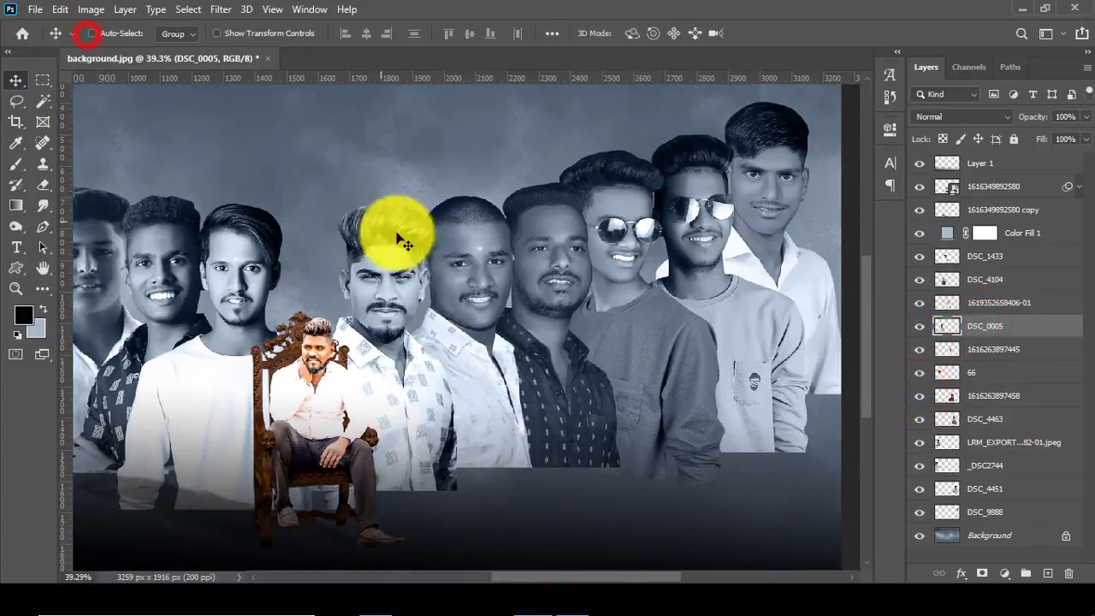
click(920, 233)
scroll(342, 331, up, 1)
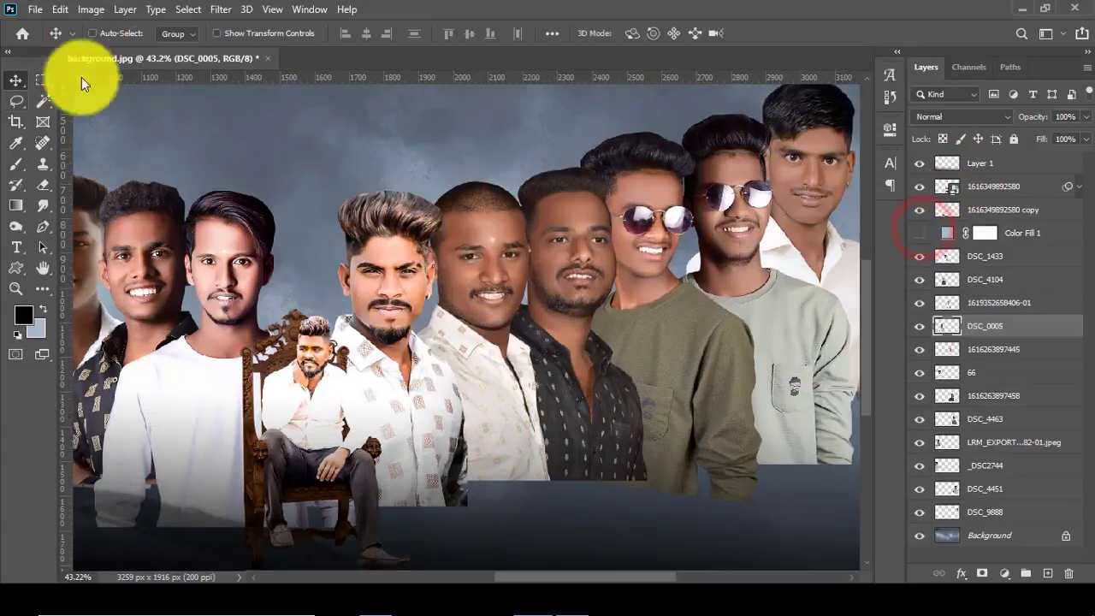
drag(394, 246, 398, 248)
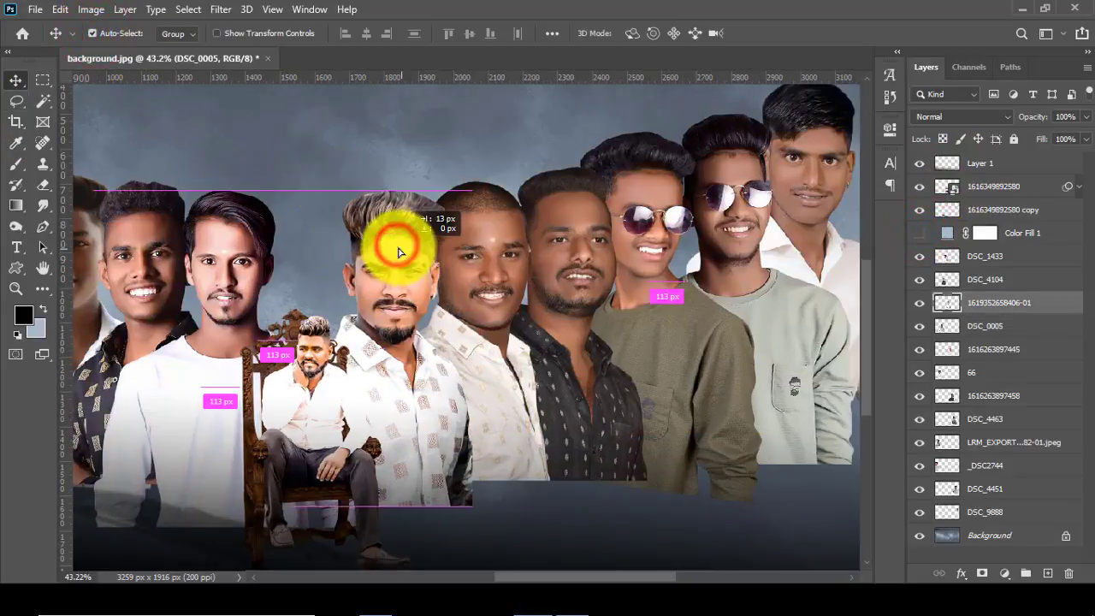
Step: Mask the styled-hair man's layer and erase his lower shirt off the throne
click(982, 573)
scroll(342, 283, down, 1)
click(43, 184)
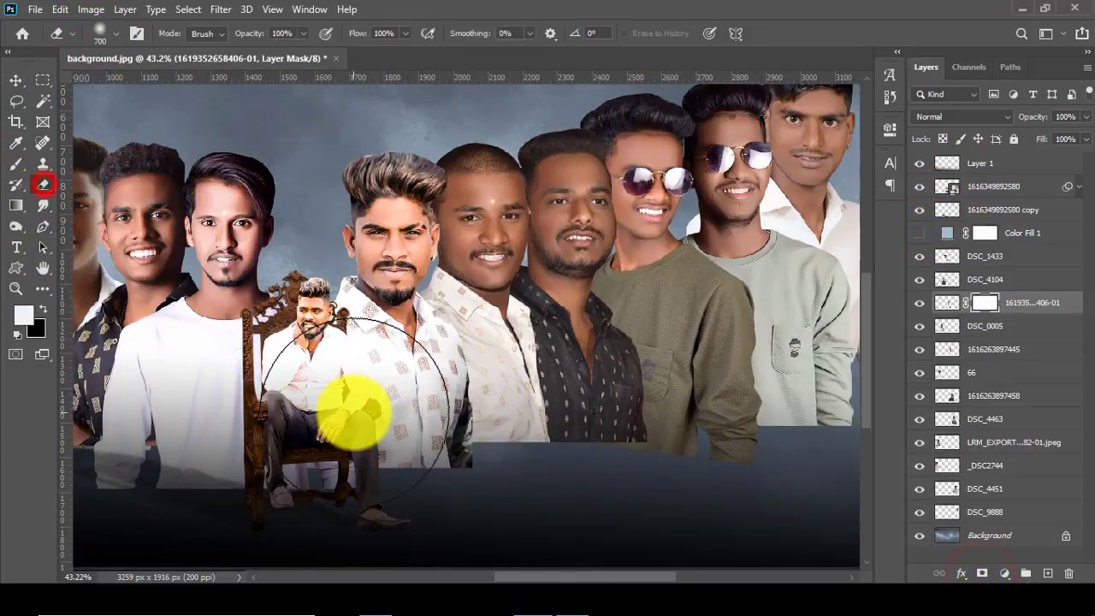
click(294, 439)
click(513, 446)
click(464, 501)
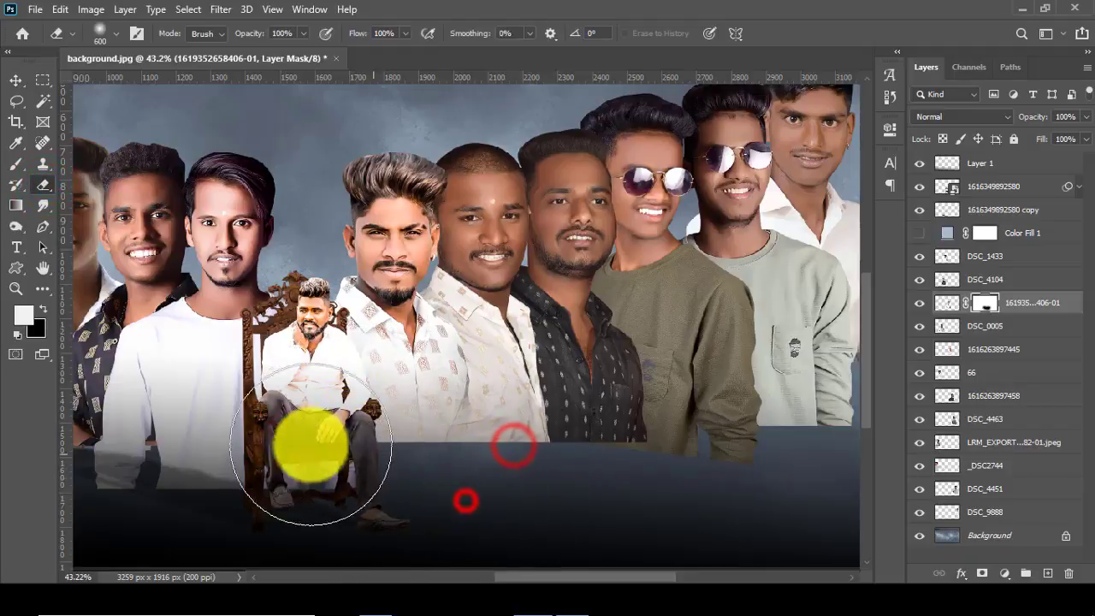
key(bracketleft)
drag(278, 391, 254, 458)
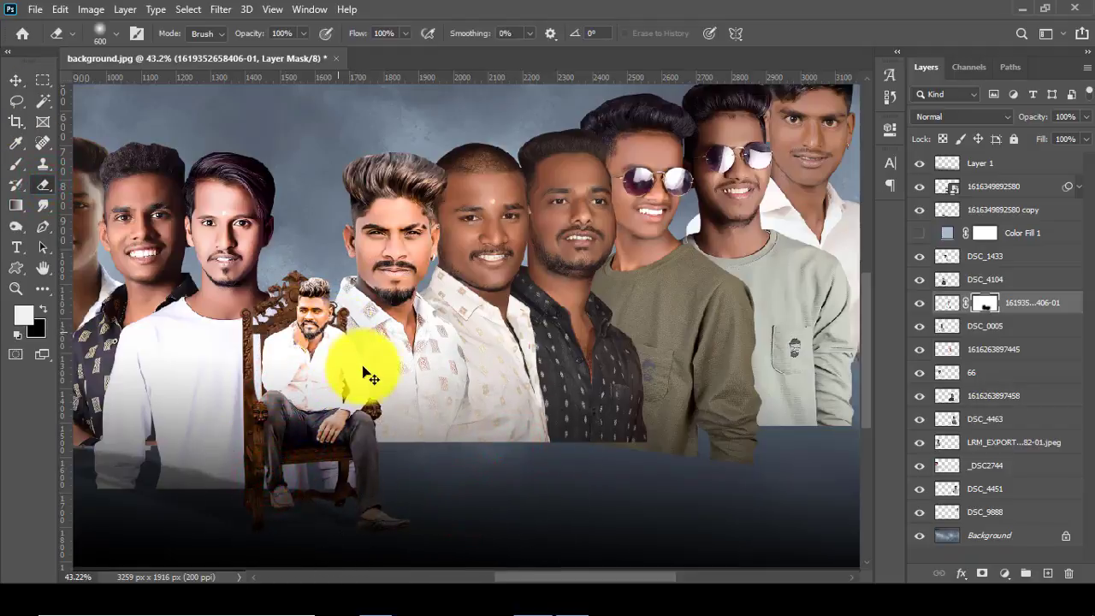
Step: Nudge the bald patterned-shirt man up and reapply the last Camera Raw filter to him
click(15, 79)
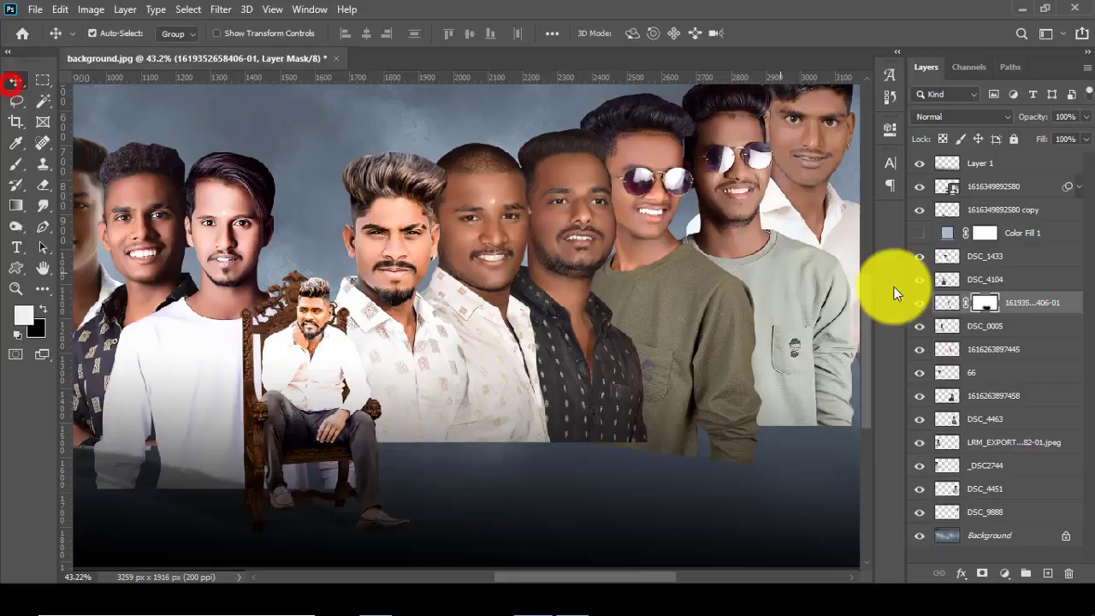
click(504, 204)
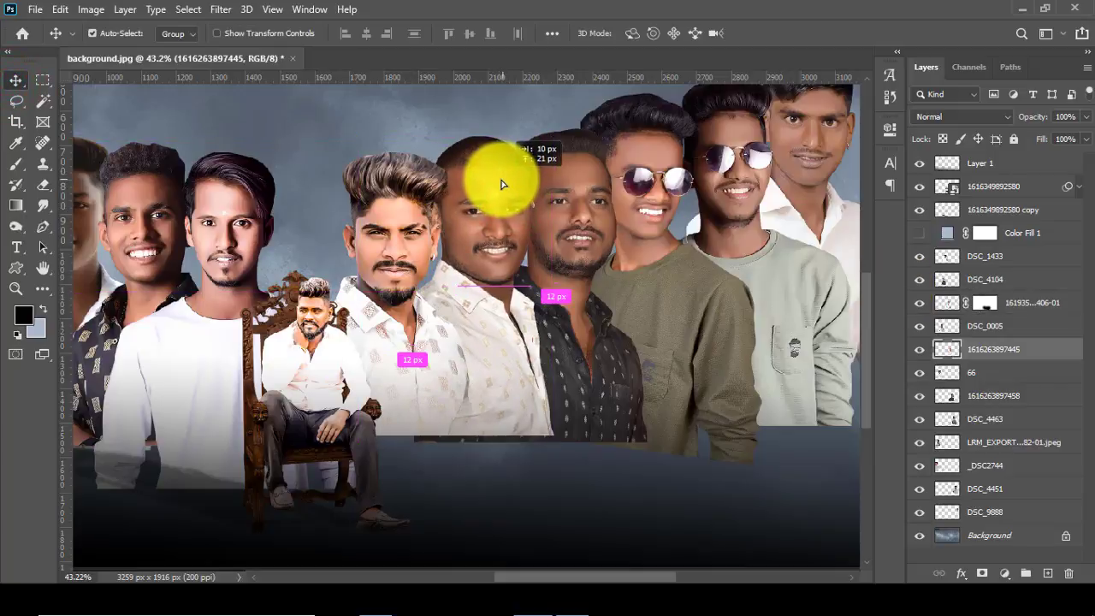
drag(499, 182, 501, 176)
click(216, 9)
click(231, 28)
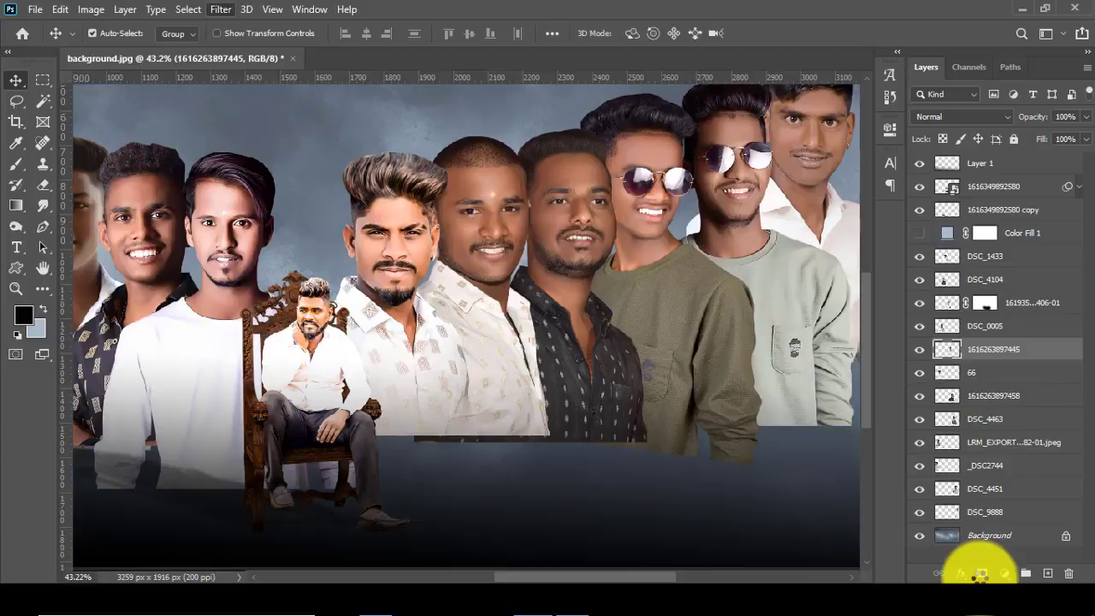
Step: Mask the bald man's layer and erase his lower shirt
click(982, 571)
click(43, 184)
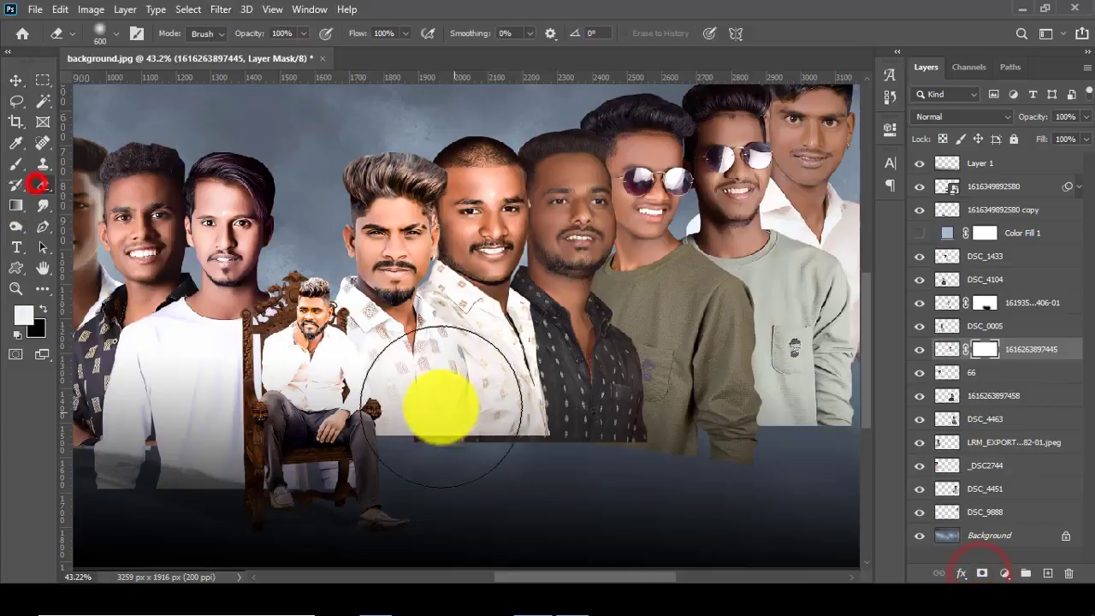
drag(431, 432, 564, 451)
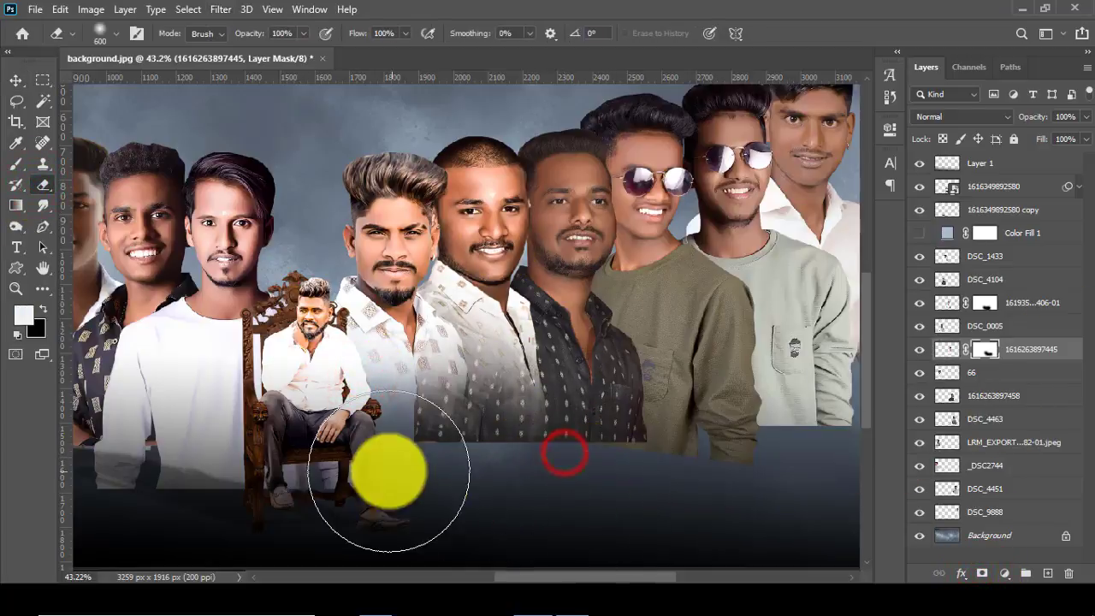
drag(391, 464, 546, 466)
Step: Reapply the last Camera Raw filter to the bearded dark-shirt man
click(19, 80)
click(550, 171)
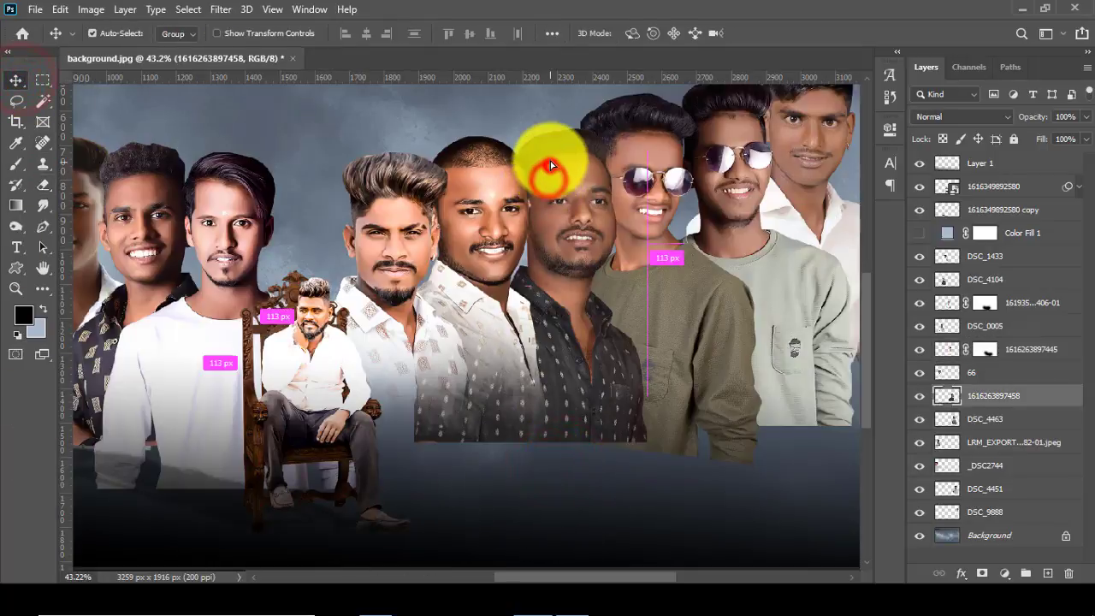
click(224, 9)
click(244, 27)
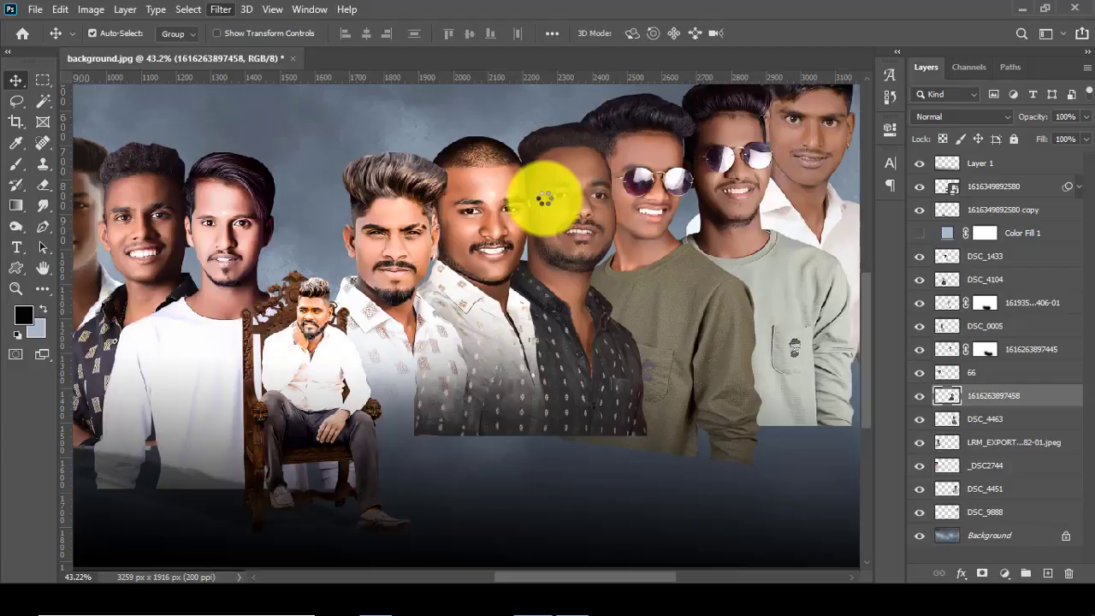
drag(518, 575, 571, 575)
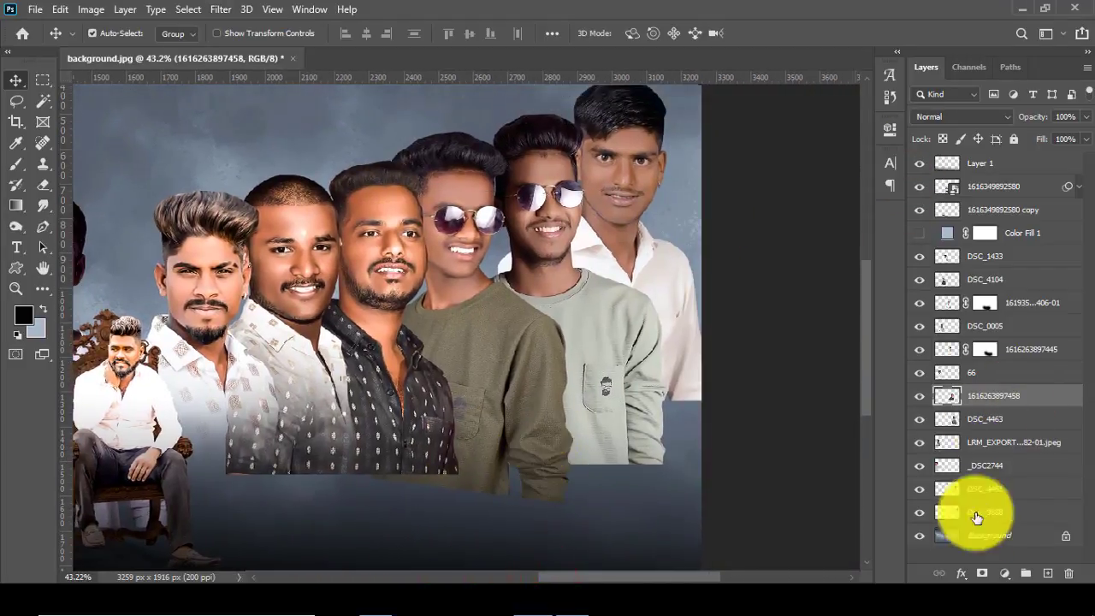
Step: Erase the lower parts of the dark shirt and green shirt
click(42, 183)
drag(214, 413, 282, 468)
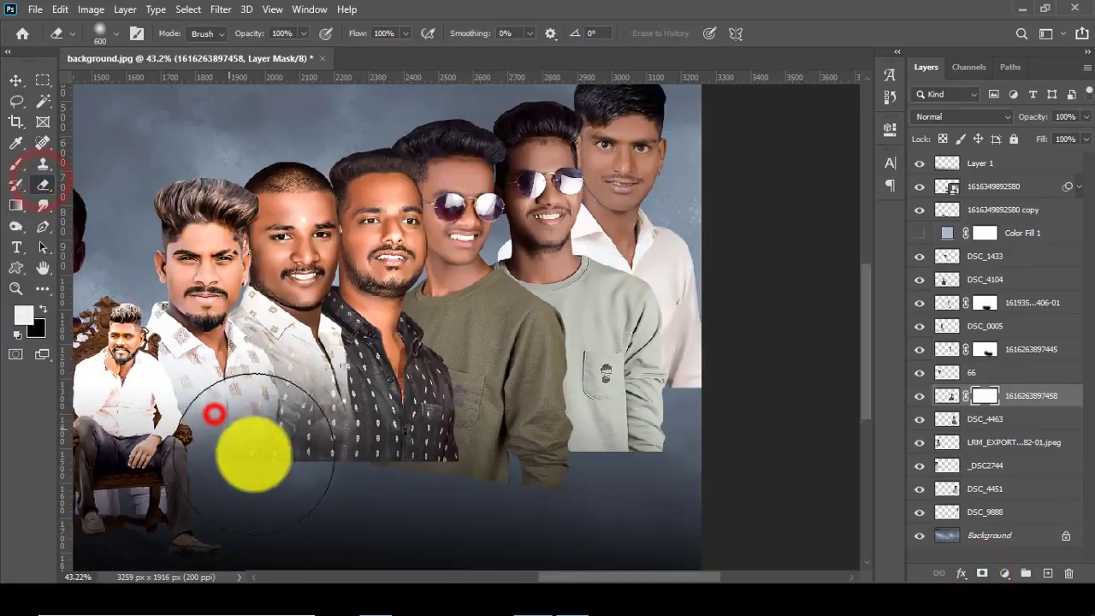
drag(435, 484, 503, 473)
click(254, 423)
click(276, 490)
click(313, 501)
click(204, 428)
Step: Move the green-shirt sunglasses man slightly left, mask his layer and fade his lower shirt
click(16, 81)
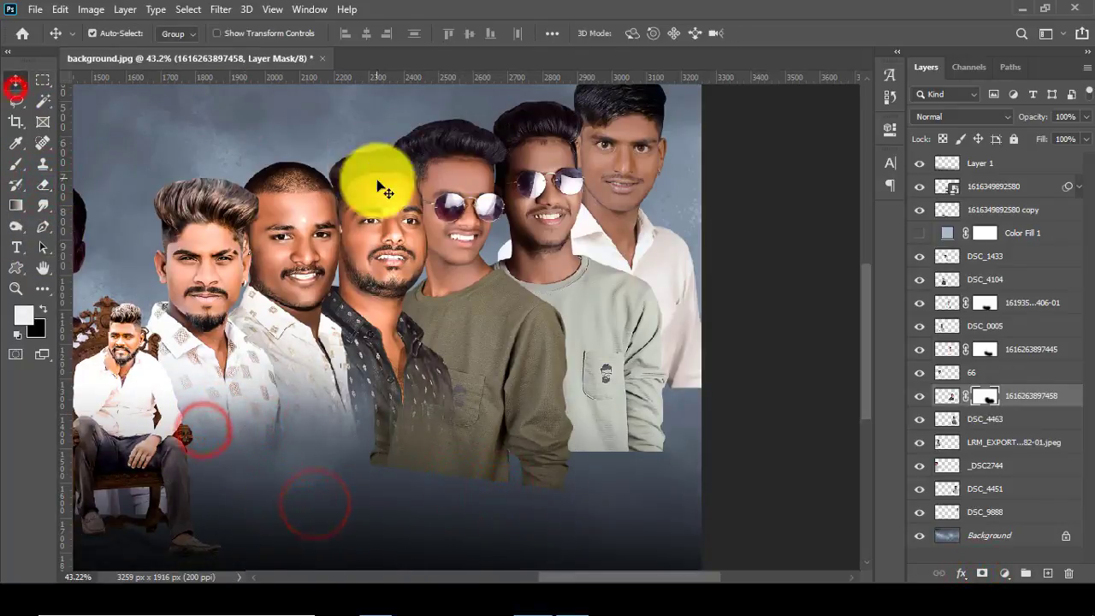
drag(484, 175, 466, 183)
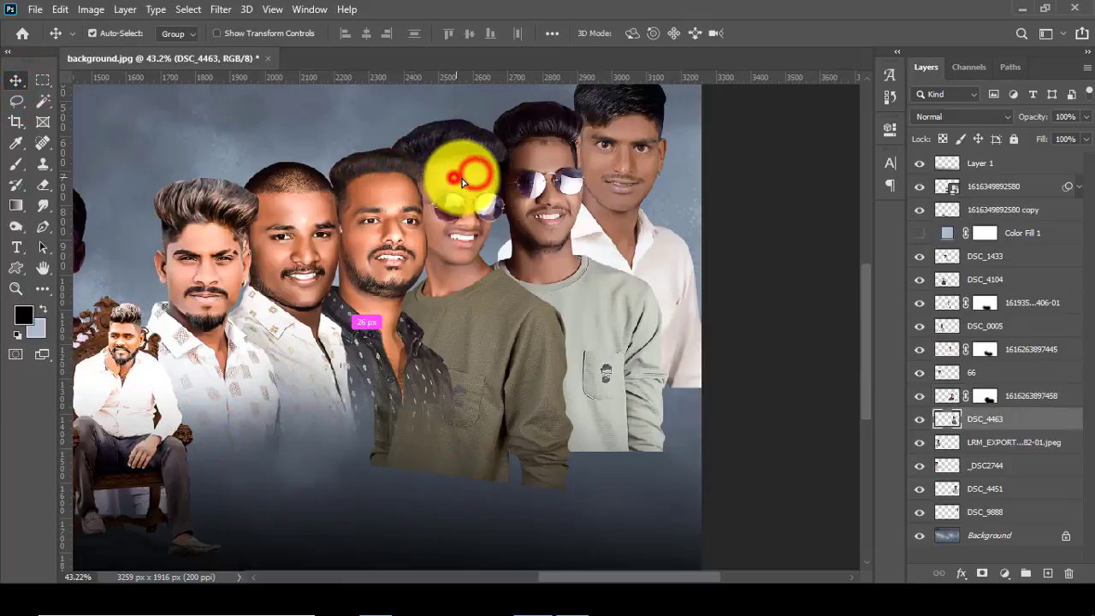
click(982, 573)
click(42, 184)
drag(357, 384, 587, 496)
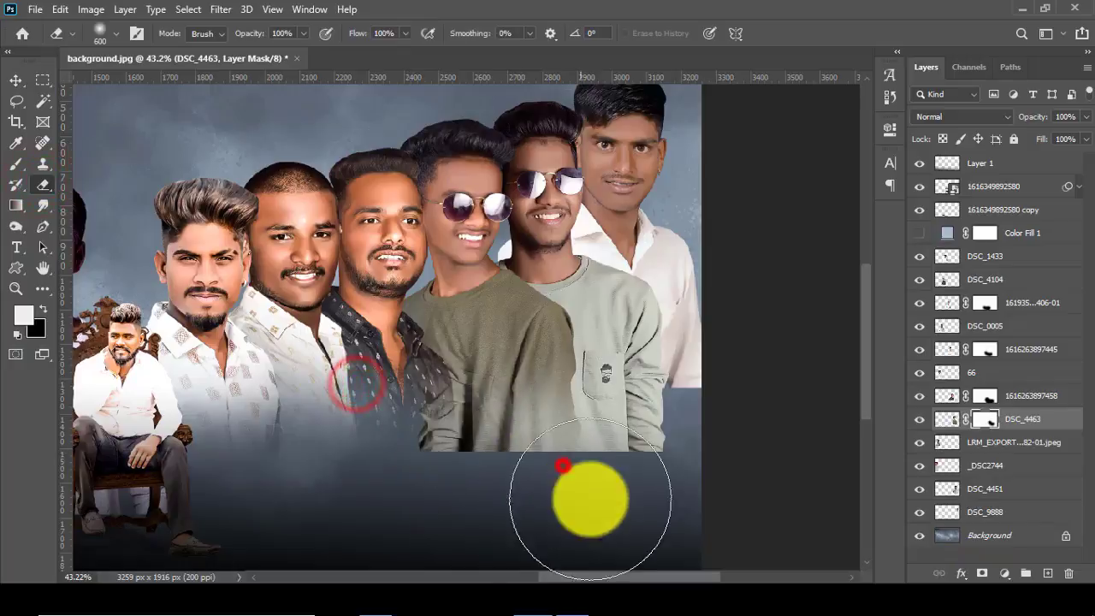
Step: Reapply the last Camera Raw filter to the green-shirt man and shift him up slightly
click(15, 81)
click(946, 419)
click(221, 9)
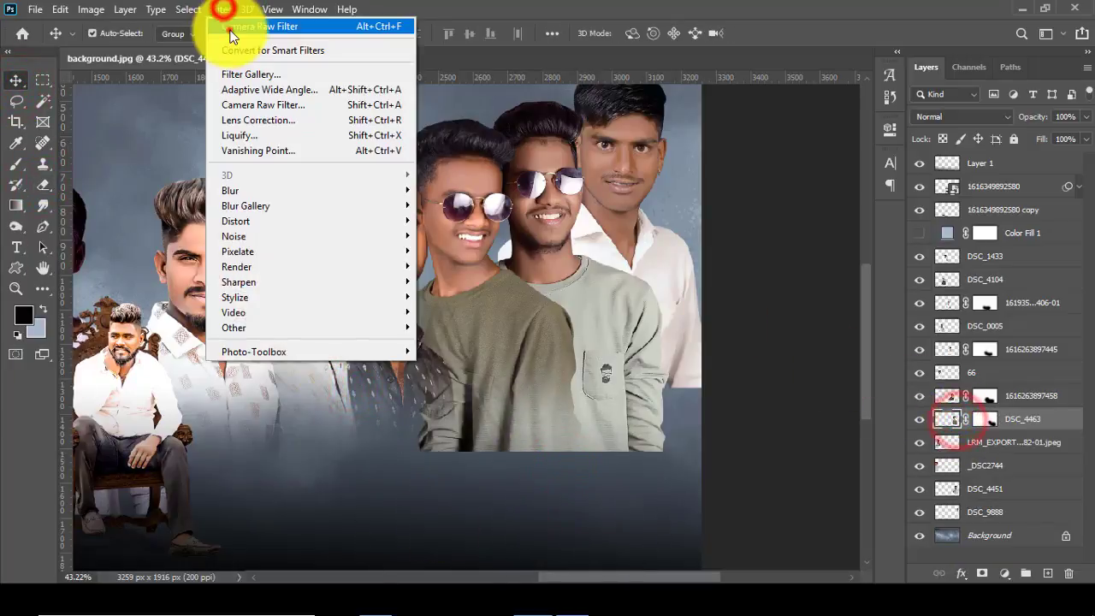
click(229, 27)
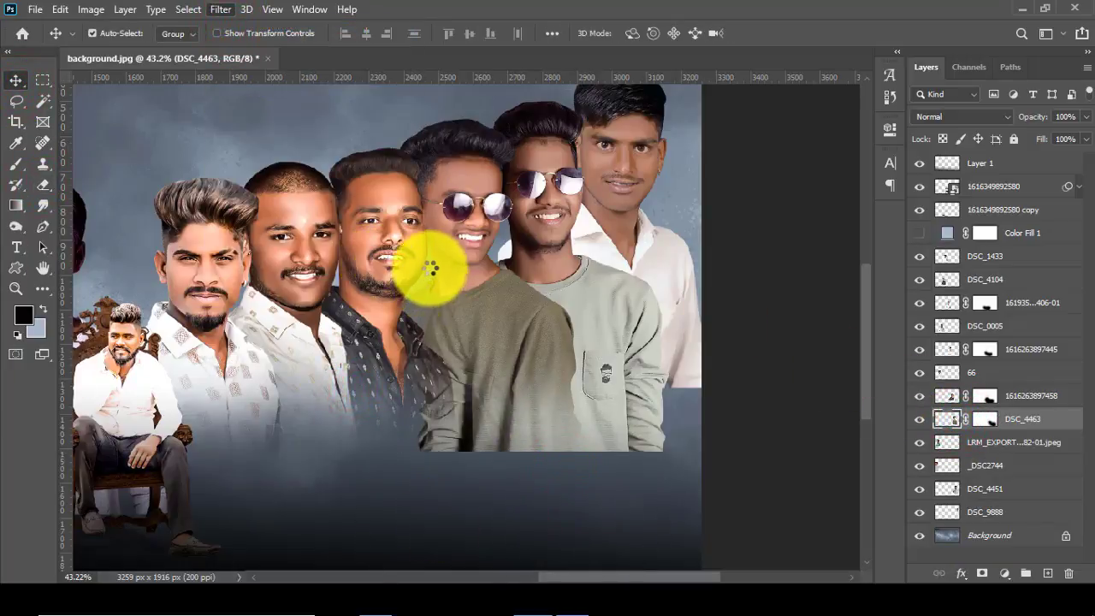
drag(449, 239, 452, 245)
Step: Rotate the green-shirt man about 2.5 degrees and move DSC_4451 up under DSC_4463
key(ctrl+t)
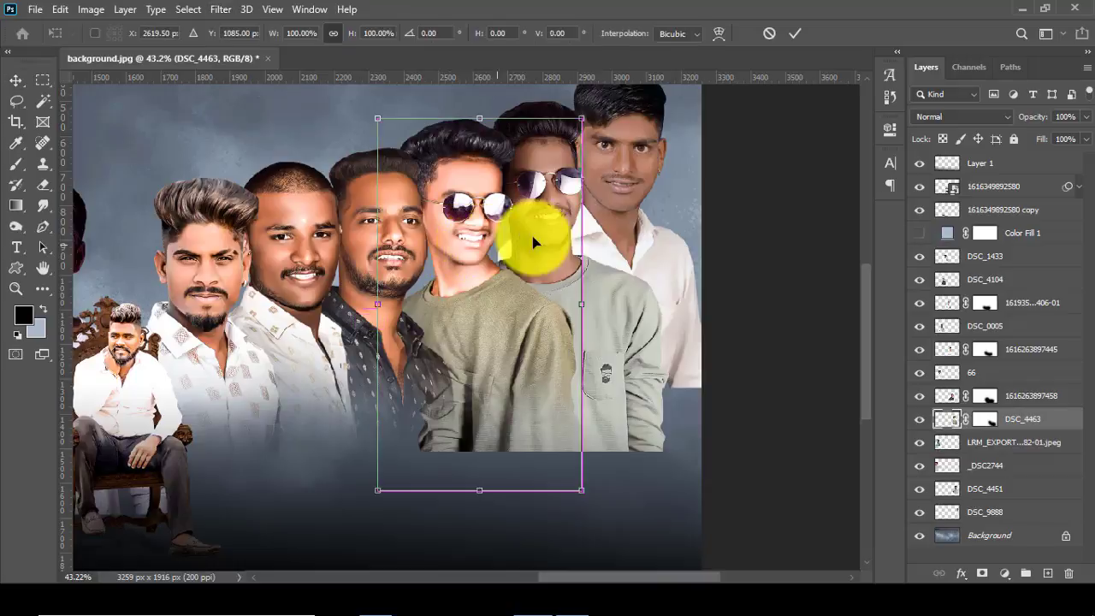
drag(599, 207, 603, 215)
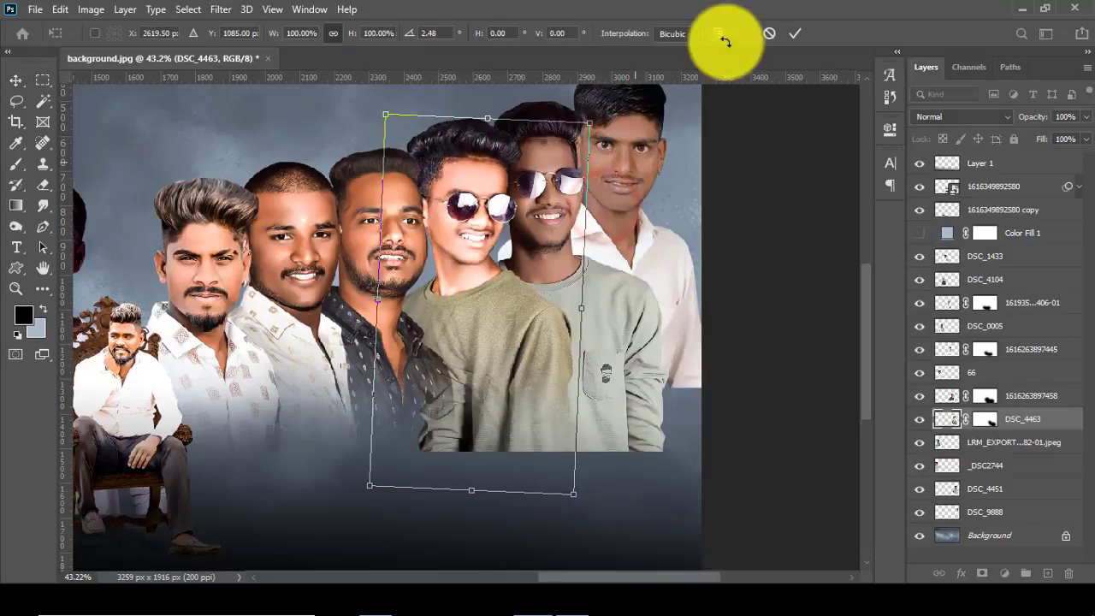
click(796, 35)
drag(609, 169, 532, 203)
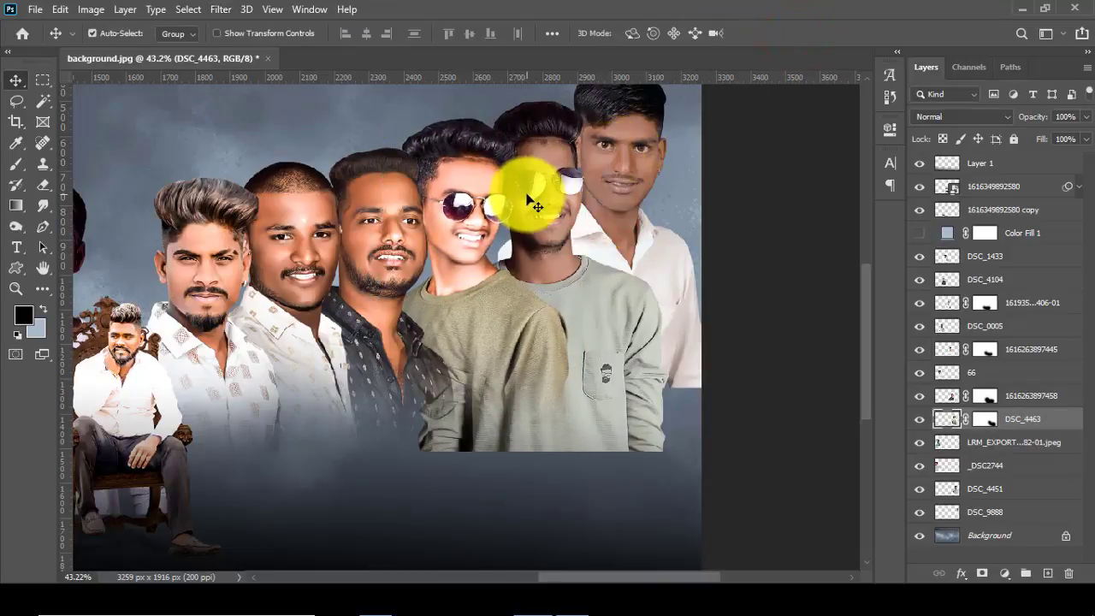
drag(988, 488, 977, 430)
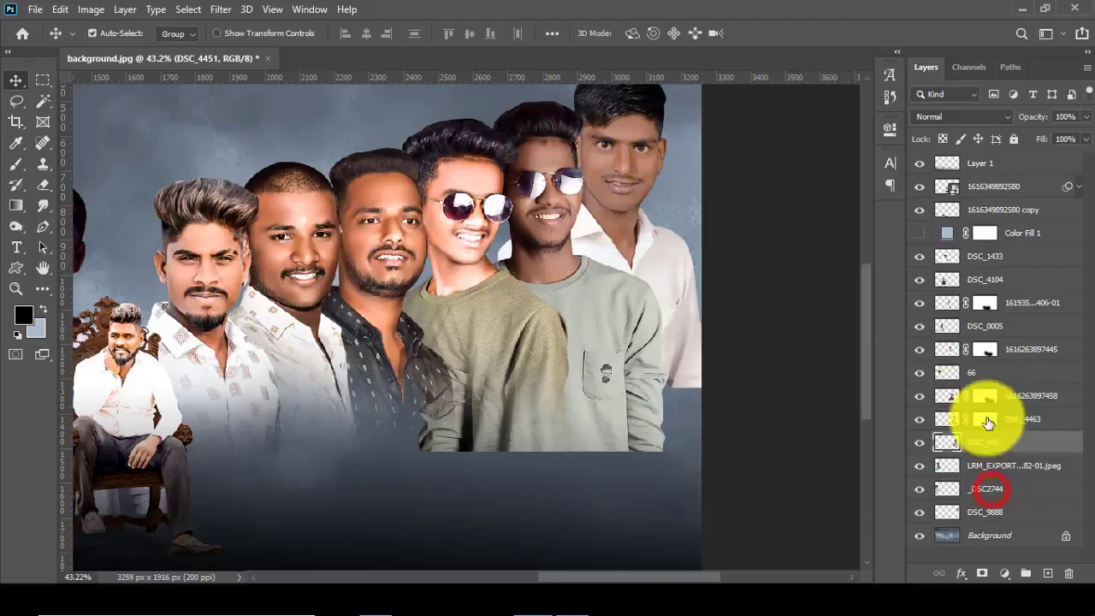
Step: Mask DSC_4451 and erase the grey sweatshirt's lower part and sleeves
click(981, 574)
click(43, 184)
key(x)
drag(413, 422, 617, 445)
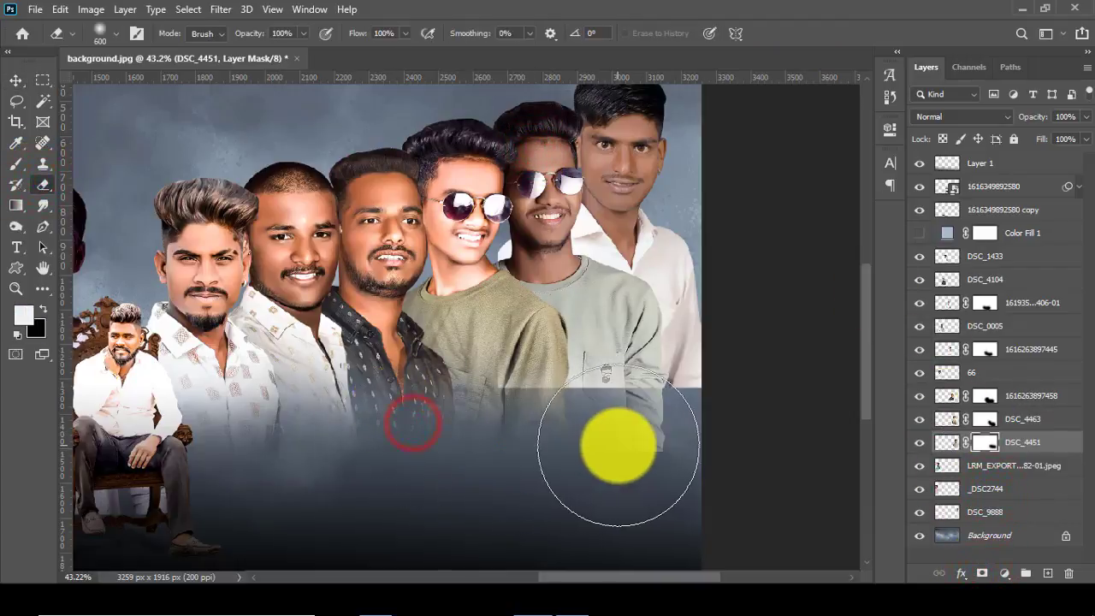
click(648, 447)
click(506, 489)
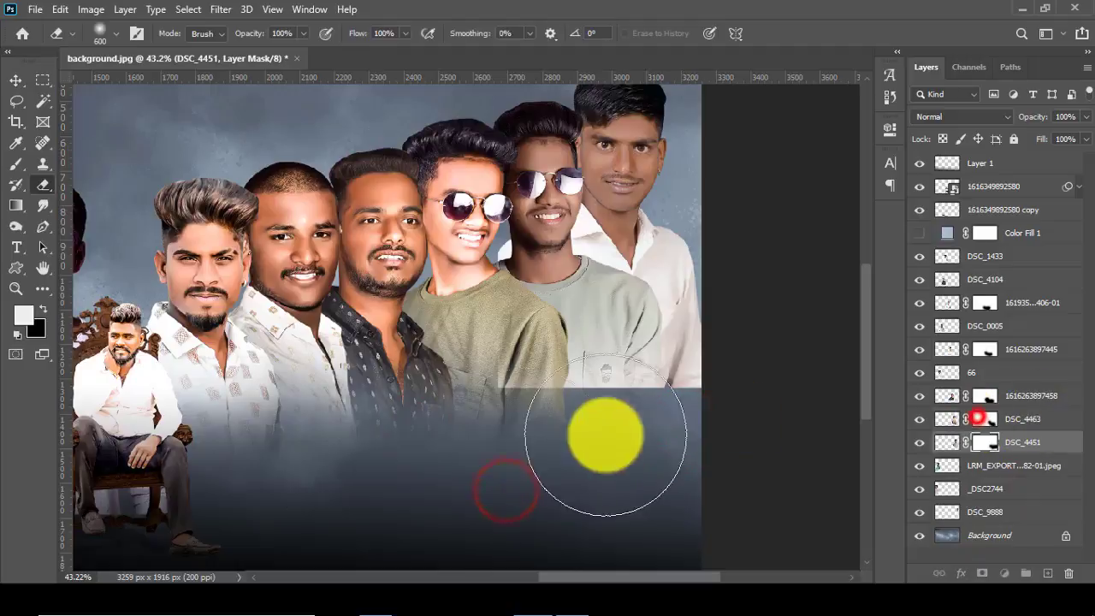
click(557, 462)
click(457, 477)
click(428, 429)
click(962, 419)
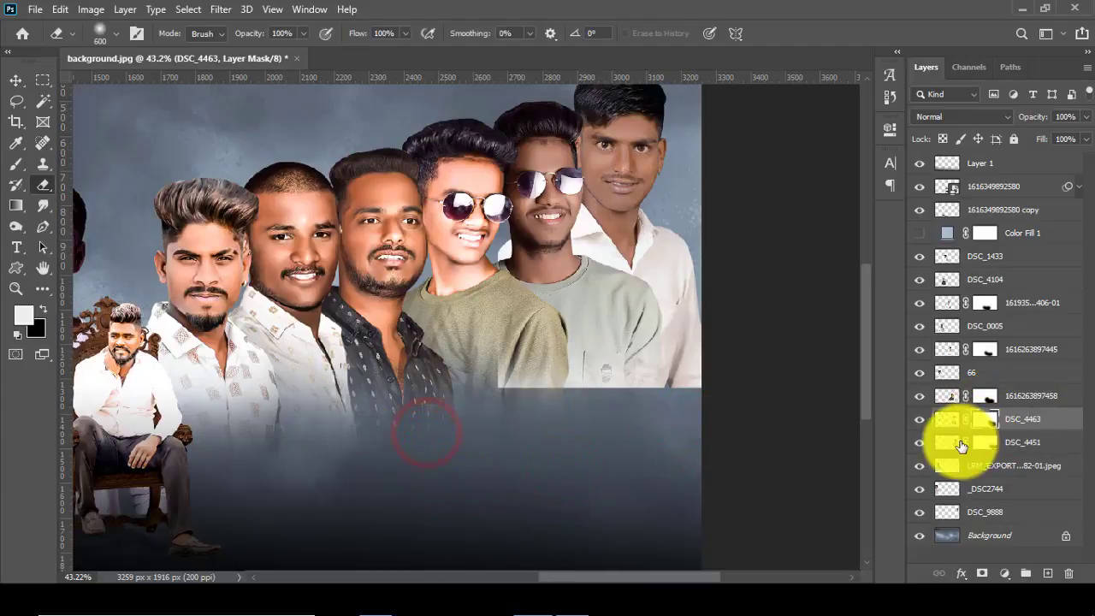
Step: Reapply Camera Raw to DSC_4451 and tilt the grey-sweatshirt man slightly clockwise
click(946, 442)
click(220, 9)
click(221, 9)
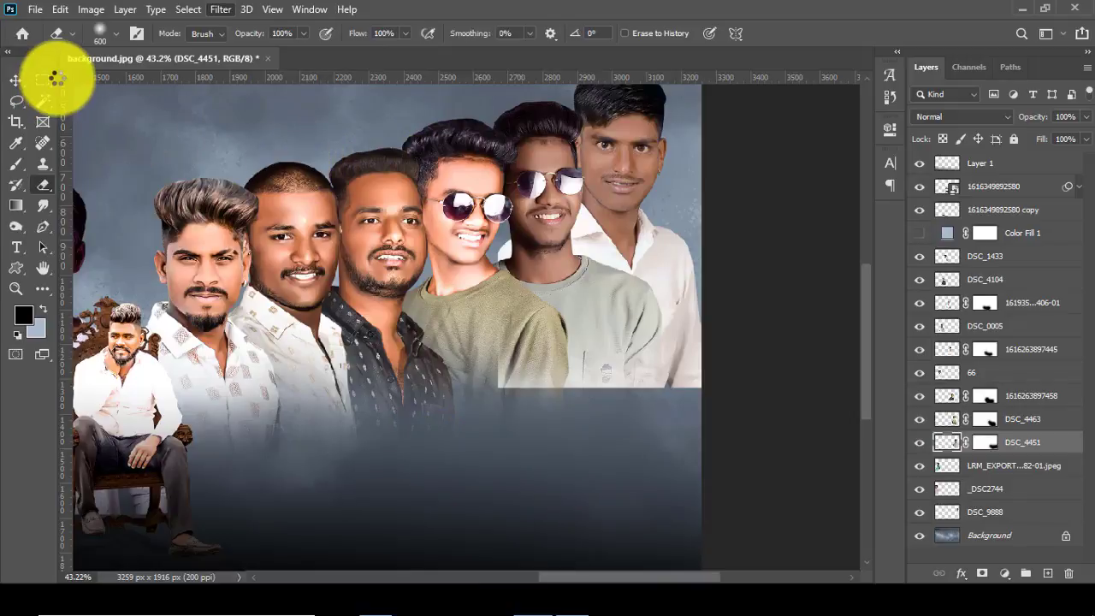
click(16, 80)
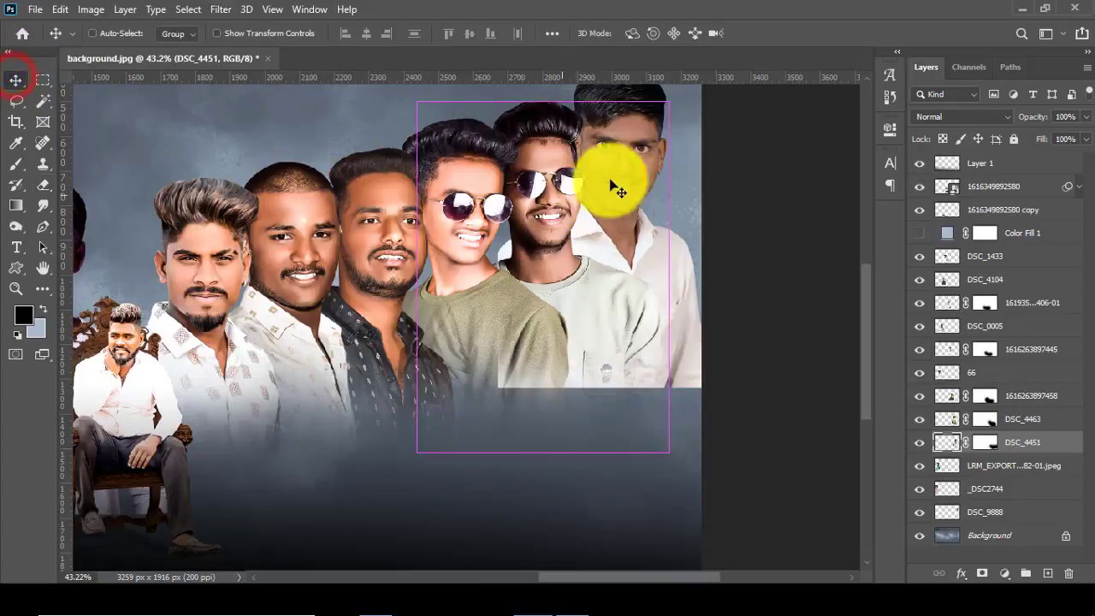
key(ctrl+t)
drag(699, 171, 704, 185)
click(794, 33)
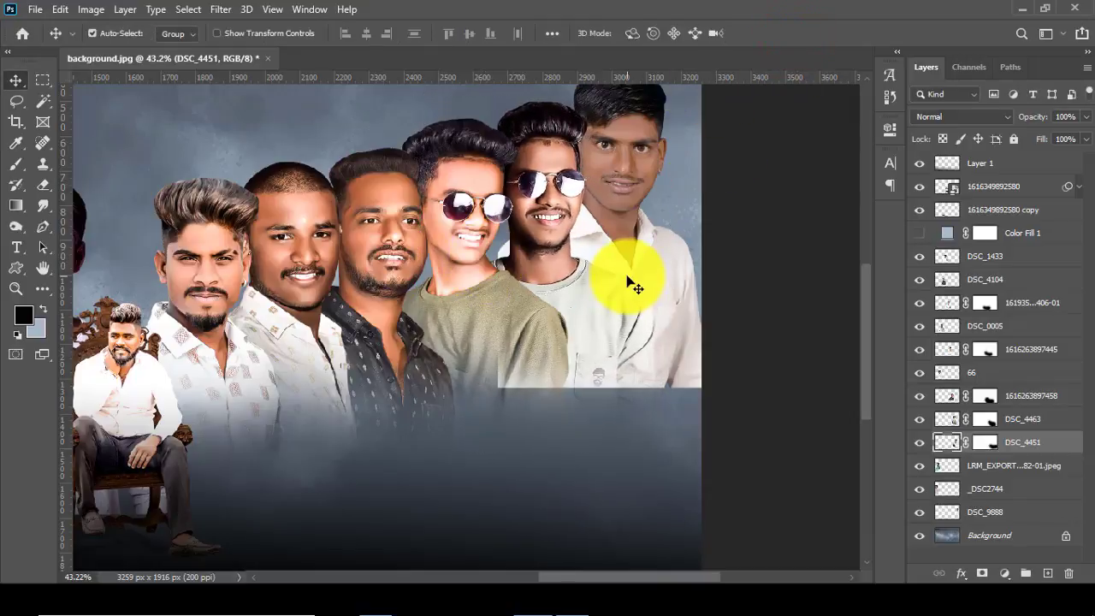
Step: Move DSC_9888 above the LRM export layer and fade its bottom edge on the mask
click(982, 464)
drag(975, 511, 973, 459)
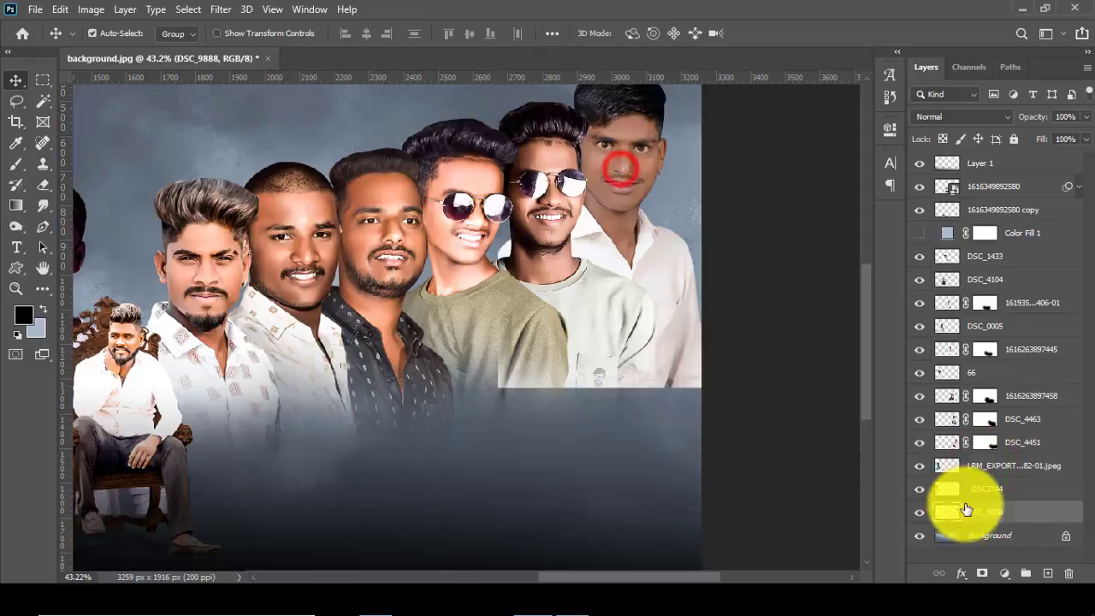
click(43, 185)
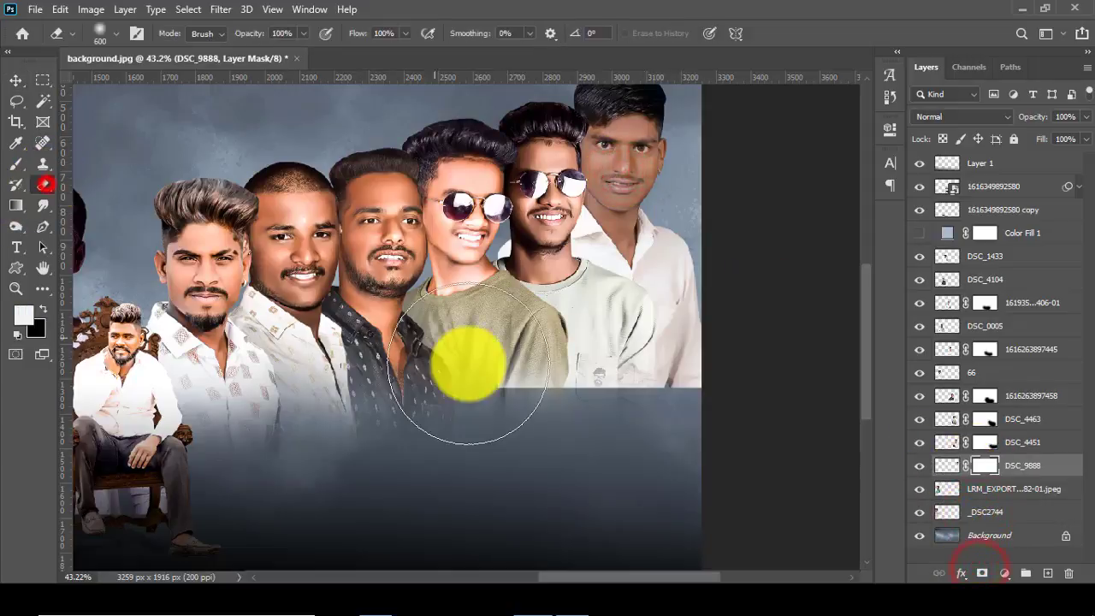
drag(484, 313, 696, 383)
mouse_move(451, 258)
mouse_down()
mouse_move(449, 328)
mouse_move(452, 264)
mouse_up()
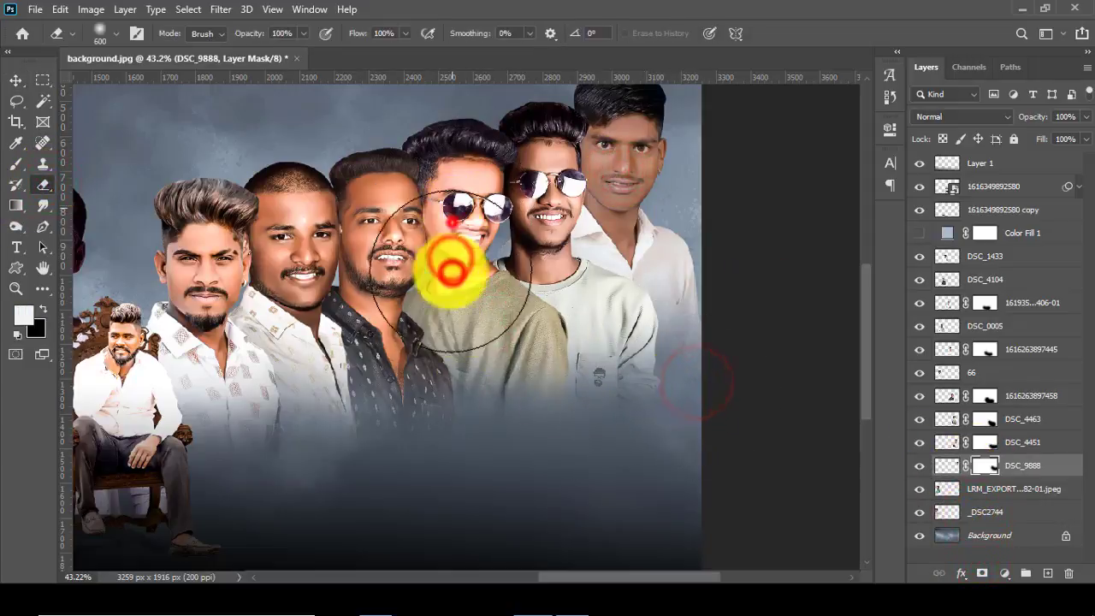
Step: Nudge DSC_9888 slightly left and down and apply the Camera Raw Filter
click(15, 80)
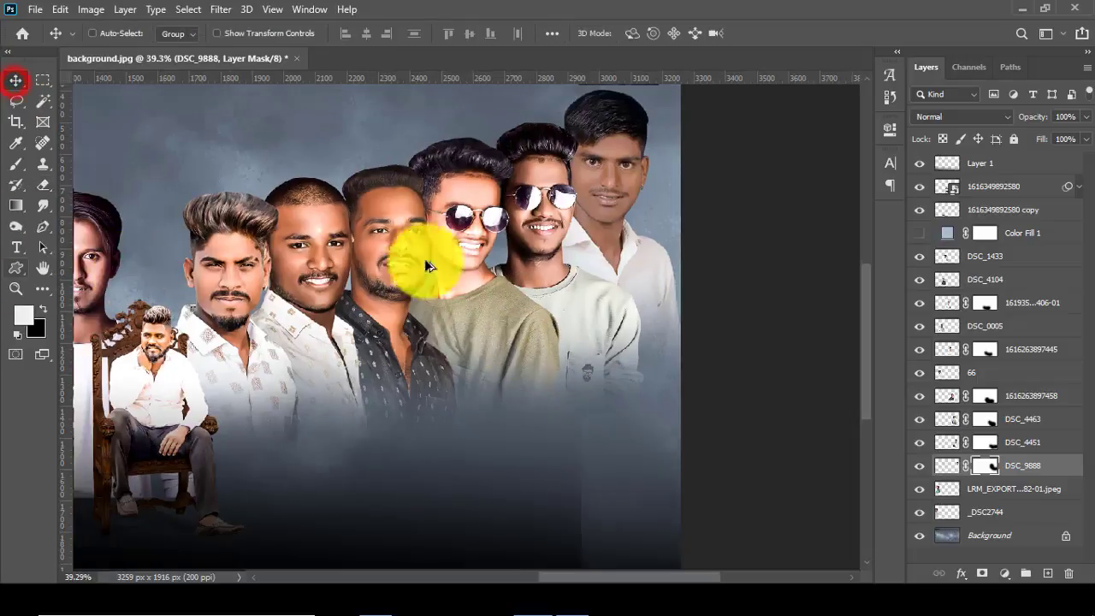
drag(615, 164, 621, 175)
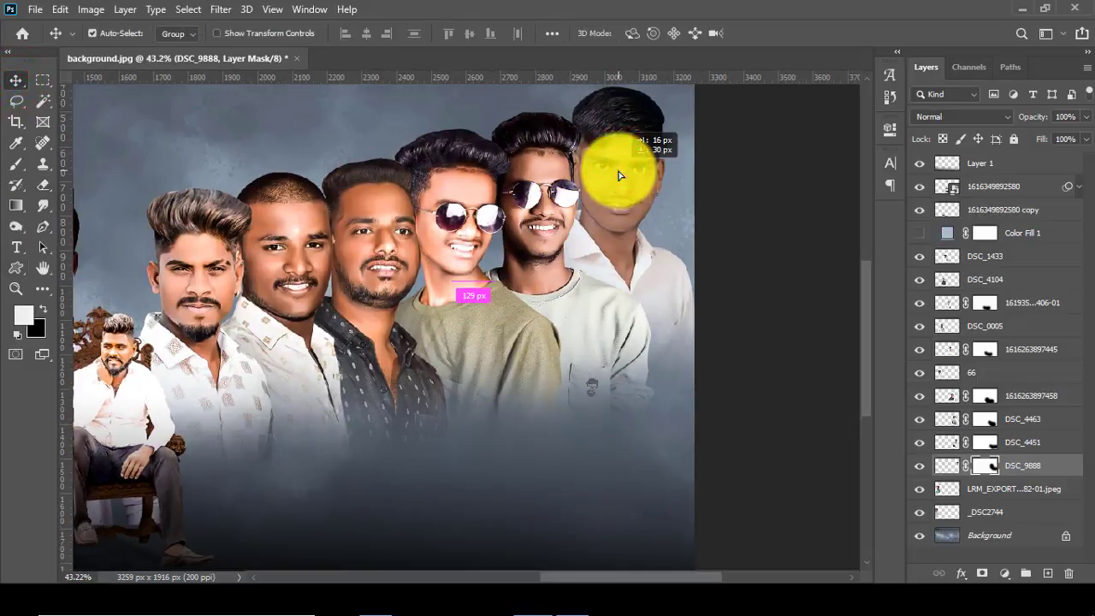
click(219, 9)
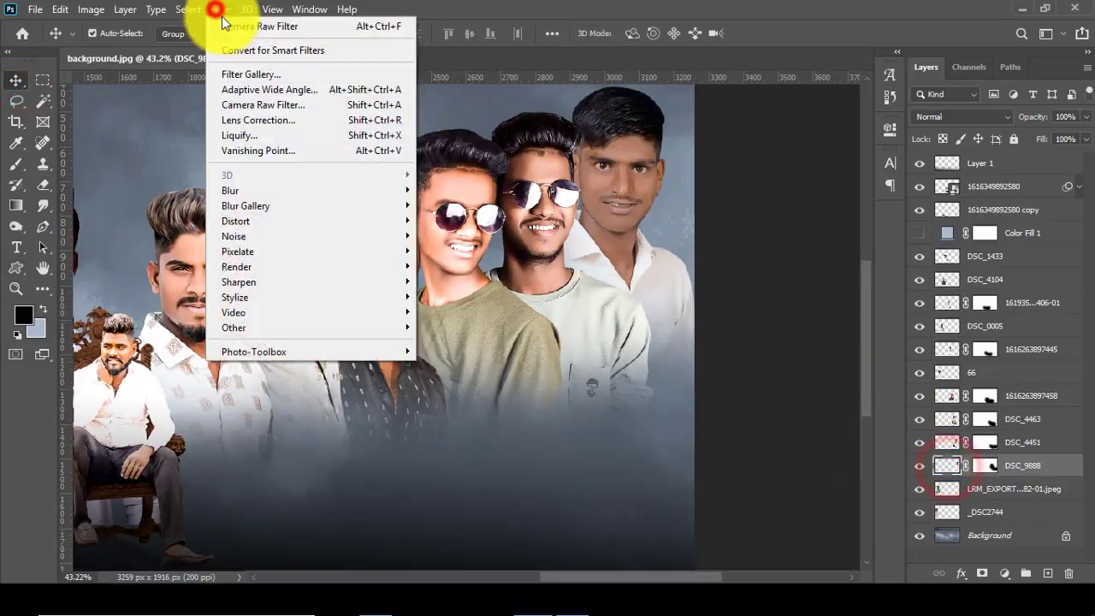
click(233, 26)
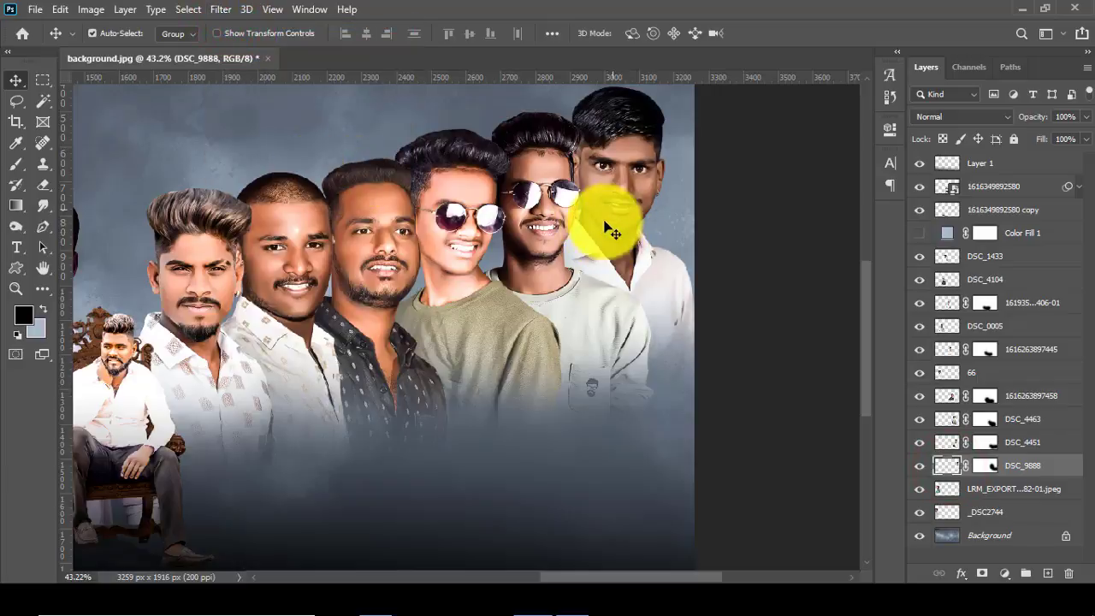
key(ctrl+0)
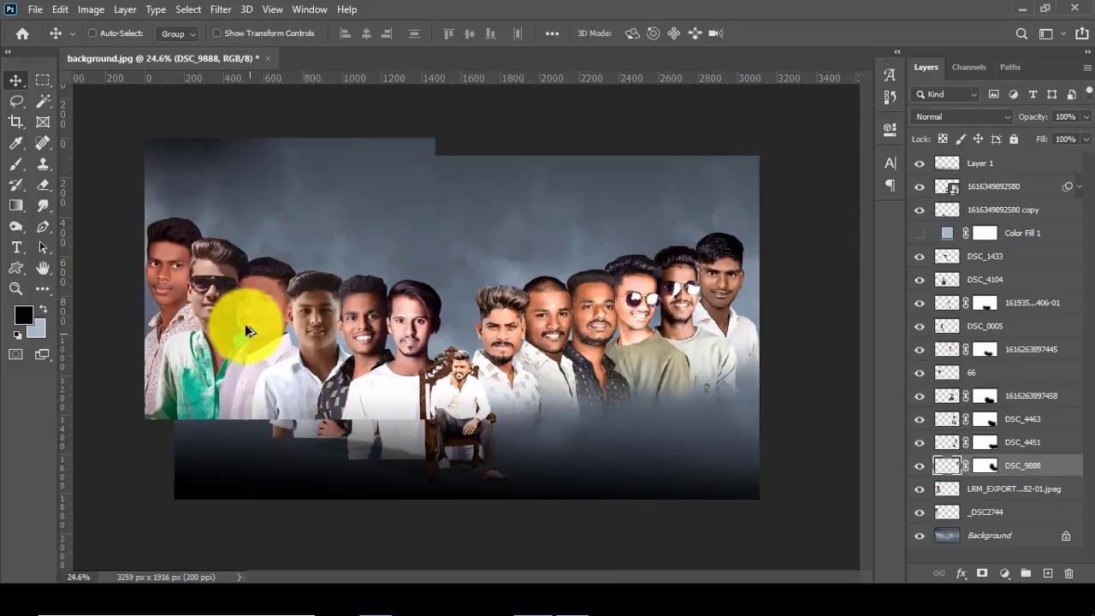
scroll(360, 489, up, 1)
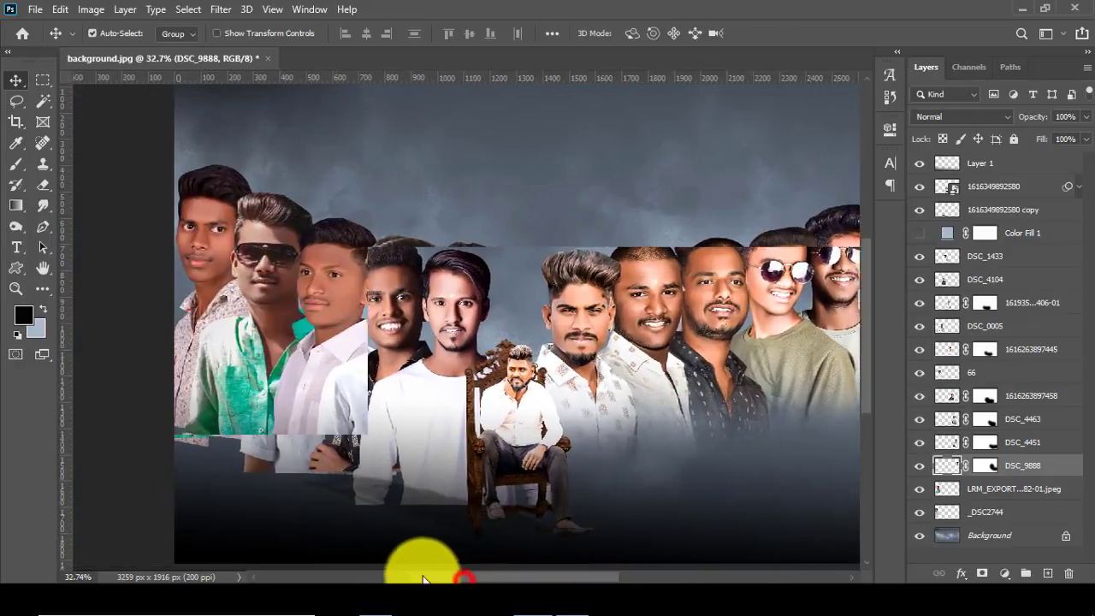
scroll(525, 277, up, 3)
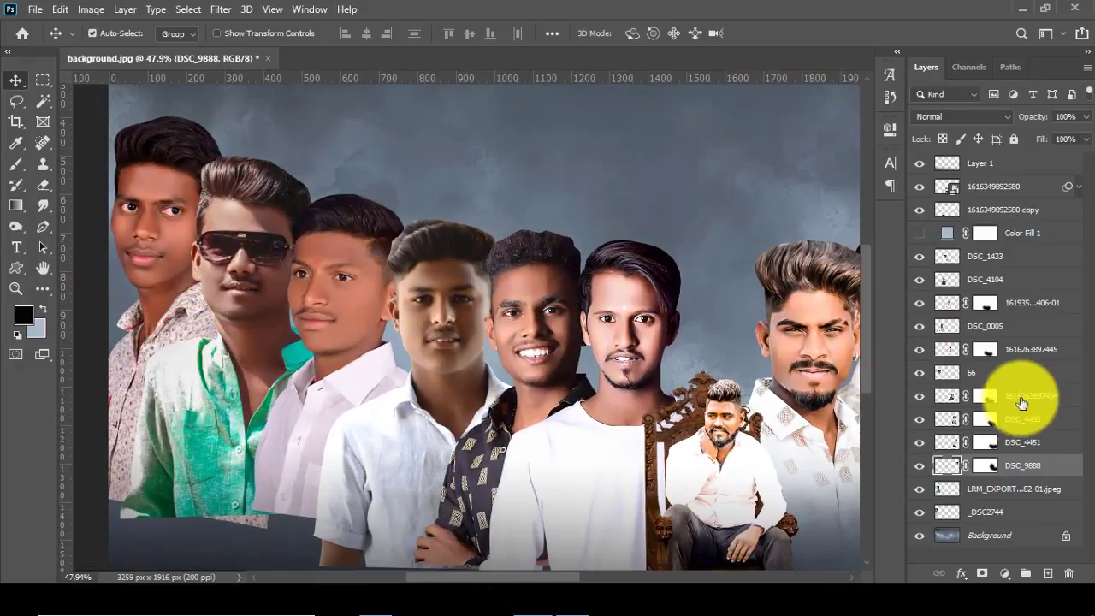
shift+click(1022, 396)
mouse_move(1017, 368)
mouse_down()
mouse_move(1021, 378)
mouse_move(1014, 307)
mouse_move(1026, 305)
mouse_up()
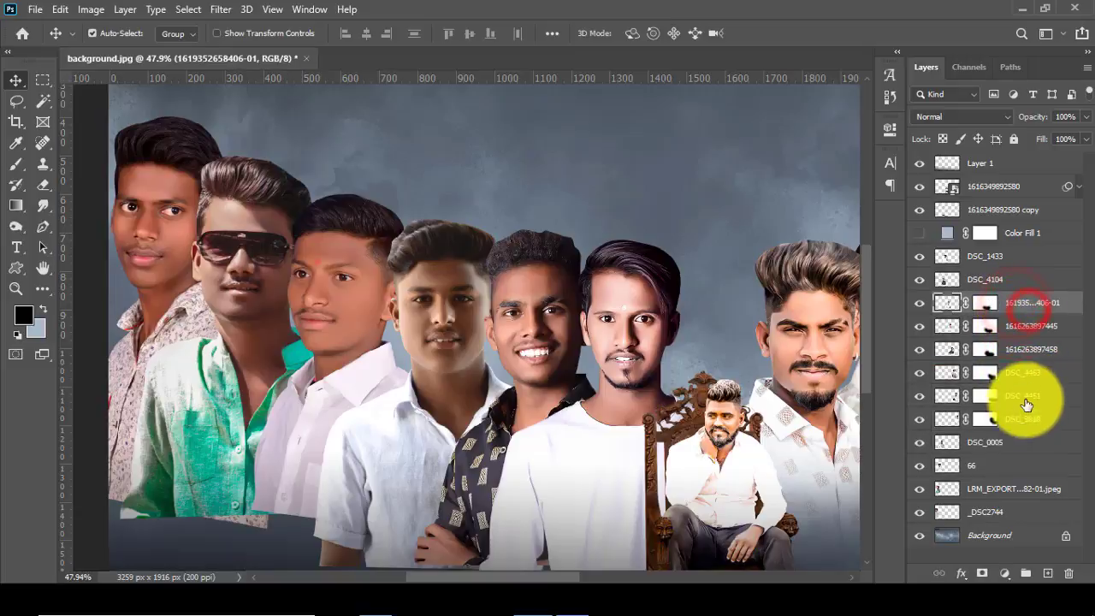
Step: Restack the layer group above DSC_4104, then move DSC_1433 and DSC_4104 below DSC_9888
drag(1024, 417, 1019, 461)
click(984, 255)
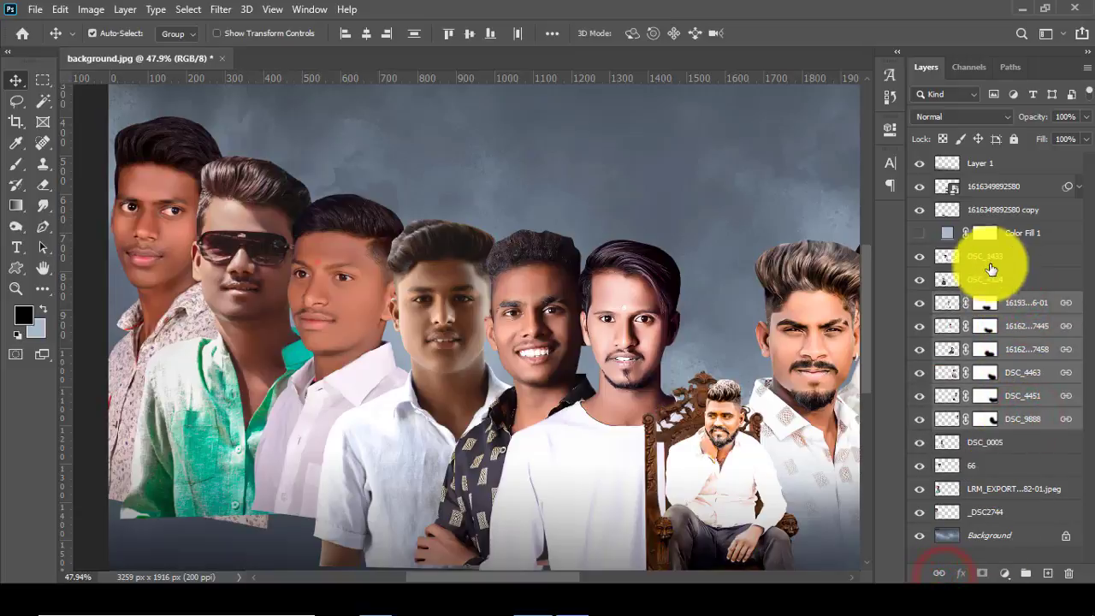
shift+click(983, 279)
drag(983, 279, 976, 433)
click(975, 441)
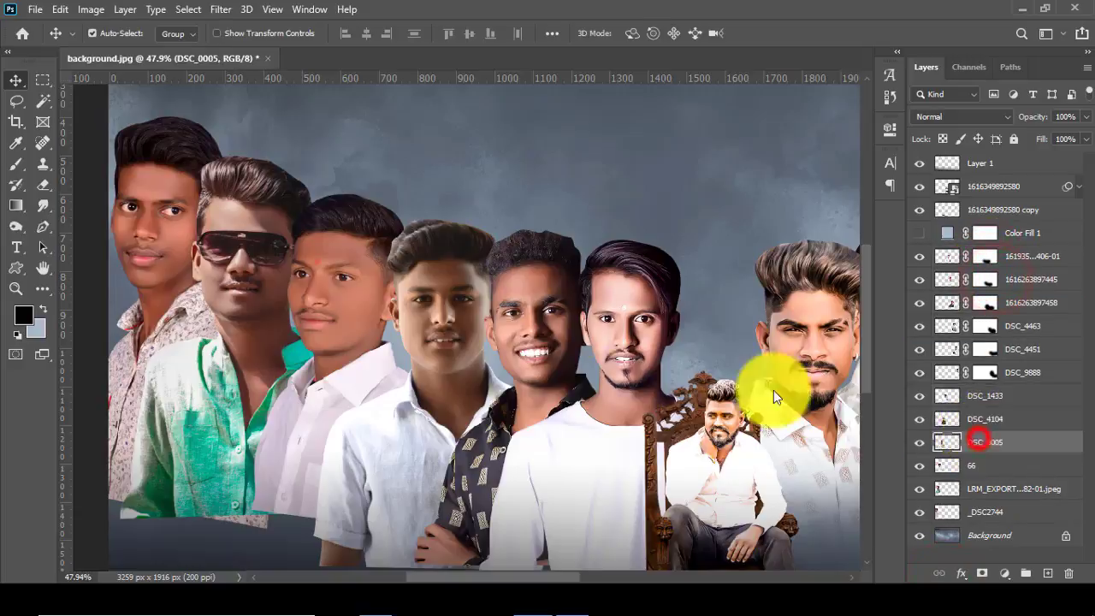
Step: Mask DSC_1433 and erase the white shirt's lower part with a 500 px eraser
scroll(579, 317, up, 2)
scroll(433, 325, up, 2)
scroll(450, 283, up, 1)
ctrl+click(449, 283)
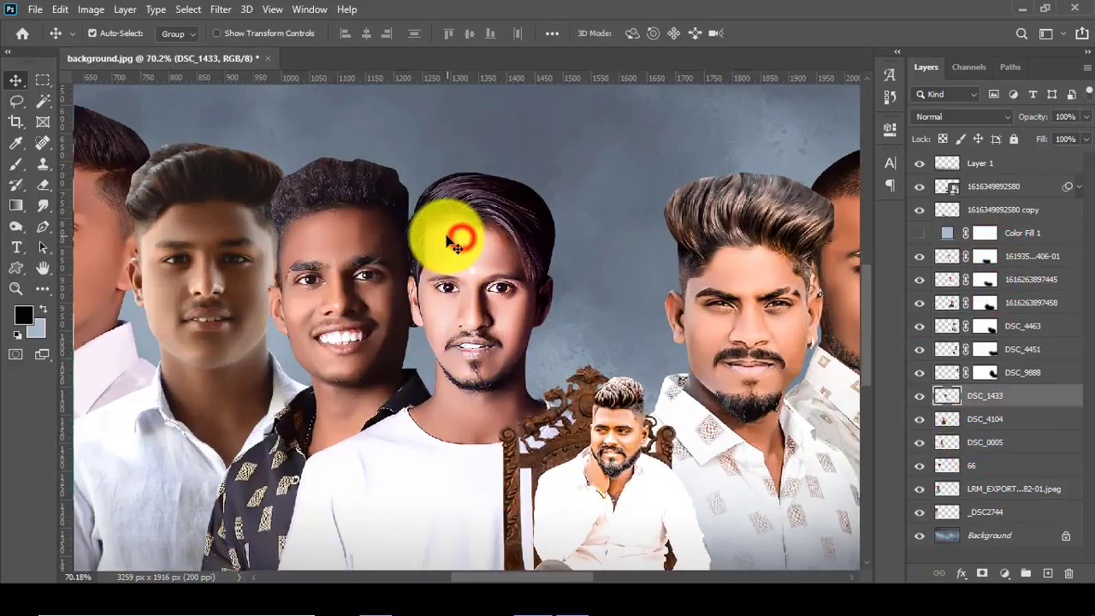
scroll(448, 232, down, 3)
click(981, 572)
key(e)
scroll(188, 239, down, 2)
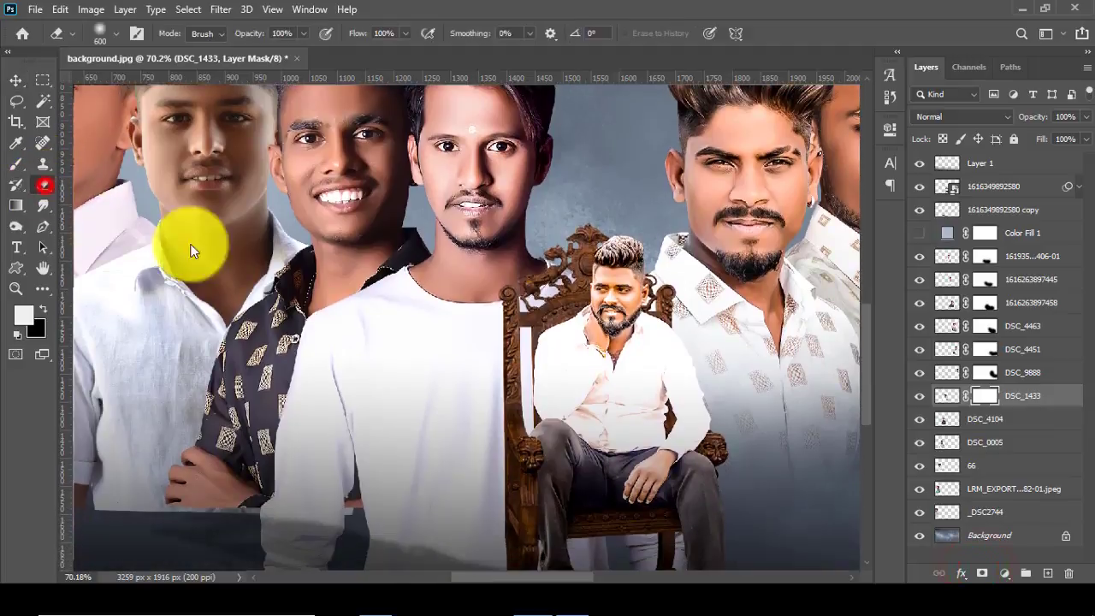
scroll(248, 494, down, 2)
key(bracketleft)
mouse_move(268, 481)
mouse_down()
mouse_move(396, 514)
mouse_move(542, 513)
mouse_up()
drag(669, 522, 363, 274)
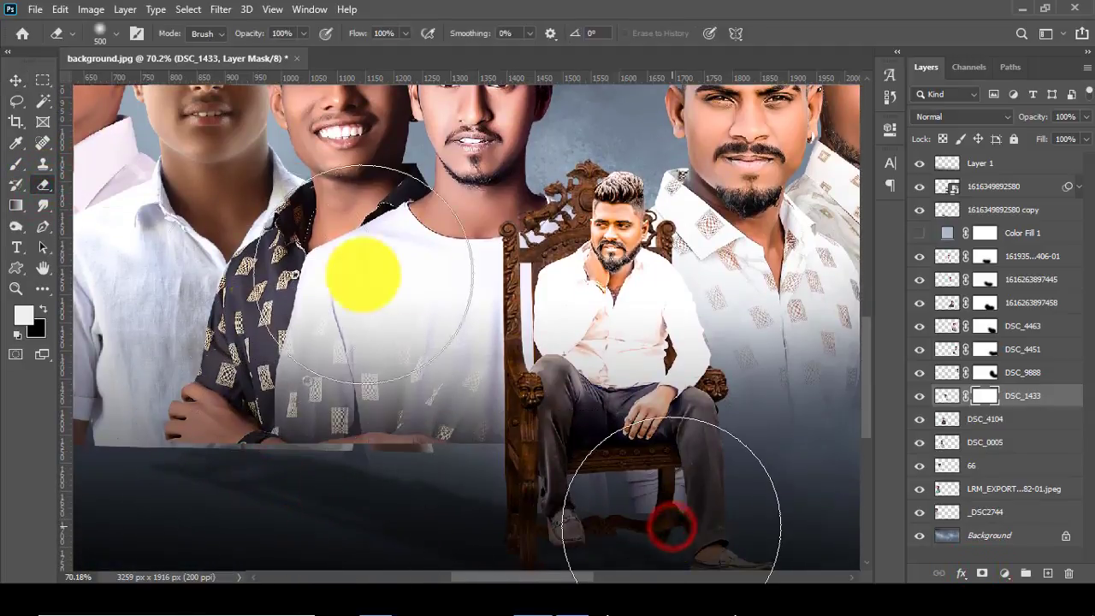
Step: Apply the Camera Raw Filter to the DSC_1433 image
click(949, 395)
click(205, 10)
click(224, 9)
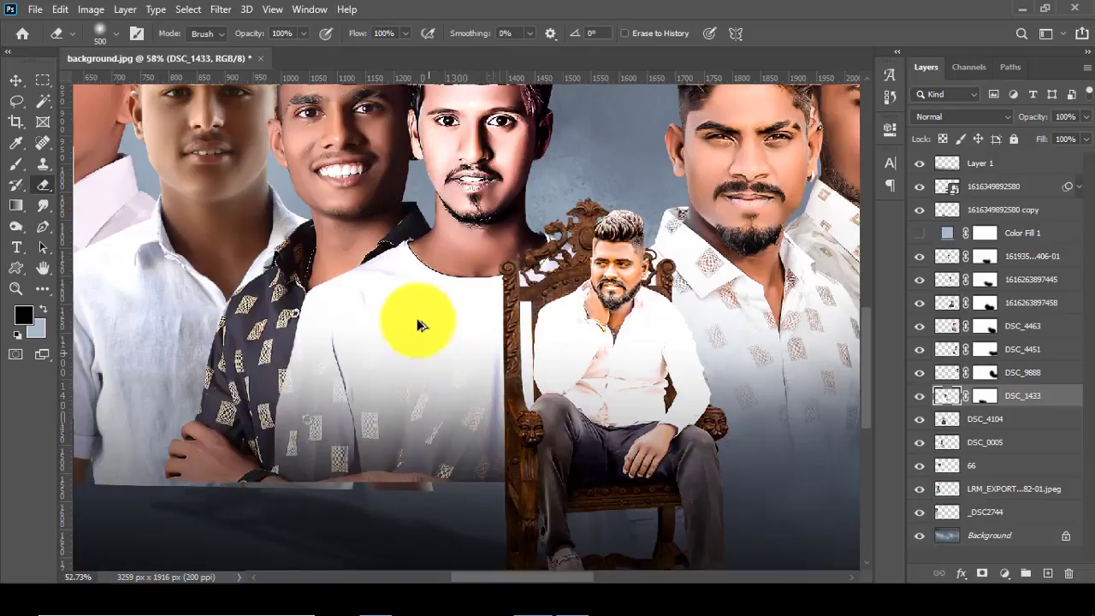
scroll(416, 318, down, 3)
click(14, 81)
scroll(343, 242, up, 1)
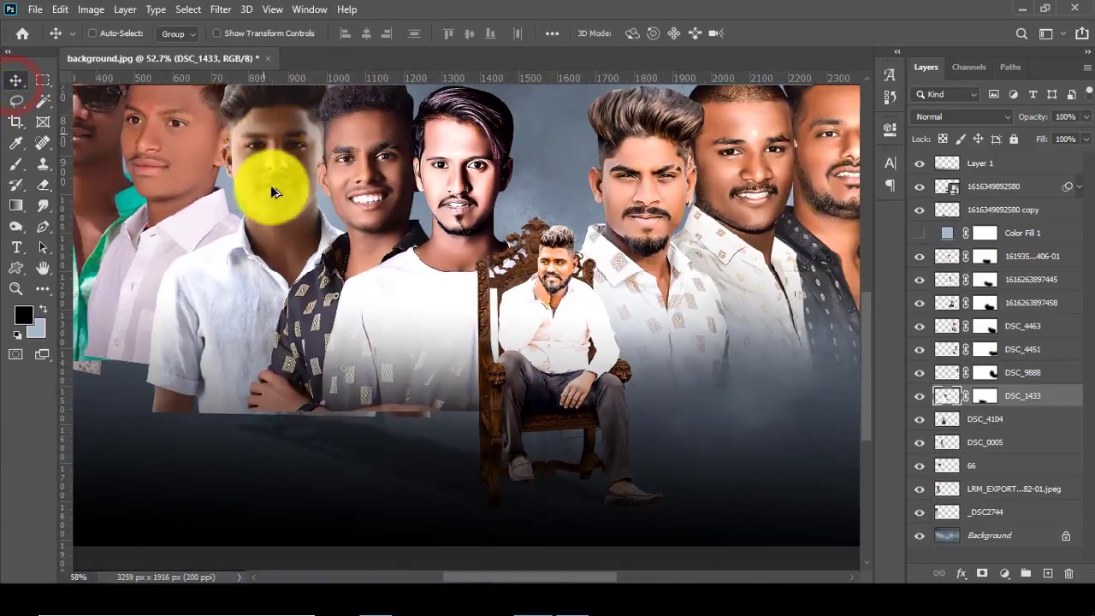
Step: Enlarge DSC_1433 to about 102%
key(ctrl+t)
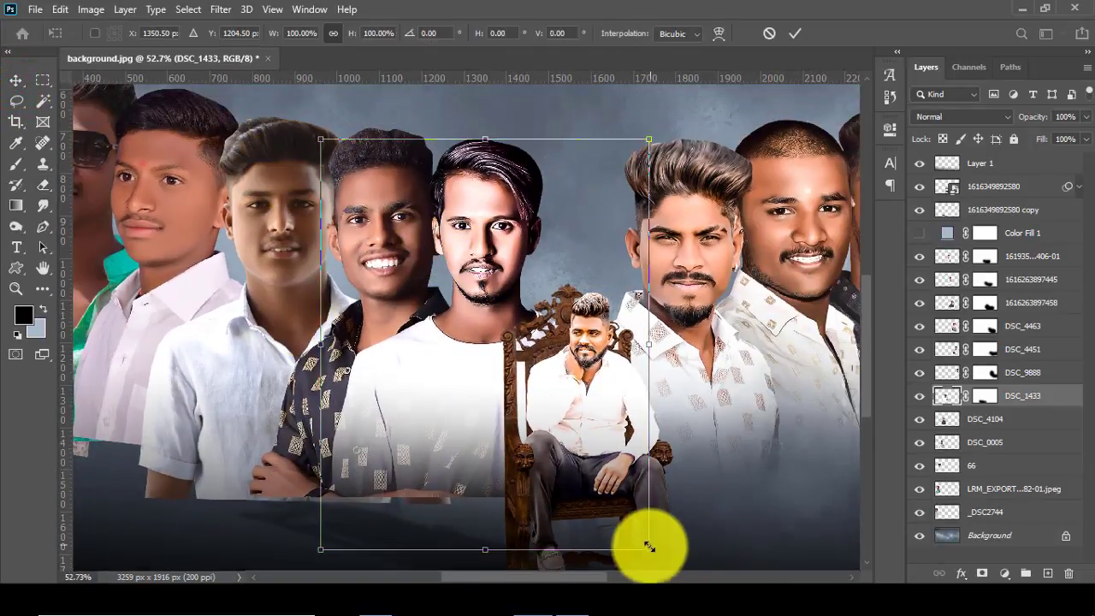
drag(650, 549, 653, 553)
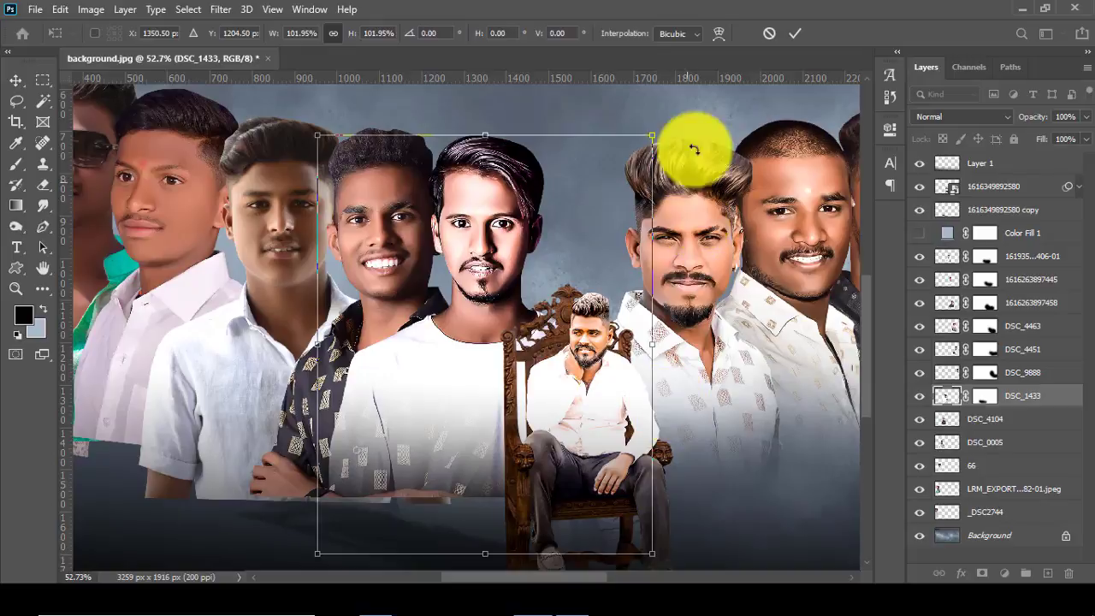
click(795, 33)
Step: Mask DSC_4104 to fade its lower part, then brighten it with a filter
click(403, 175)
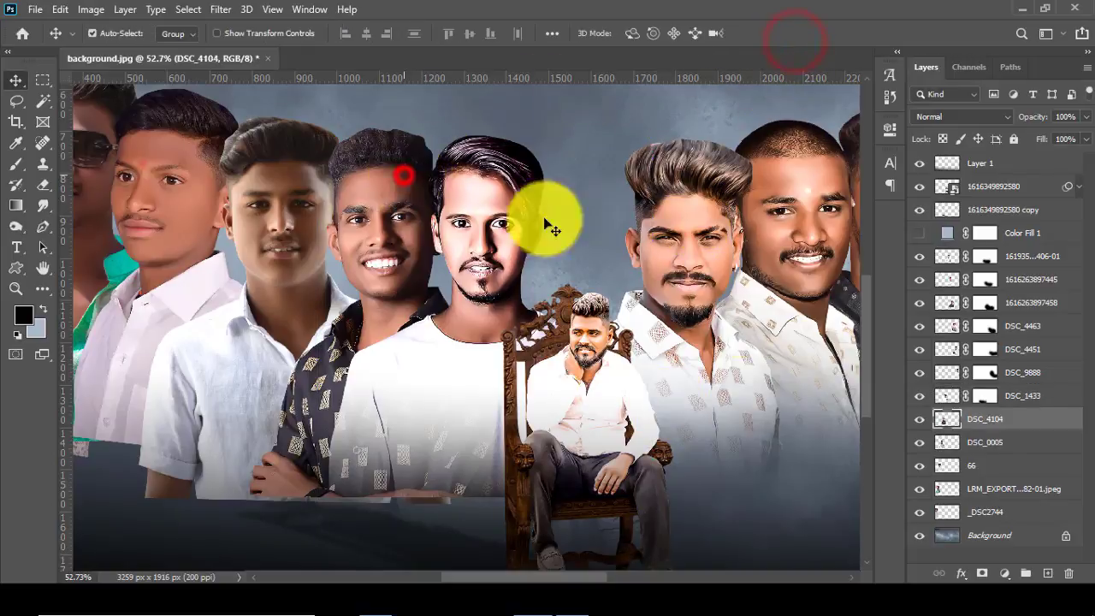
click(981, 573)
click(43, 185)
mouse_move(247, 462)
mouse_down()
mouse_move(342, 501)
mouse_move(565, 445)
mouse_up()
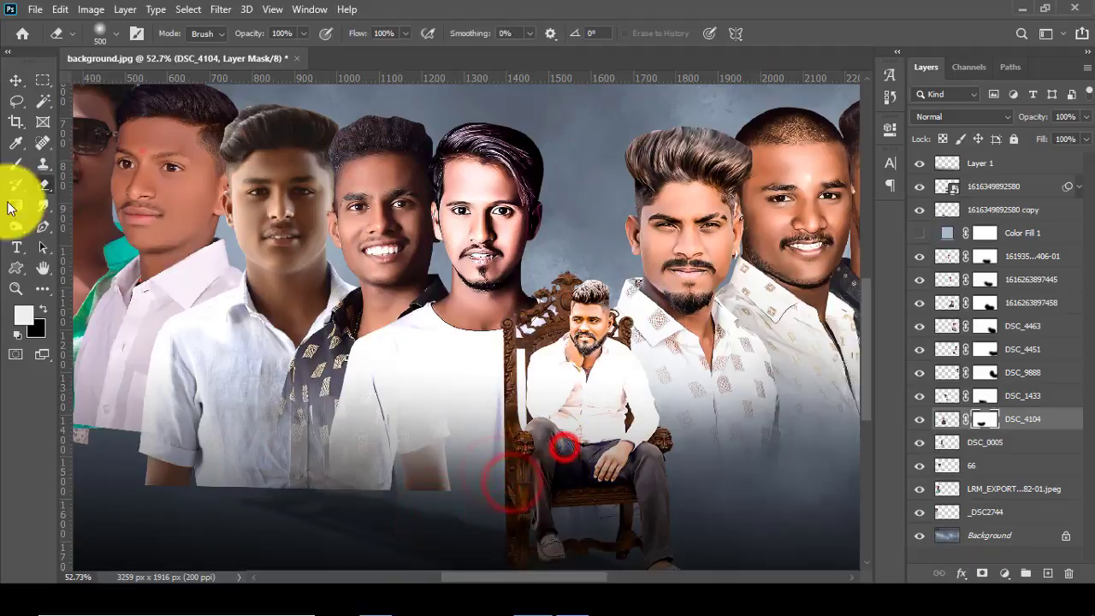
click(15, 83)
click(946, 419)
click(221, 9)
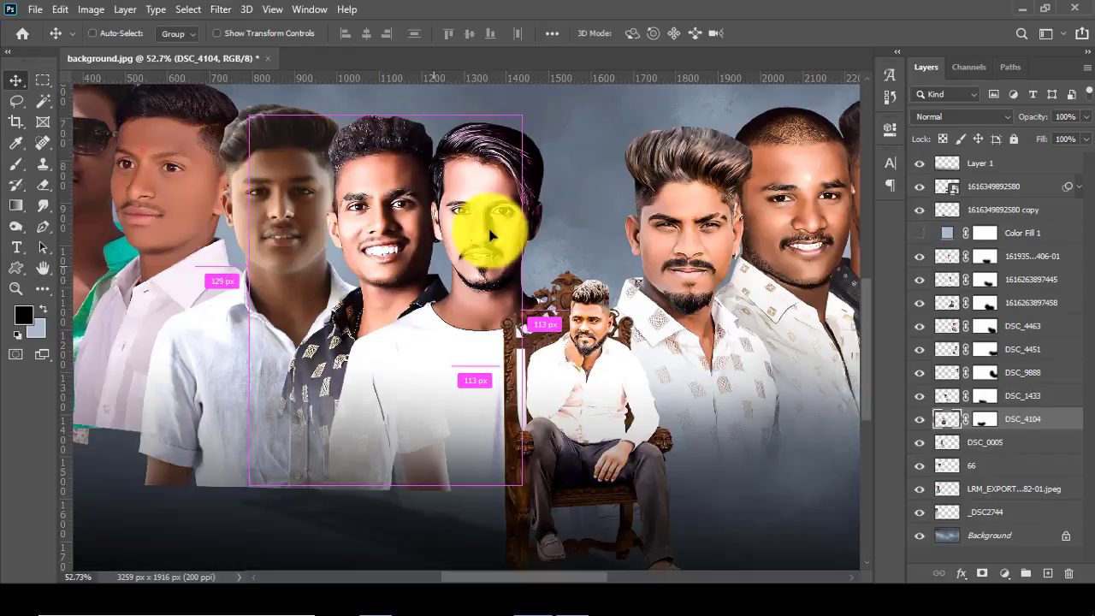
Step: Tilt DSC_4104 by about 0.69°
key(ctrl+t)
drag(575, 177, 766, 91)
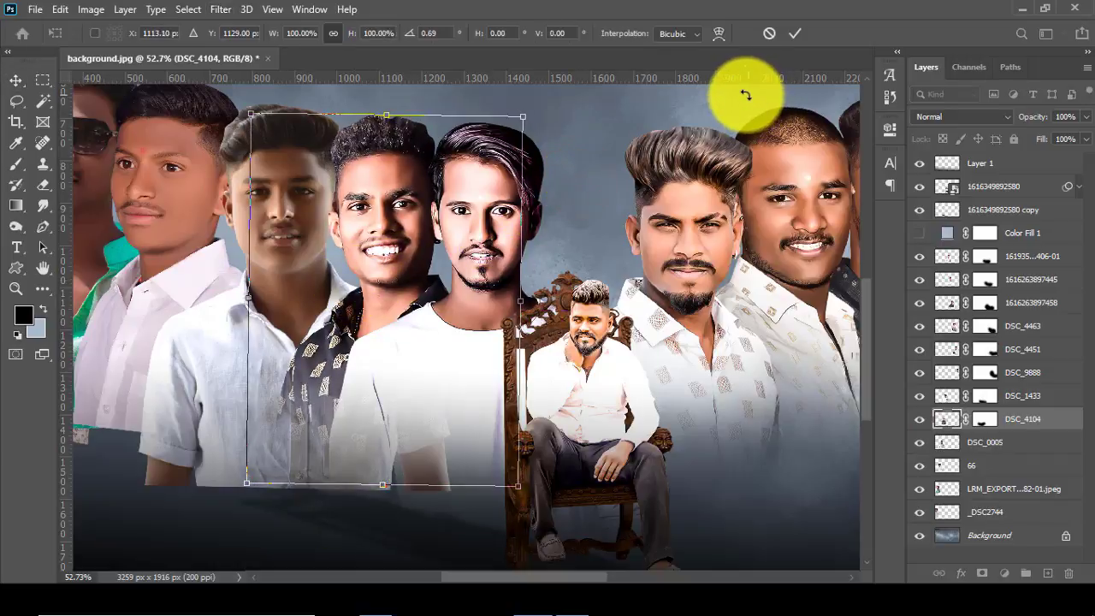
click(796, 34)
scroll(402, 342, down, 4)
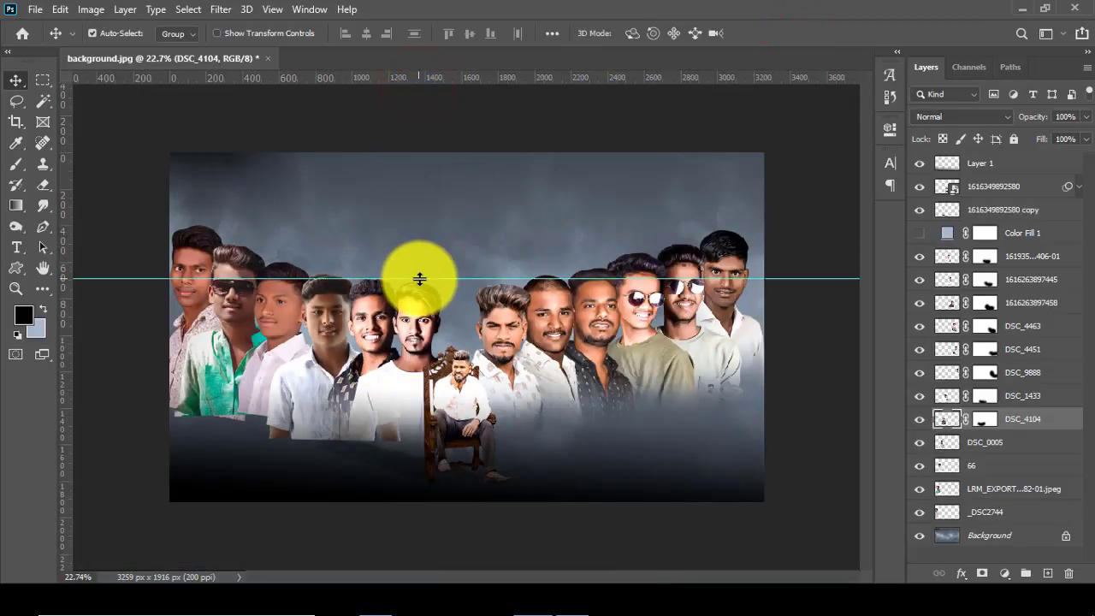
scroll(342, 321, up, 2)
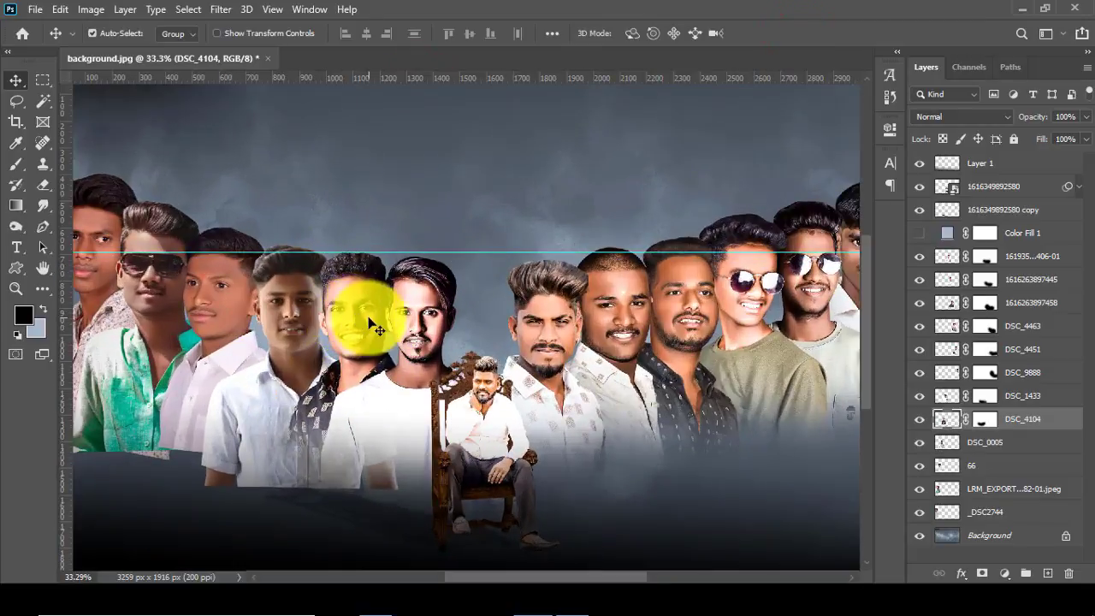
Step: Enlarge DSC_4104 slightly to about 101%
key(ctrl+t)
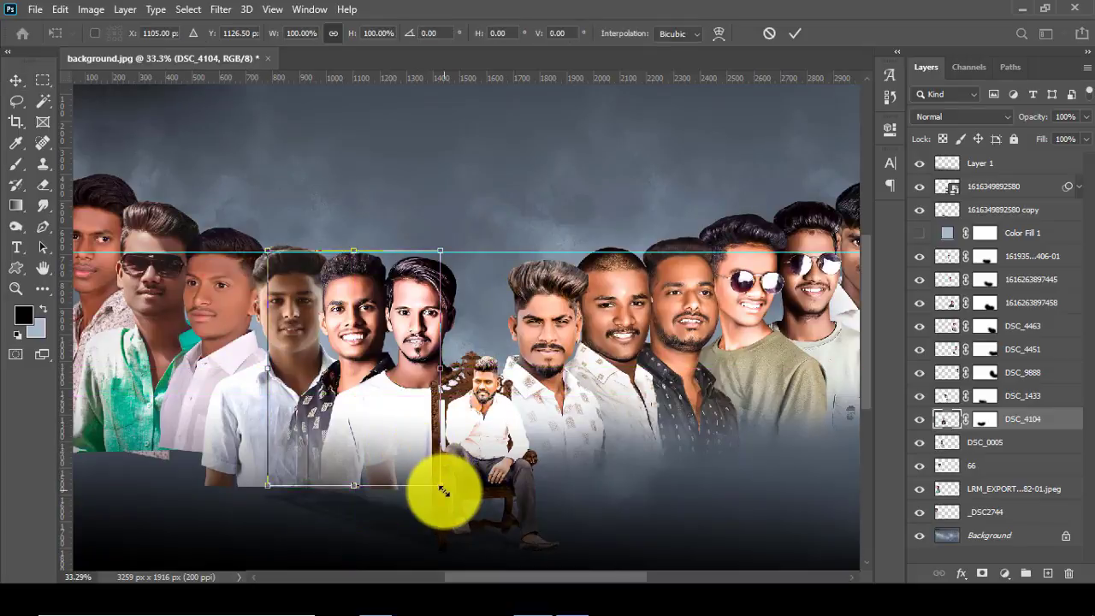
drag(436, 487, 439, 490)
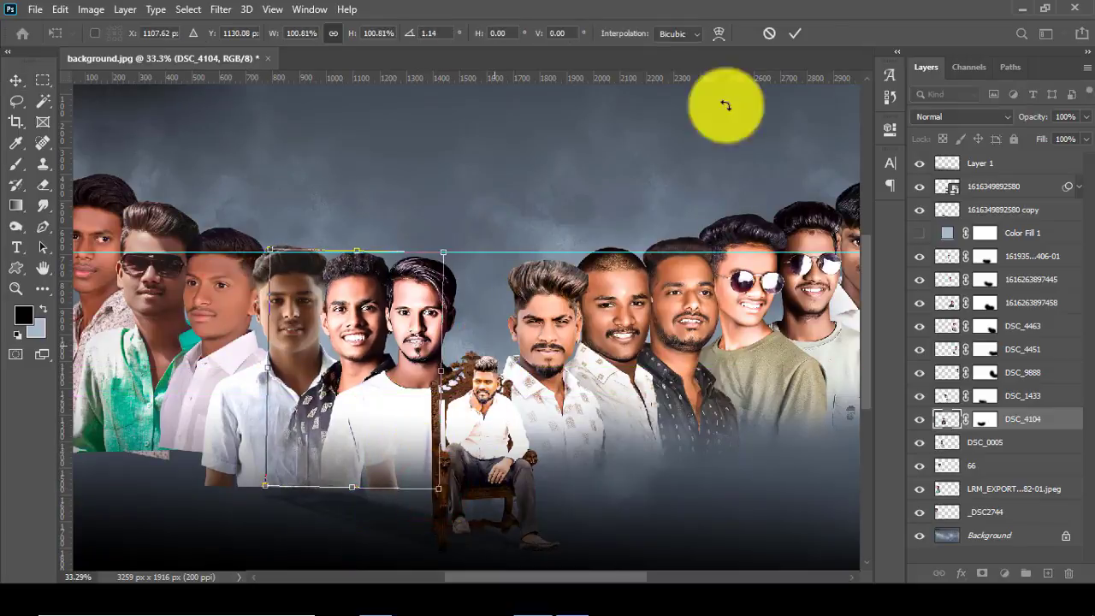
click(795, 33)
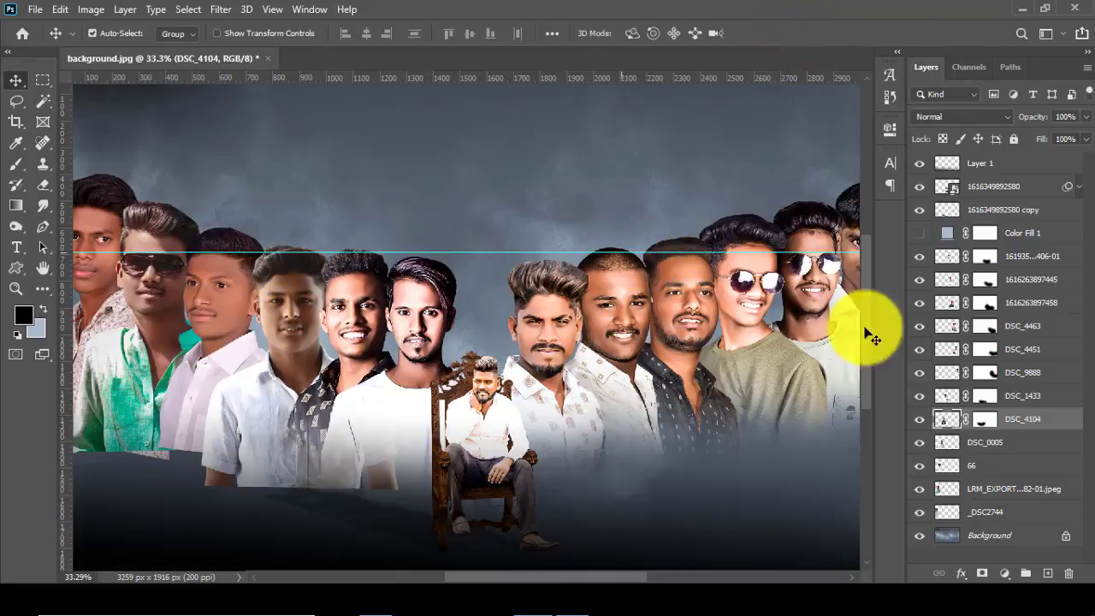
click(275, 317)
Step: Fade DSC_0005's lower shirt with a 700 px eraser mask and apply Camera Raw
click(982, 573)
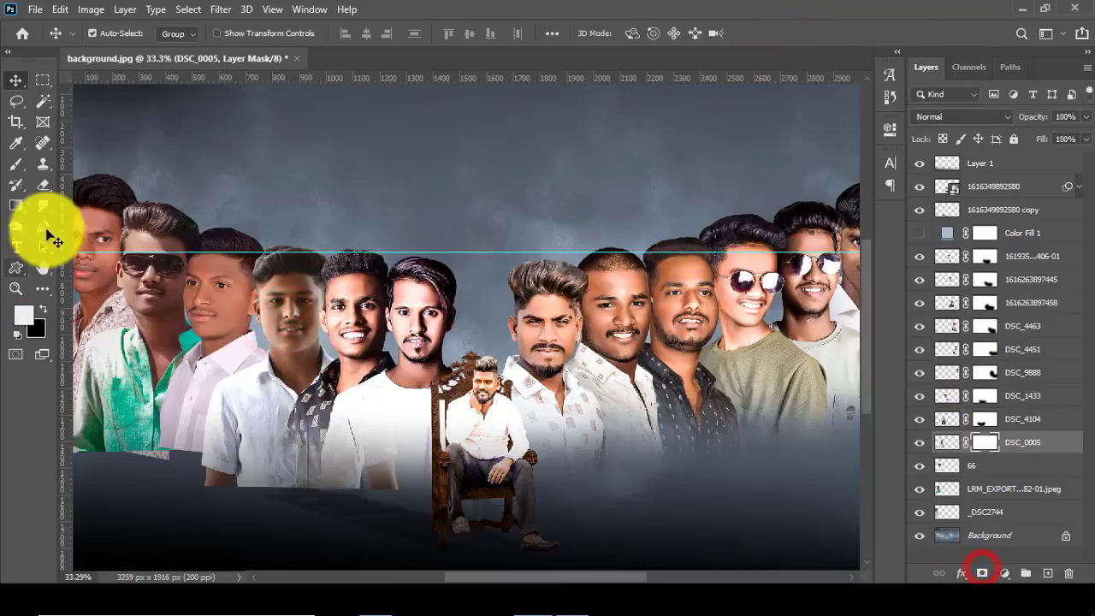
scroll(77, 256, down, 1)
click(42, 184)
key(bracketright)
key(bracketright)
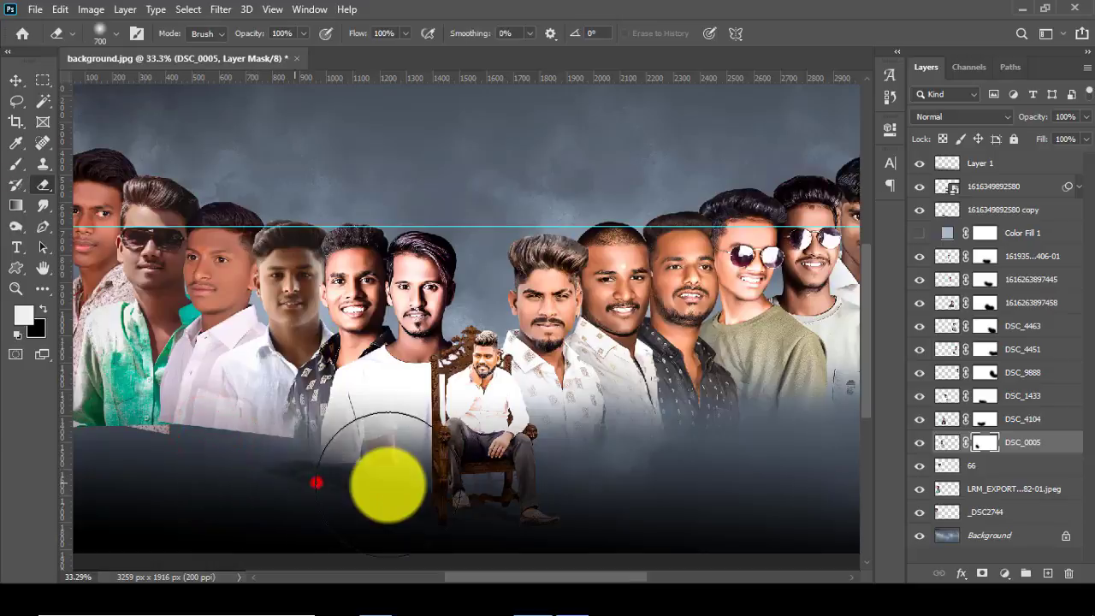
drag(313, 477, 379, 445)
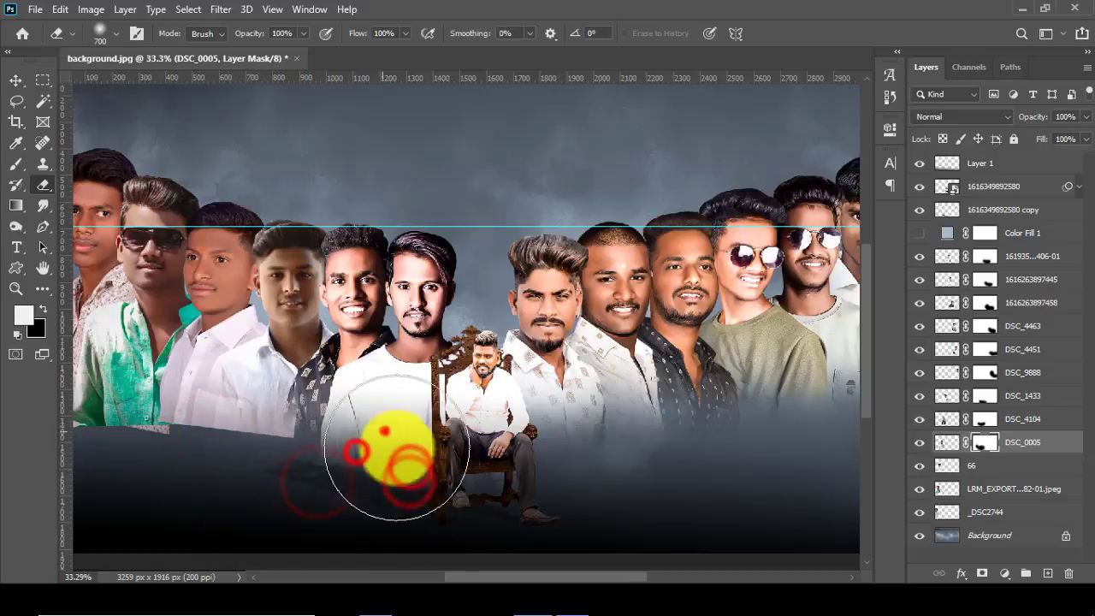
click(946, 444)
click(219, 8)
click(248, 25)
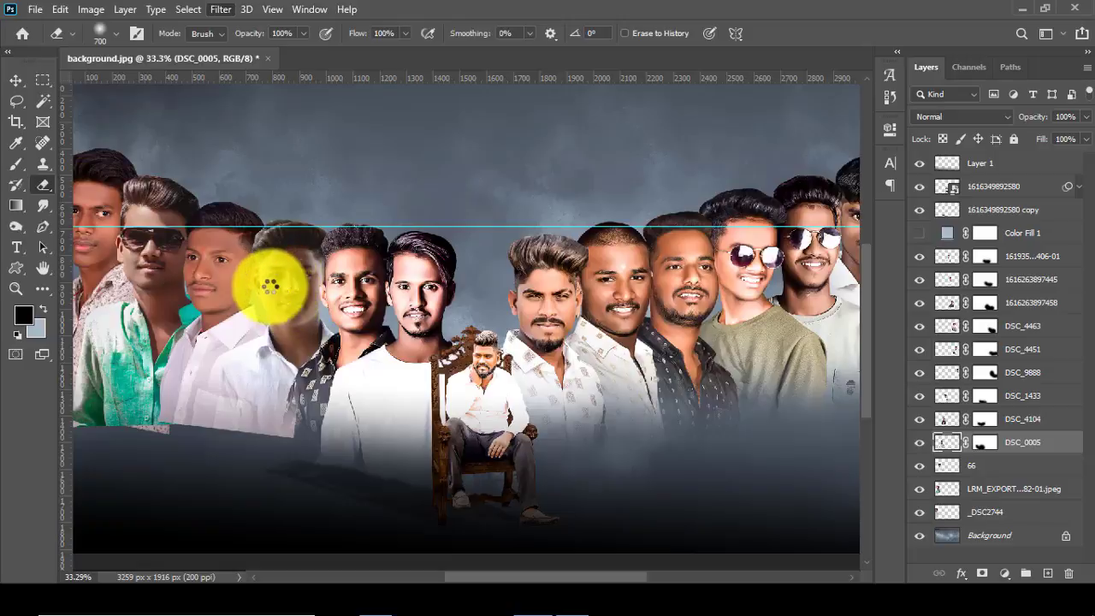
Step: Resize the DSC_0005 portrait with Free Transform
click(11, 81)
key(ctrl+t)
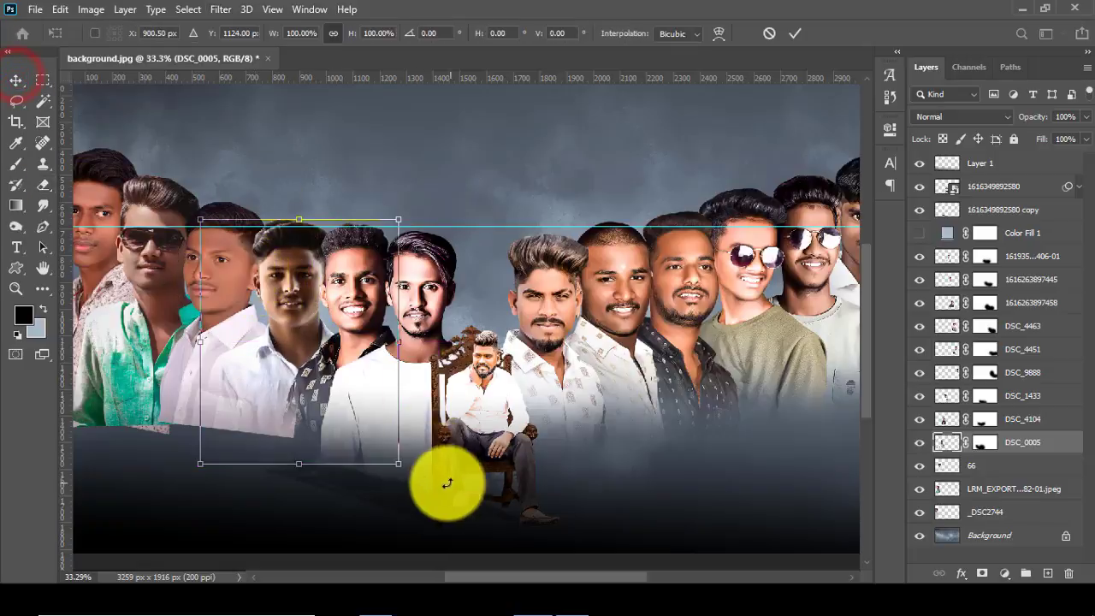
drag(393, 462, 416, 415)
click(794, 33)
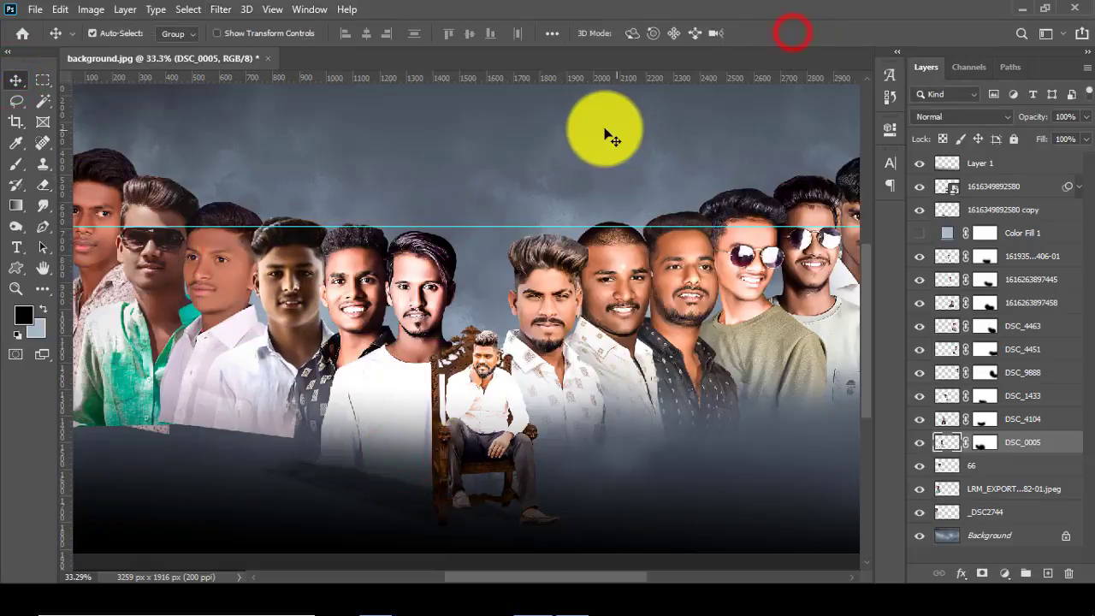
click(915, 115)
click(915, 115)
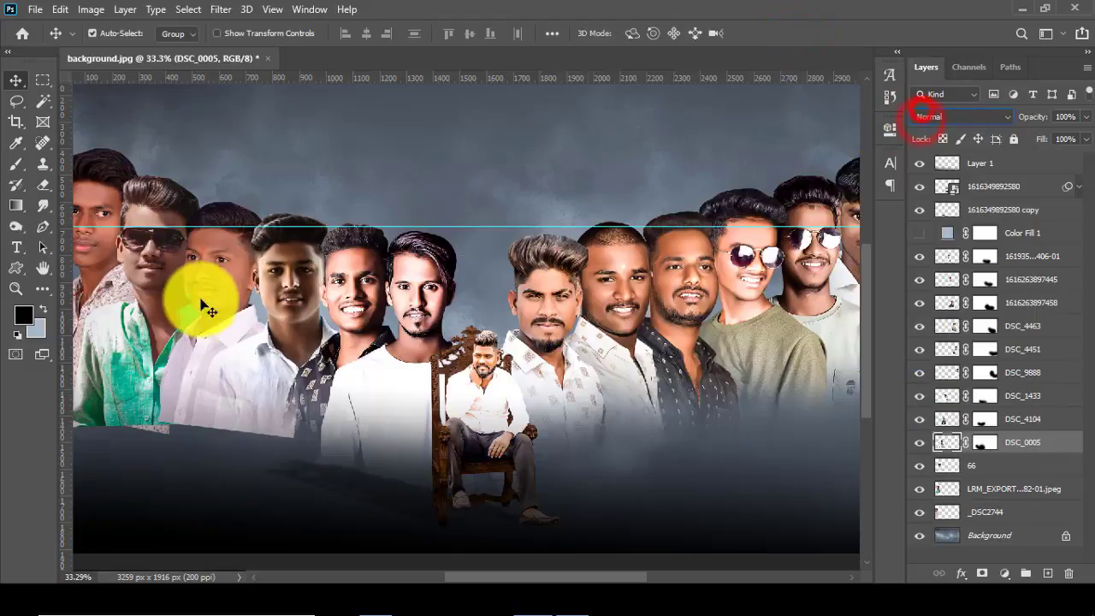
click(910, 466)
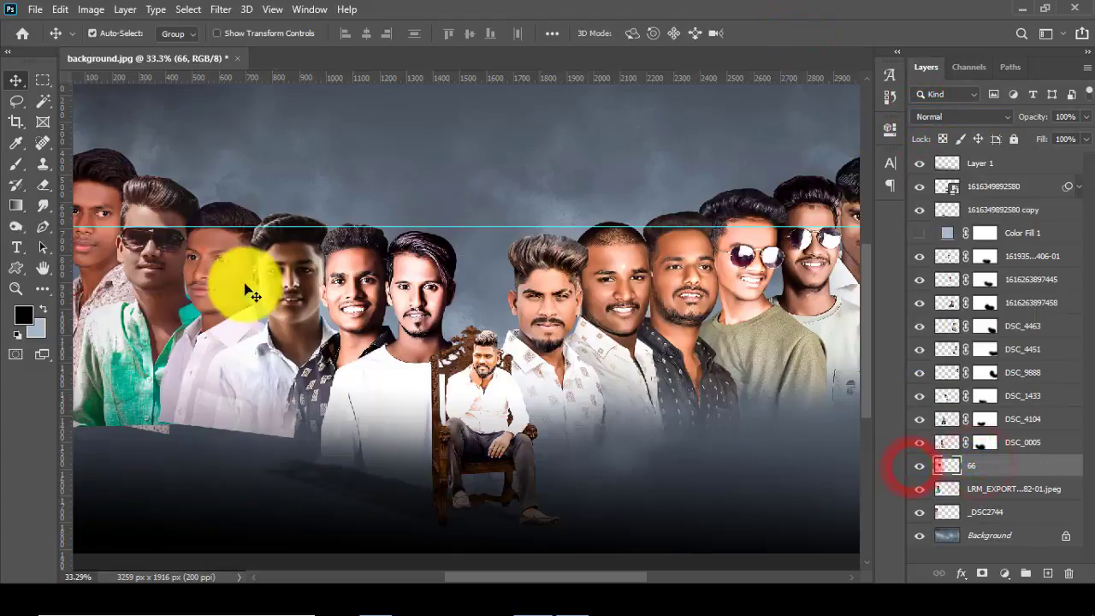
Step: Mask layer 66 and erase its bottom-left edge
click(982, 573)
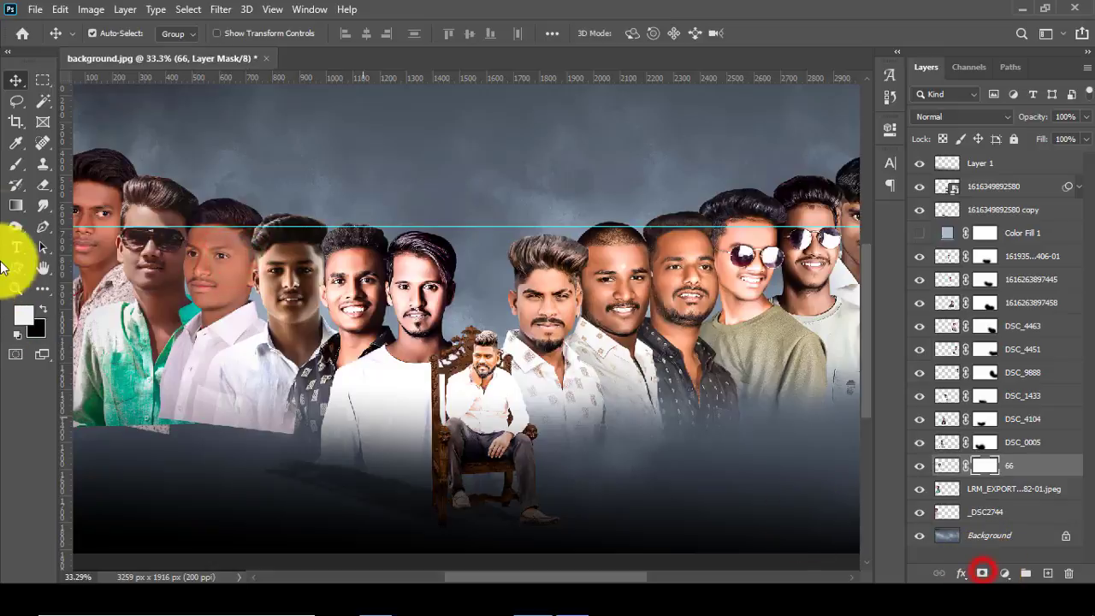
click(43, 184)
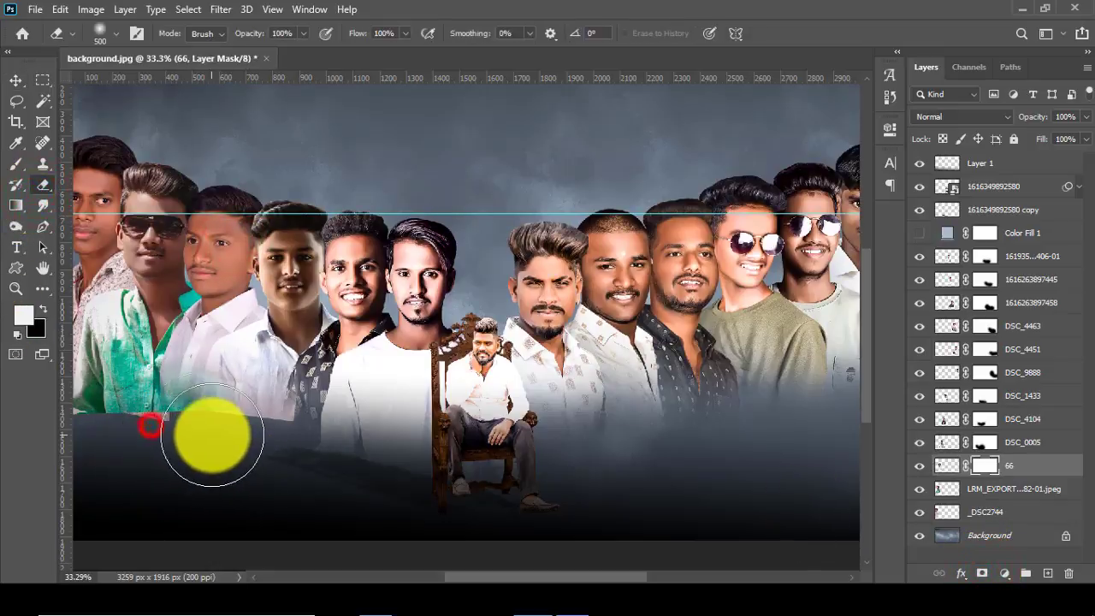
drag(150, 423, 304, 410)
click(16, 80)
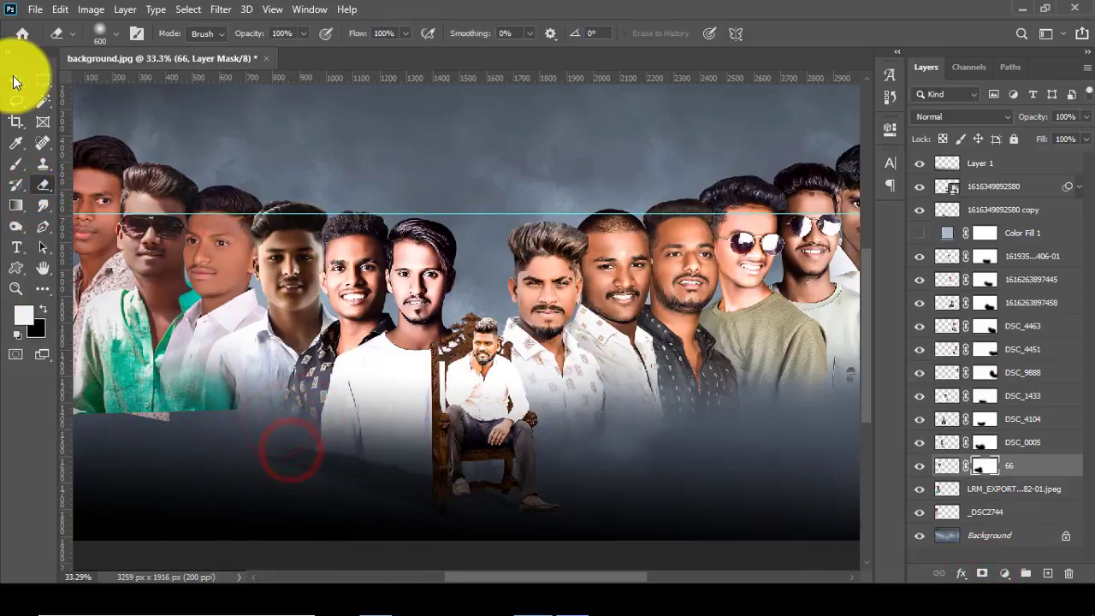
drag(940, 465, 689, 449)
Step: Open the Filter menu for layer 66 and LRM_EXPORT, closing it without applying anything
click(220, 9)
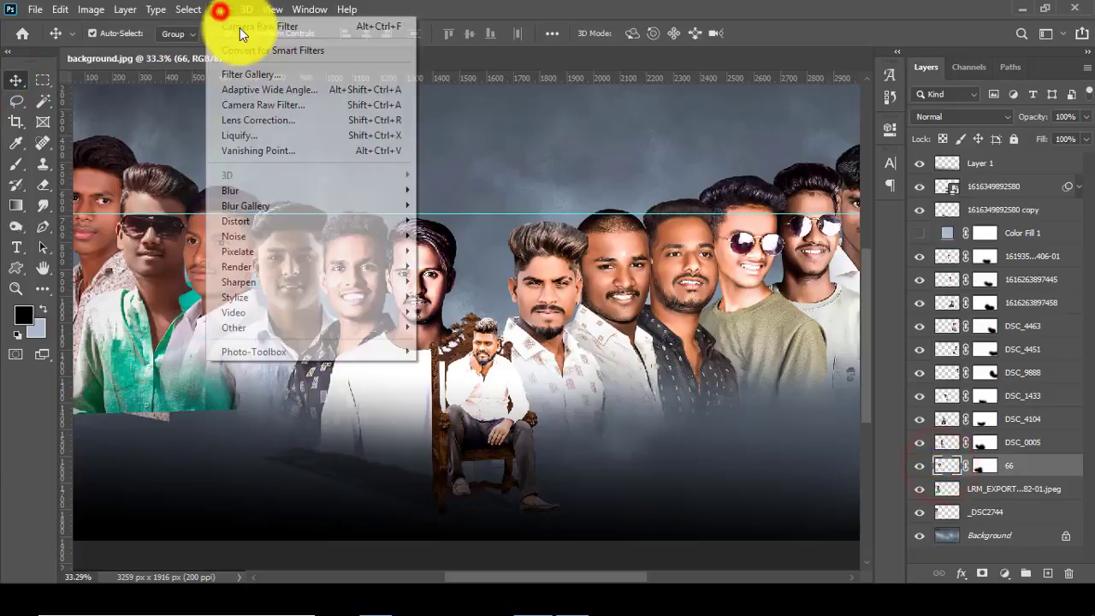
click(242, 32)
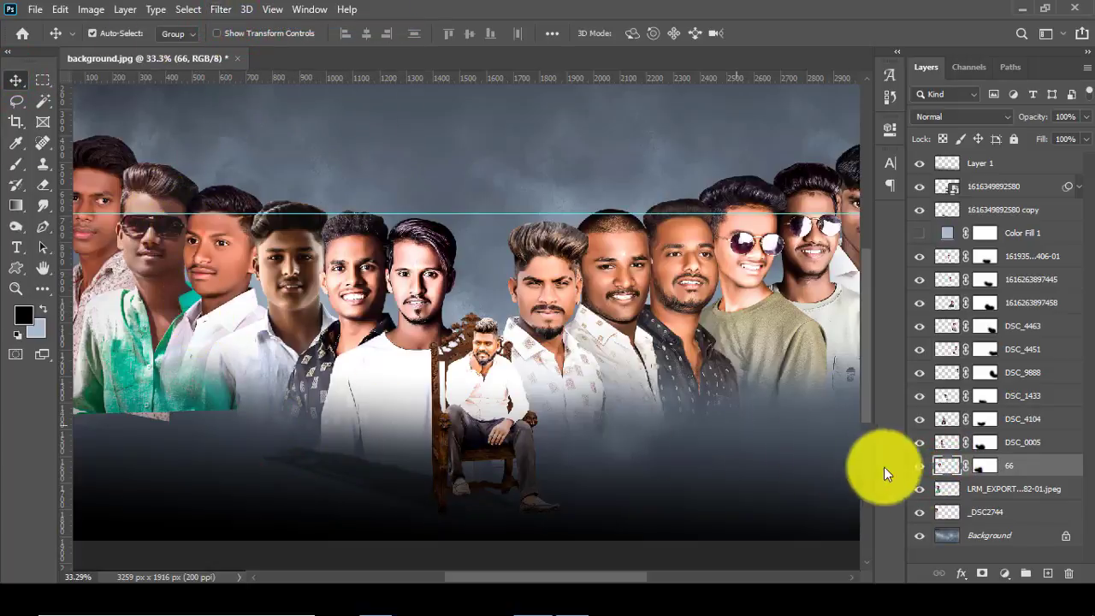
click(967, 488)
click(220, 10)
click(227, 26)
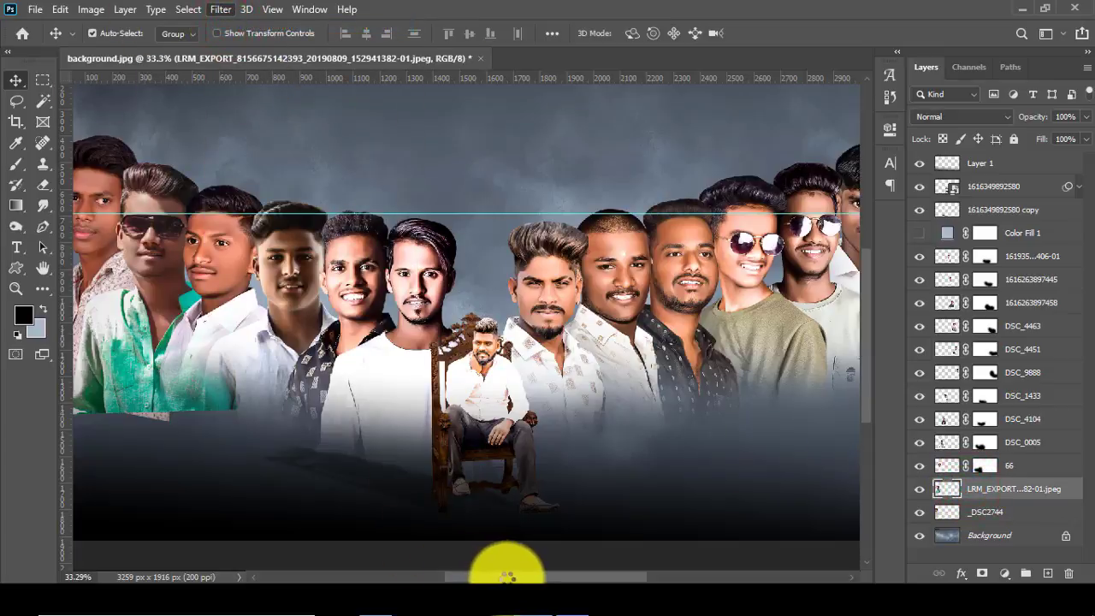
Step: Zoom out, raise the horizontal guide, and nudge layer 66 and the leftmost portrait
drag(510, 576, 480, 575)
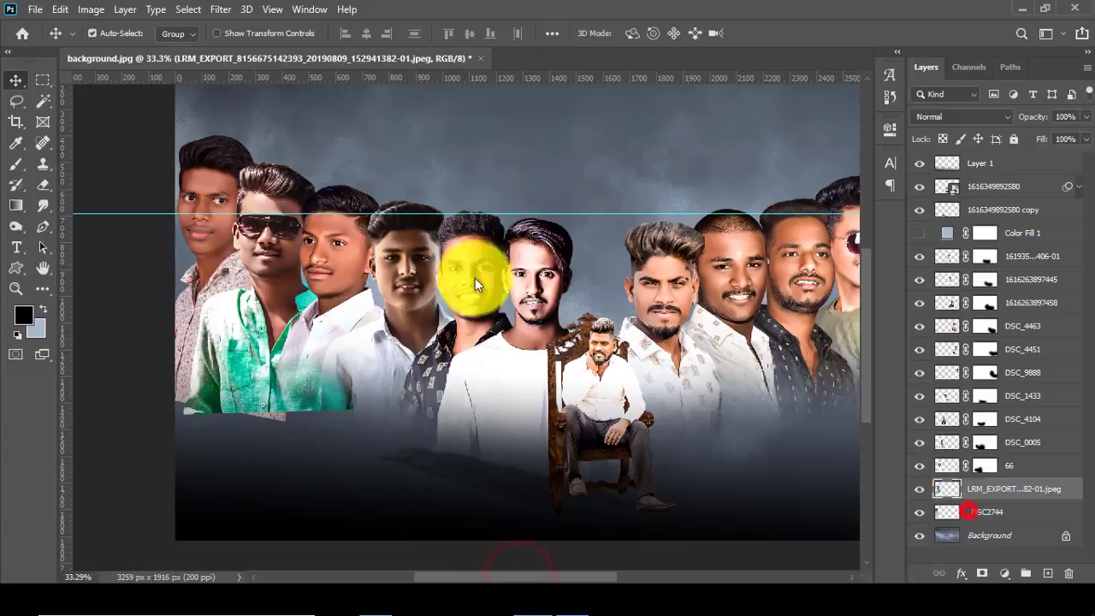
click(969, 511)
click(220, 9)
click(257, 26)
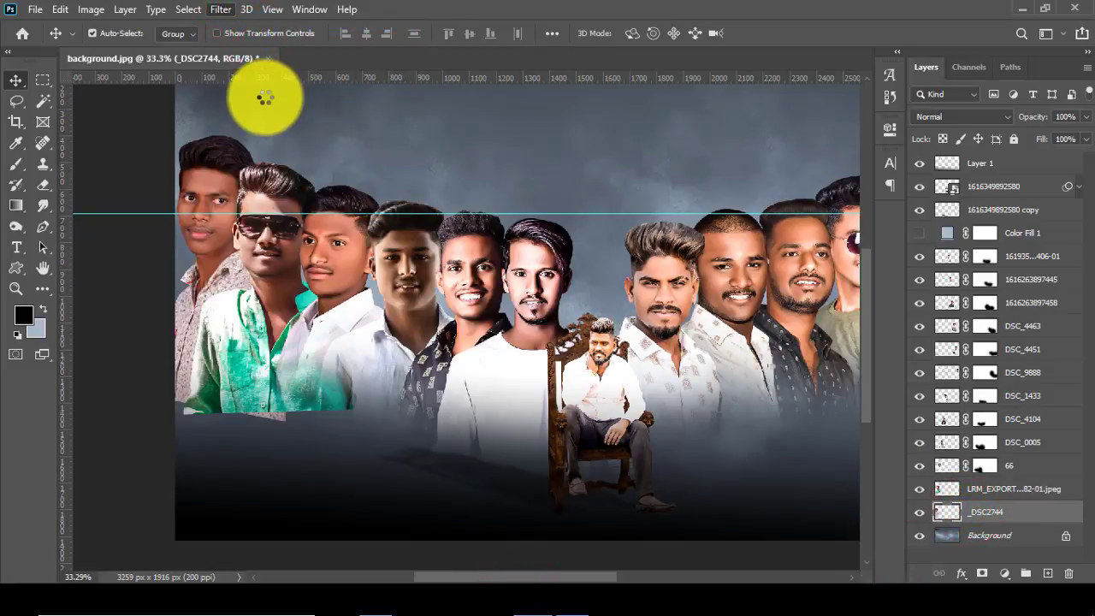
key(ctrl+minus)
drag(522, 275, 525, 222)
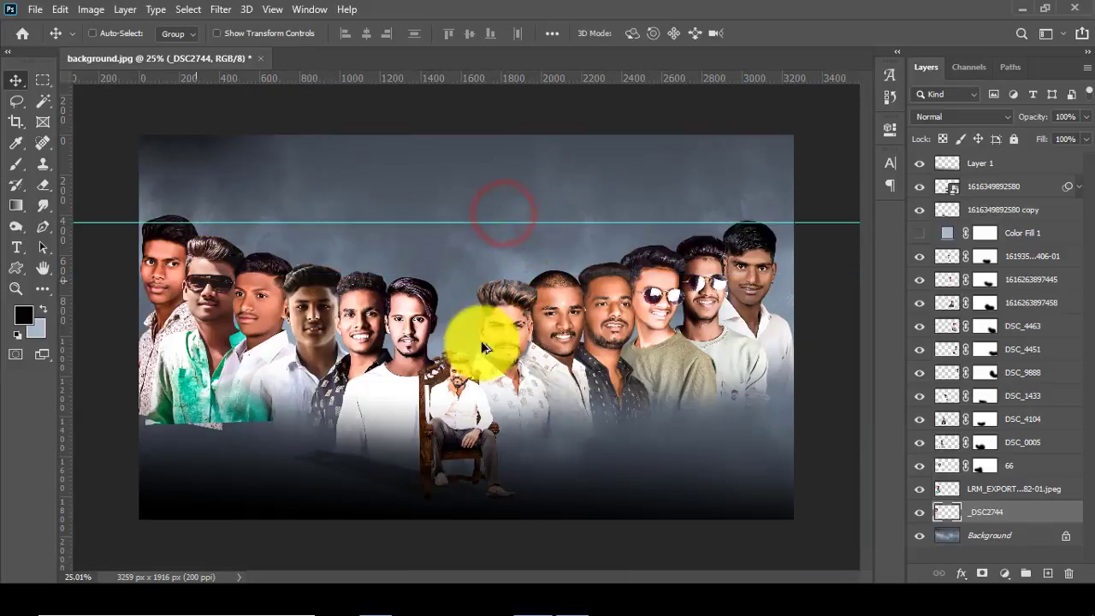
drag(248, 289, 257, 256)
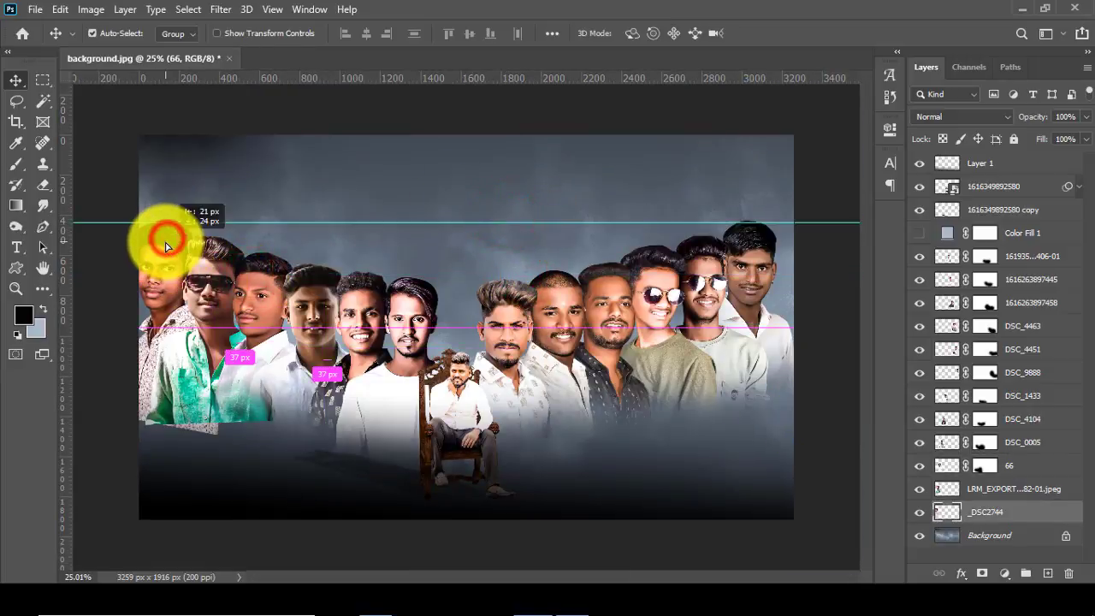
drag(166, 247, 168, 248)
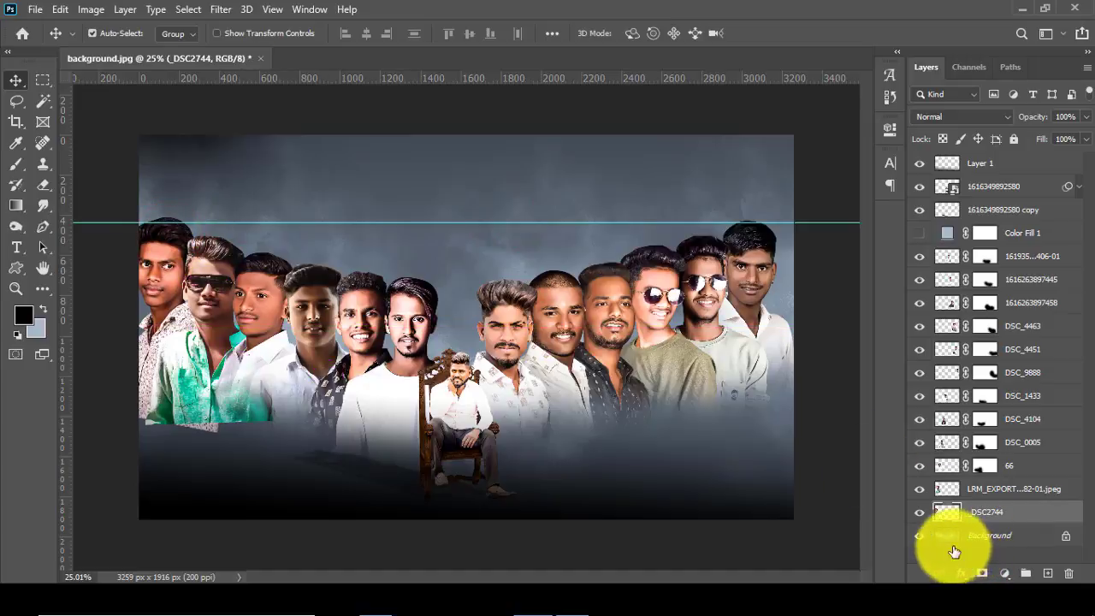
Step: Mask _DSC2744 and fade the green-shirt bottoms on the LRM_EXPORT and _DSC2744 masks
click(41, 185)
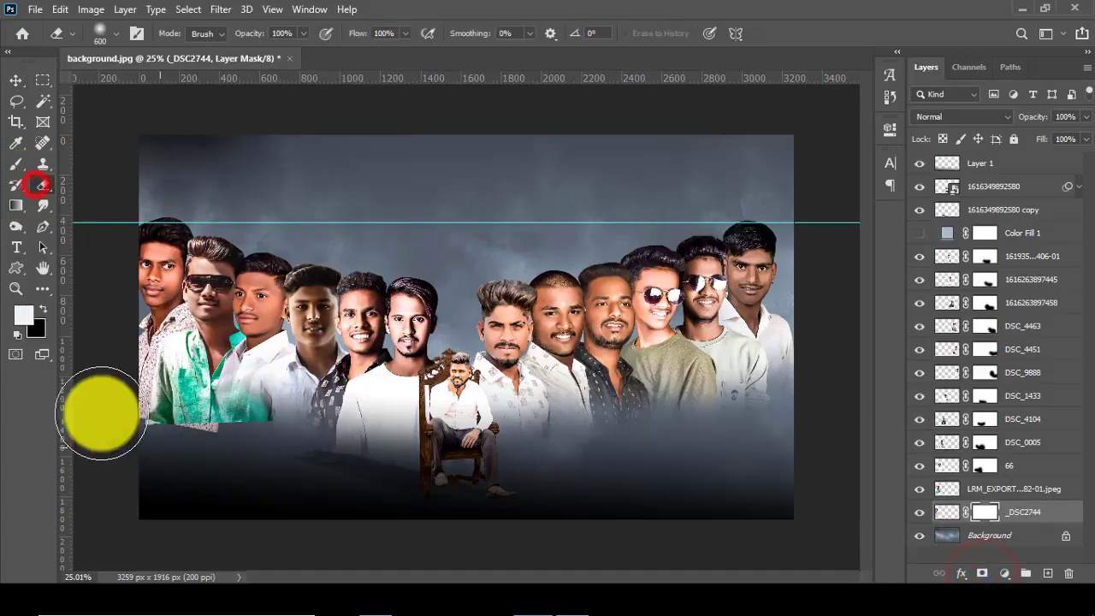
click(98, 400)
click(178, 436)
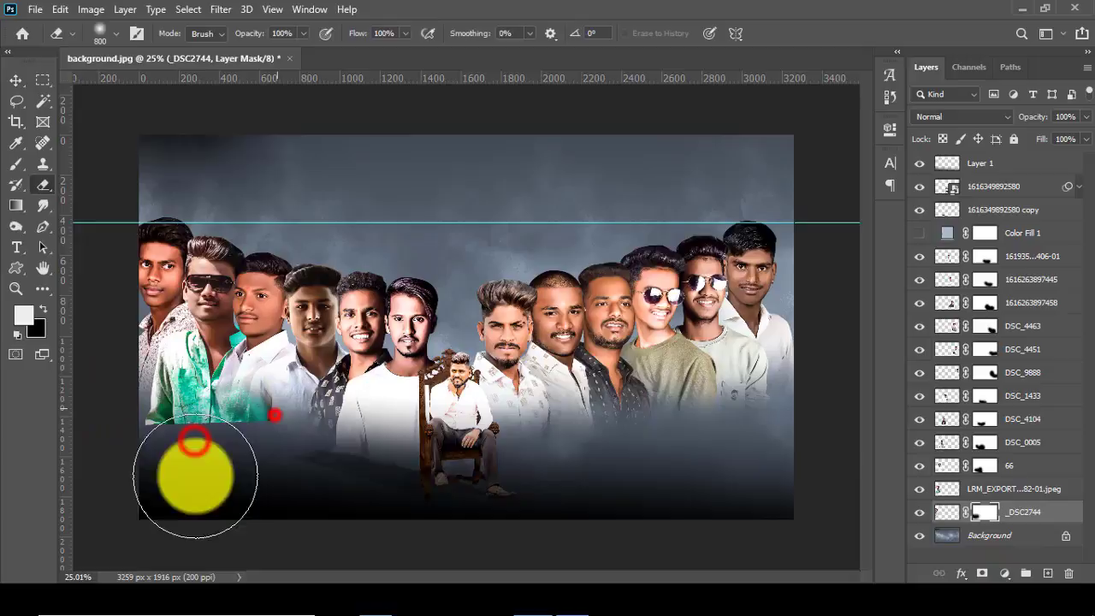
click(985, 488)
mouse_move(153, 438)
mouse_down()
mouse_move(305, 426)
mouse_move(137, 462)
mouse_up()
click(985, 511)
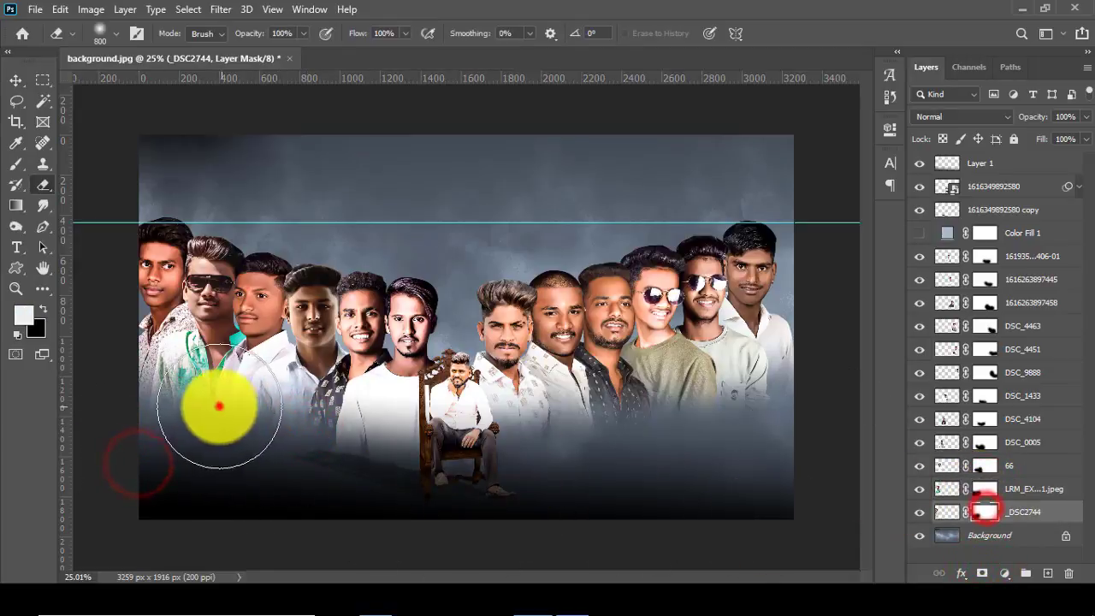
drag(220, 399, 227, 403)
drag(142, 449, 248, 409)
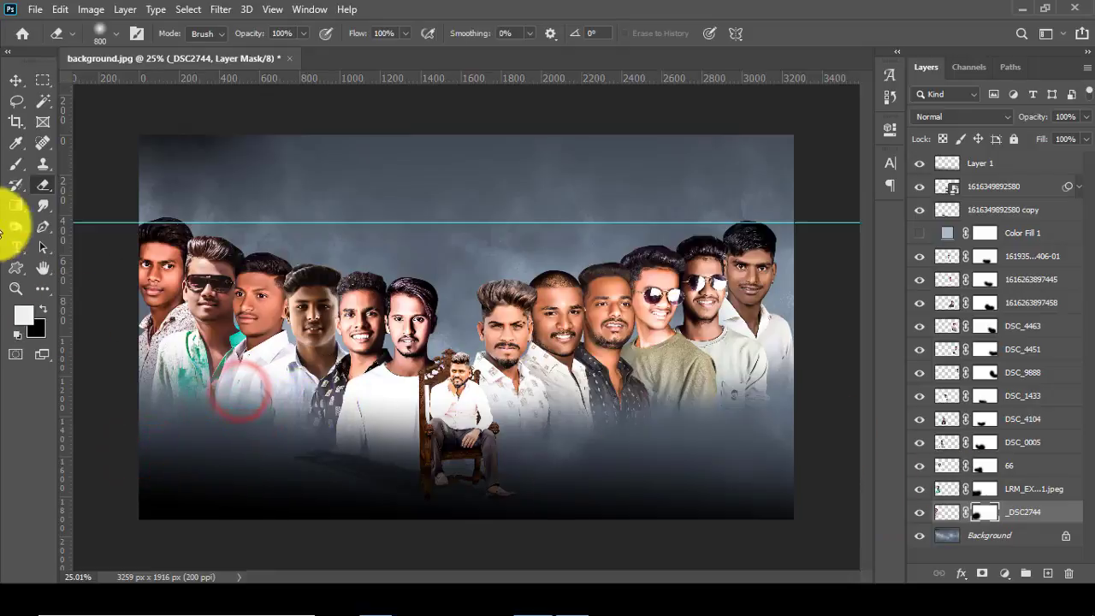
Step: Check the layer 66 and DSC_0005 portraits and remove the horizontal guide
click(15, 80)
click(261, 289)
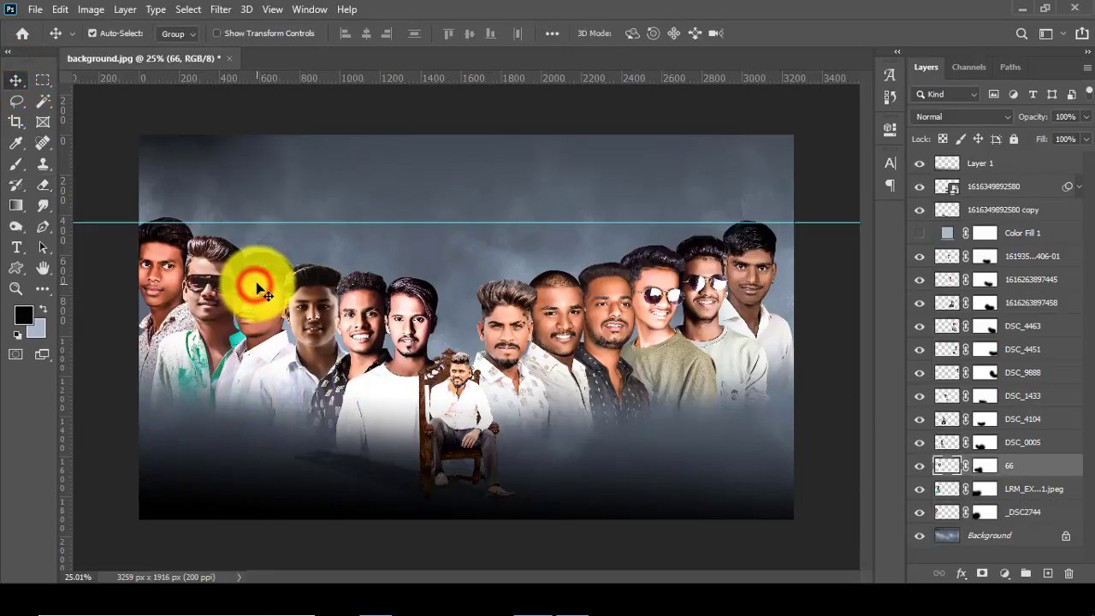
click(303, 294)
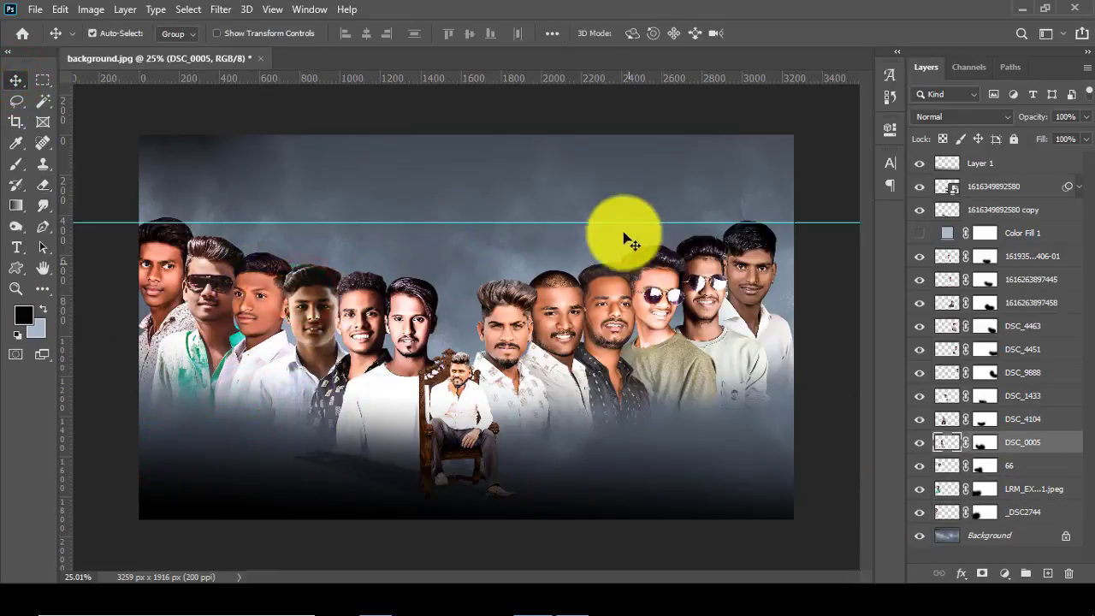
drag(627, 222, 627, 76)
click(411, 305)
Step: Enlarge the DSC_1433 portrait slightly
key(ctrl+t)
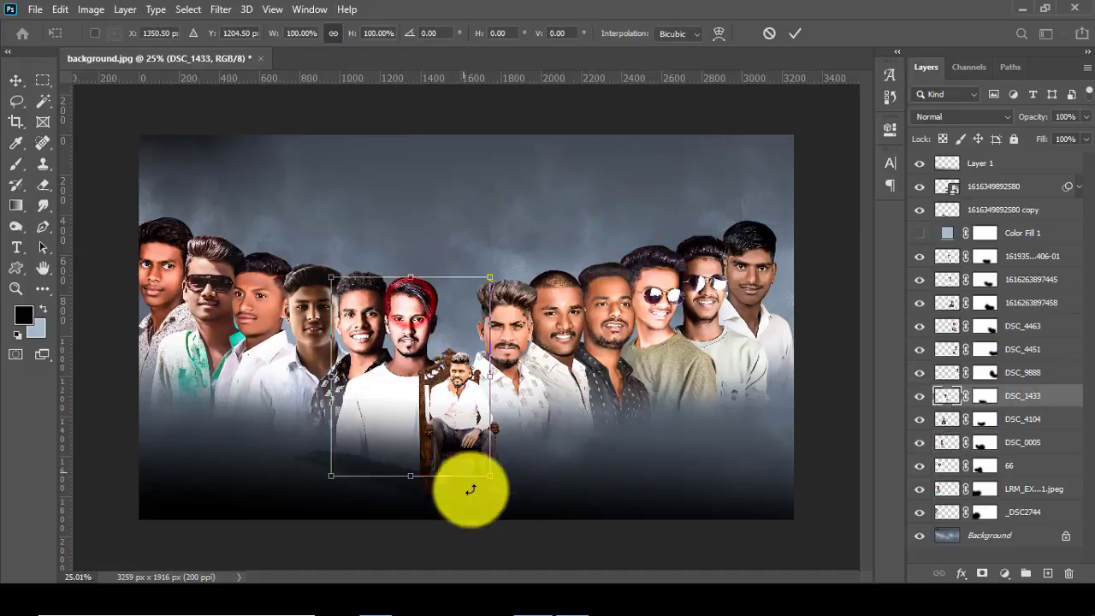
drag(491, 477, 496, 481)
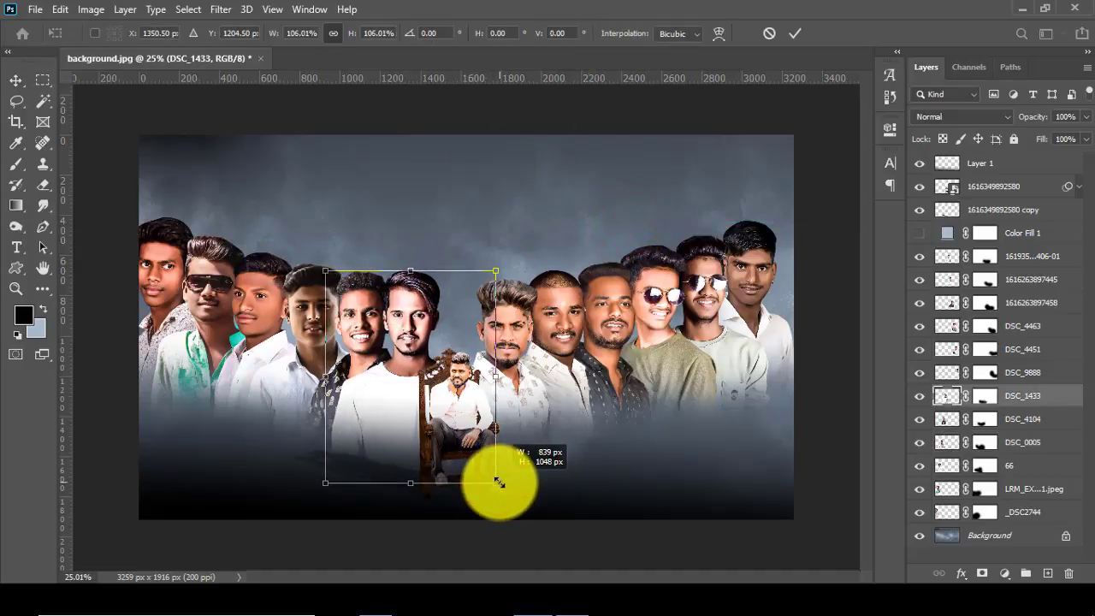
click(795, 33)
Step: Link DSC_1433 through _DSC2744 and tilt the group about 1.06°, shifting it left
shift+click(1012, 511)
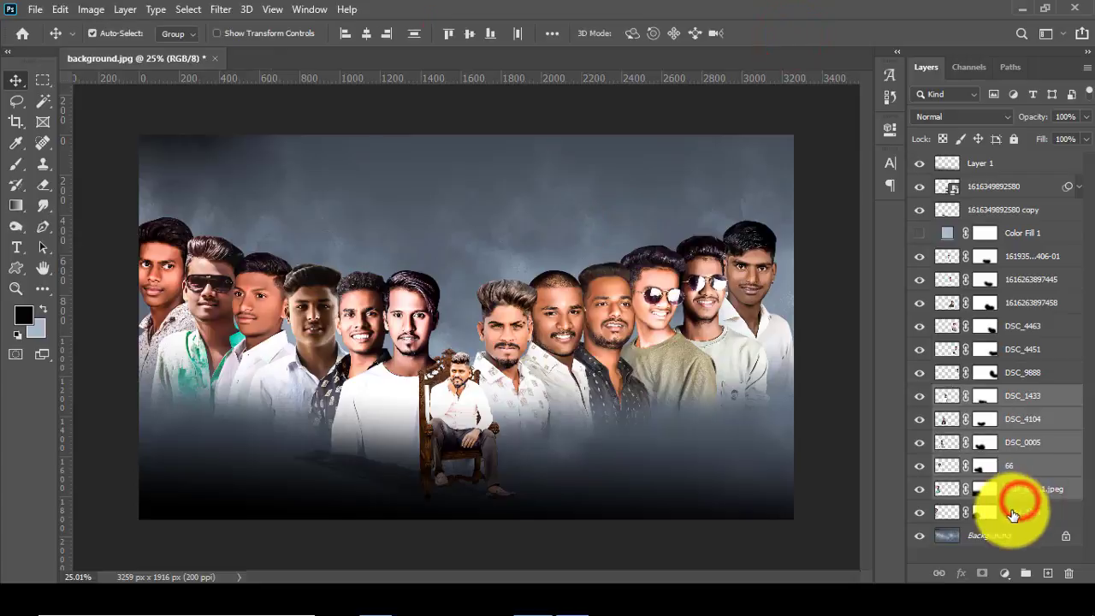
click(938, 573)
key(ctrl+t)
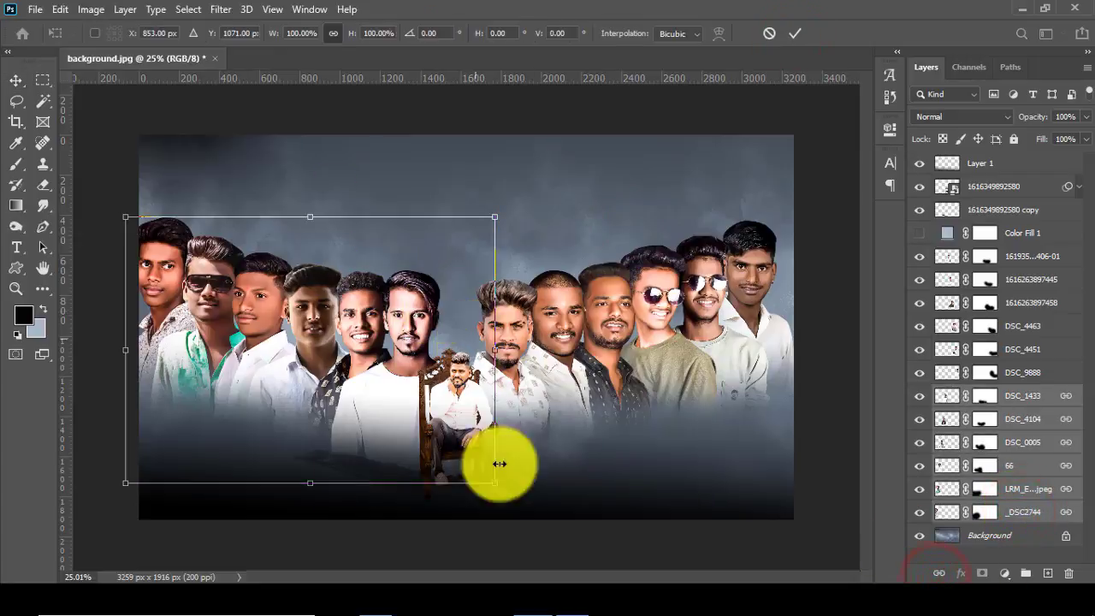
drag(513, 310, 523, 322)
drag(483, 424, 460, 421)
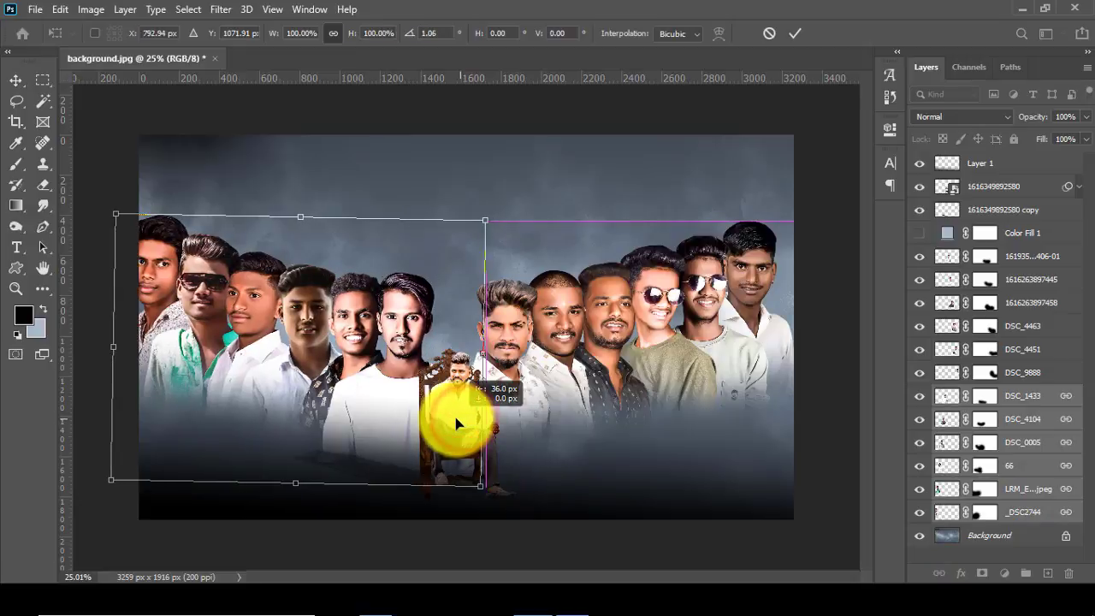
click(795, 34)
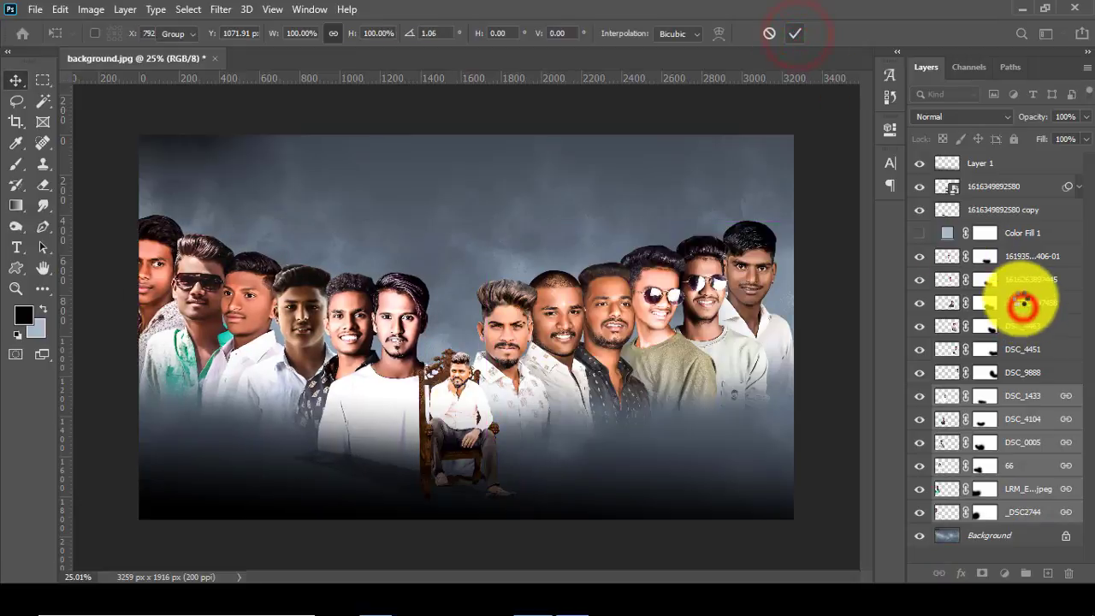
Step: Shrink the right-hand group of portraits slightly
click(1023, 303)
key(ctrl+t)
drag(805, 464, 799, 457)
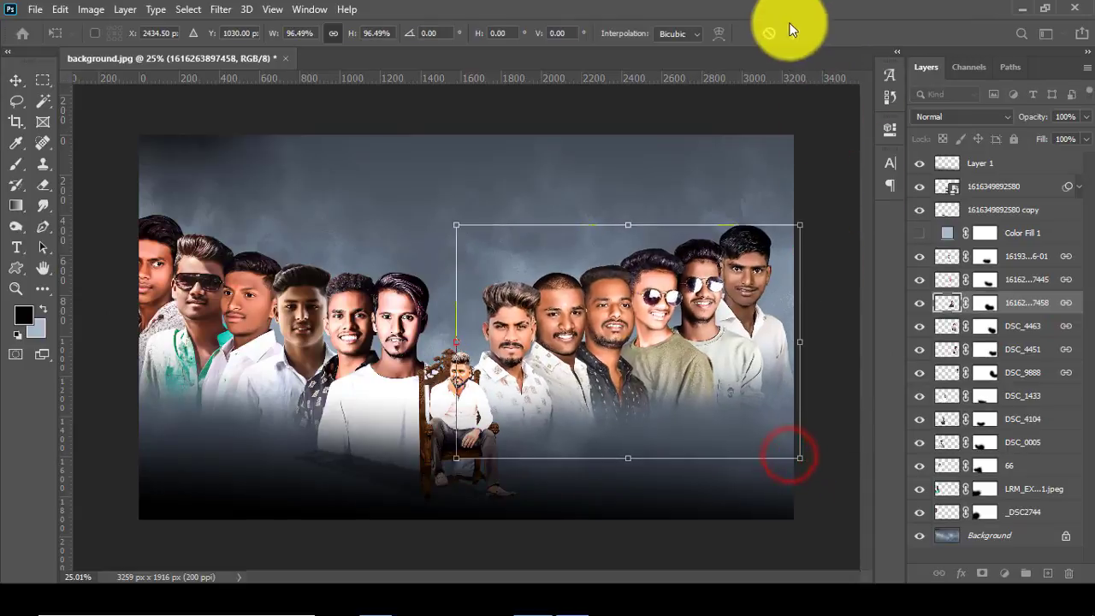
click(787, 32)
key(ctrl+minus)
click(974, 186)
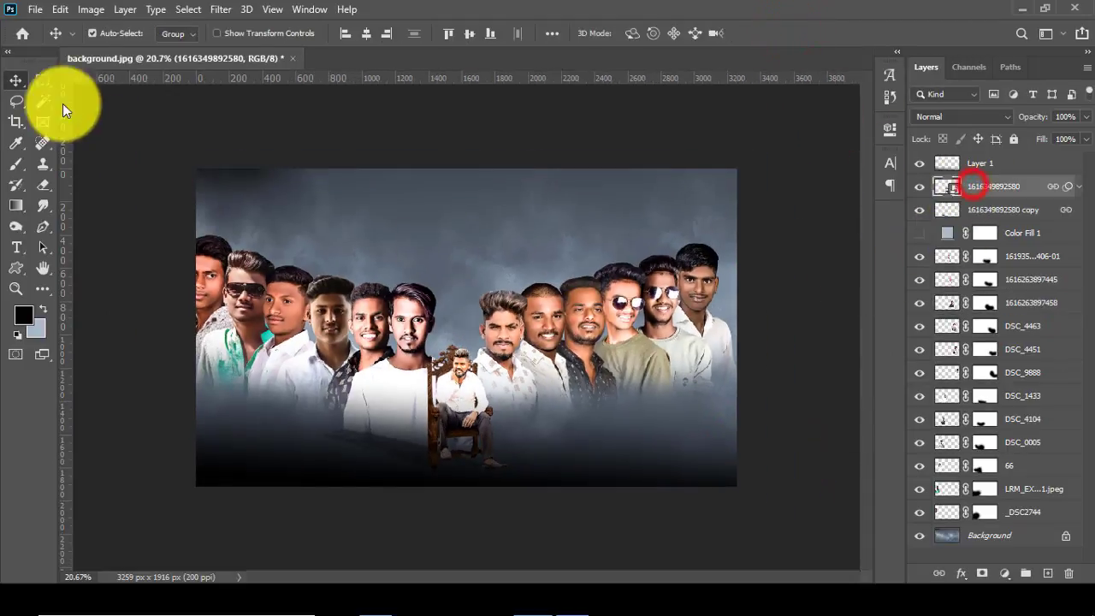
click(92, 33)
mouse_move(462, 389)
mouse_down()
mouse_move(489, 445)
mouse_move(520, 473)
mouse_up()
key(ctrl+t)
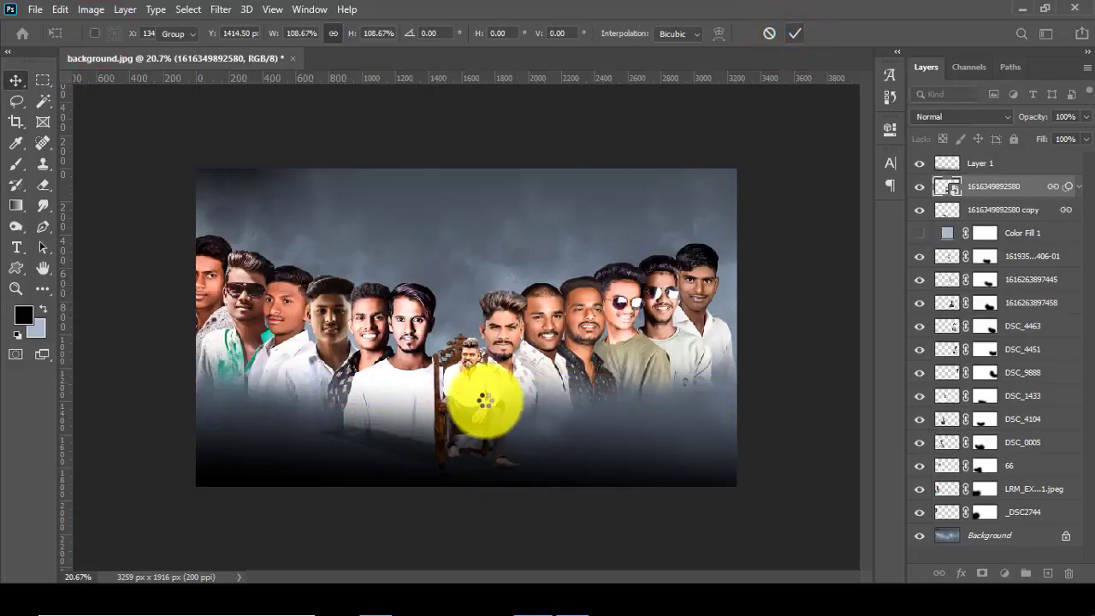
key(Return)
key(ctrl+plus)
click(1011, 424)
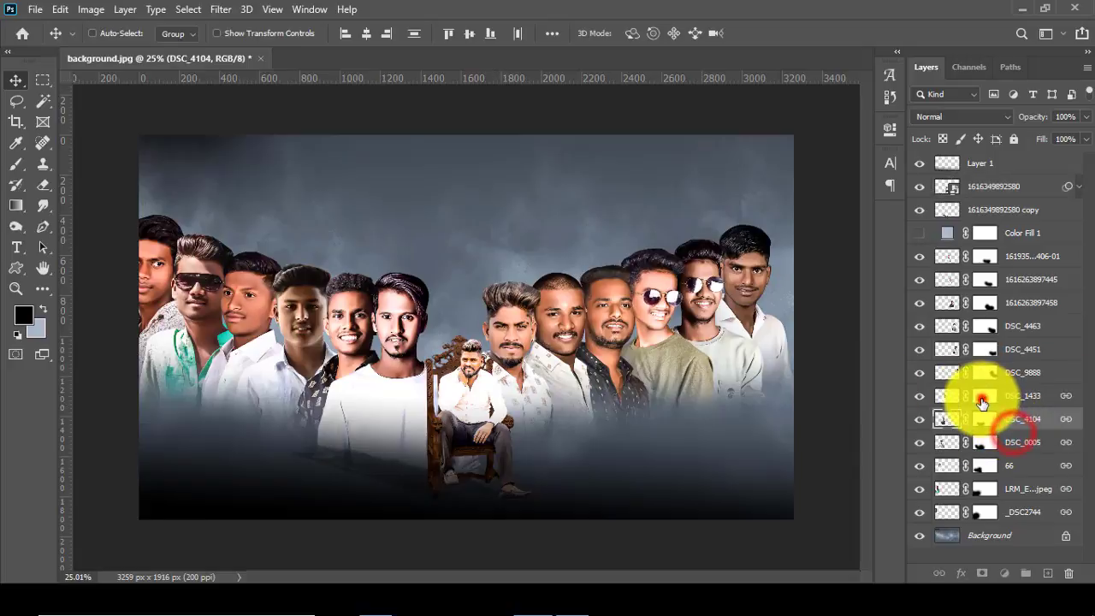
Step: Erase the DSC_1433 mask around the seated man's feet
click(985, 396)
click(43, 185)
key(x)
drag(479, 494, 489, 466)
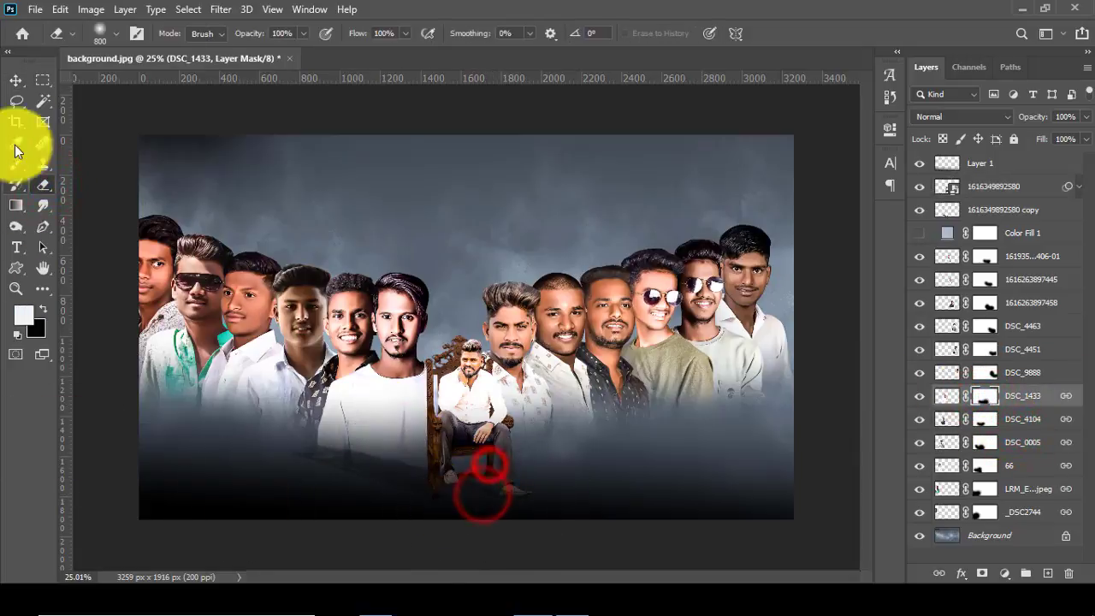
Step: Shrink the left group of men to about 95% and shift it slightly right
click(16, 79)
drag(390, 306, 411, 303)
key(ctrl+t)
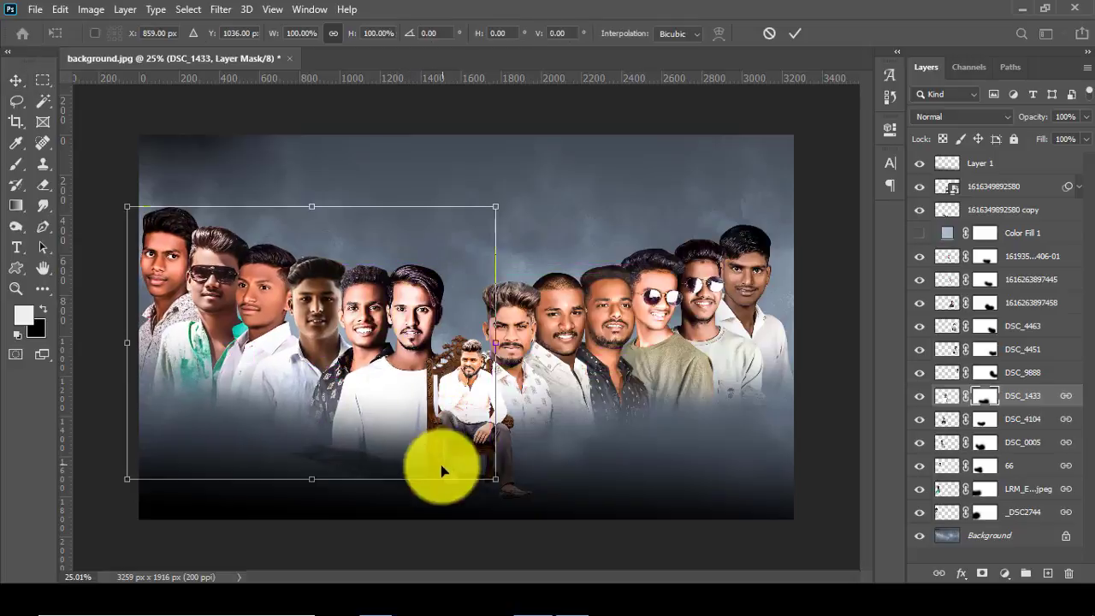
drag(495, 479, 489, 477)
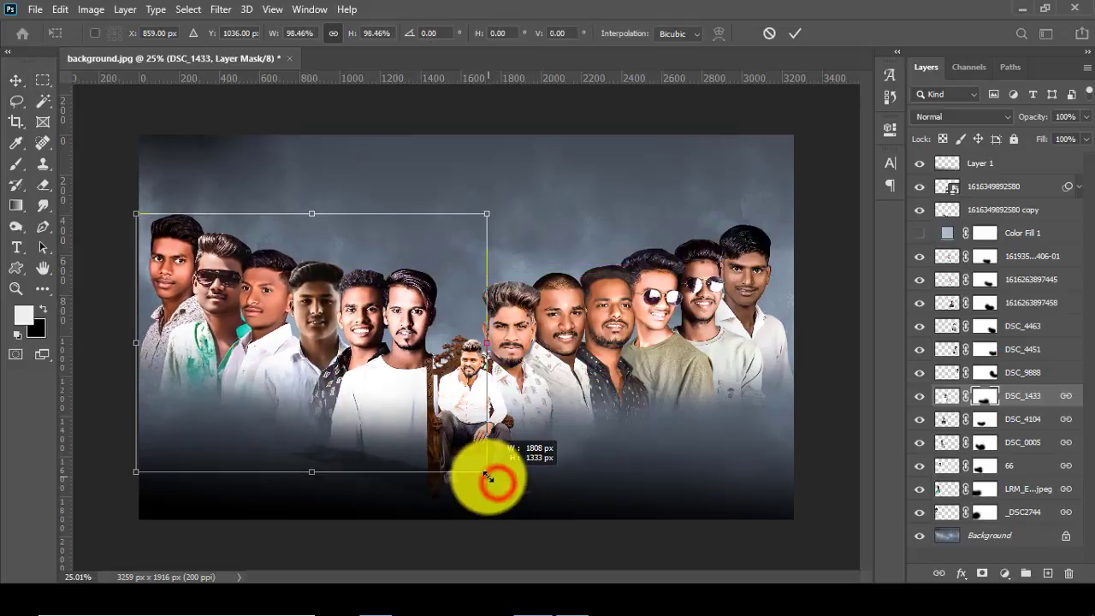
click(794, 33)
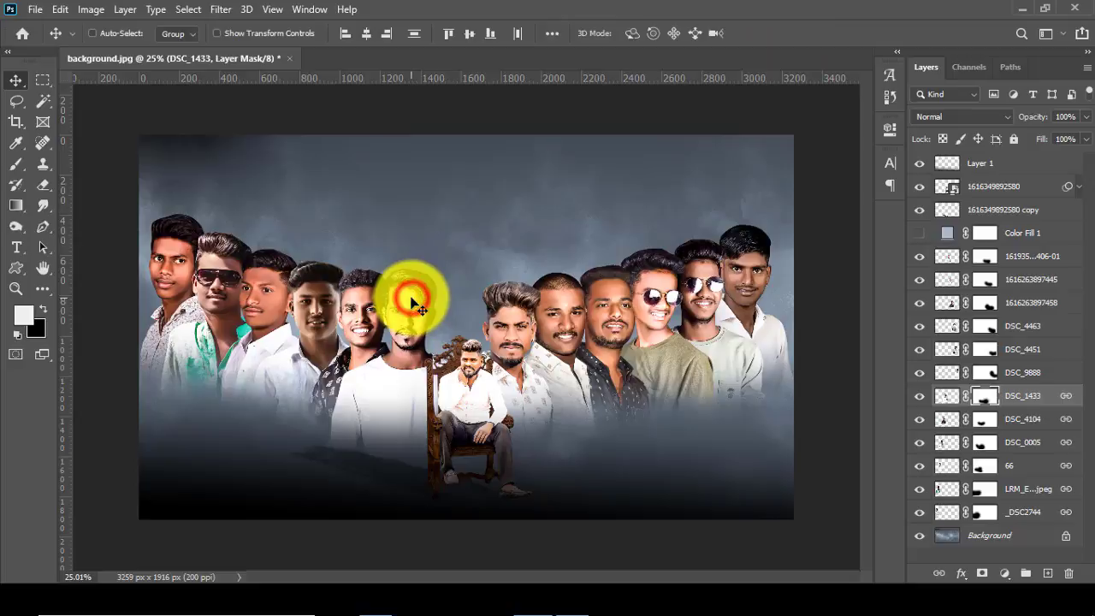
drag(410, 303, 416, 311)
scroll(416, 311, down, 2)
scroll(450, 285, up, 1)
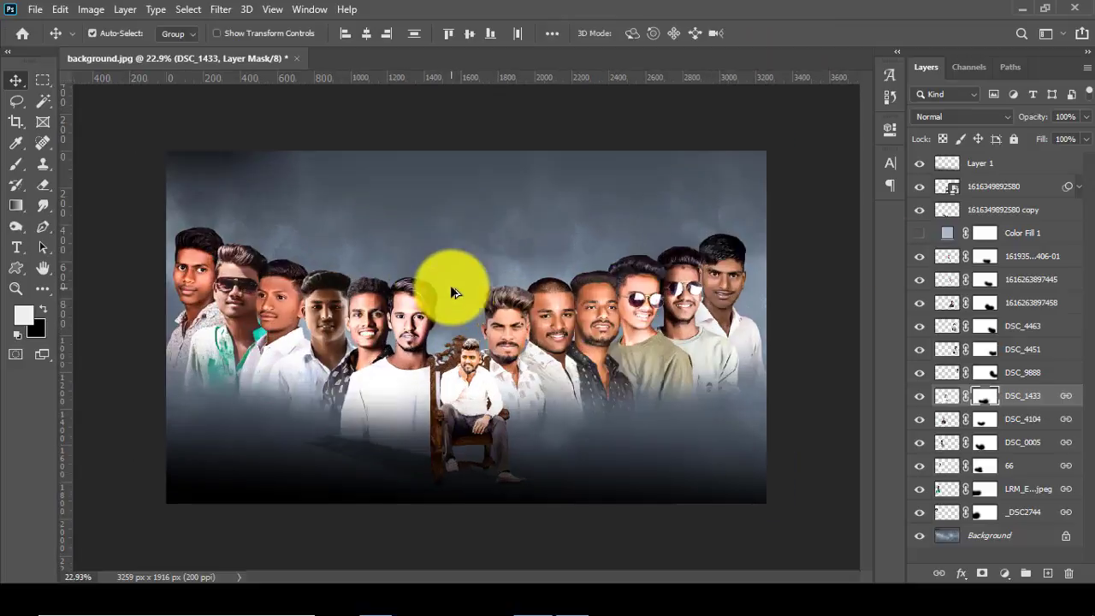
click(1015, 234)
click(1019, 256)
shift+click(1013, 511)
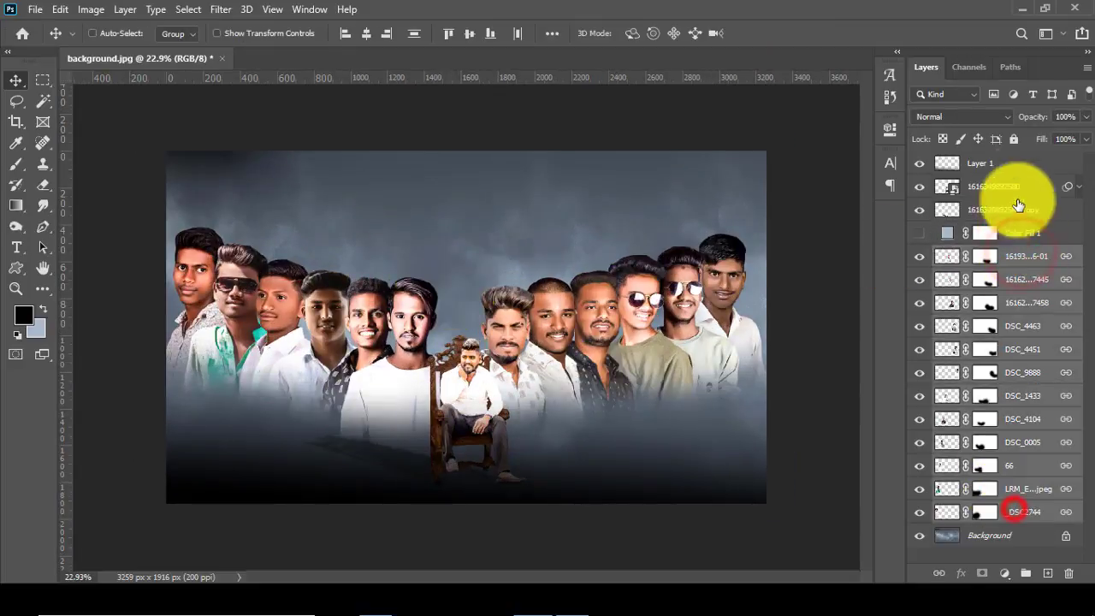
ctrl+click(1008, 186)
drag(807, 256, 808, 272)
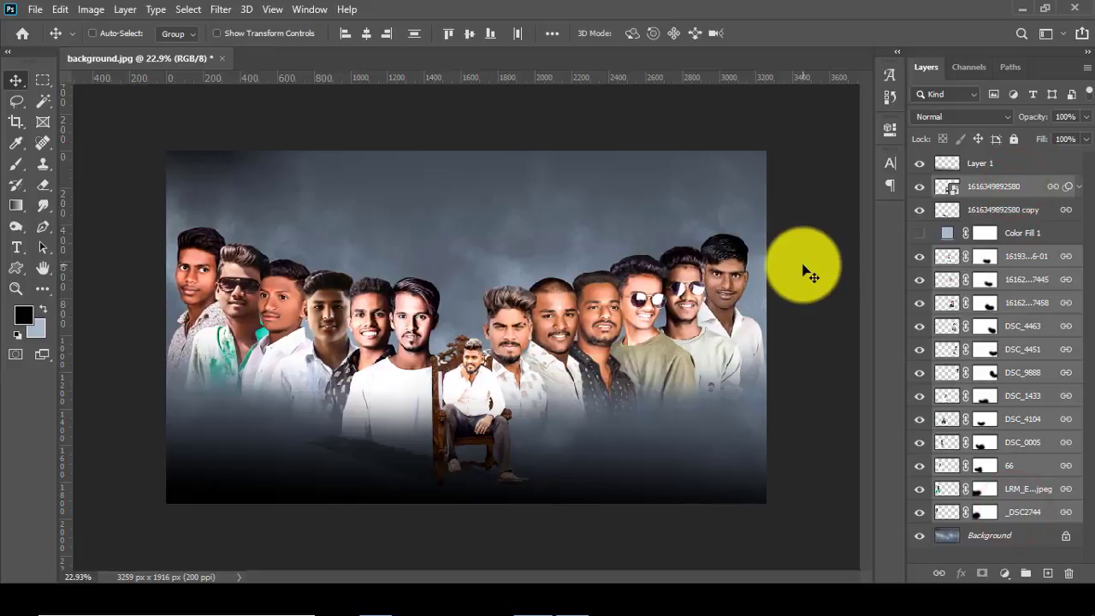
click(1060, 395)
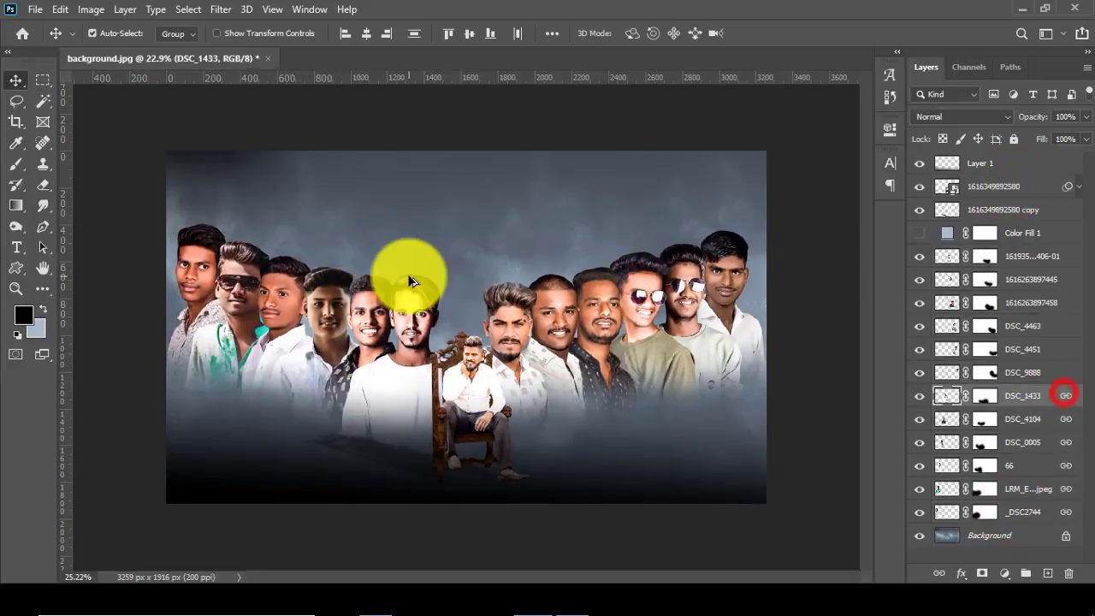
scroll(408, 265, up, 1)
click(518, 596)
click(939, 220)
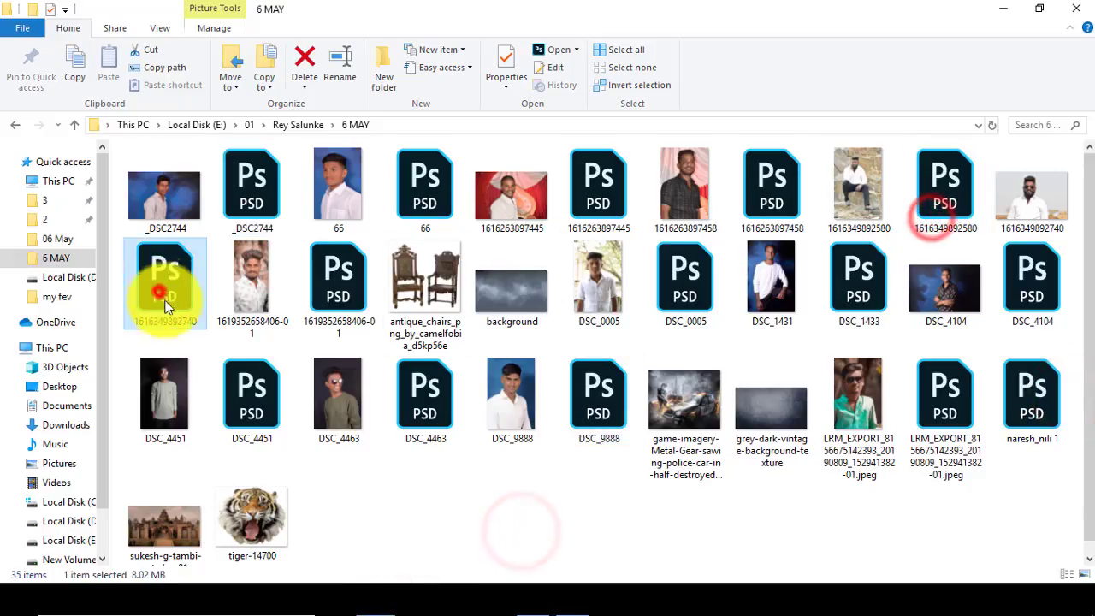
mouse_move(165, 282)
mouse_down()
mouse_move(451, 504)
mouse_move(487, 334)
mouse_up()
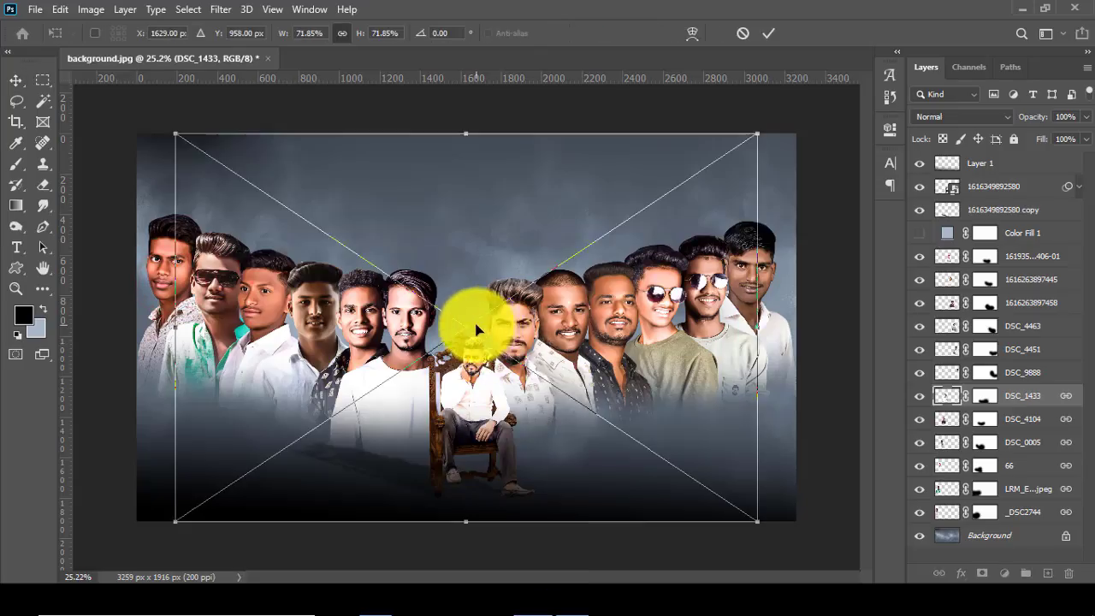
mouse_move(756, 520)
mouse_down()
mouse_move(610, 416)
mouse_move(619, 353)
mouse_up()
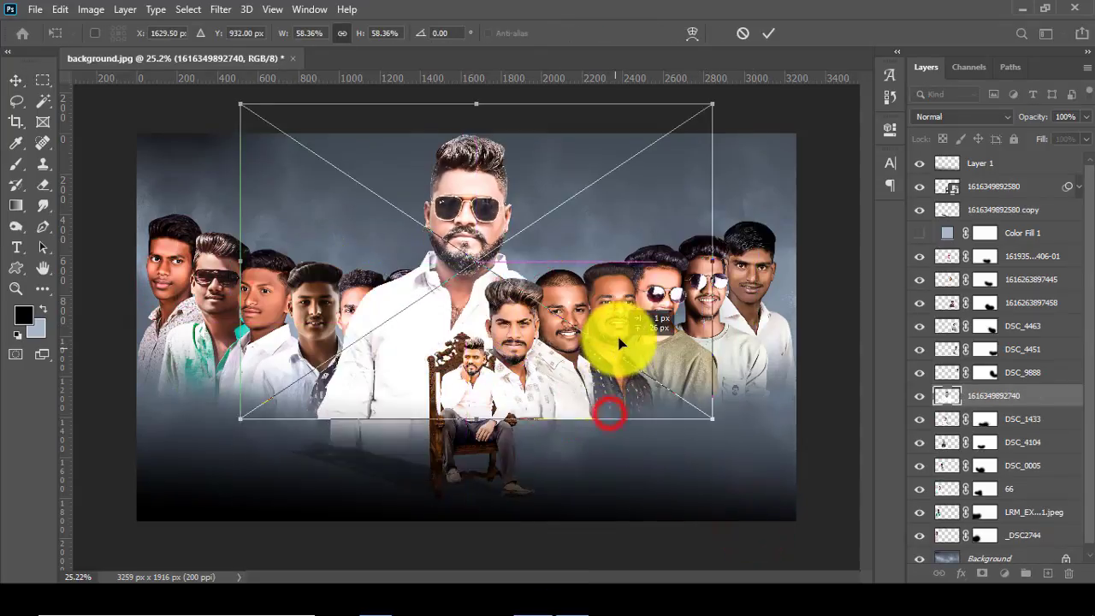
click(766, 36)
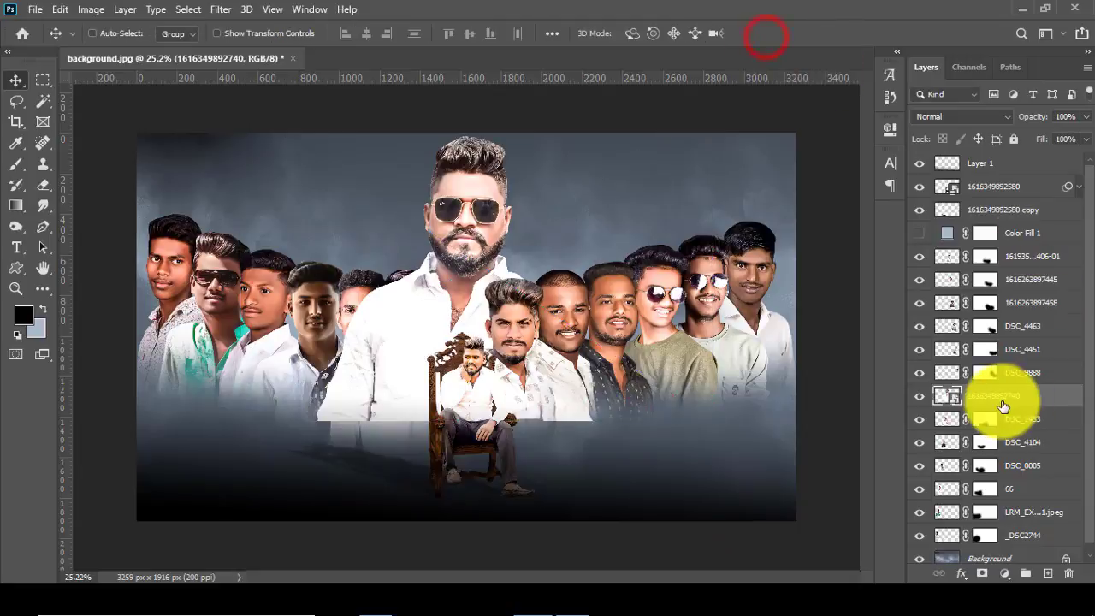
drag(996, 395, 1017, 560)
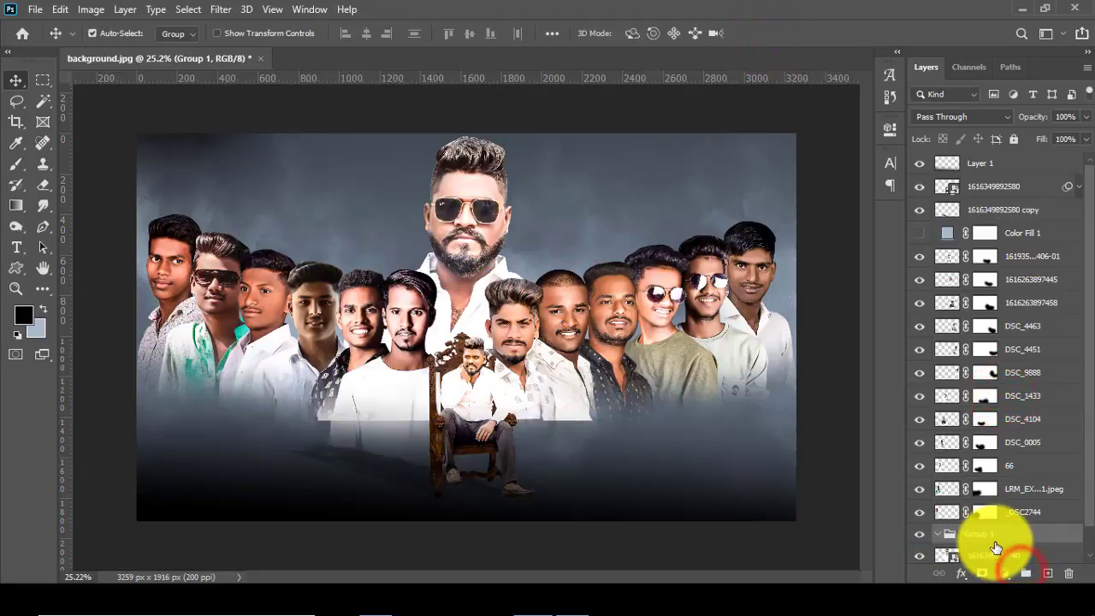
click(1004, 573)
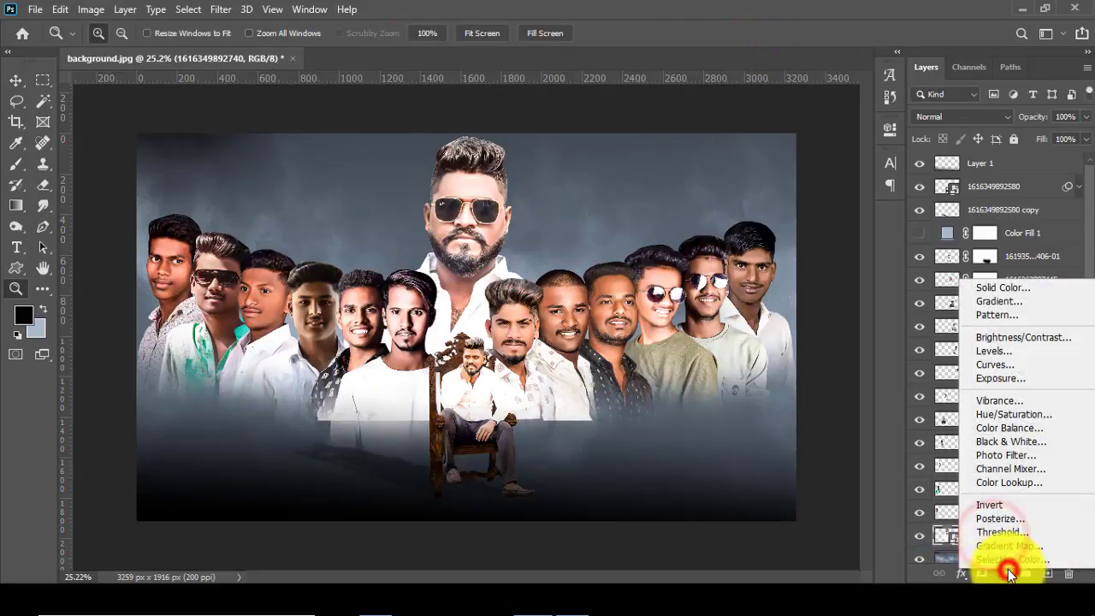
click(982, 573)
click(43, 187)
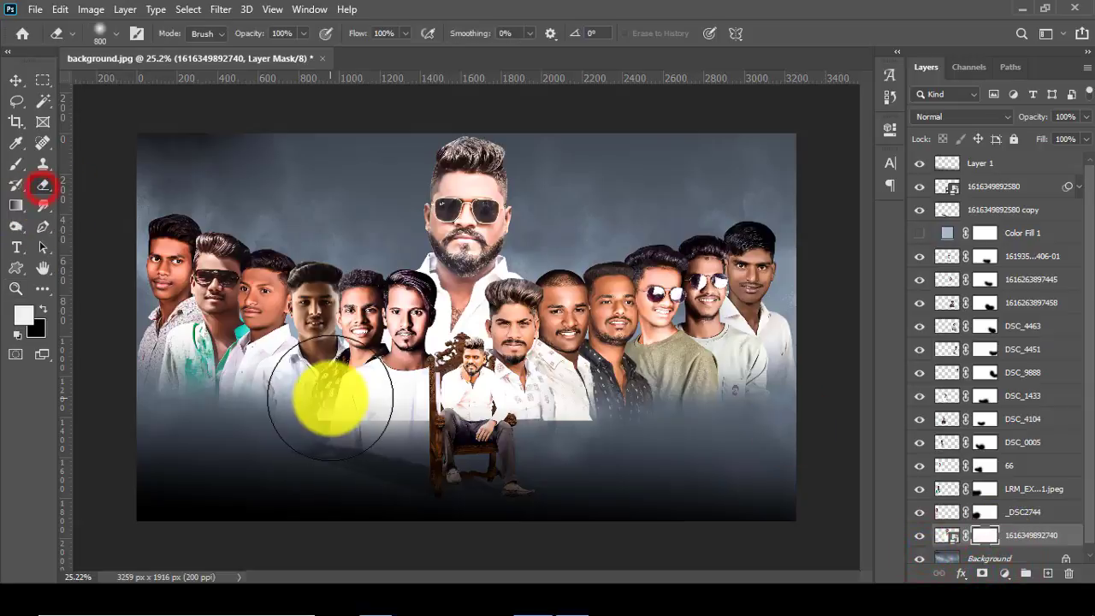
drag(376, 393, 346, 395)
key(v)
click(43, 185)
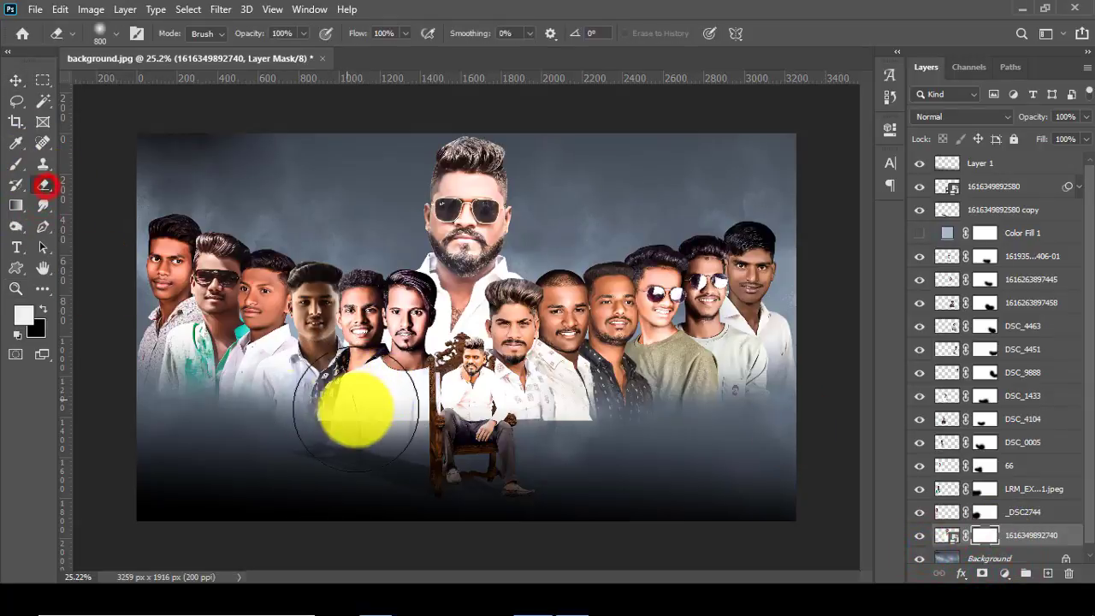
click(334, 377)
Step: With a larger eraser, fade the lower shirt into the fog and reveal the faces
key(])
key(])
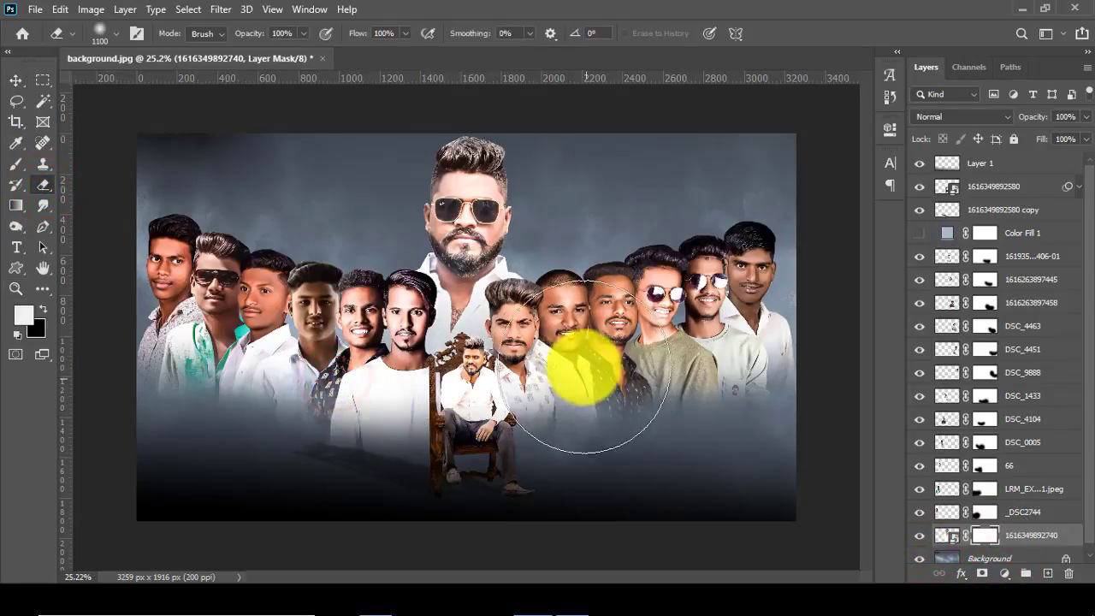
drag(584, 366, 592, 387)
click(325, 294)
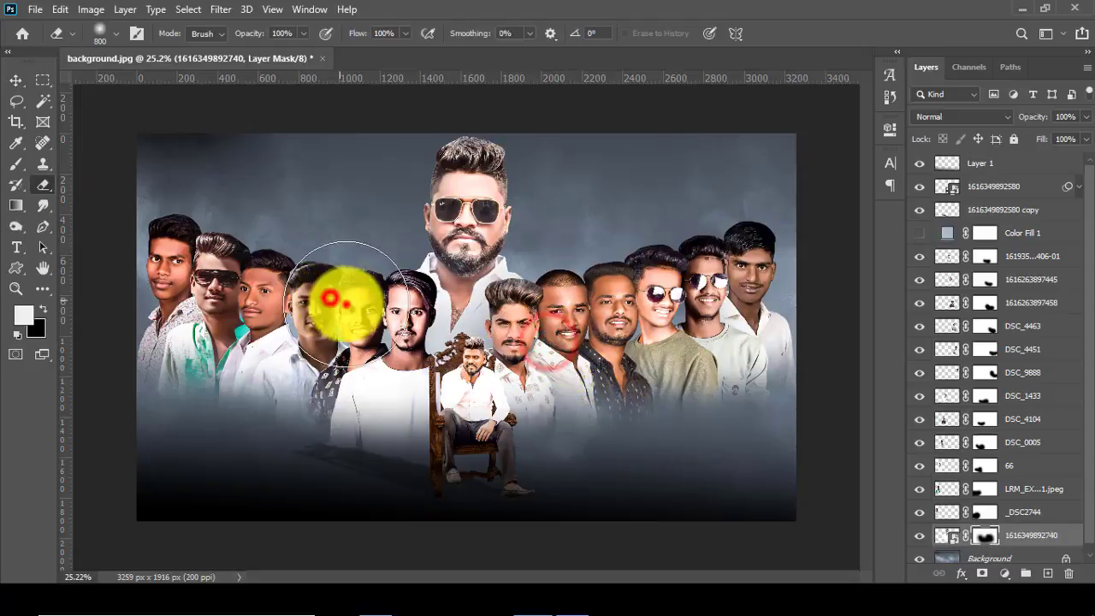
click(18, 82)
scroll(374, 227, up, 1)
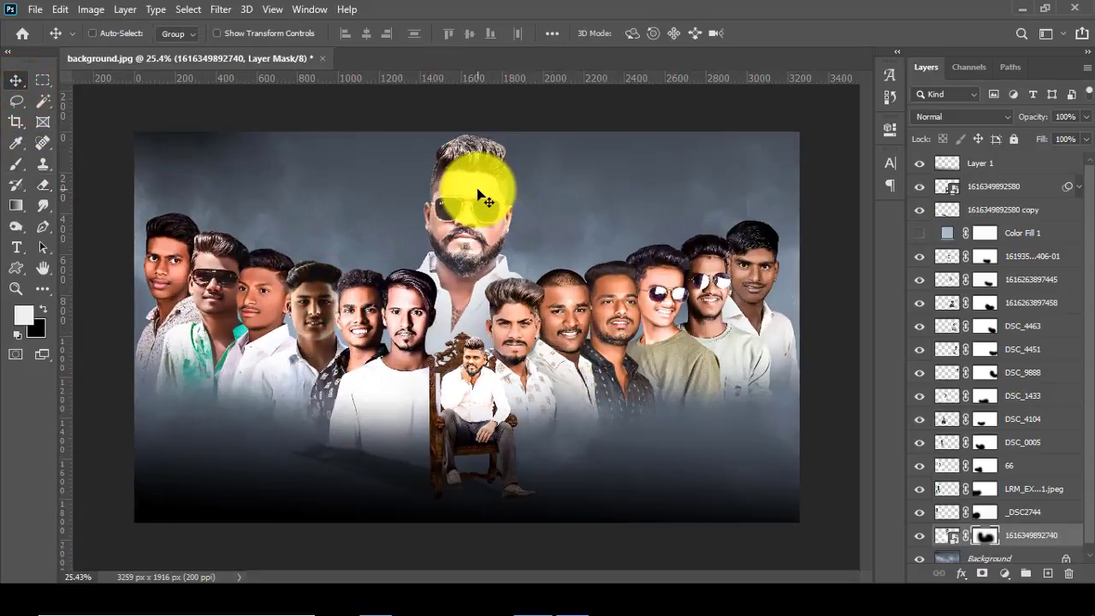
click(939, 115)
click(939, 115)
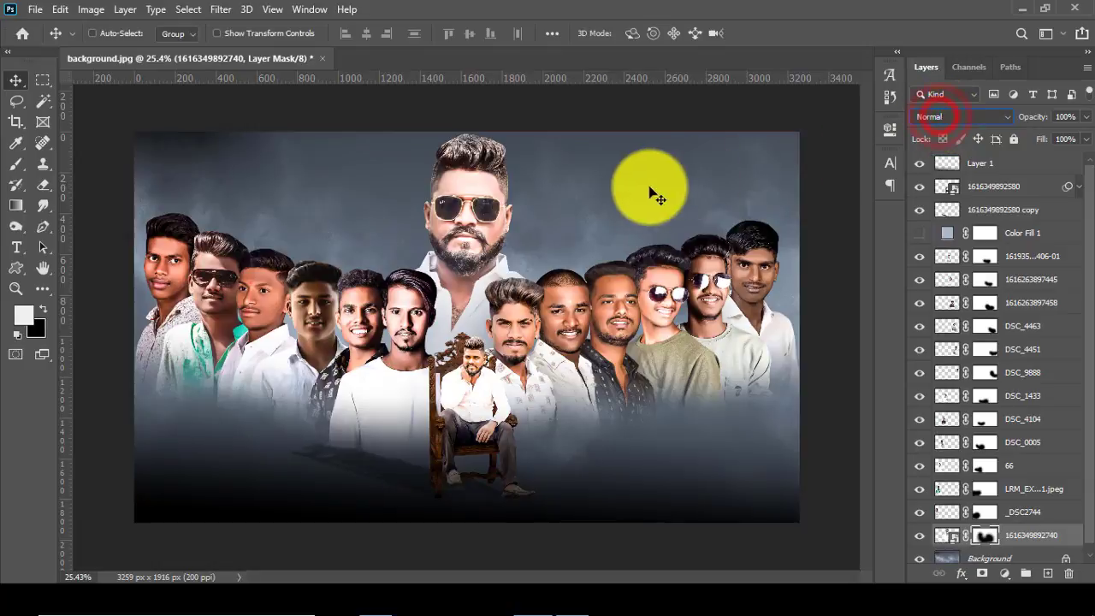
Step: Scale all people layers down to the sunglasses portrait together to 97.44%
click(984, 372)
click(1002, 256)
shift+click(1020, 530)
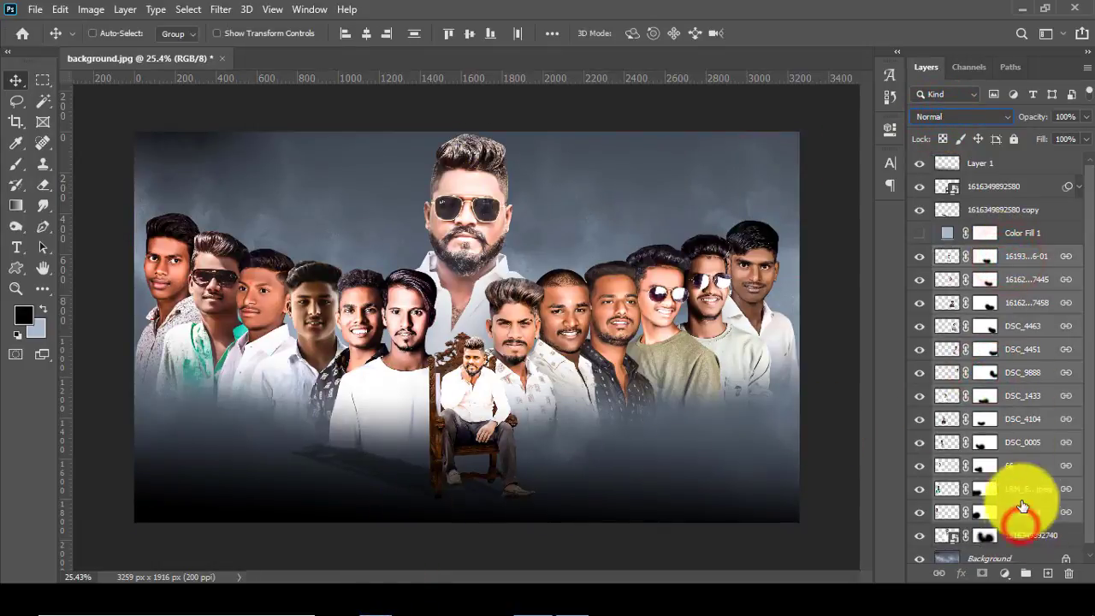
key(ctrl+t)
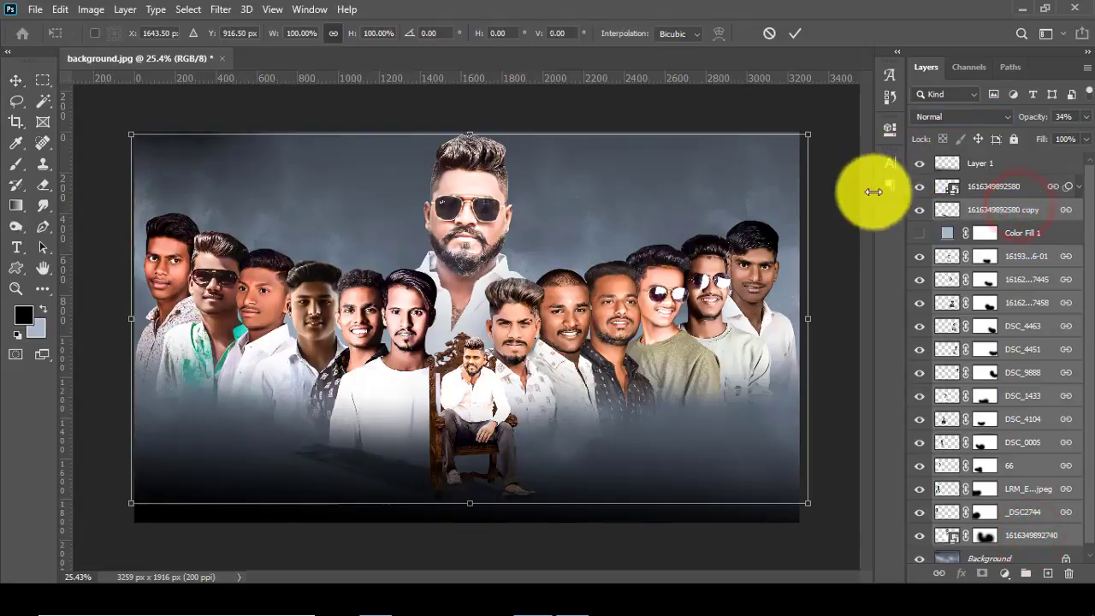
key(ctrl+0)
drag(773, 487, 768, 482)
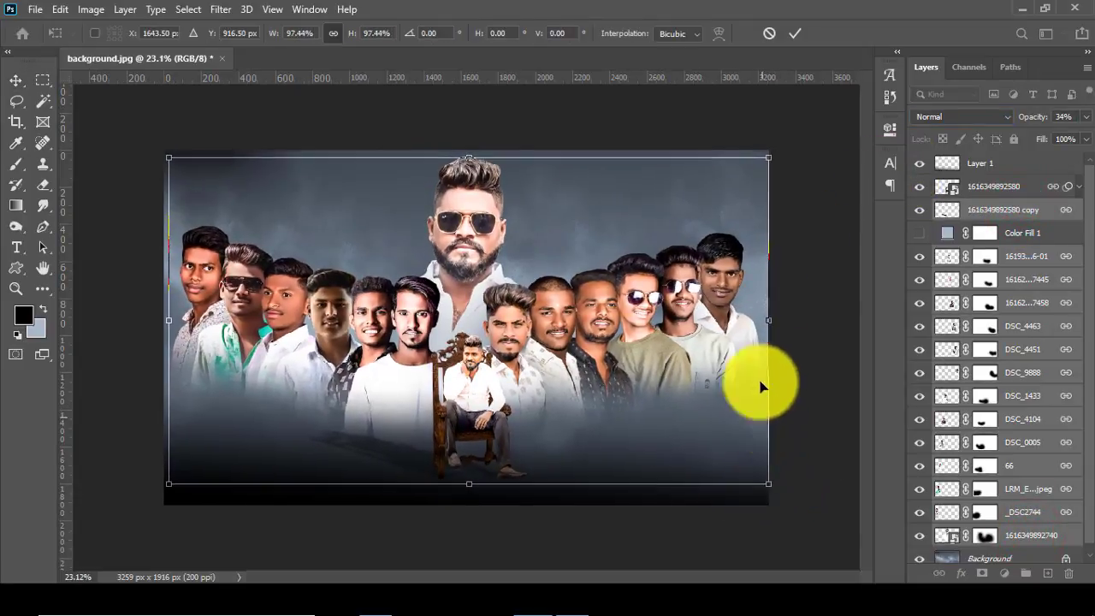
click(794, 32)
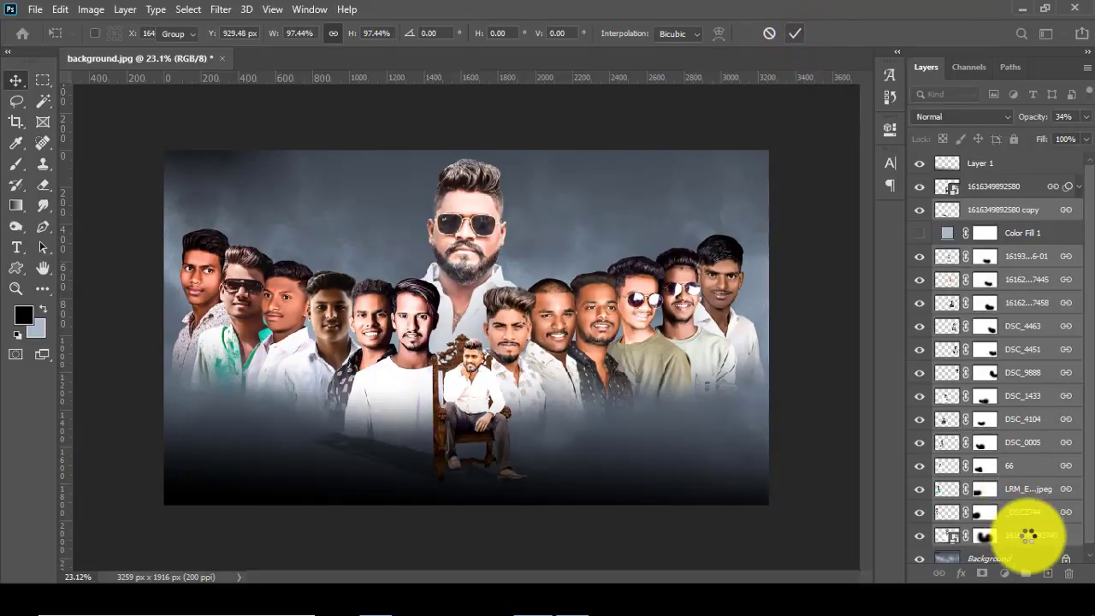
click(1027, 534)
key(ctrl+t)
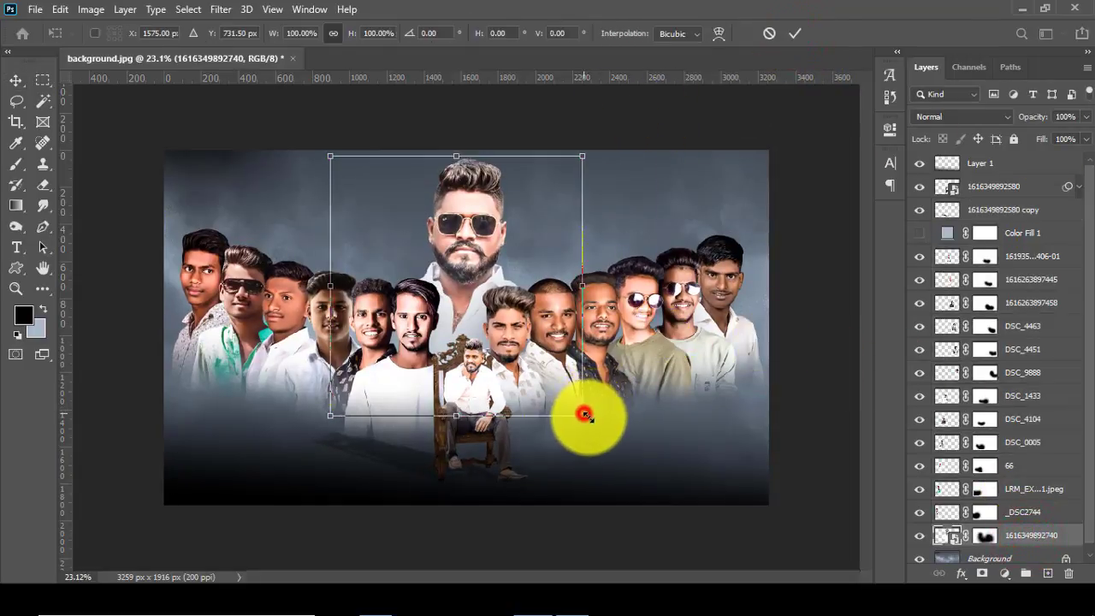
drag(584, 414, 586, 417)
click(787, 37)
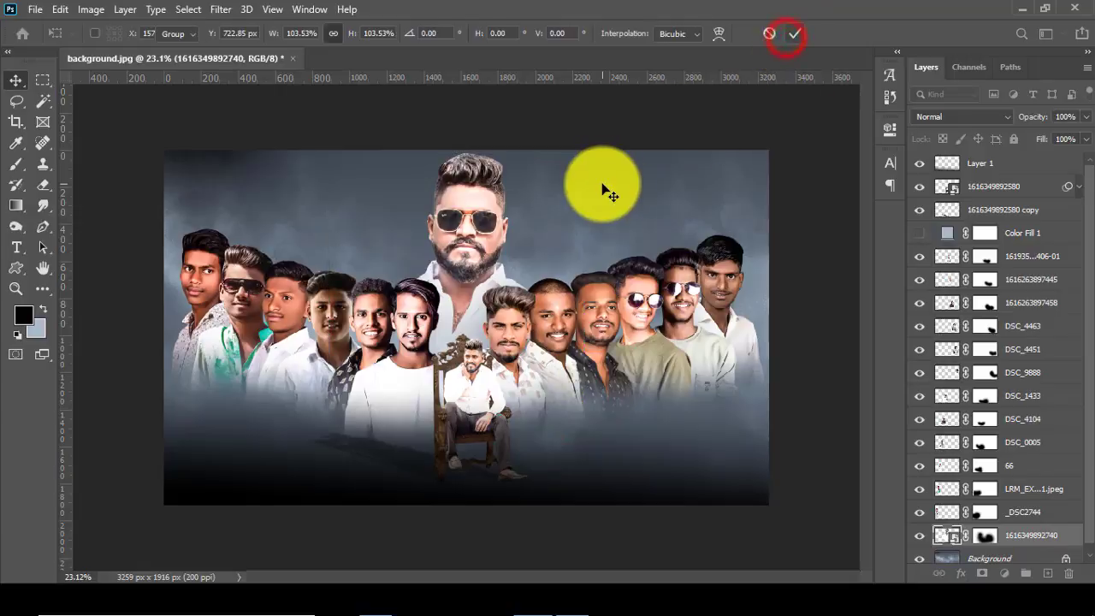
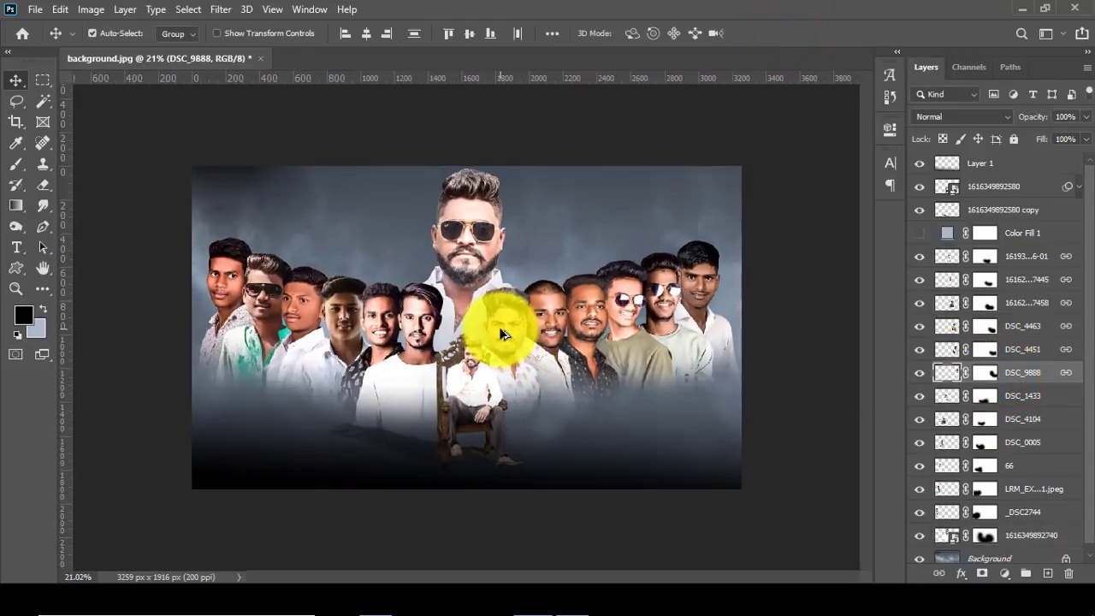
Step: Place the tiger-14700 image into the banner, enlarged and slightly tilted
click(375, 599)
drag(253, 514, 516, 284)
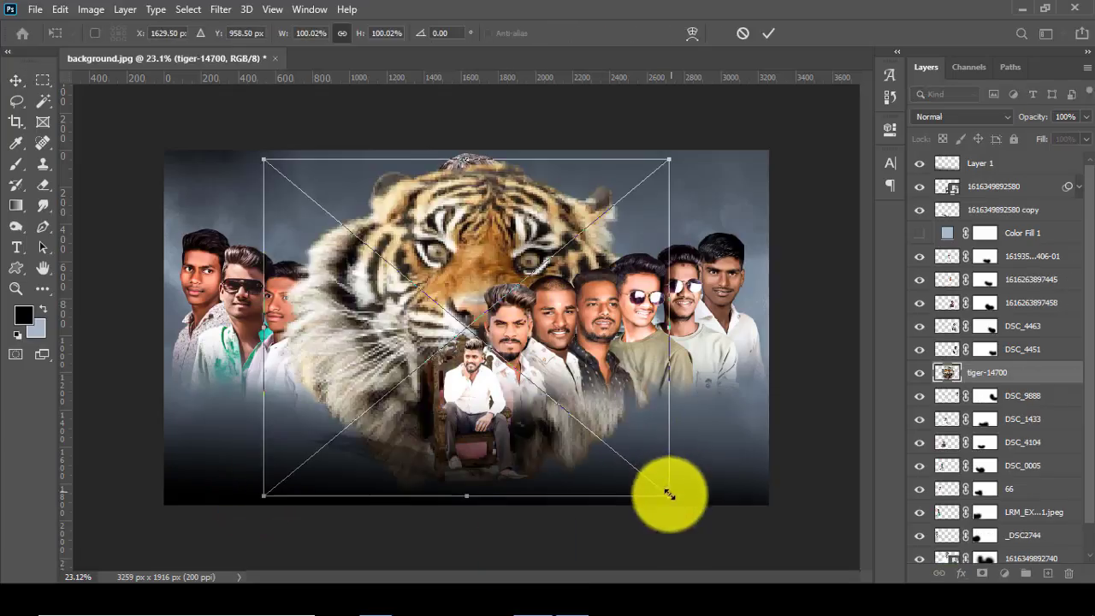
drag(666, 494, 704, 519)
drag(750, 453, 753, 443)
click(768, 33)
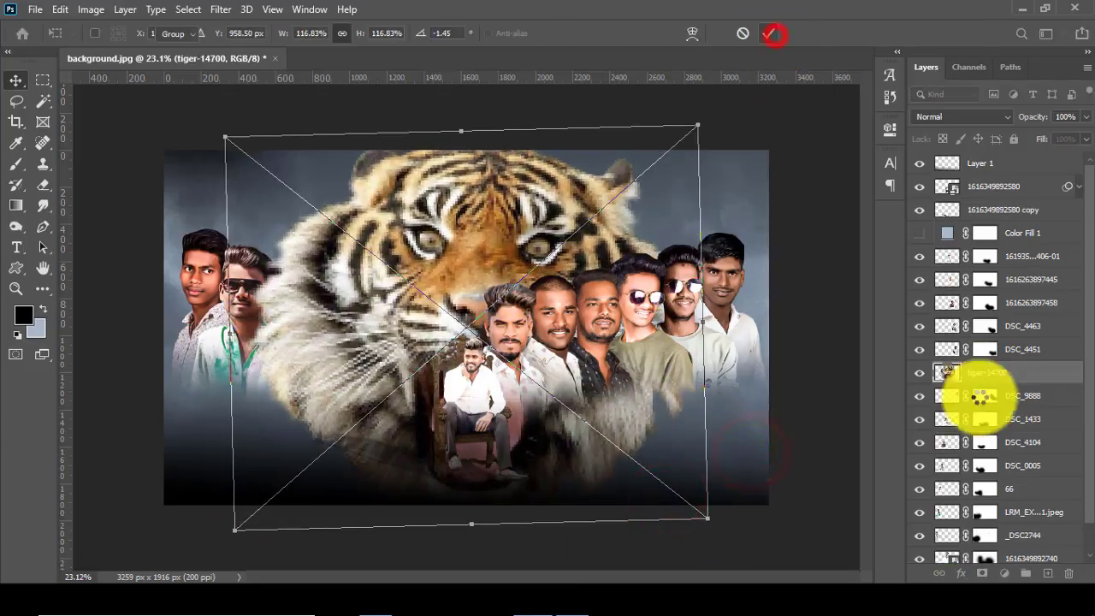
Step: Move the tiger layer just above Background, add a layer mask, and reposition and rotate it
drag(980, 373, 985, 513)
drag(990, 458, 990, 532)
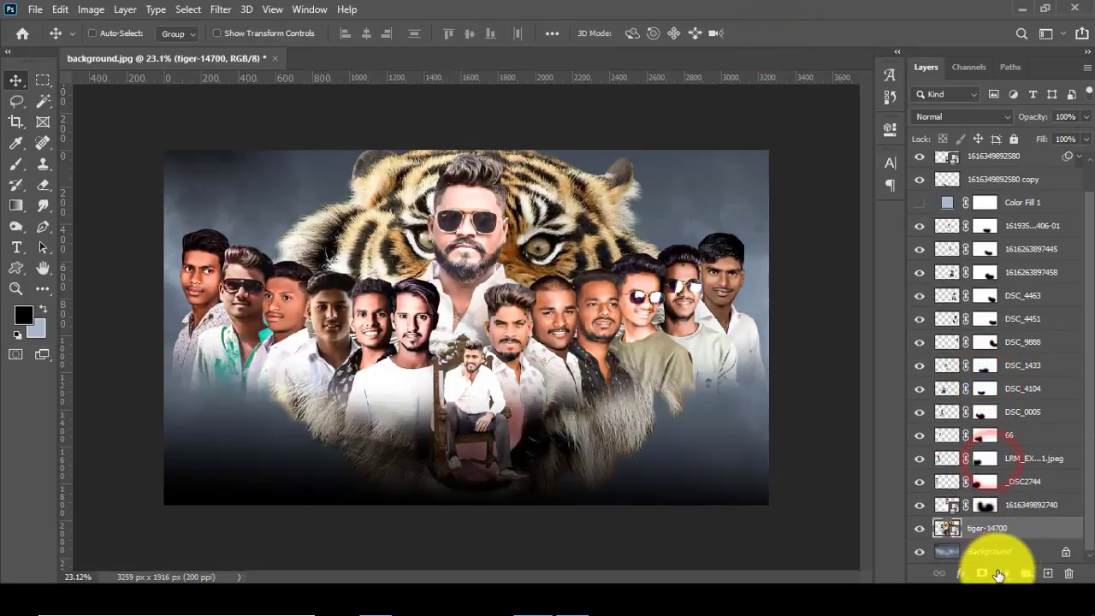
click(1004, 572)
click(945, 550)
drag(577, 225, 580, 216)
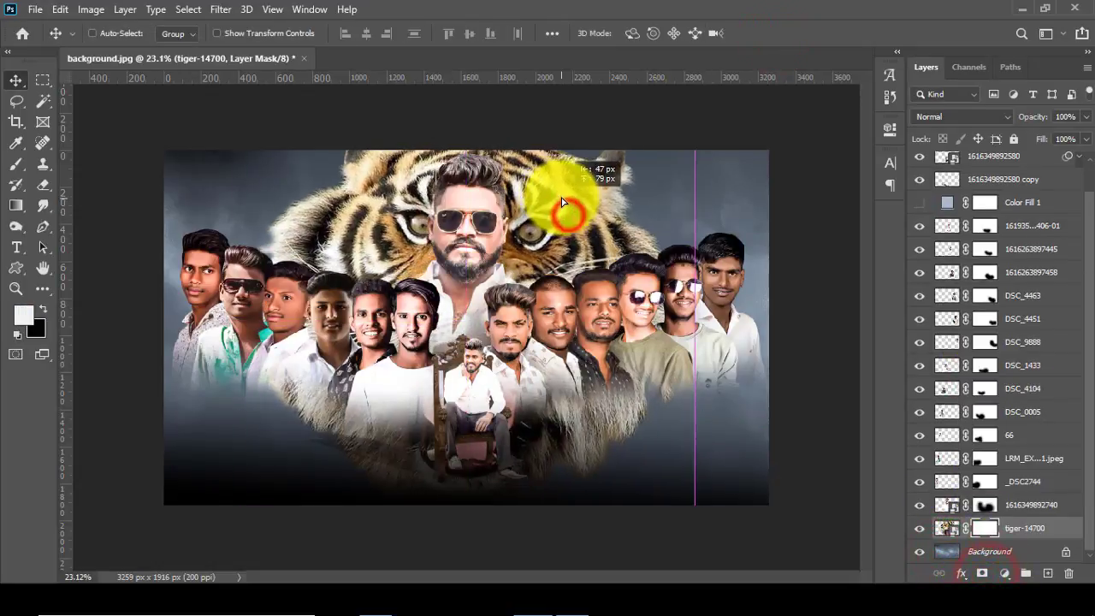
key(ctrl+t)
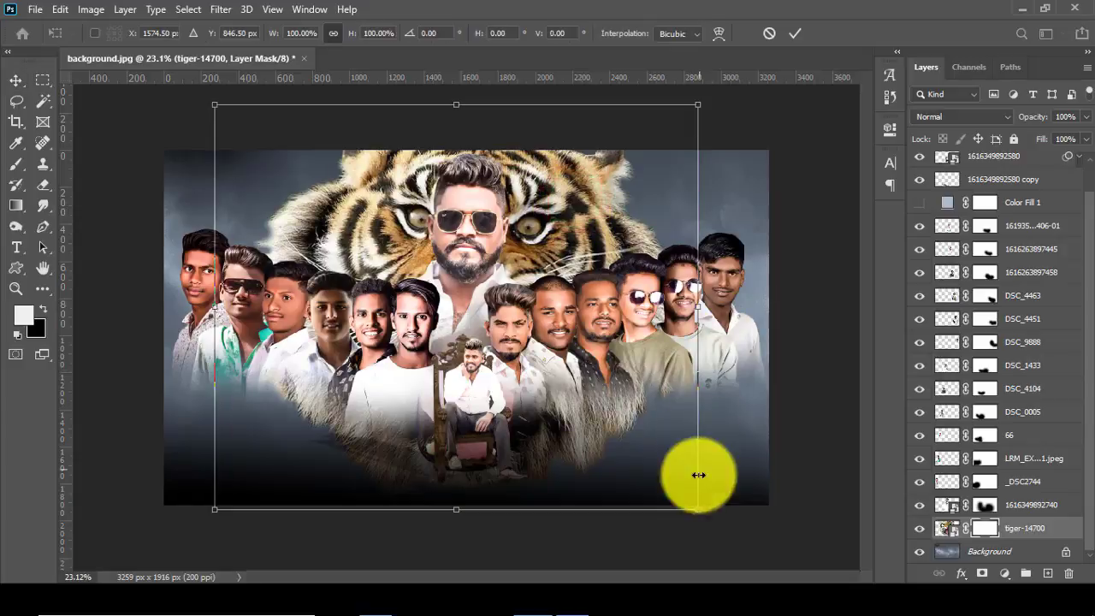
drag(704, 505, 768, 318)
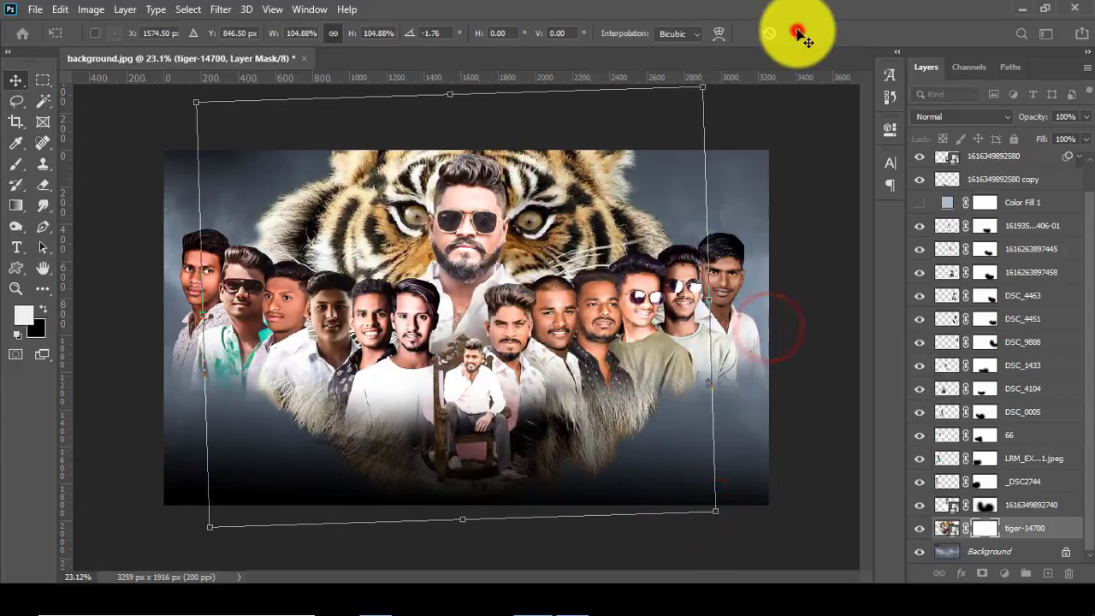
click(795, 33)
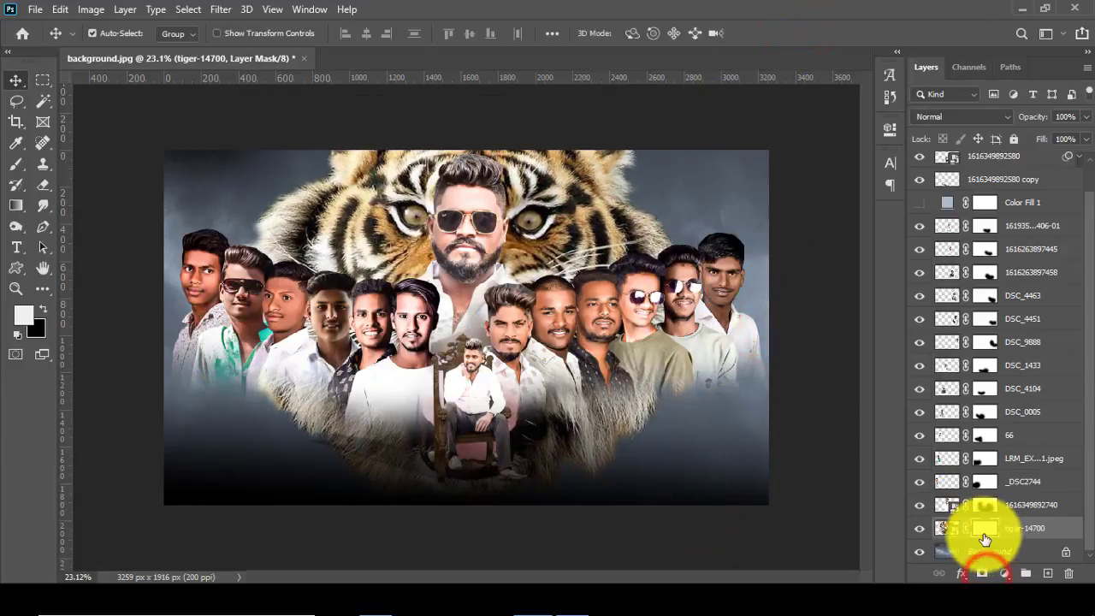
Step: Hide the tiger with a black mask, paint it back around the central man's head, and set it to Luminosity
key(ctrl+i)
click(15, 164)
drag(403, 236, 558, 290)
click(962, 116)
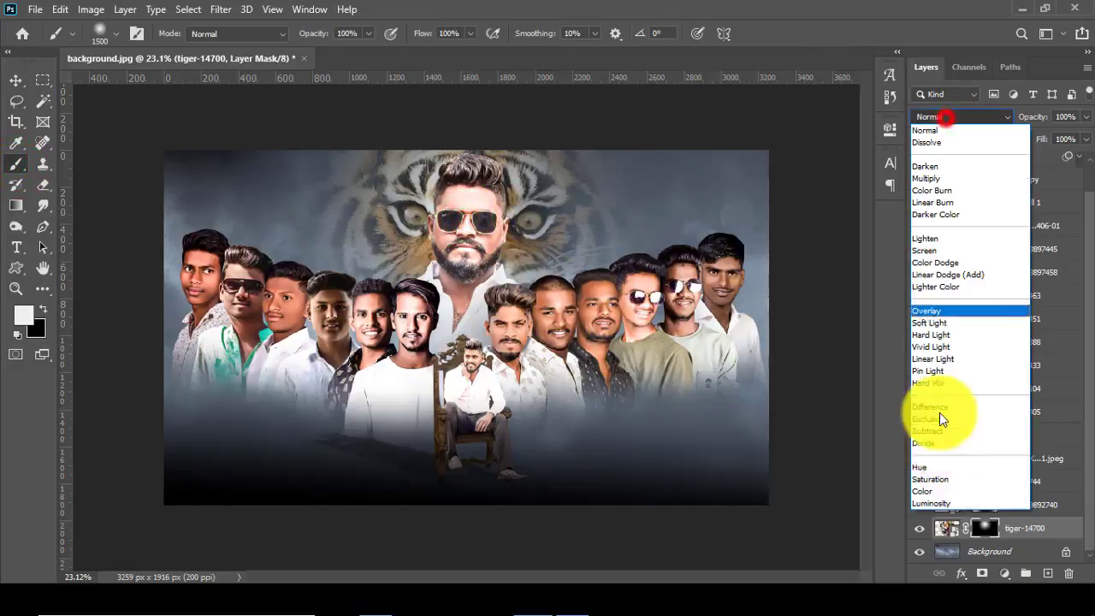
click(941, 502)
Step: Erase the tiger away from the central face and the top of the banner
click(43, 184)
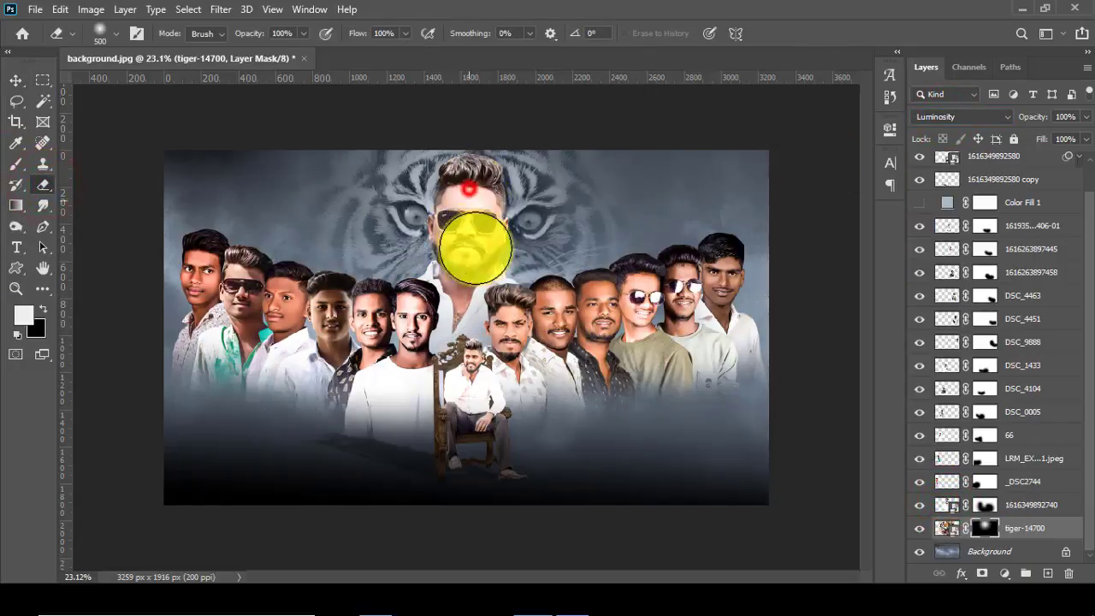
click(453, 313)
click(444, 115)
click(539, 105)
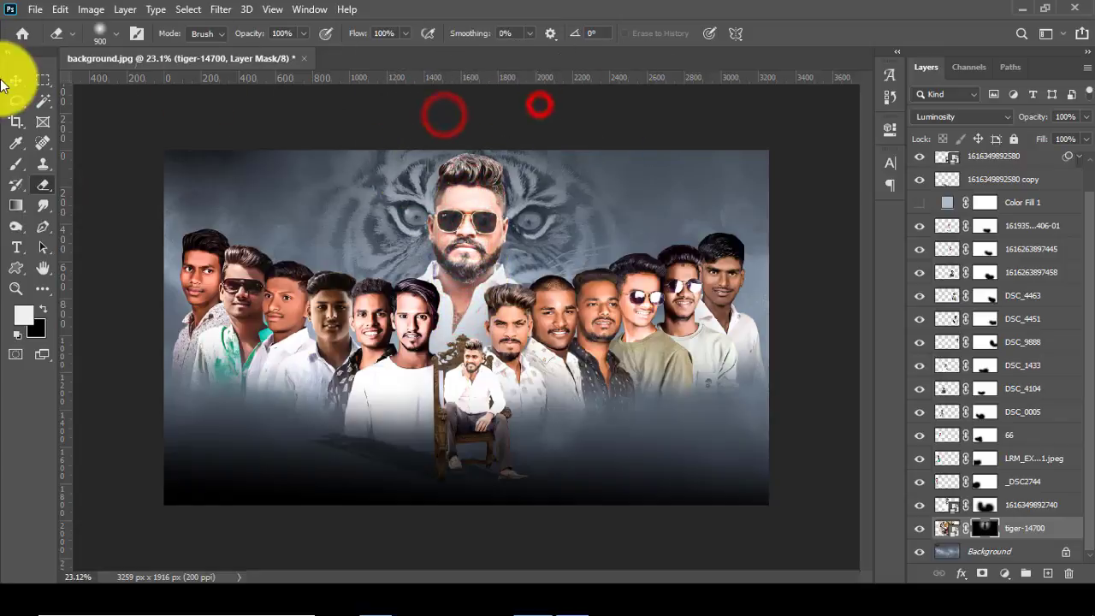
scroll(426, 208, down, 3)
scroll(568, 275, up, 3)
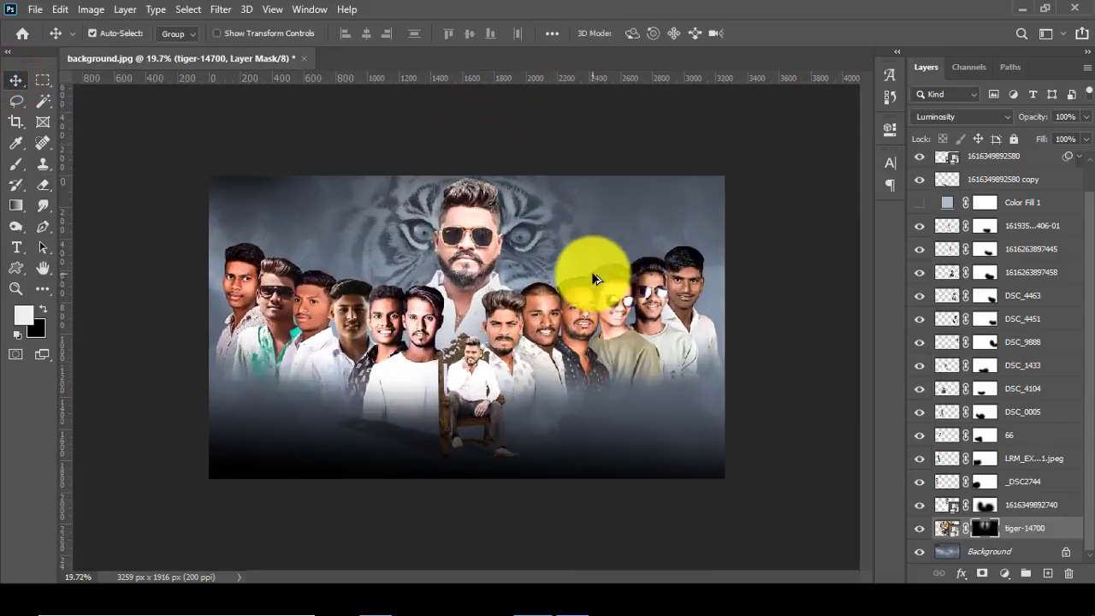
click(376, 599)
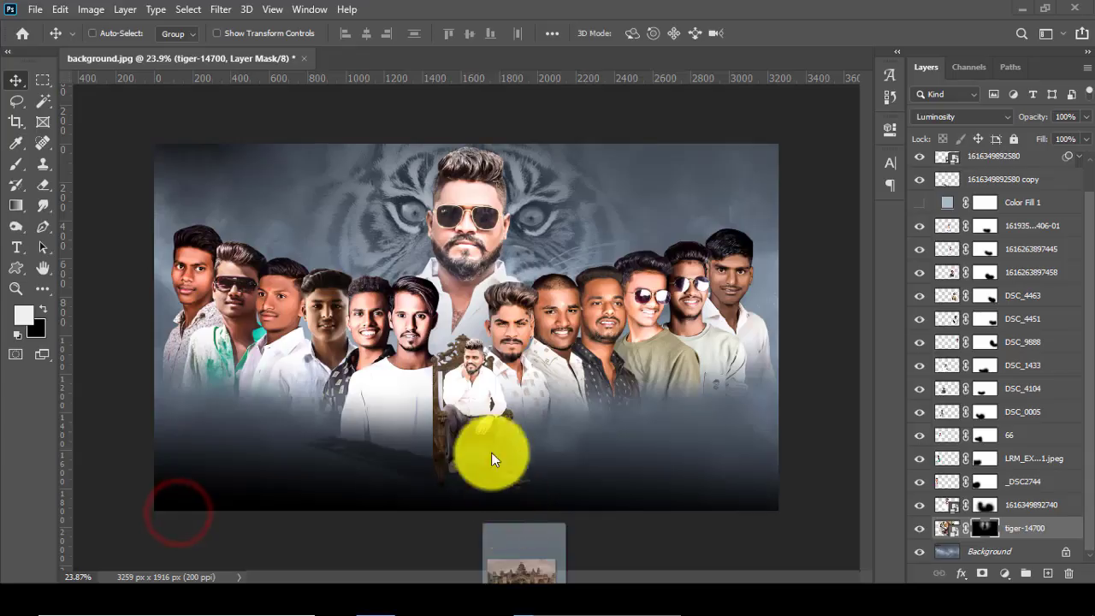
Step: Place the castle image slightly stretched taller and set its blend mode to Hard Light
drag(175, 505, 496, 453)
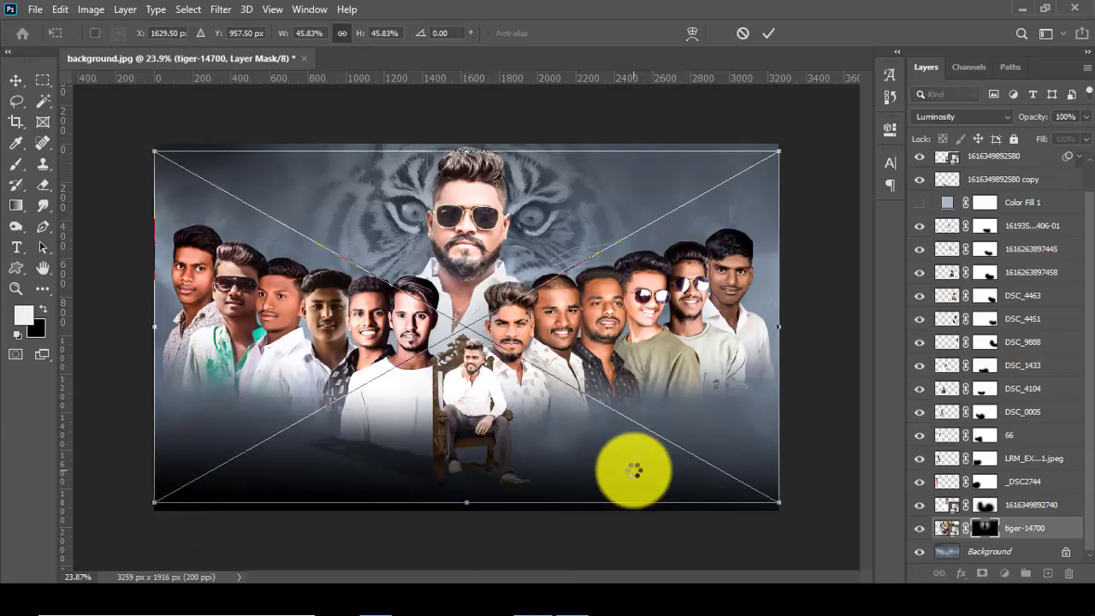
drag(466, 502, 466, 511)
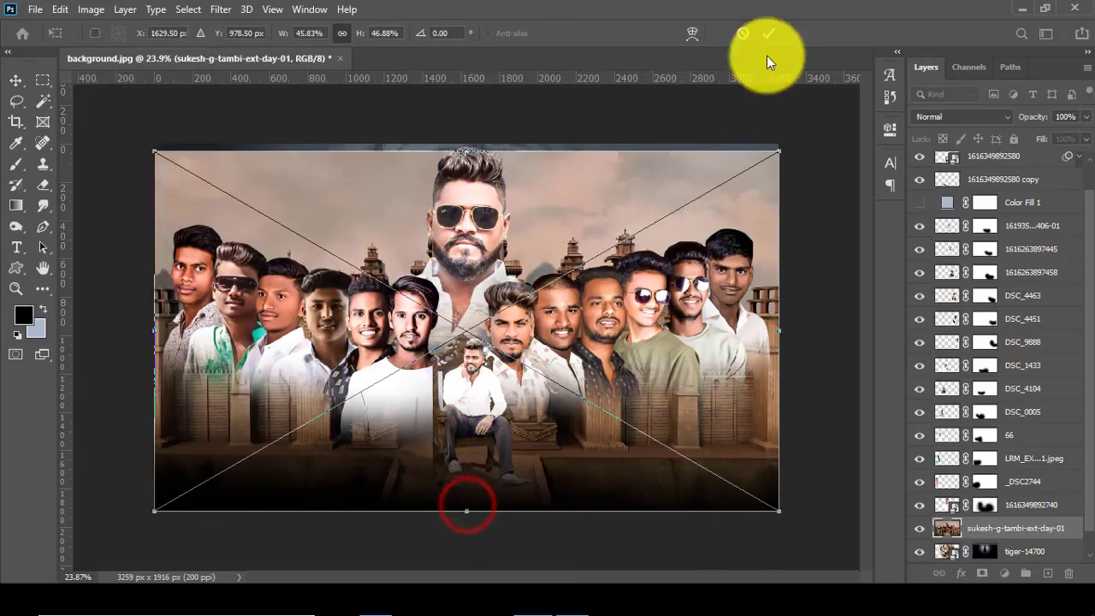
click(941, 118)
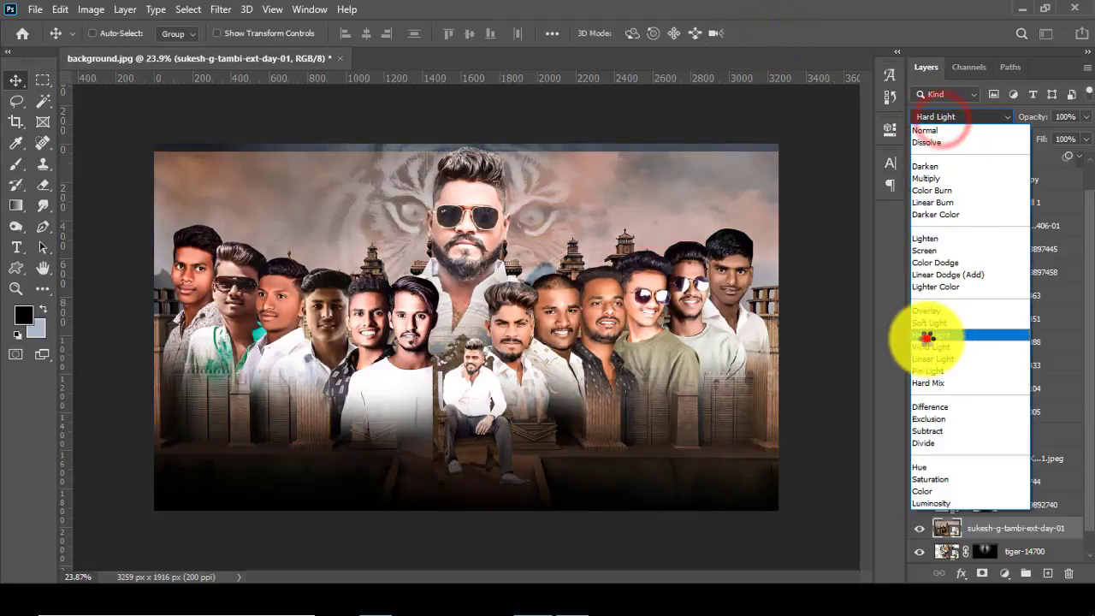
click(924, 338)
click(982, 573)
Step: Mask the castle layer in black and paint it back in along the bottom of the banner
click(43, 184)
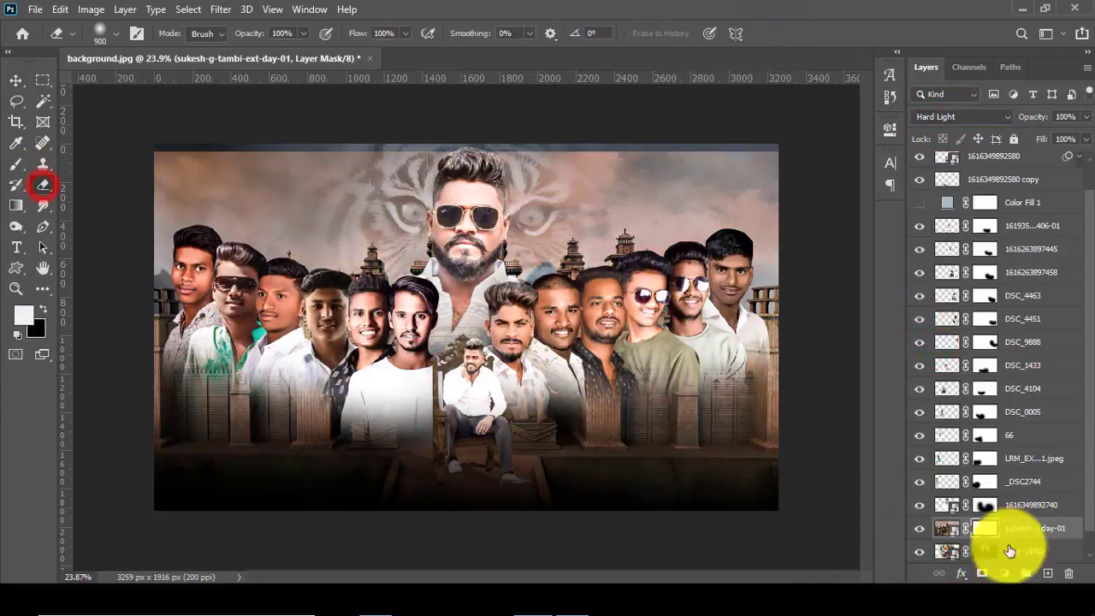
scroll(519, 382, down, 1)
key(ctrl+i)
click(19, 163)
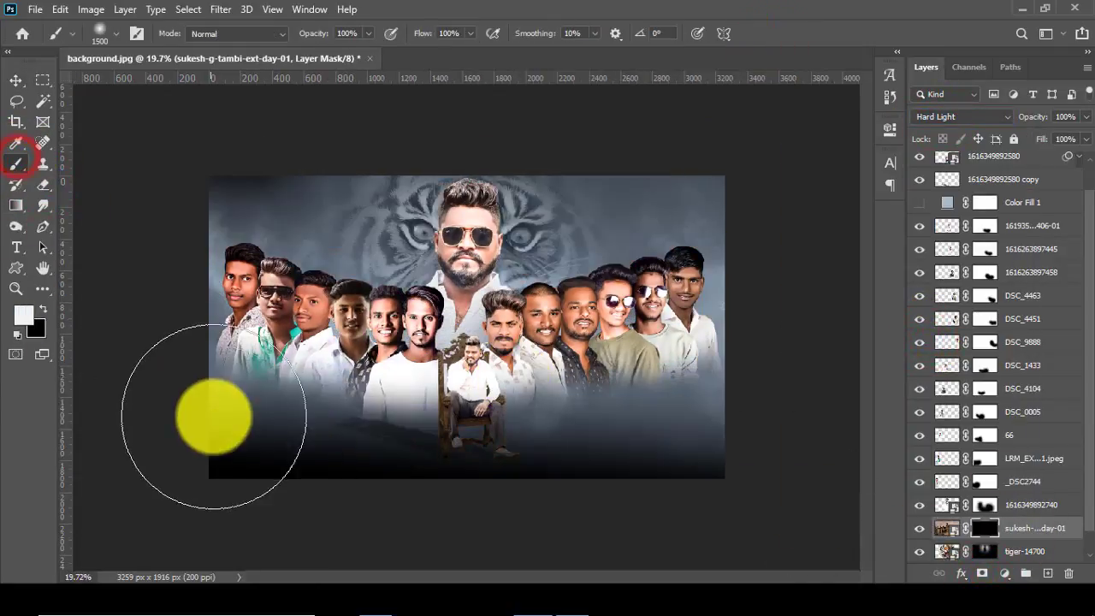
click(282, 489)
click(371, 501)
click(594, 496)
drag(595, 496, 694, 470)
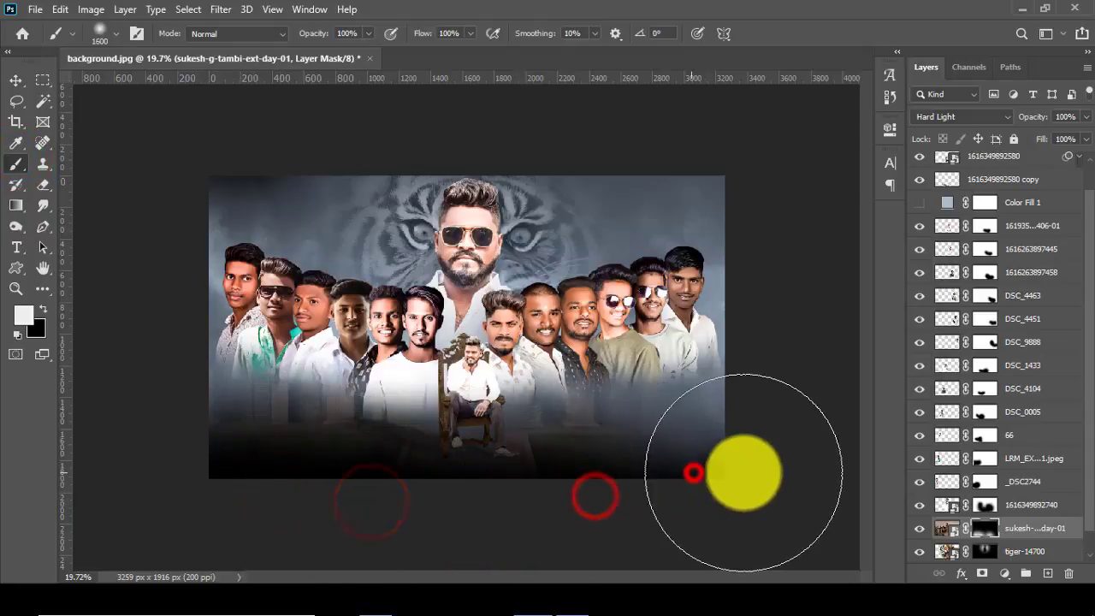
Step: Drag the game-imagery city battle picture from the source folder into the banner
key(v)
scroll(547, 313, up, 1)
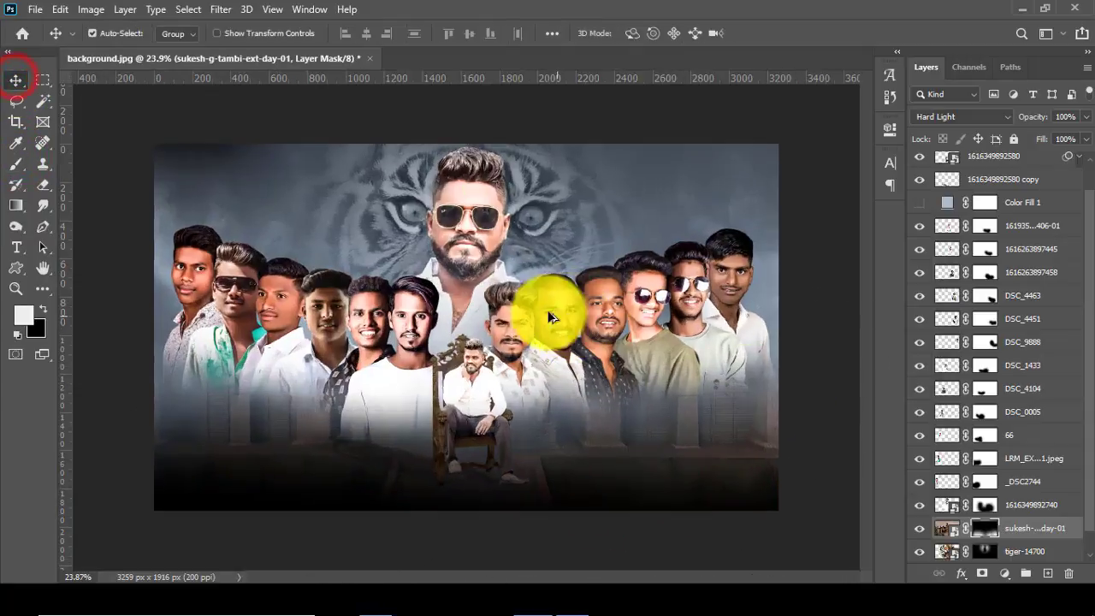
scroll(530, 289, up, 1)
scroll(525, 305, up, 1)
scroll(525, 305, down, 1)
click(376, 603)
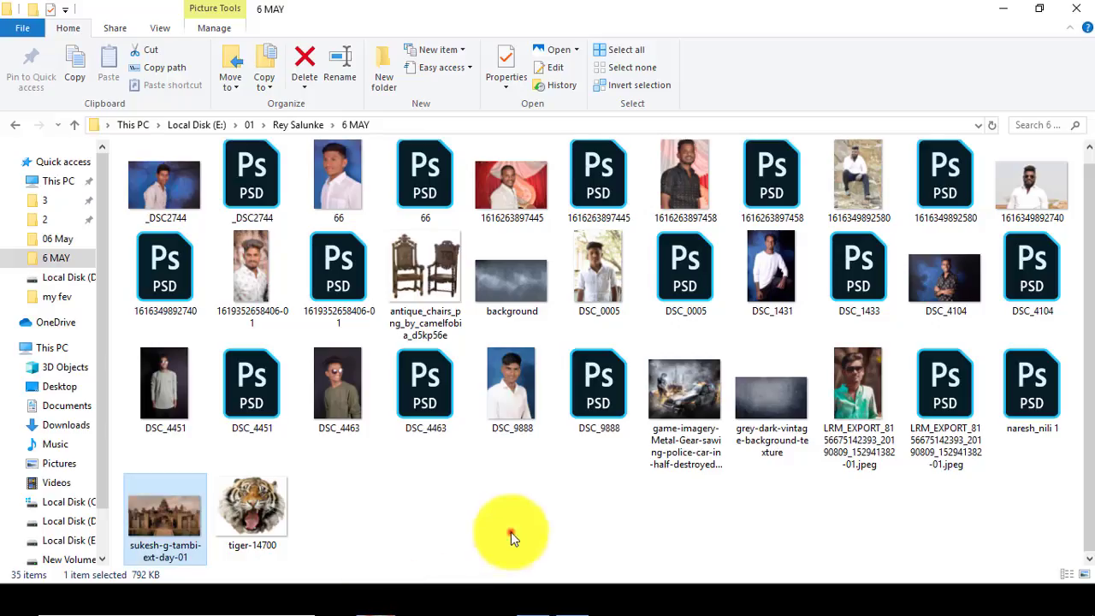
click(511, 532)
click(671, 396)
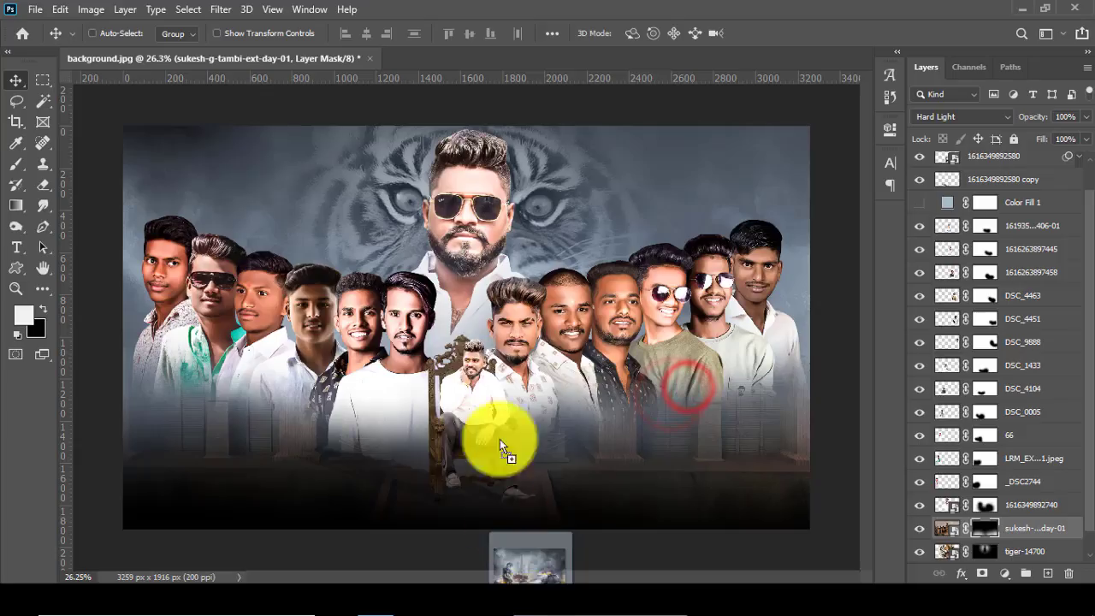
drag(513, 535, 476, 305)
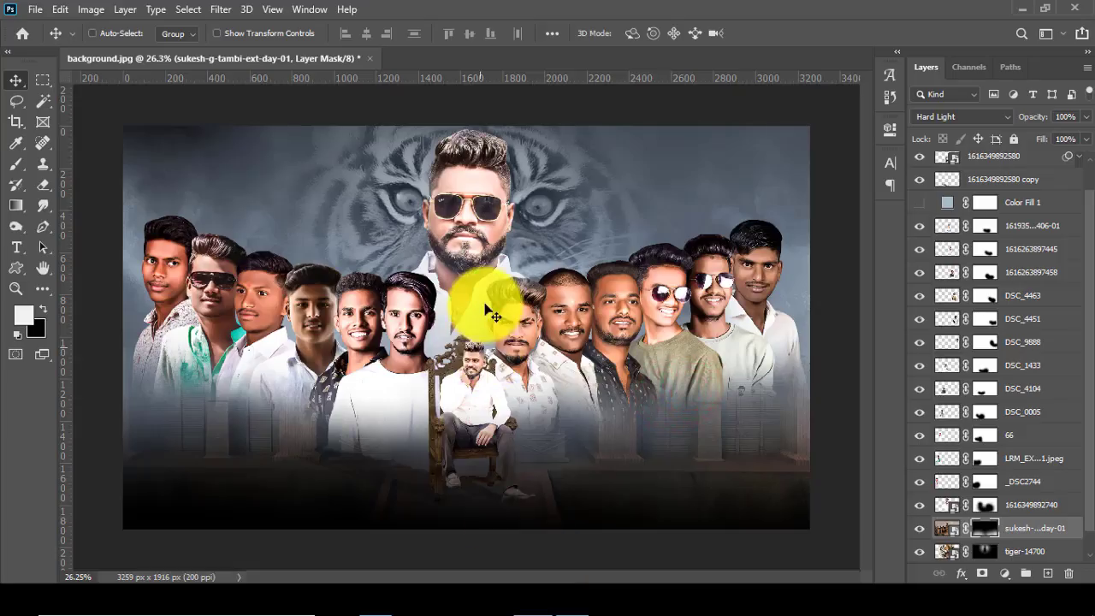
Step: Commit and rasterize the city scene, then clone cloudy sky over the soldier and tank
key(Return)
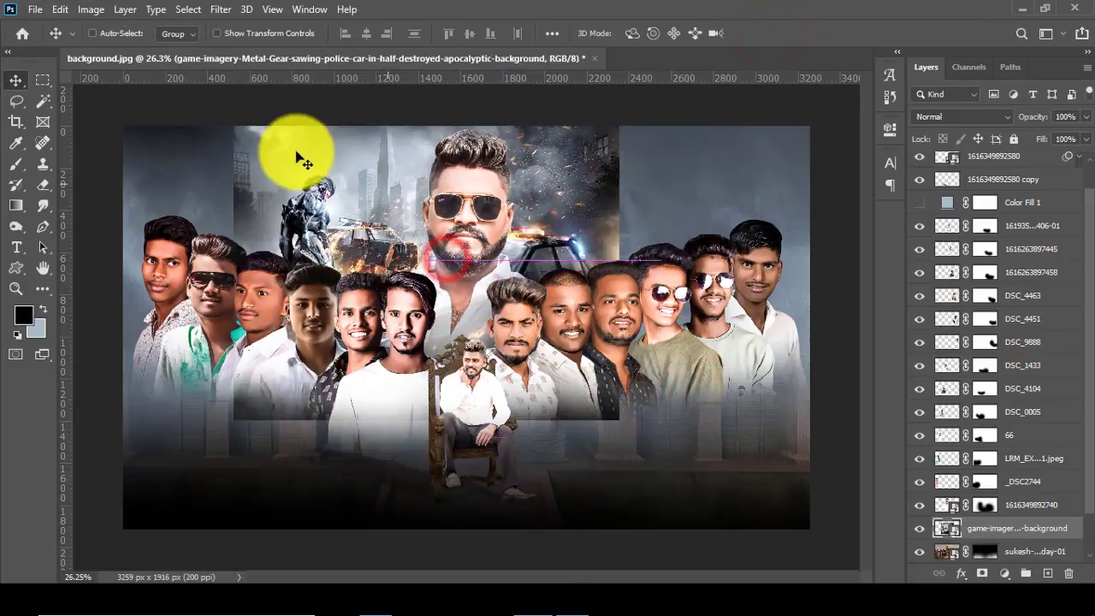
scroll(313, 162, up, 1)
click(43, 163)
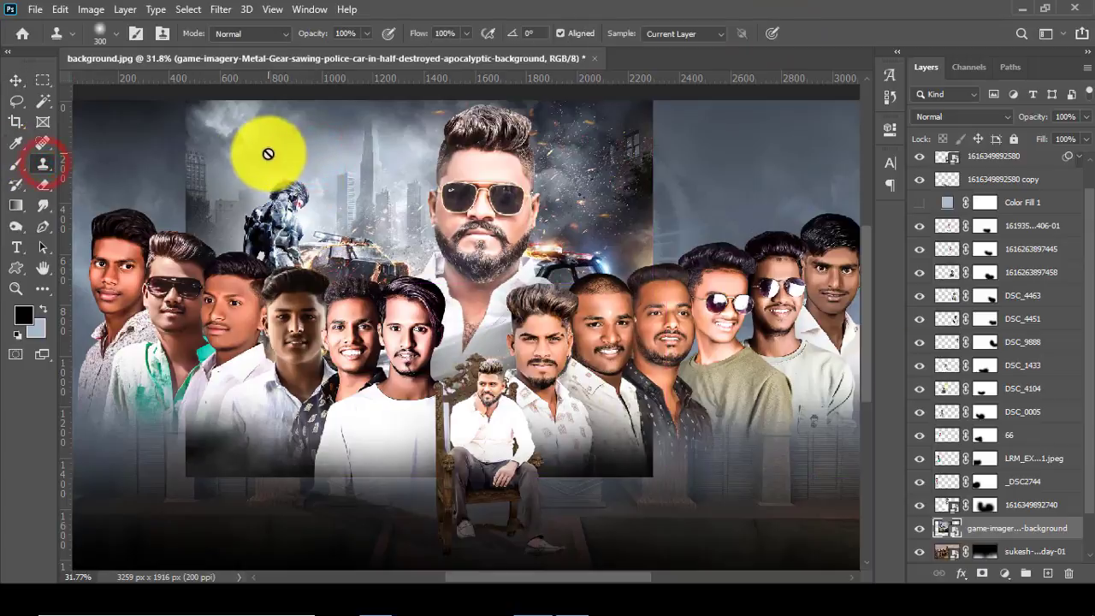
right_click(978, 530)
click(818, 293)
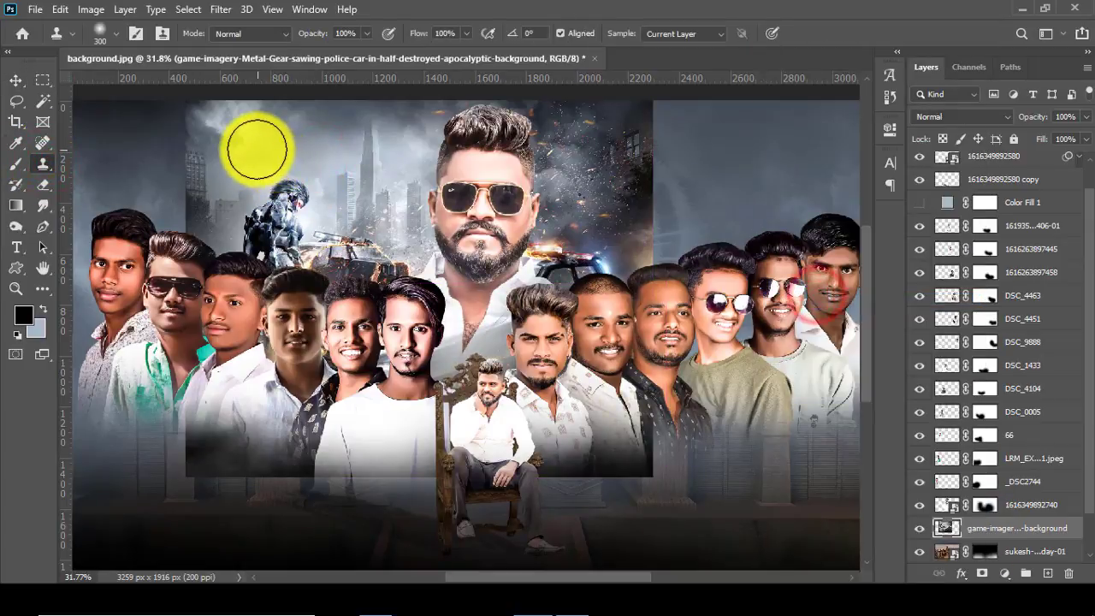
mouse_move(295, 188)
mouse_down()
mouse_move(276, 245)
mouse_move(259, 221)
mouse_up()
click(298, 152)
drag(308, 175, 325, 245)
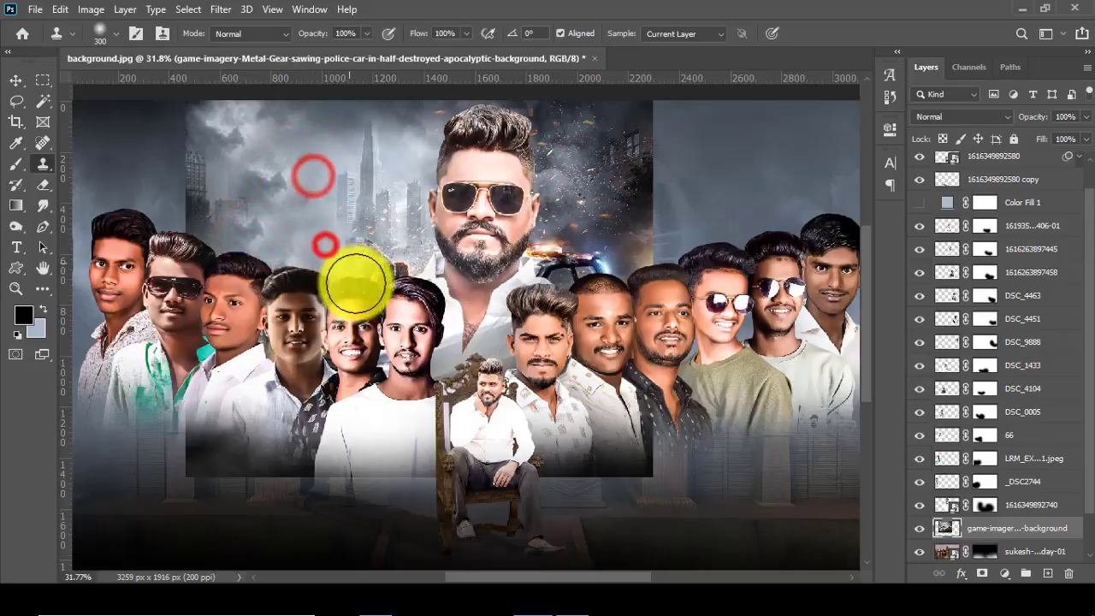
Step: Reposition the city scene and stretch it wider across the banner, to about 155%
click(15, 79)
scroll(410, 242, down, 2)
key(ctrl+t)
scroll(411, 242, down, 2)
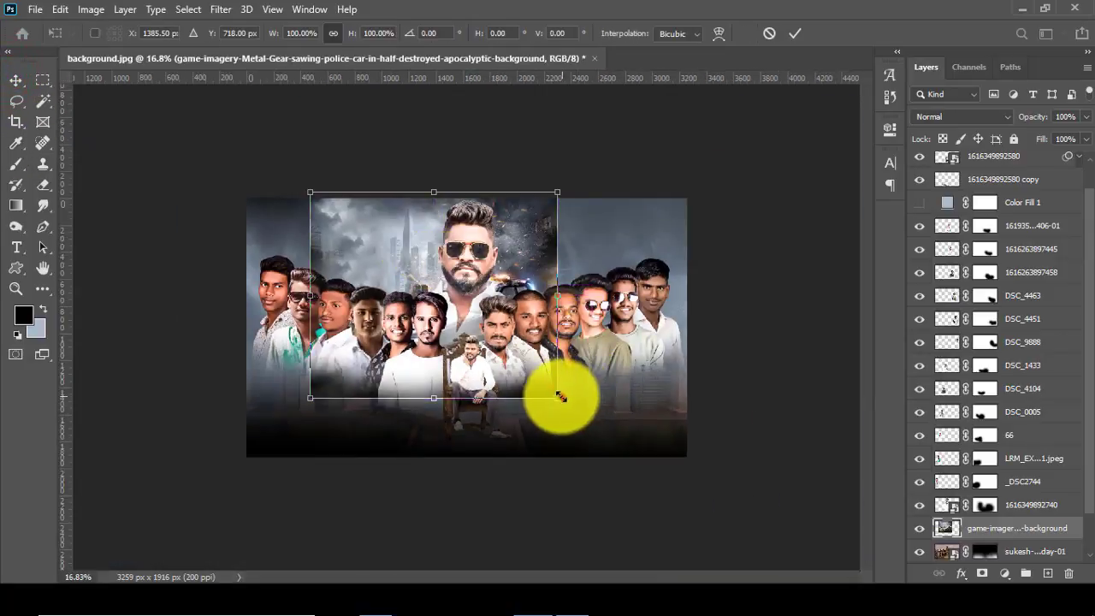
drag(561, 391, 598, 391)
drag(502, 309, 501, 385)
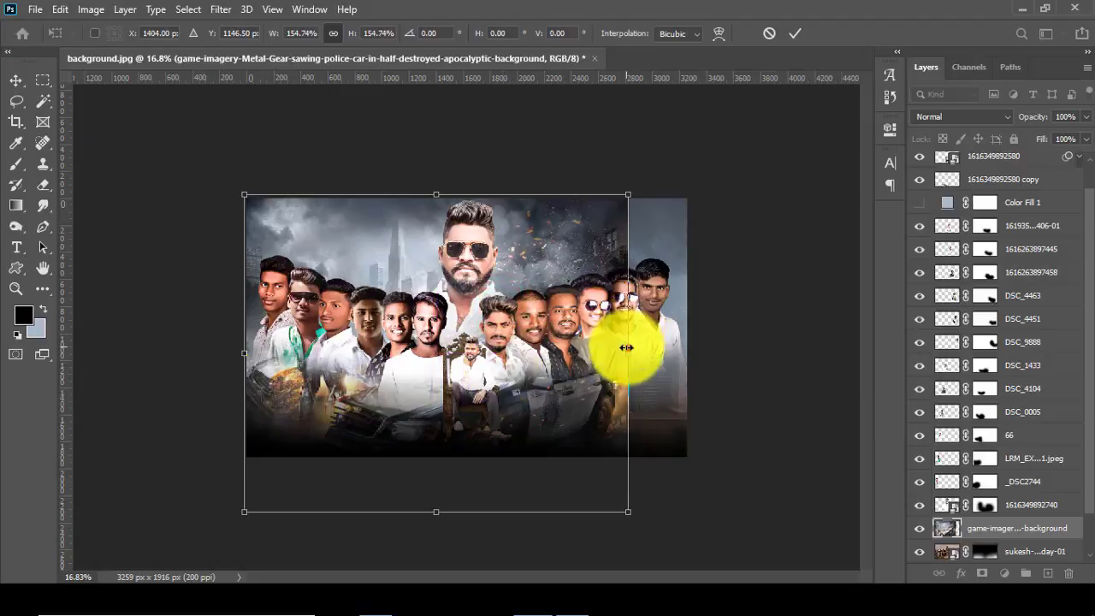
drag(631, 353, 688, 353)
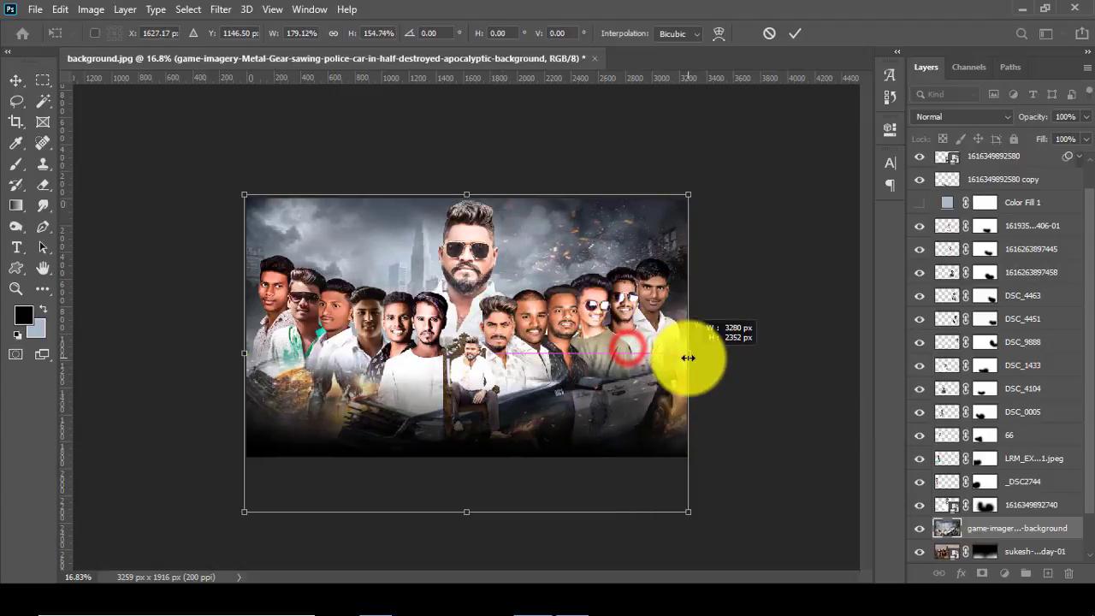
click(949, 116)
Step: Set the city scene to Hard Light with a black-filled mask, ready to paint white
click(929, 338)
click(982, 572)
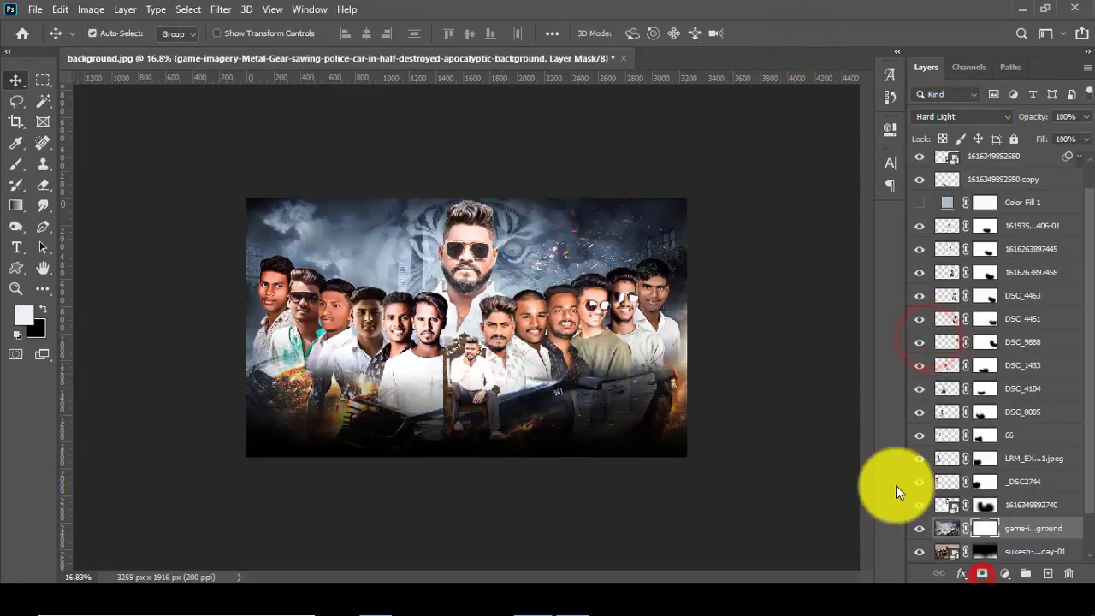
key(ctrl+i)
key(x)
click(15, 162)
Step: Paint clouds back in along the banner's top-left and top-right edges
drag(229, 221, 298, 208)
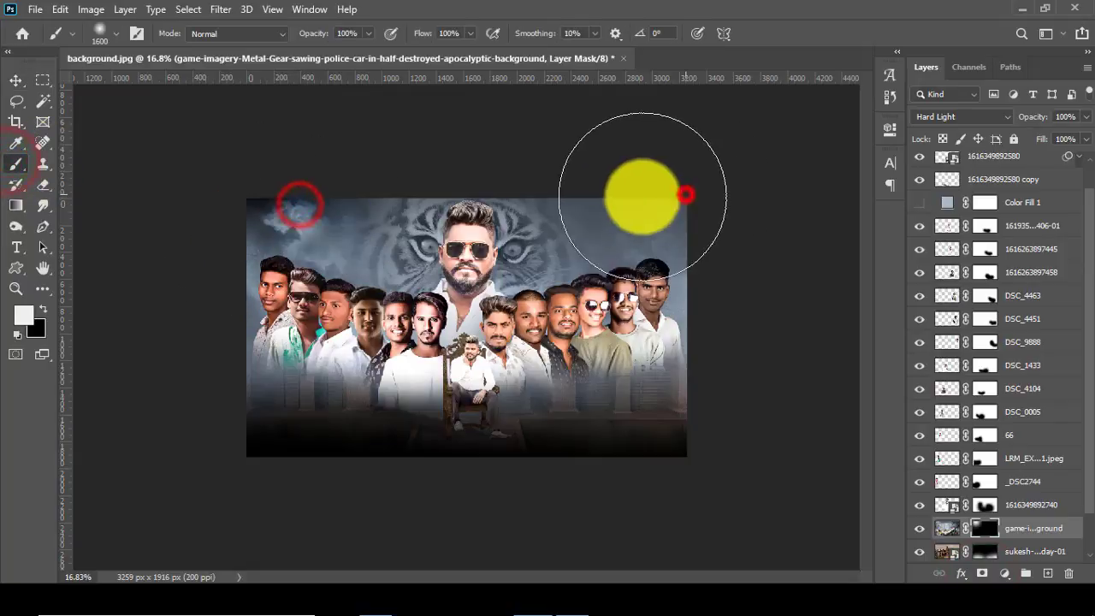
drag(631, 183, 687, 190)
drag(736, 305, 604, 190)
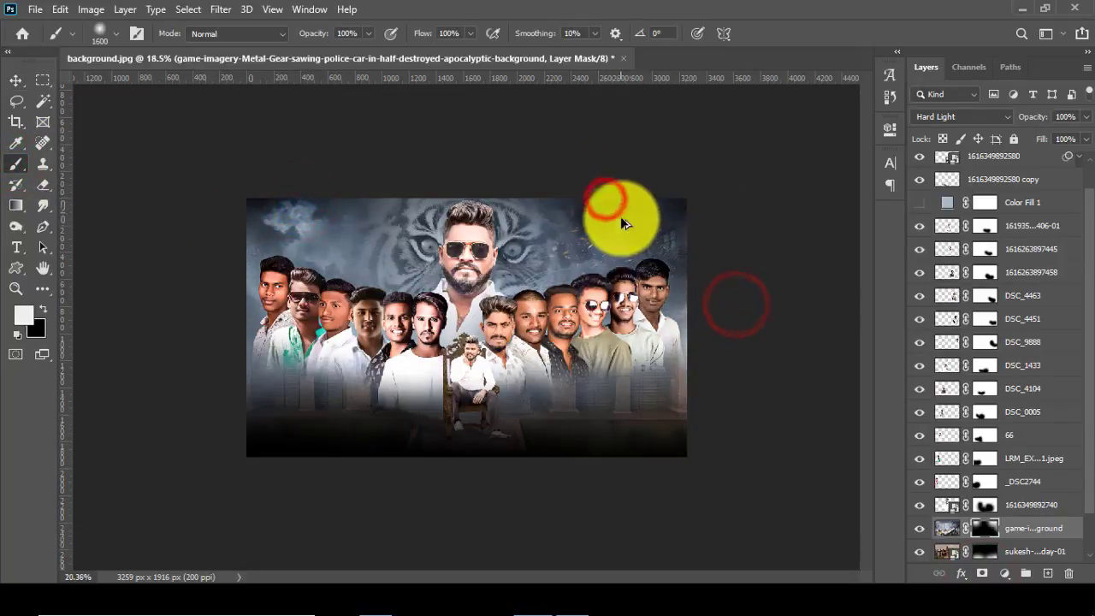
click(43, 183)
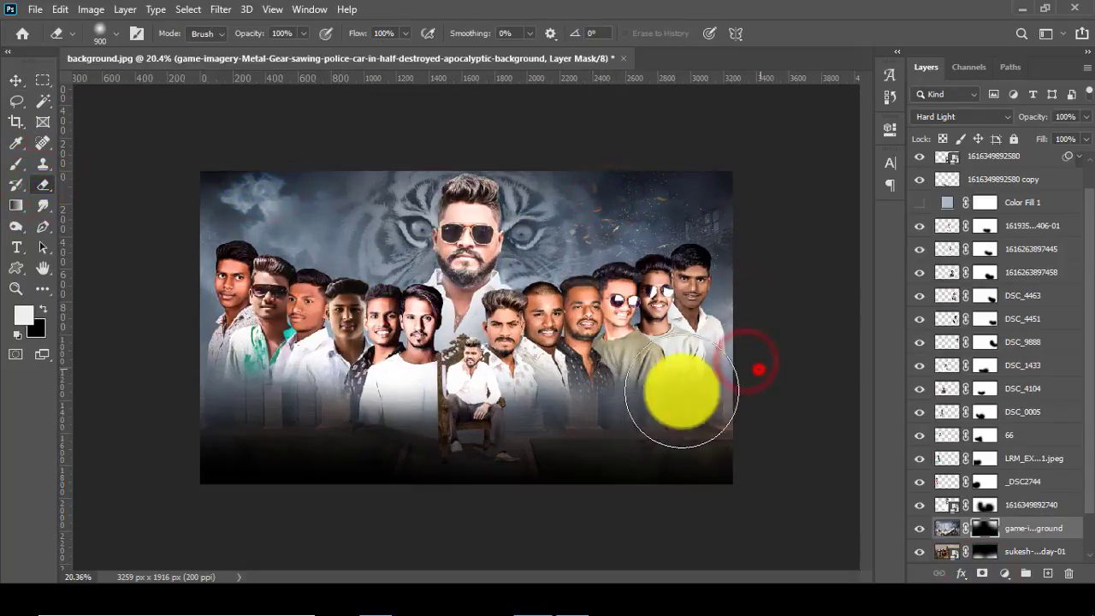
click(16, 163)
click(434, 538)
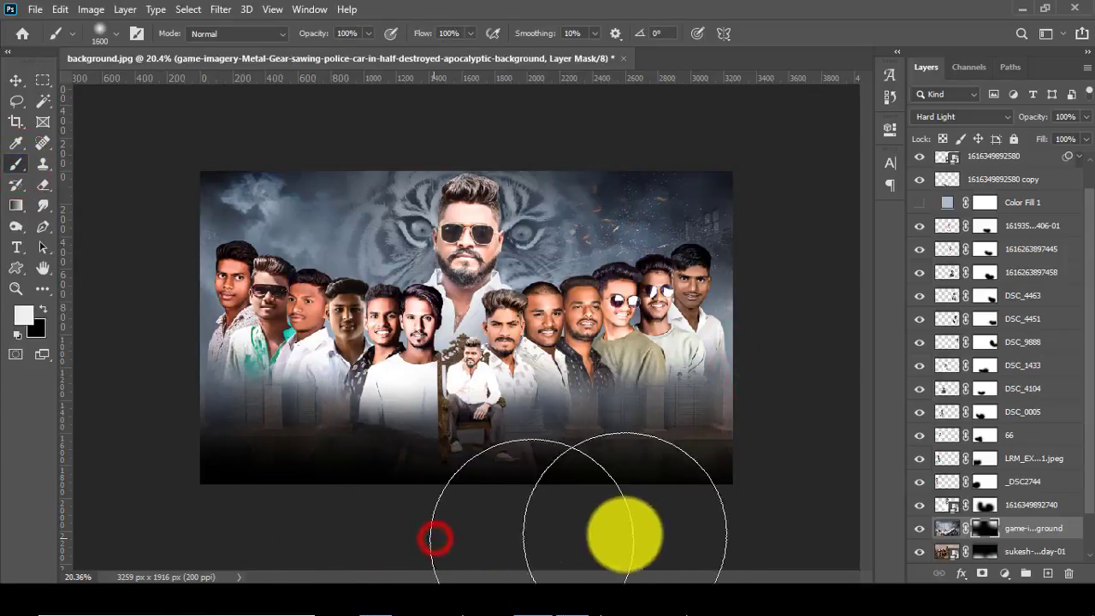
click(686, 528)
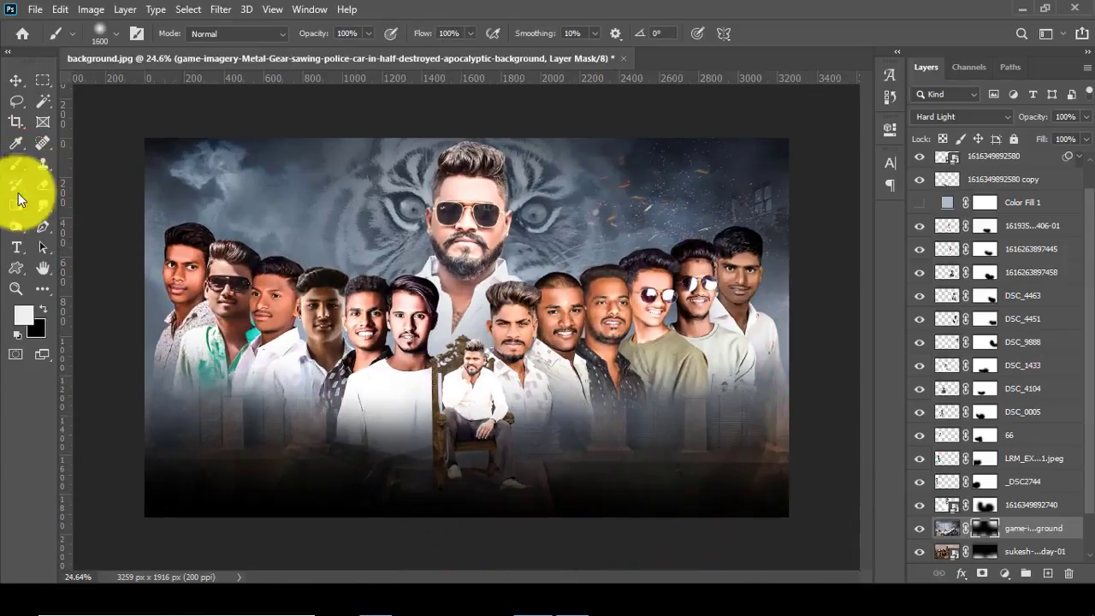
Step: Erase the mask around the tiger's eye, the left-hand faces and the lower left
click(34, 186)
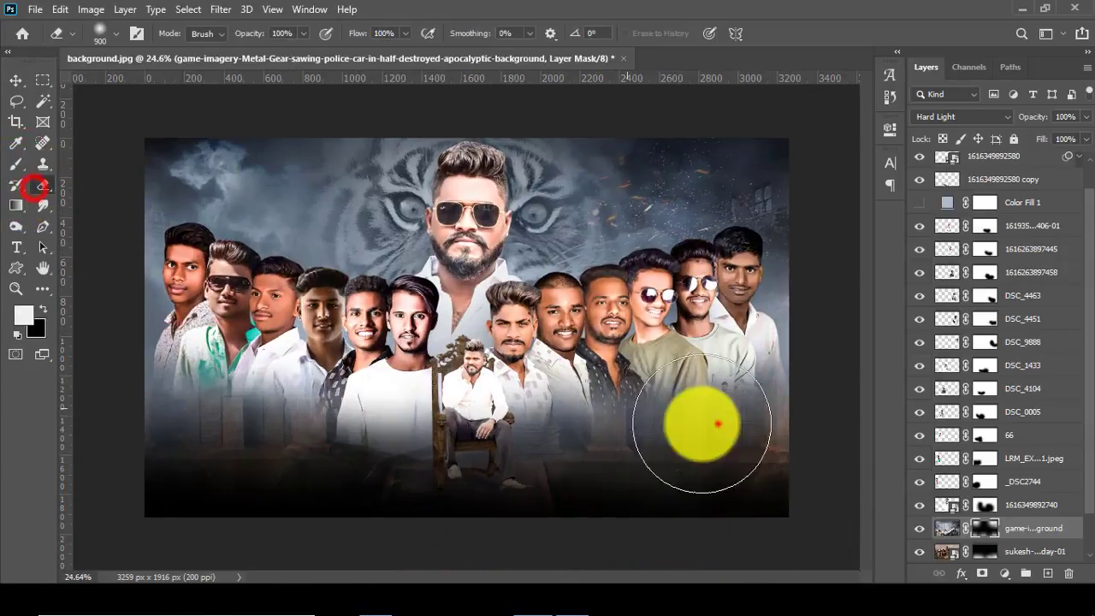
click(395, 202)
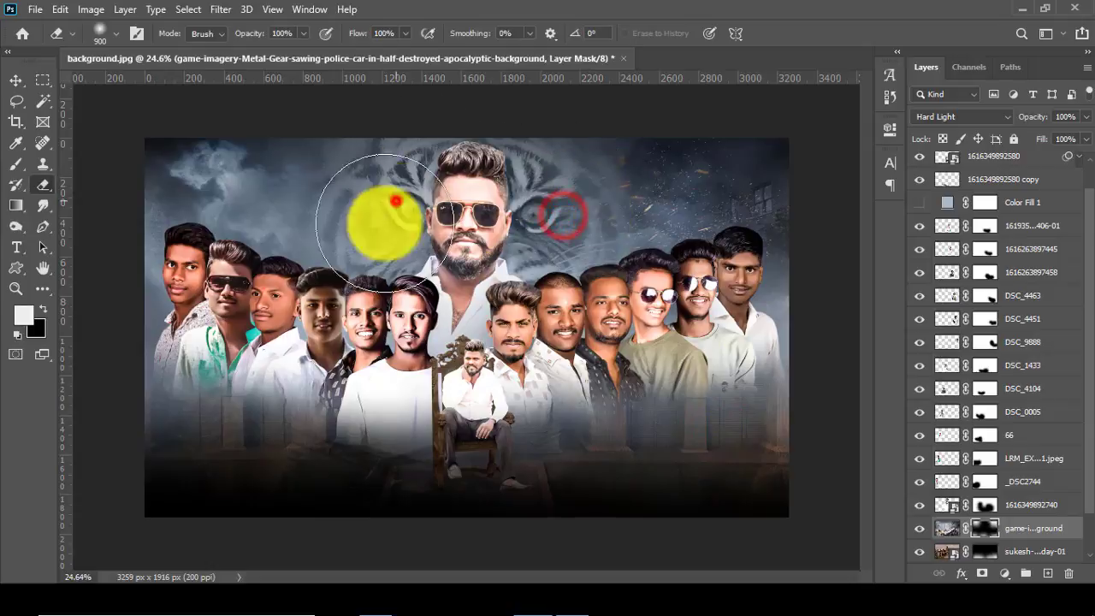
click(16, 162)
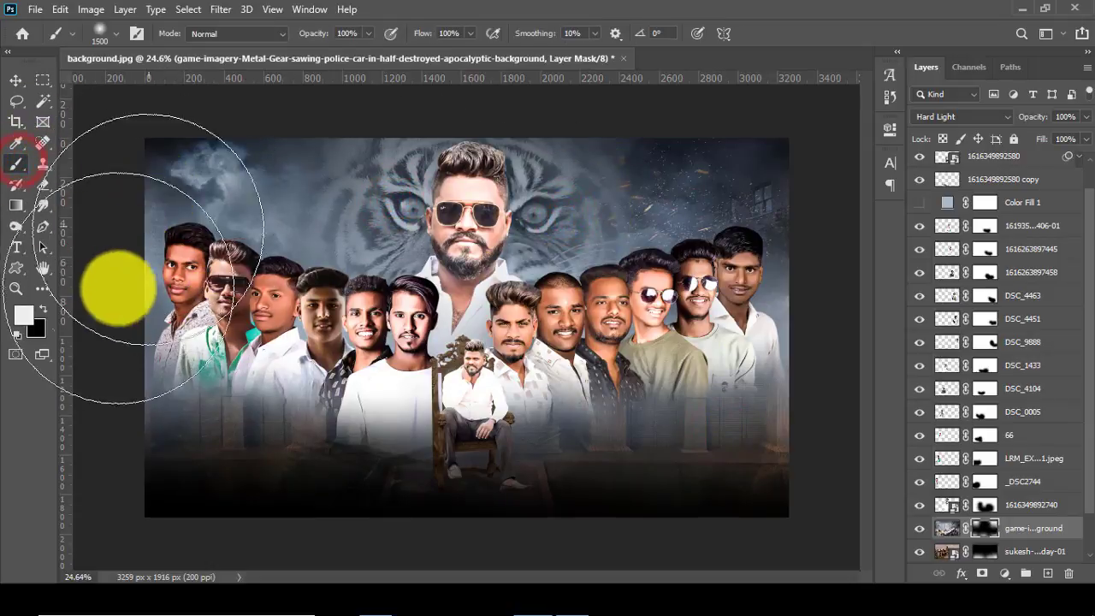
click(108, 308)
click(145, 152)
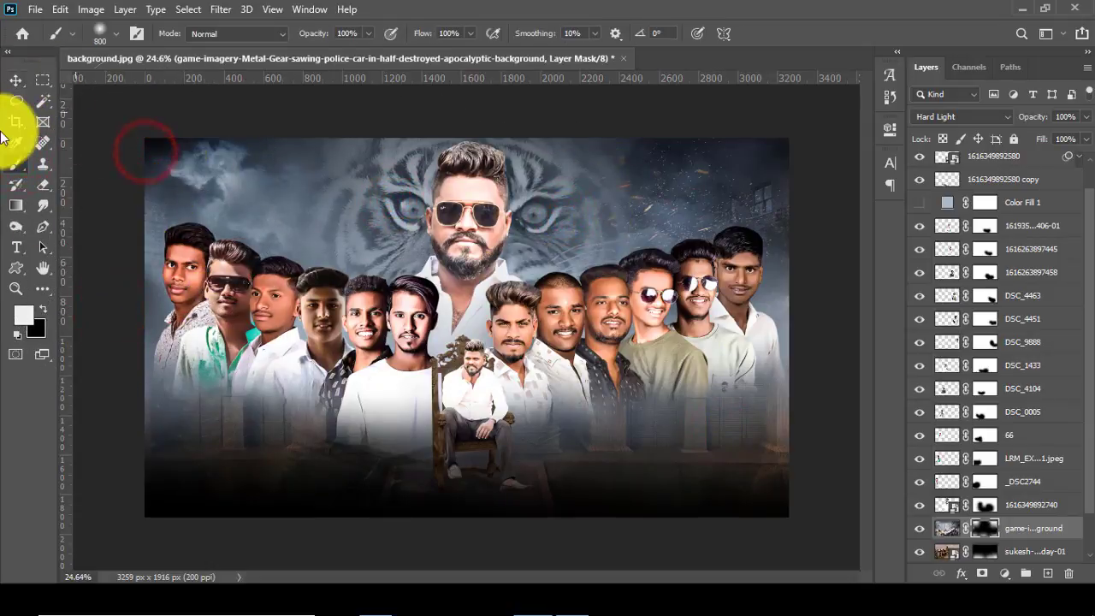
click(43, 183)
click(295, 227)
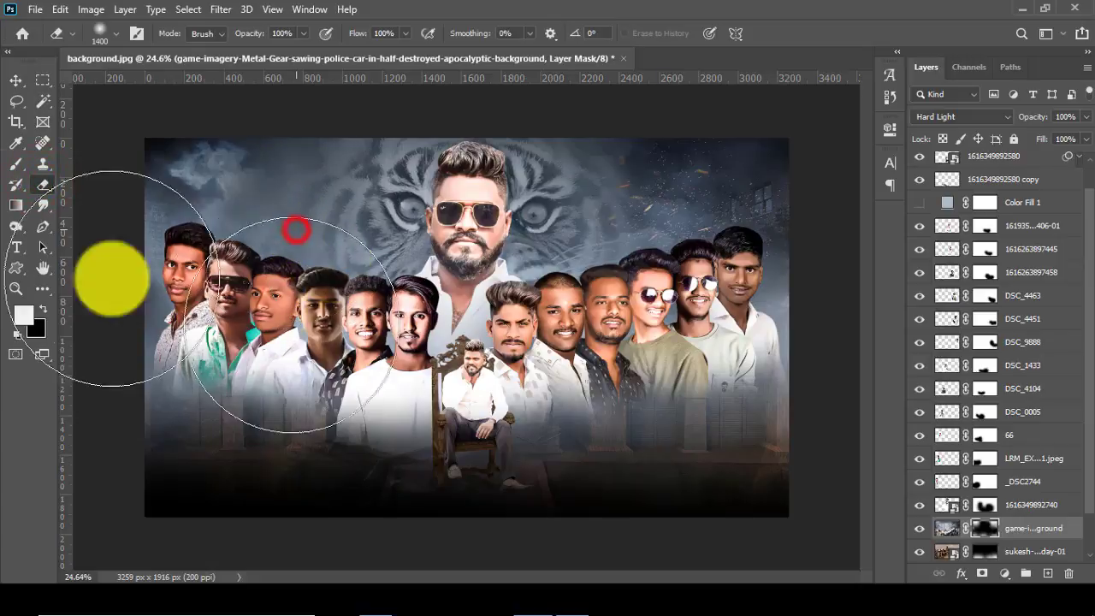
click(261, 325)
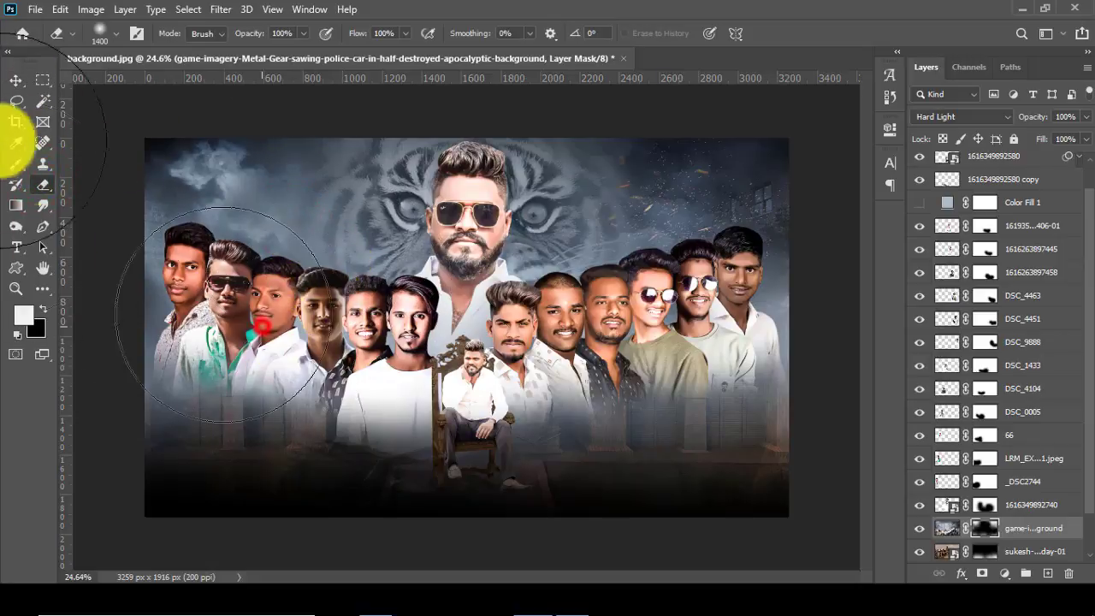
click(12, 78)
click(950, 117)
Step: Zoom in and set the bottom group-photo layer's blend mode to Overlay
click(932, 313)
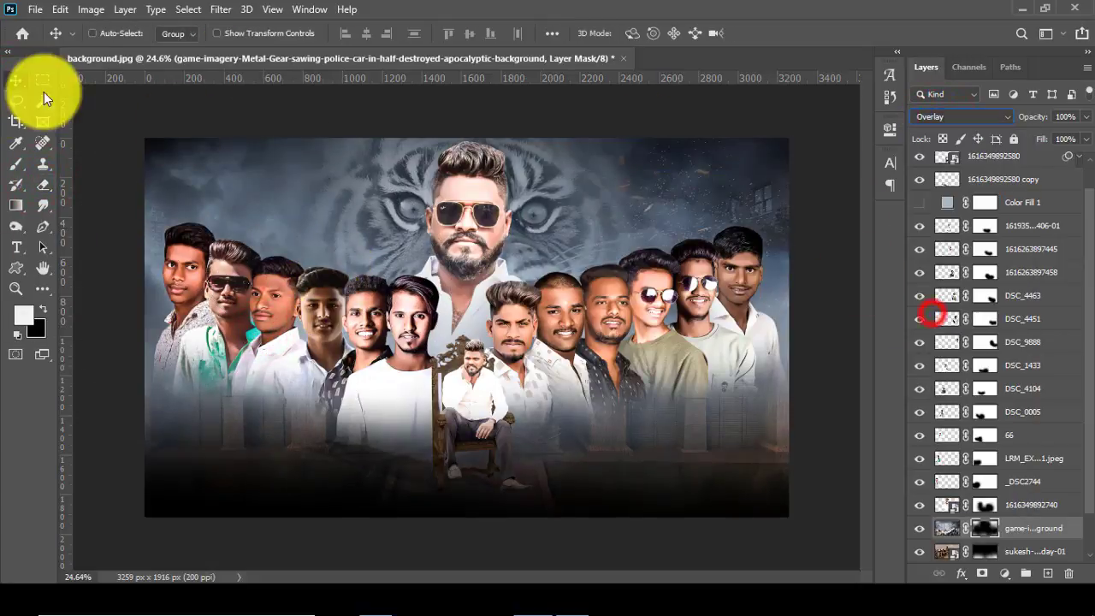
click(17, 78)
click(15, 288)
click(513, 248)
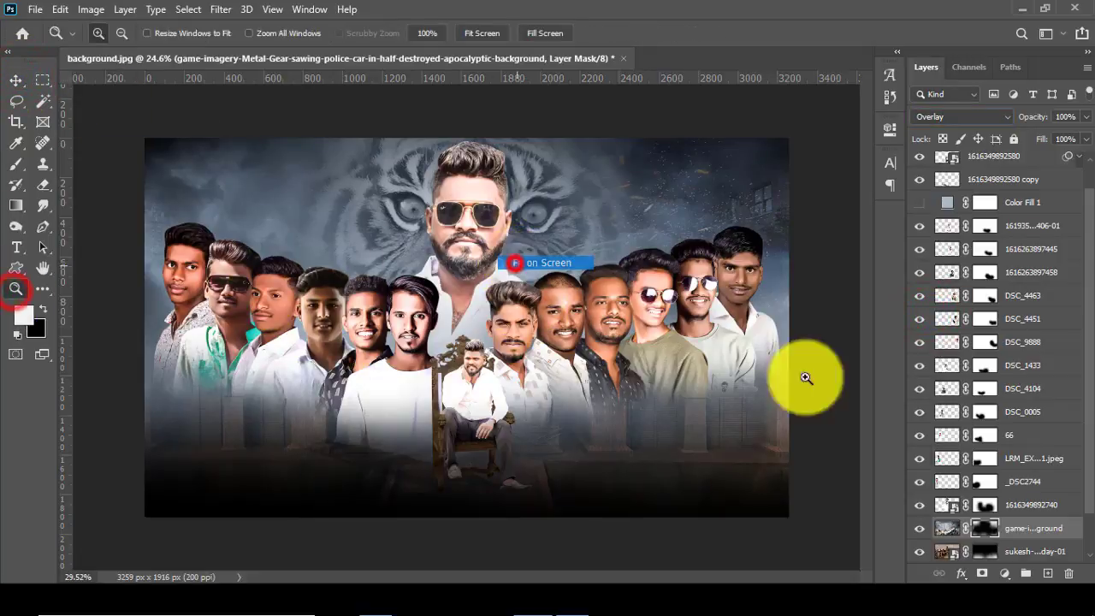
click(1014, 547)
click(982, 117)
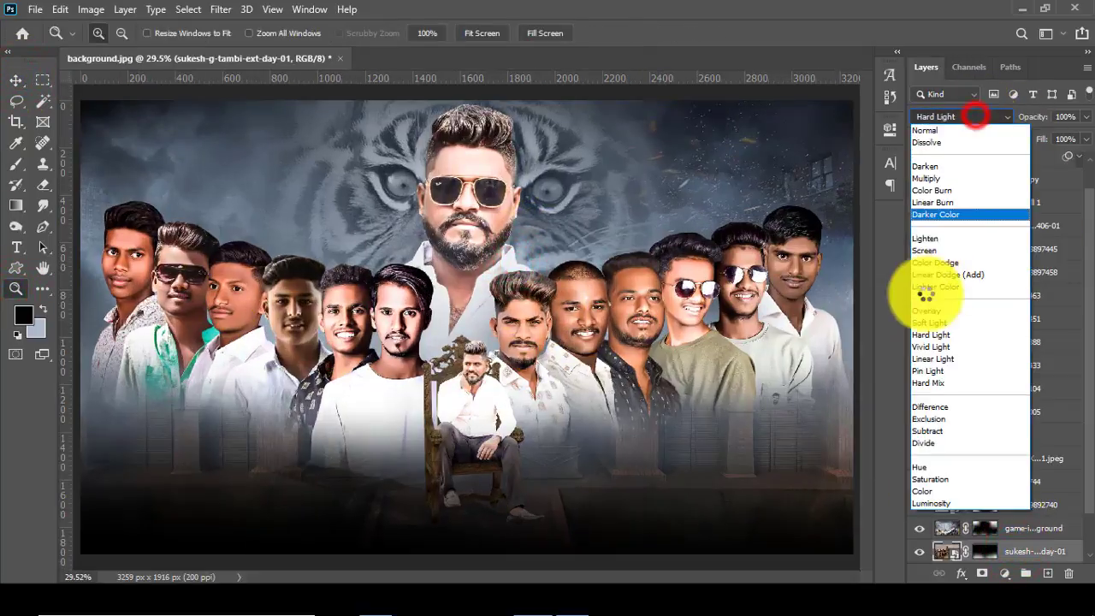
click(930, 309)
Step: Turn on and select the Color Fill 1 layer to tint the banner grey-blue
key(v)
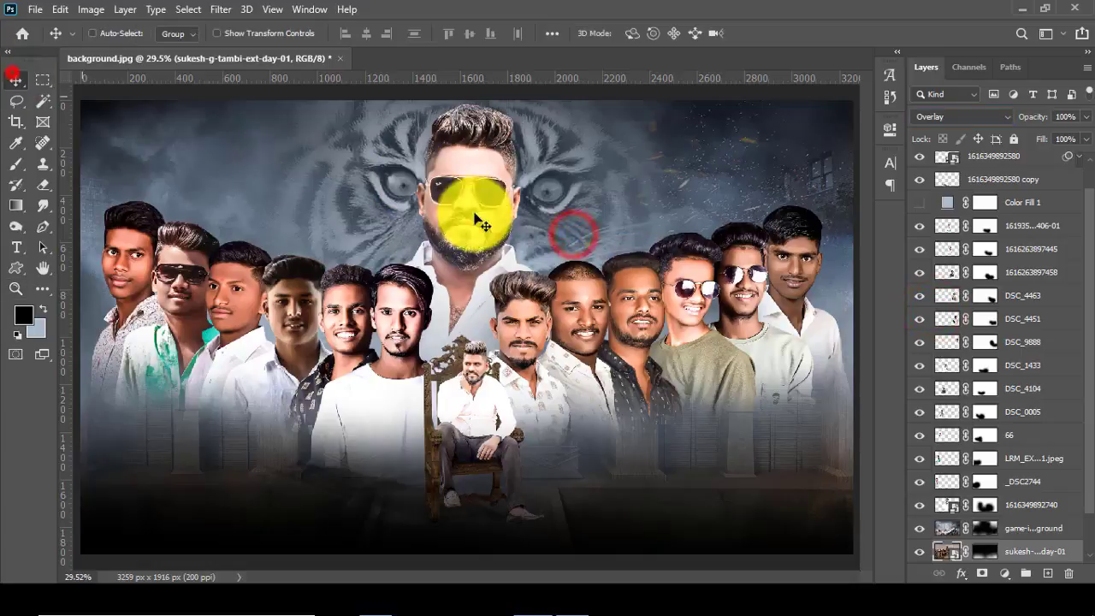
scroll(587, 245, down, 2)
scroll(997, 346, down, 2)
scroll(996, 346, up, 5)
click(941, 232)
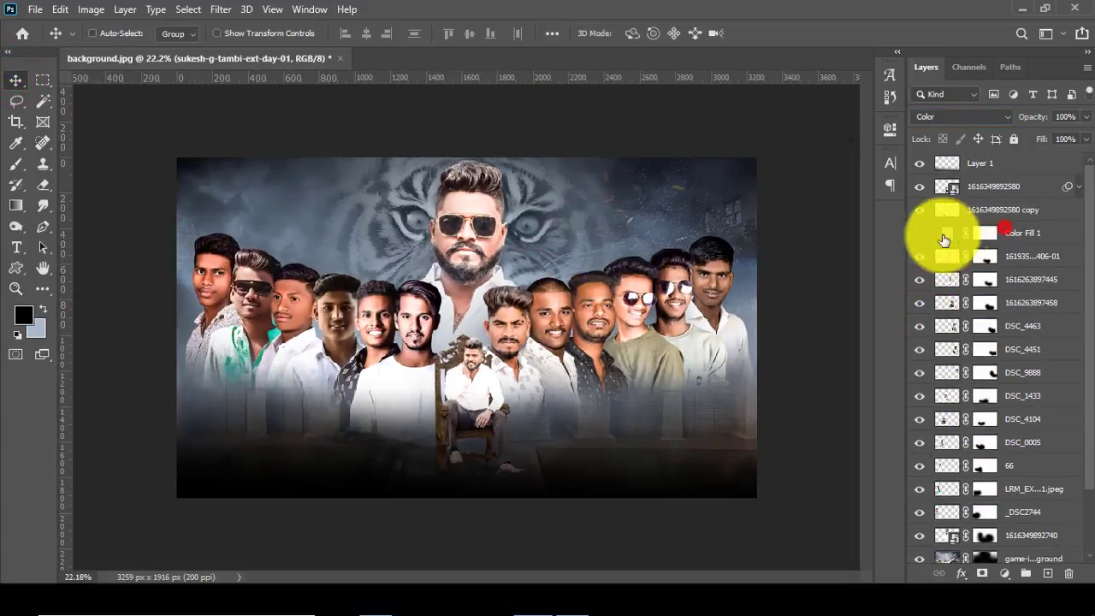
click(919, 233)
scroll(550, 334, down, 1)
scroll(554, 342, down, 1)
scroll(554, 342, up, 1)
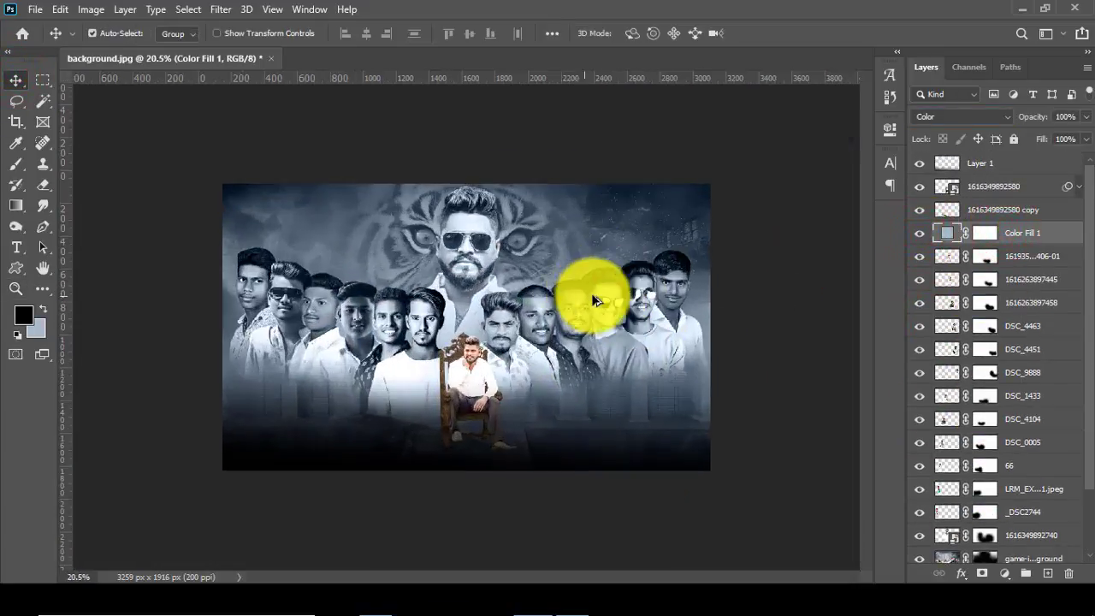
scroll(593, 299, up, 1)
scroll(1027, 428, down, 1)
scroll(1046, 452, down, 2)
Step: Give _DSC2744 a Camera Raw filter: Exposure +0.40, Highlights +19, Shadows +32, Blacks +45
click(1011, 459)
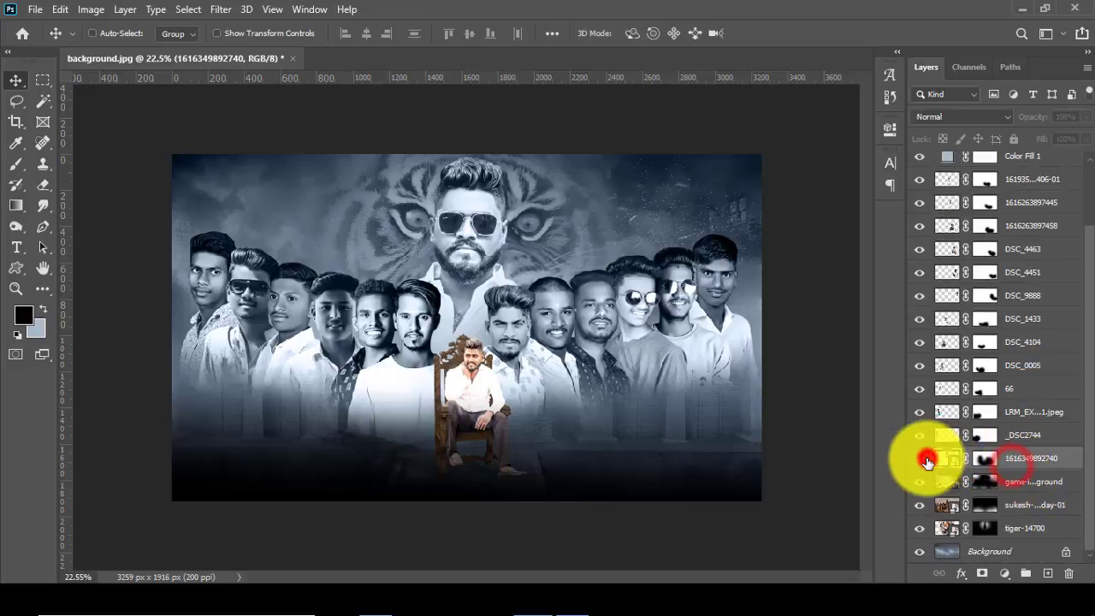
click(965, 435)
click(923, 437)
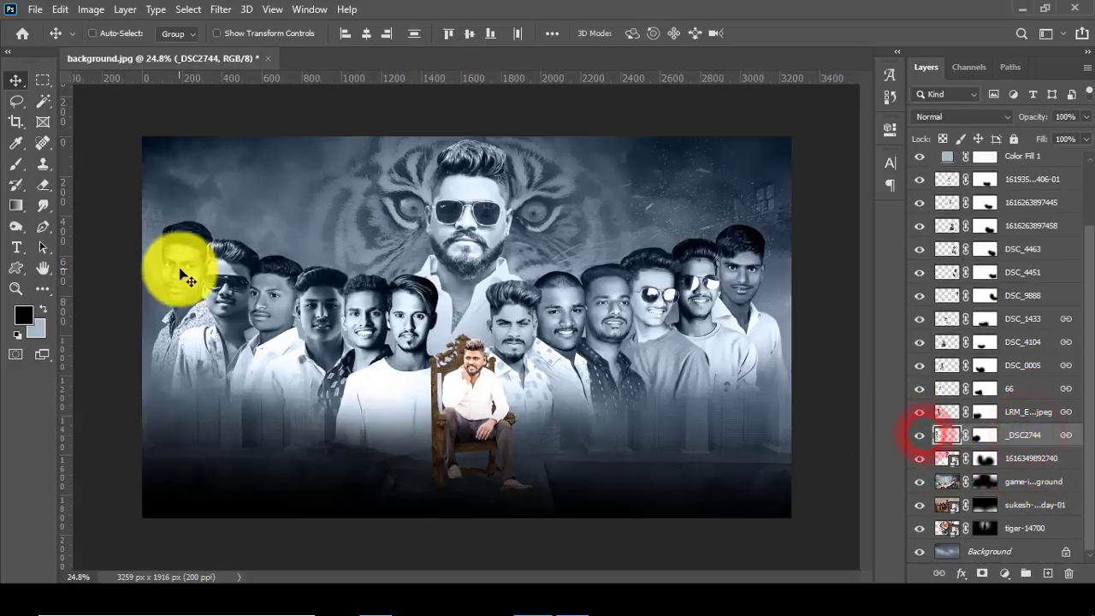
click(221, 9)
click(281, 106)
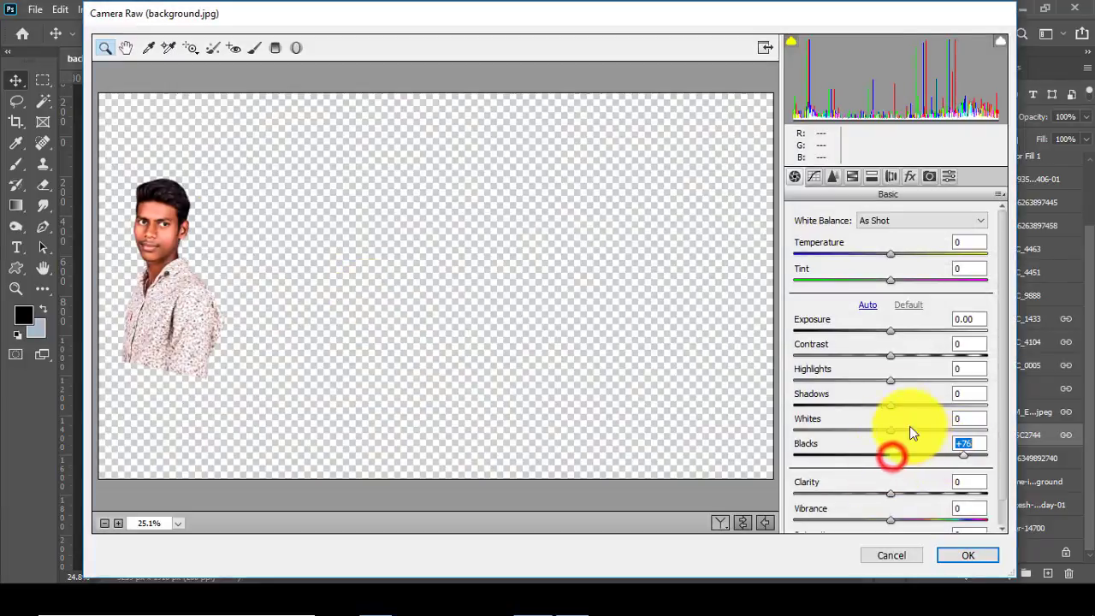
mouse_move(894, 400)
mouse_down()
mouse_move(909, 406)
mouse_move(913, 382)
mouse_up()
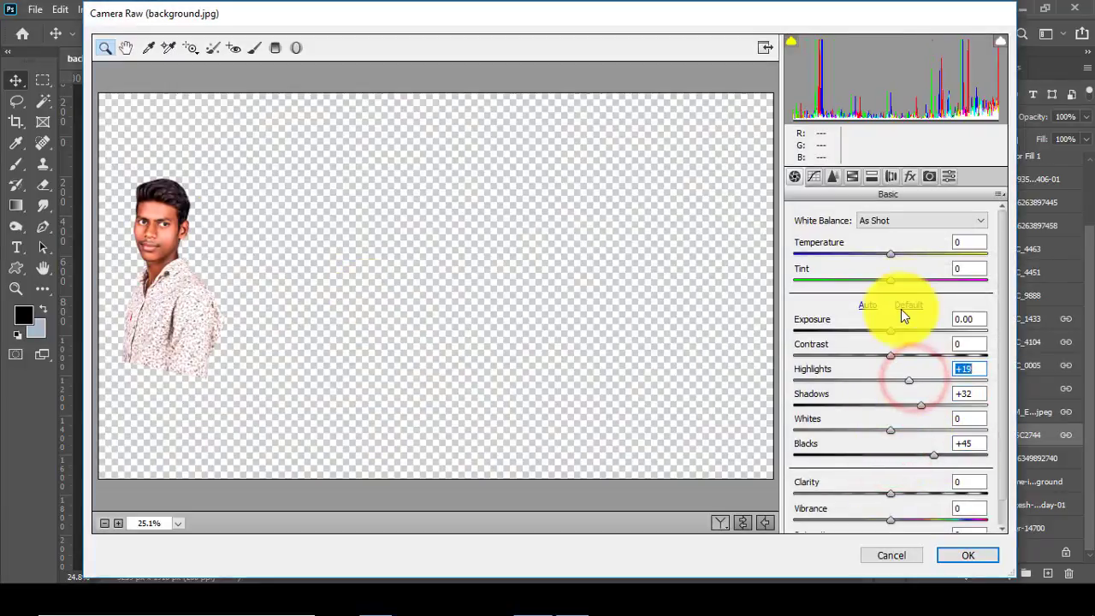
drag(898, 331, 902, 333)
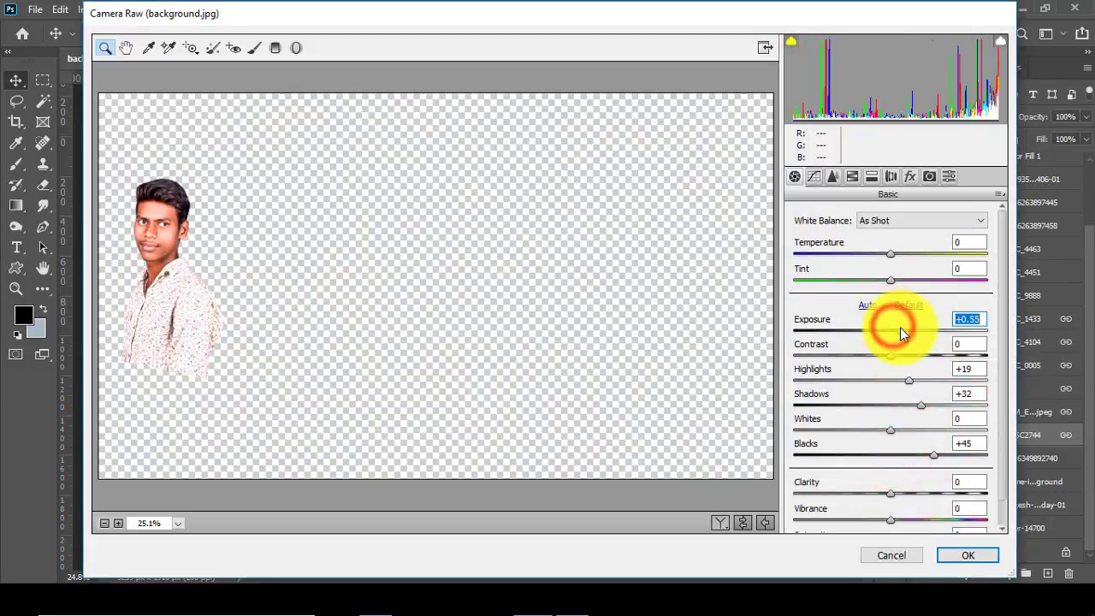
click(965, 556)
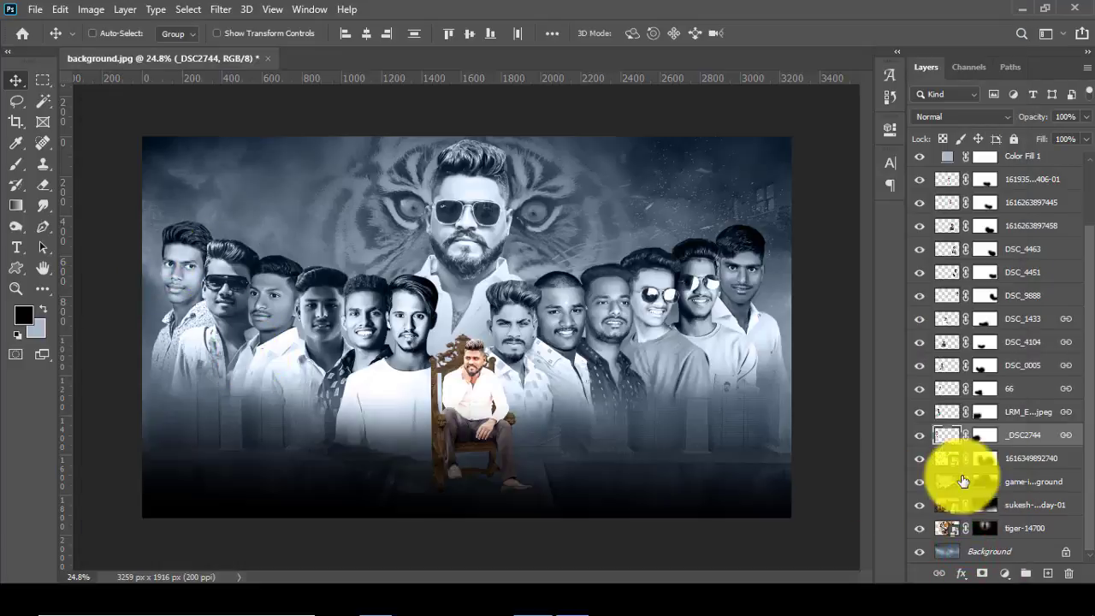
Step: Run Camera Raw on the DSC_9888 and DSC_0005 photos, hiding Color Fill 1 to judge colour
click(941, 295)
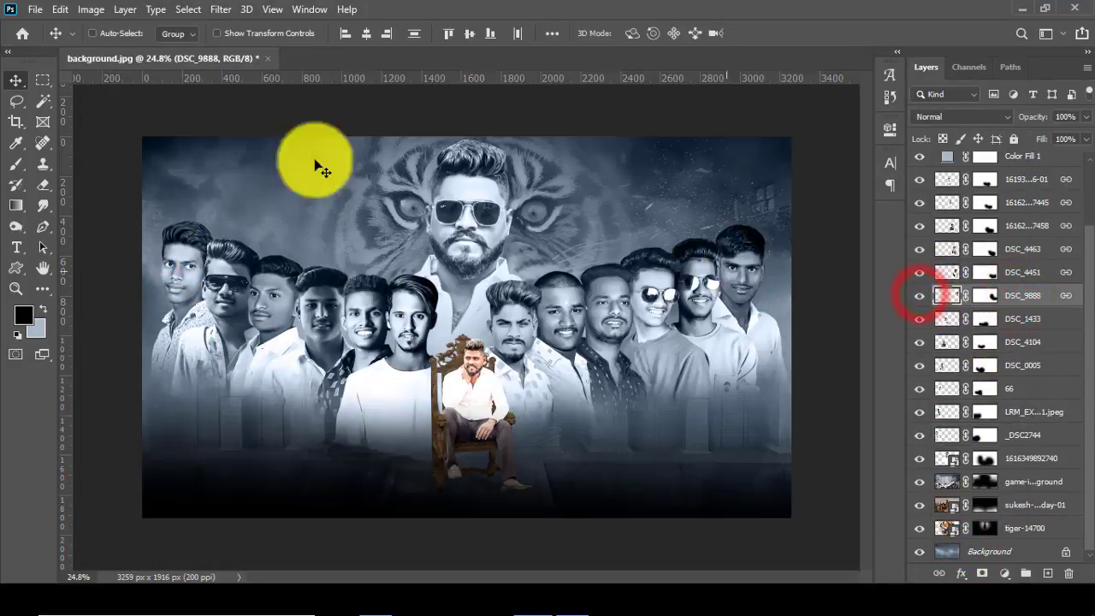
click(220, 9)
click(308, 34)
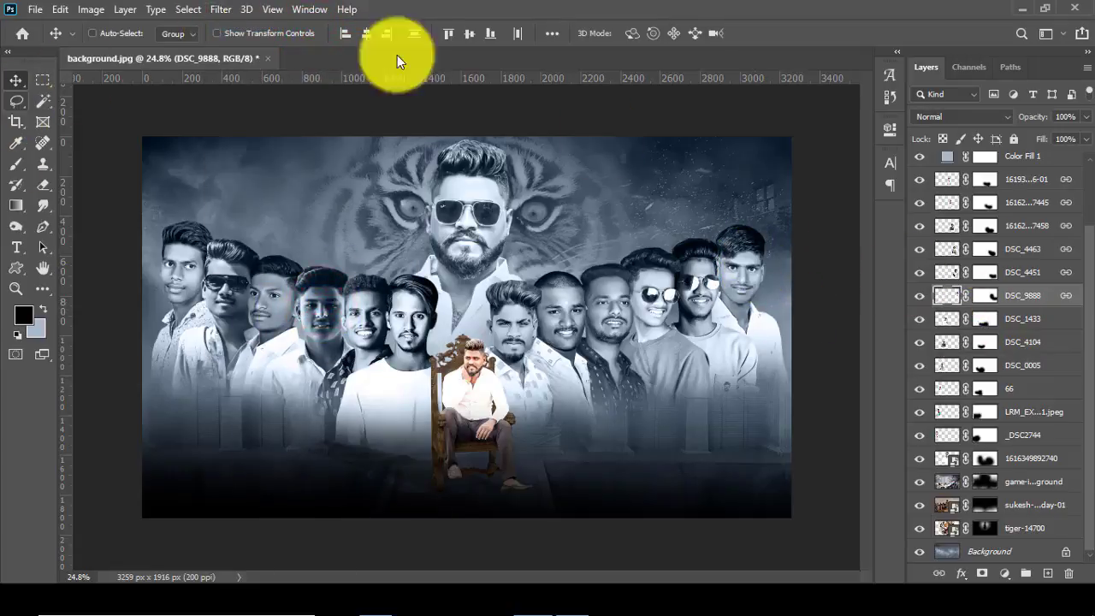
click(920, 157)
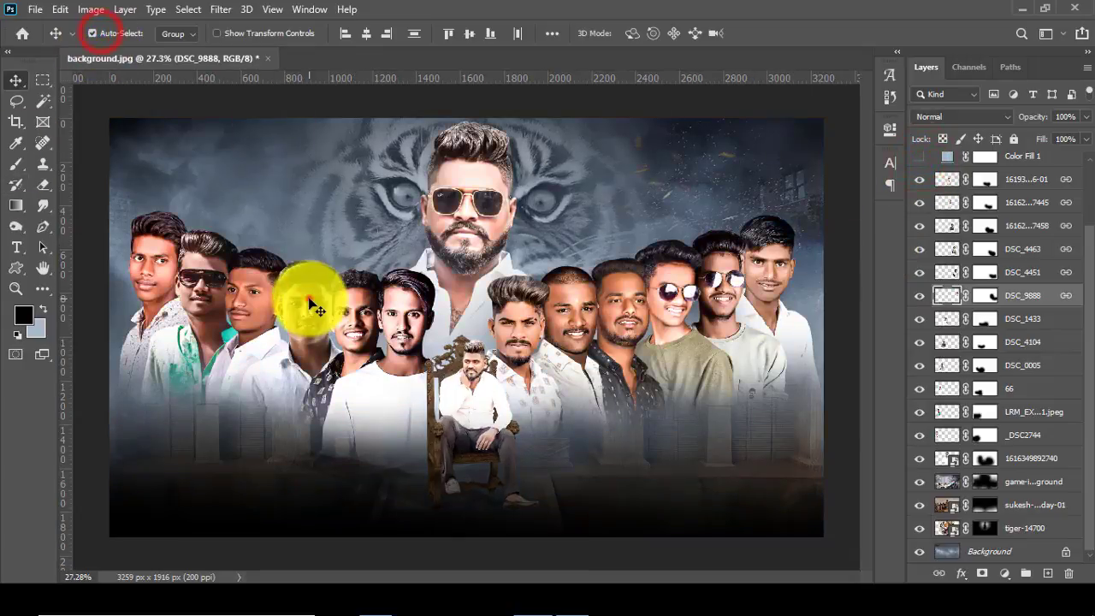
click(308, 299)
click(220, 10)
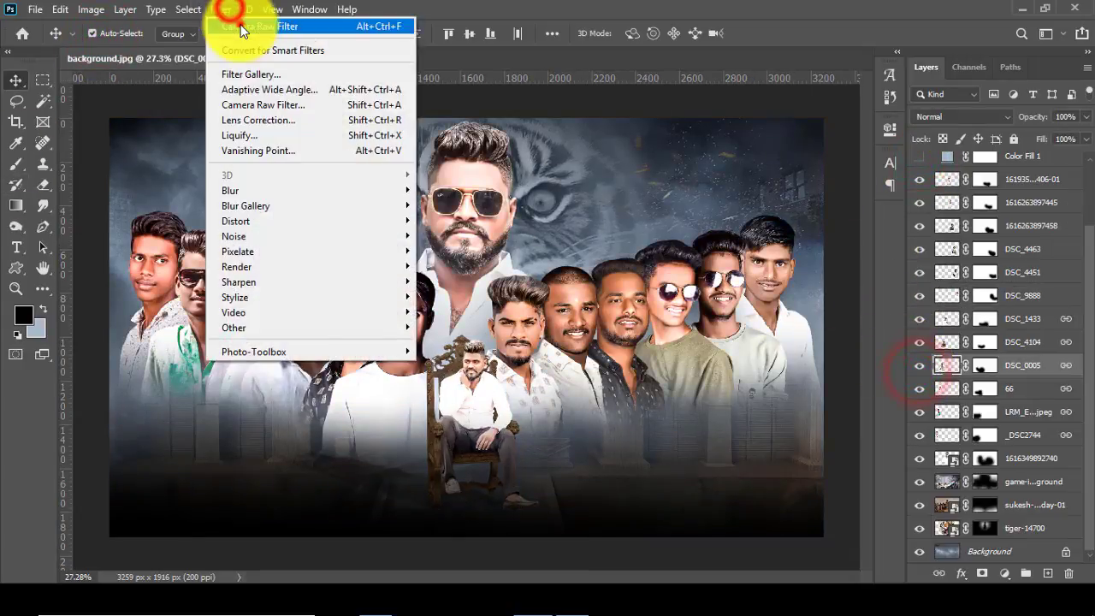
click(248, 146)
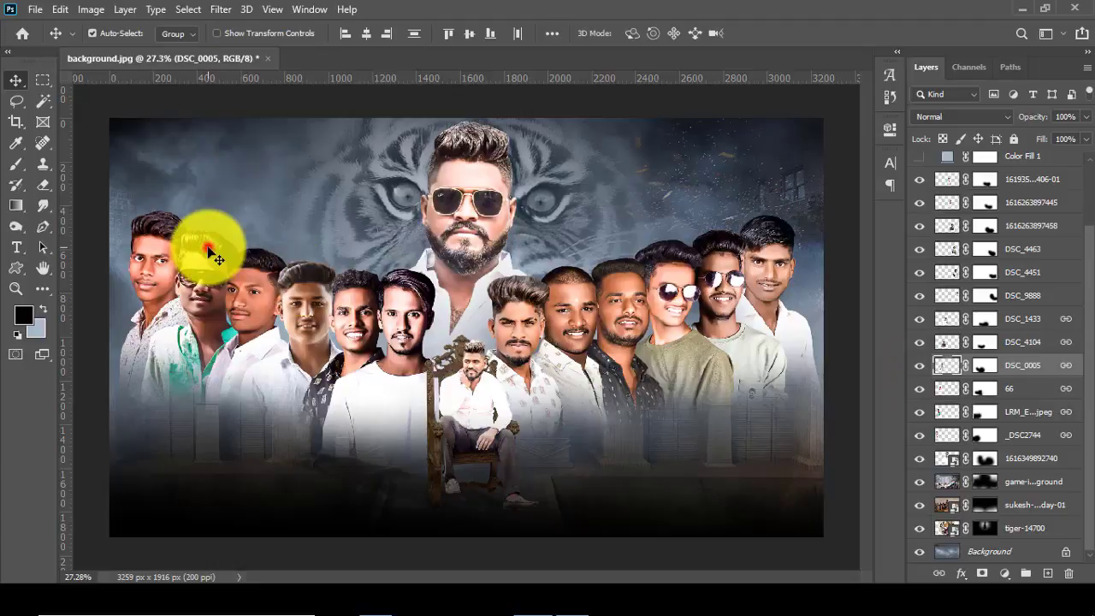
Step: Run Camera Raw on two more boys' photos and the DSC_4104 photo
click(198, 245)
click(221, 10)
click(238, 24)
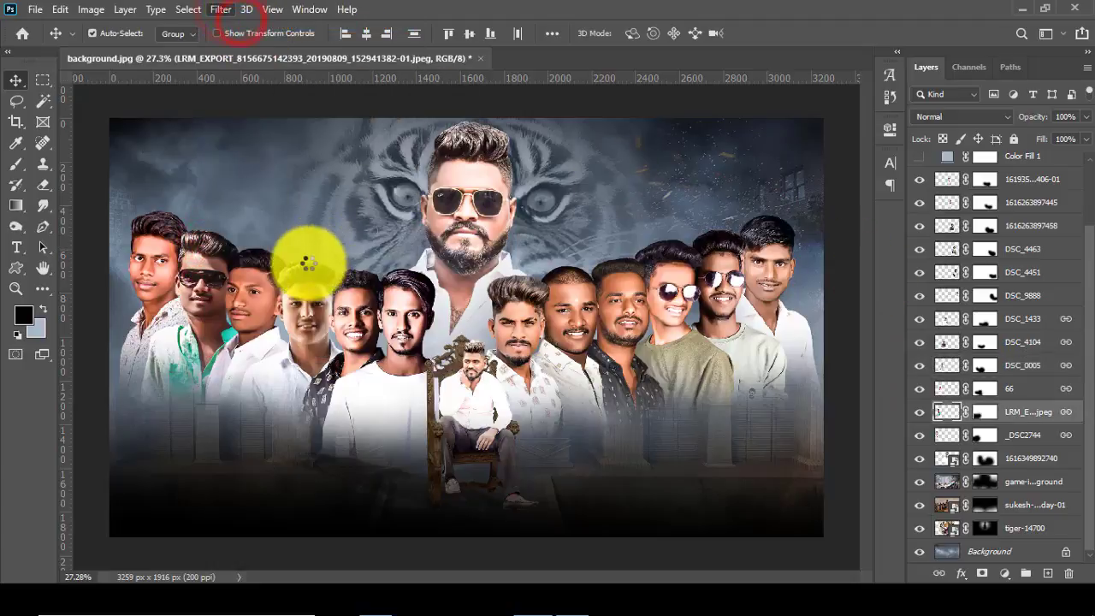
click(582, 299)
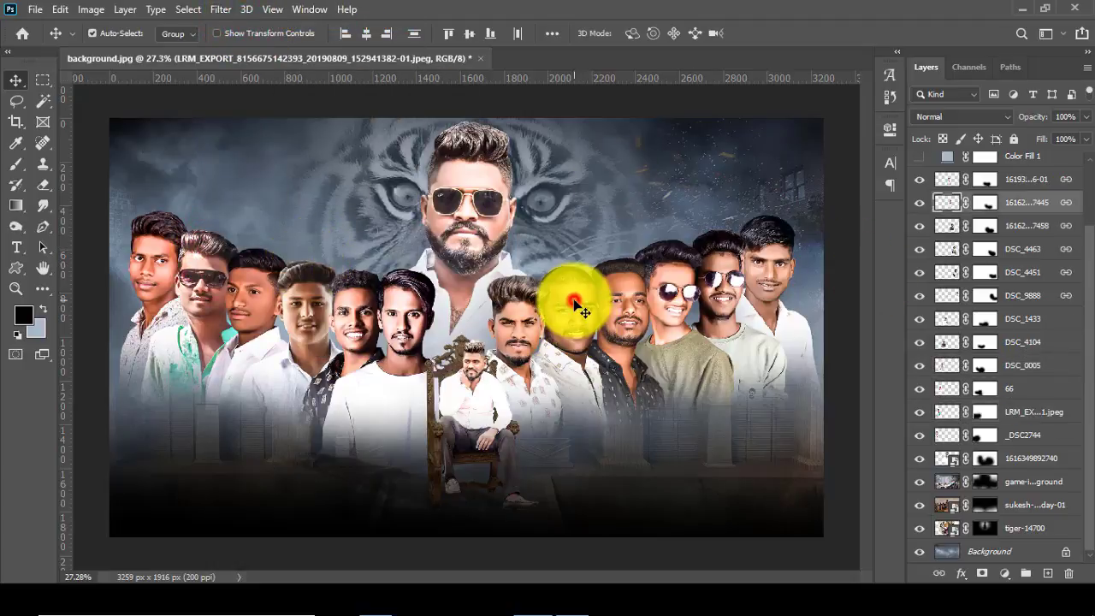
click(221, 9)
click(243, 27)
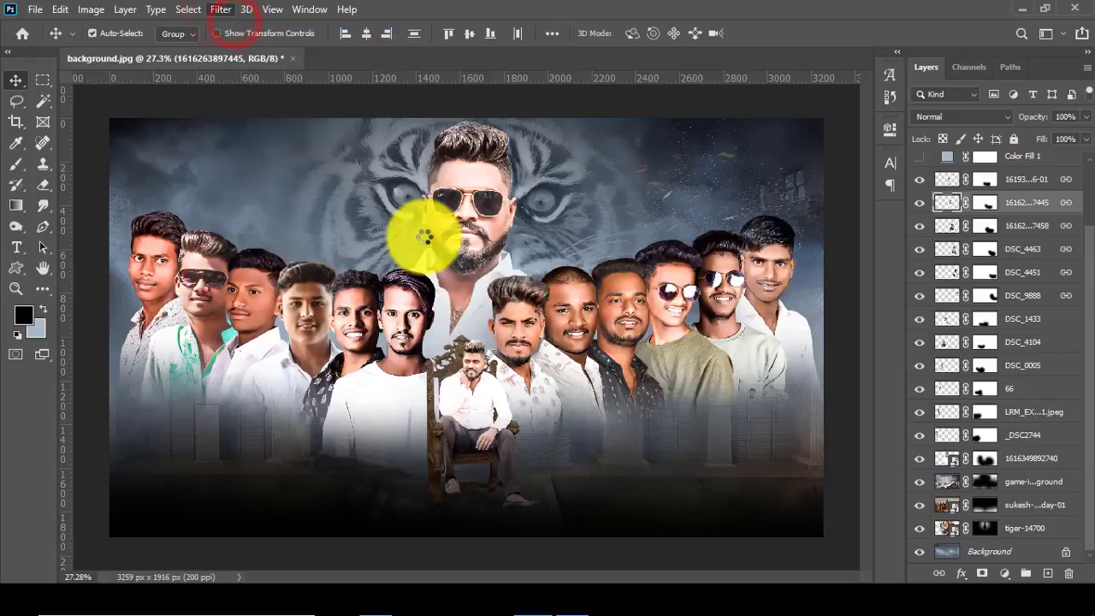
click(364, 309)
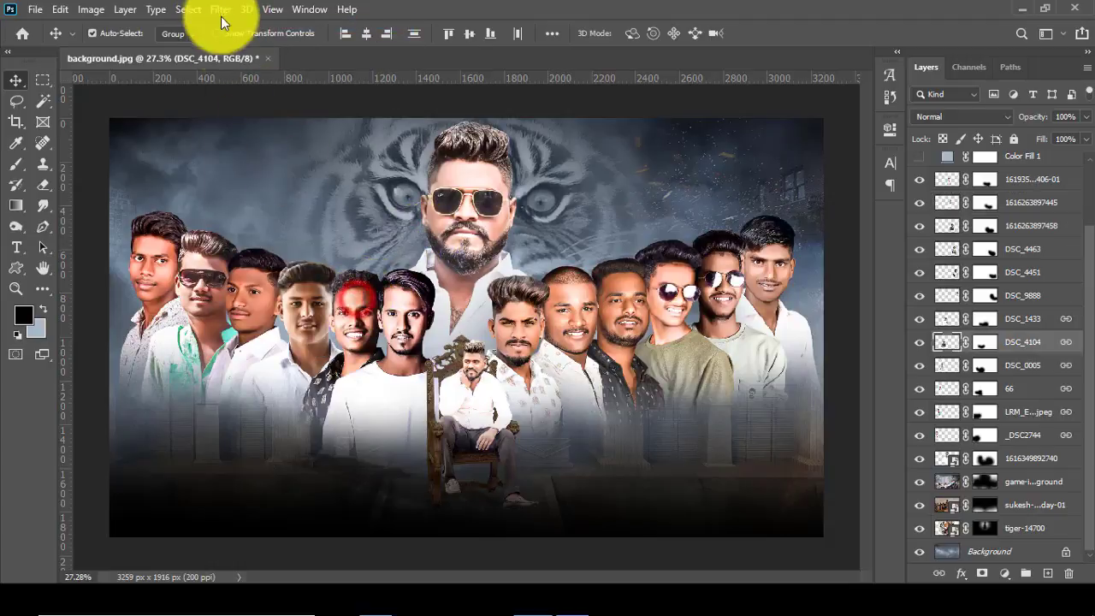
click(221, 9)
click(244, 27)
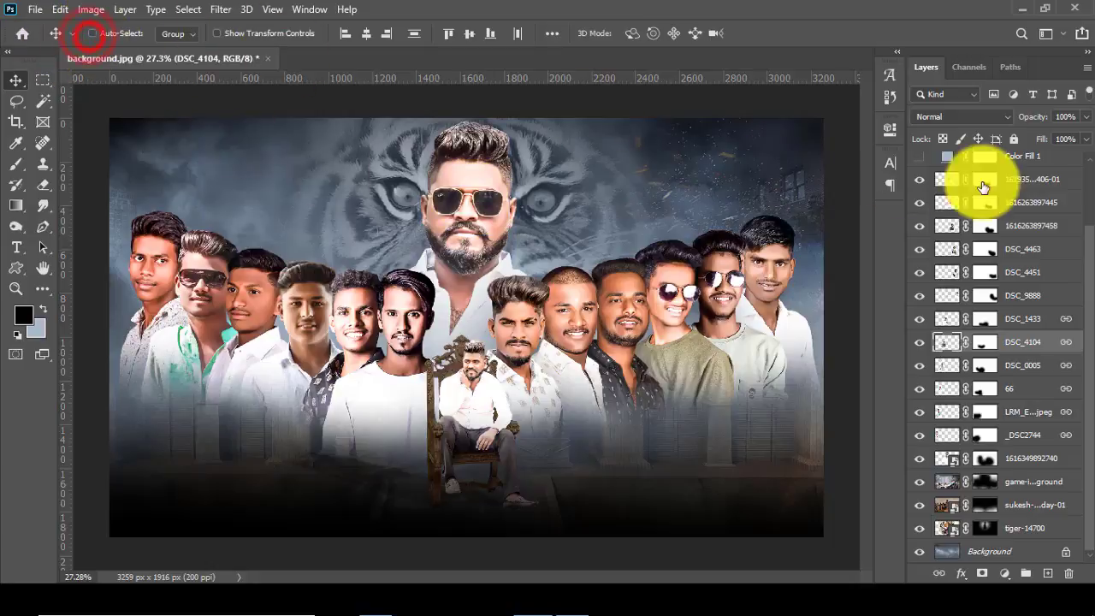
Step: Turn the Color Fill 1 tint back on
scroll(977, 183, up, 1)
click(917, 201)
scroll(622, 342, down, 3)
scroll(586, 330, up, 1)
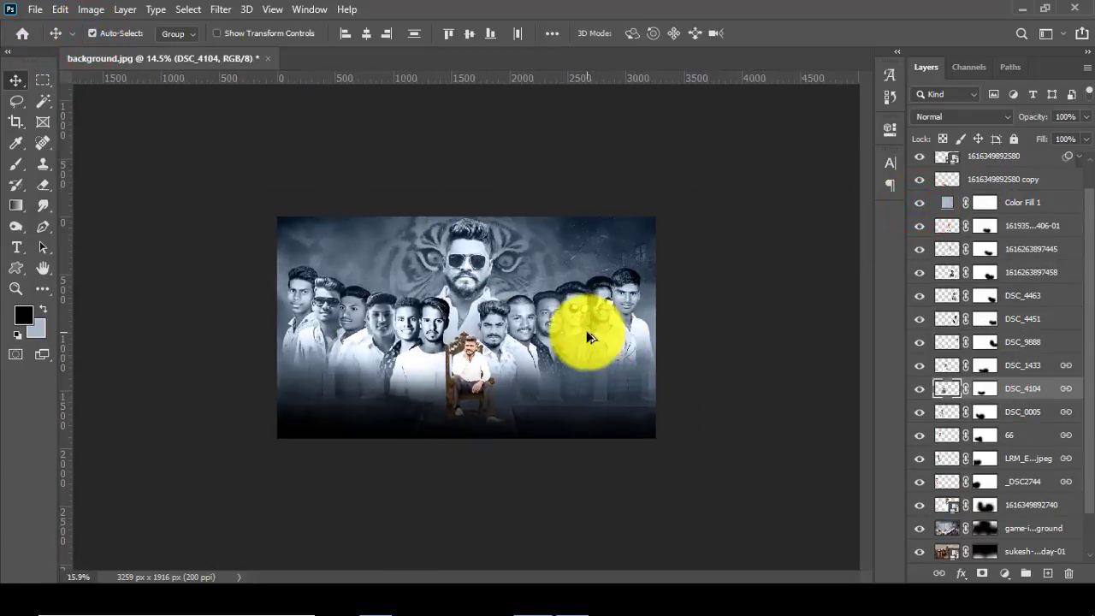
scroll(585, 330, up, 2)
scroll(585, 331, up, 1)
scroll(585, 334, down, 1)
scroll(586, 336, up, 1)
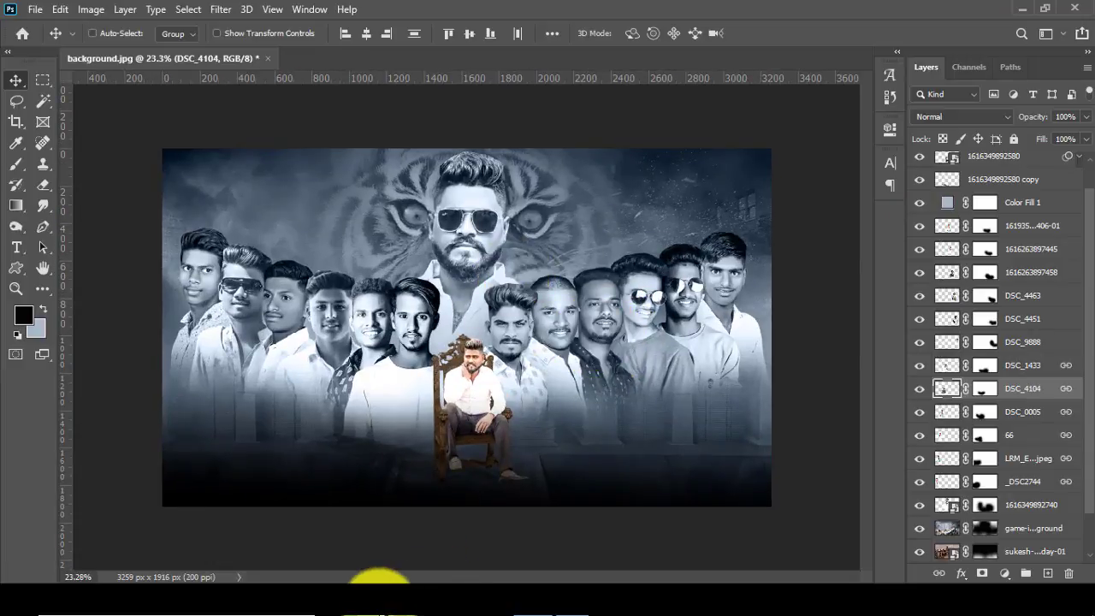
Step: Open the text-and-logo PSD from the project folder in Photoshop
click(379, 586)
click(457, 507)
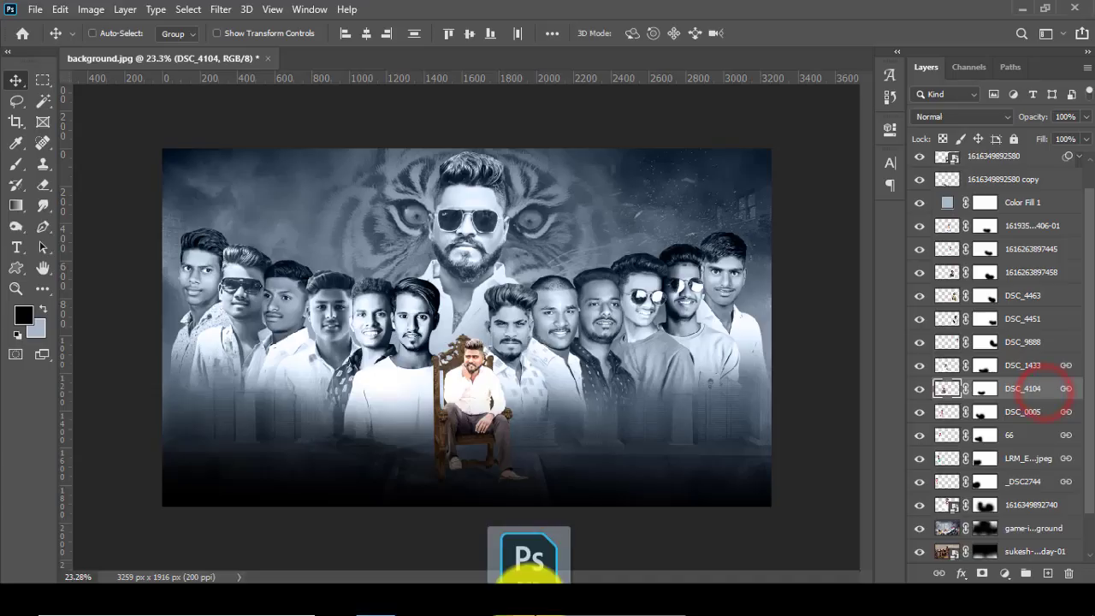
drag(547, 572, 526, 57)
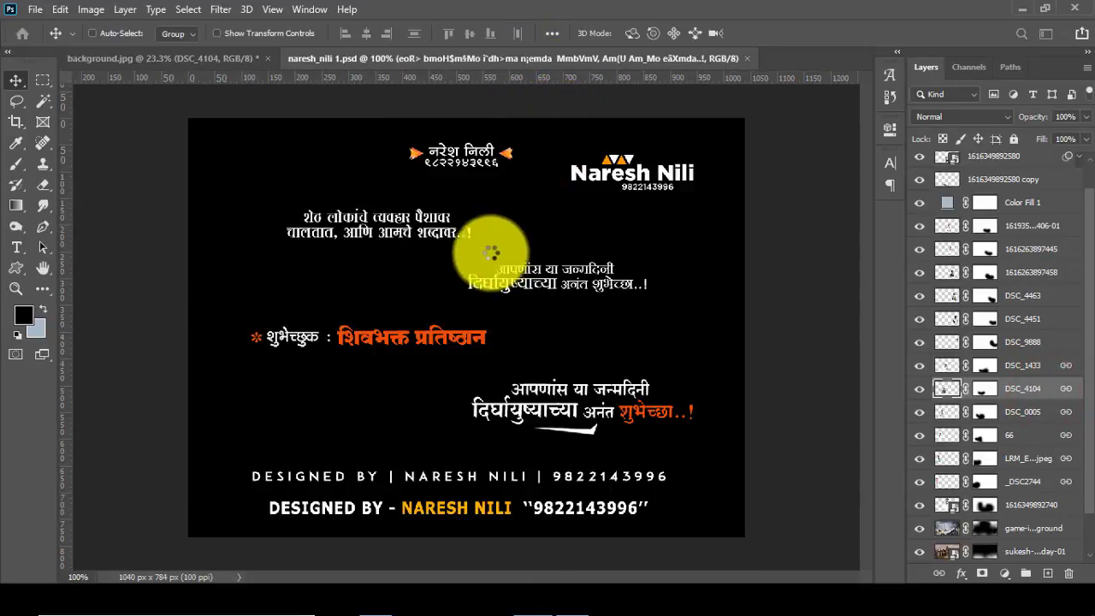
Step: Bring the two-line Marathi quote layer from the asset file into the banner
click(988, 192)
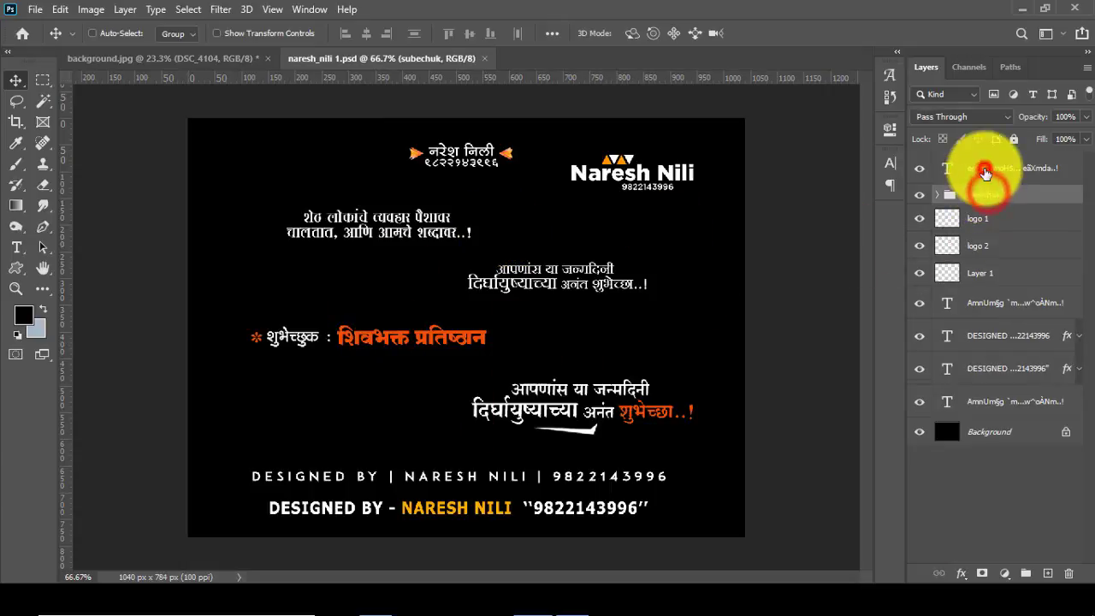
click(986, 173)
mouse_move(398, 214)
mouse_down()
mouse_move(228, 61)
mouse_move(679, 193)
mouse_up()
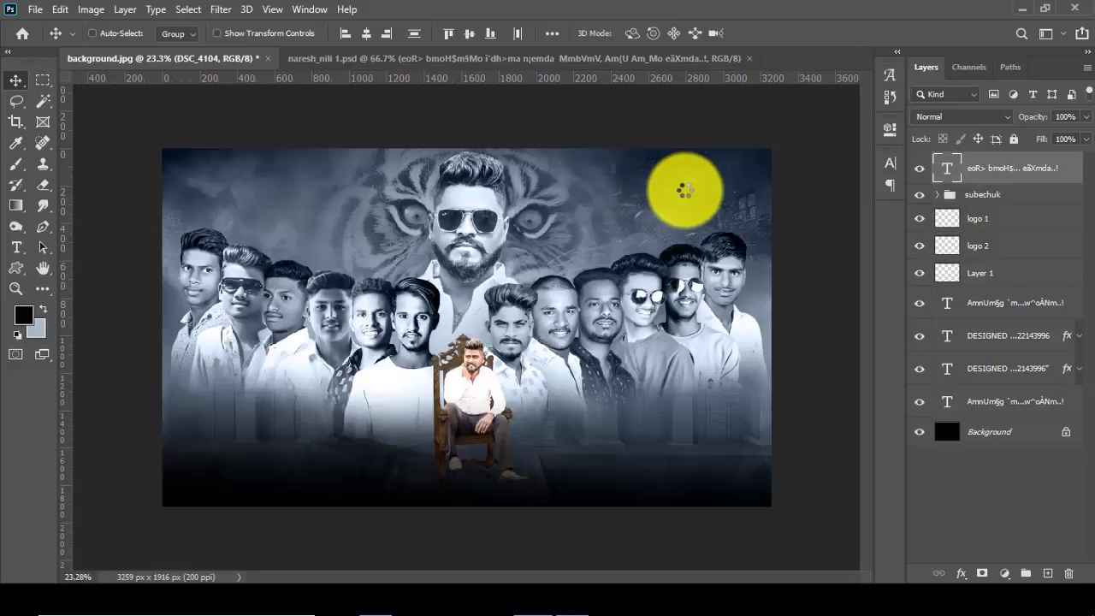
drag(688, 197, 689, 197)
Step: Enlarge the quote and nudge it right into the banner's upper-right corner beside the tiger
key(ctrl+t)
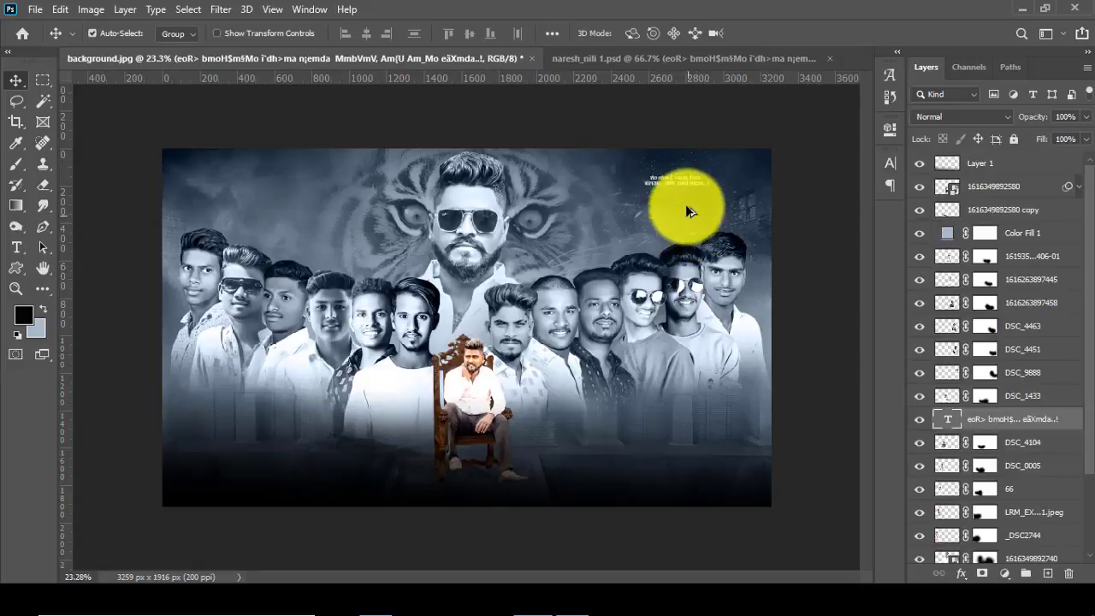
scroll(734, 178, up, 1)
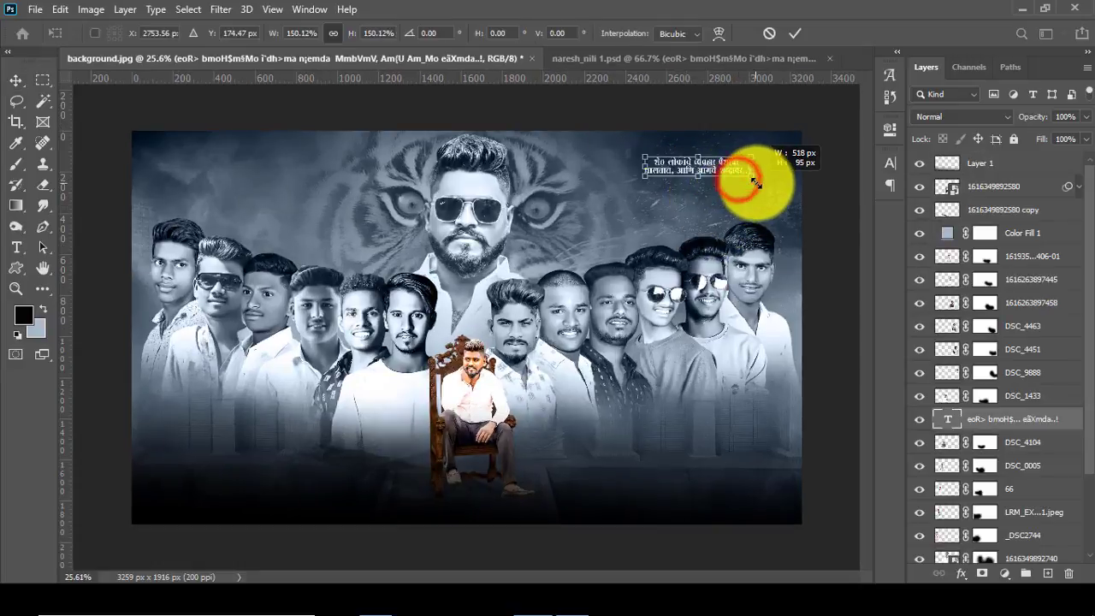
click(792, 32)
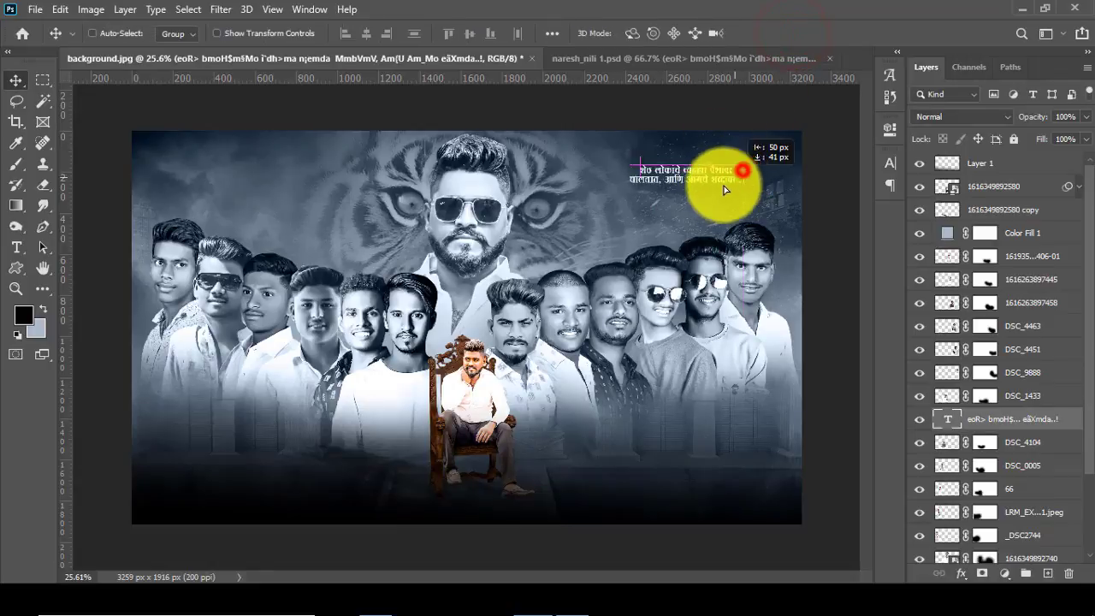
key(ctrl+t)
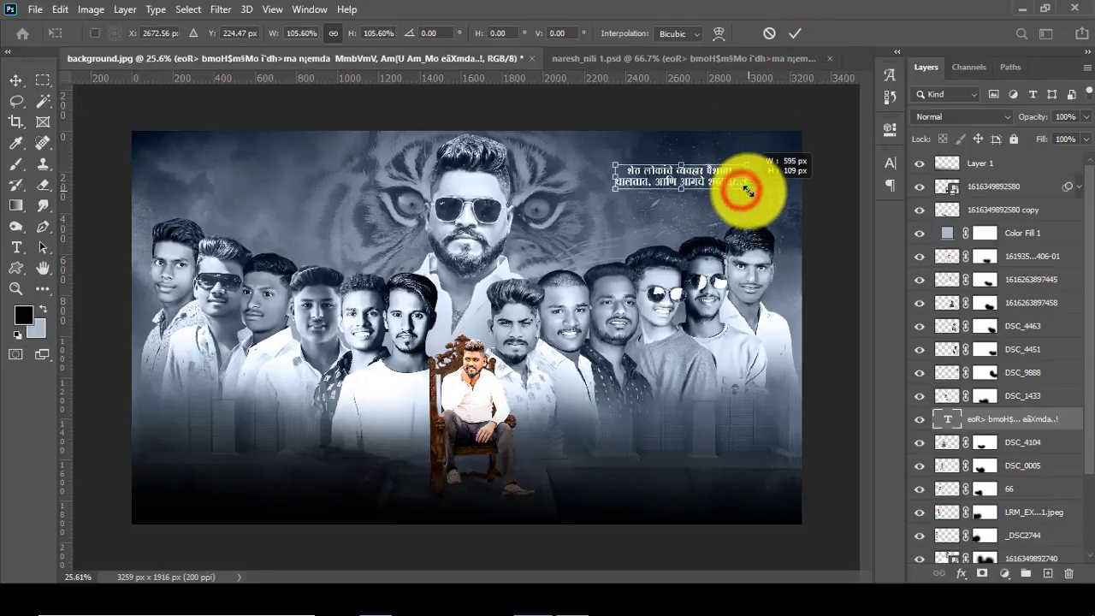
click(794, 38)
drag(723, 181, 734, 181)
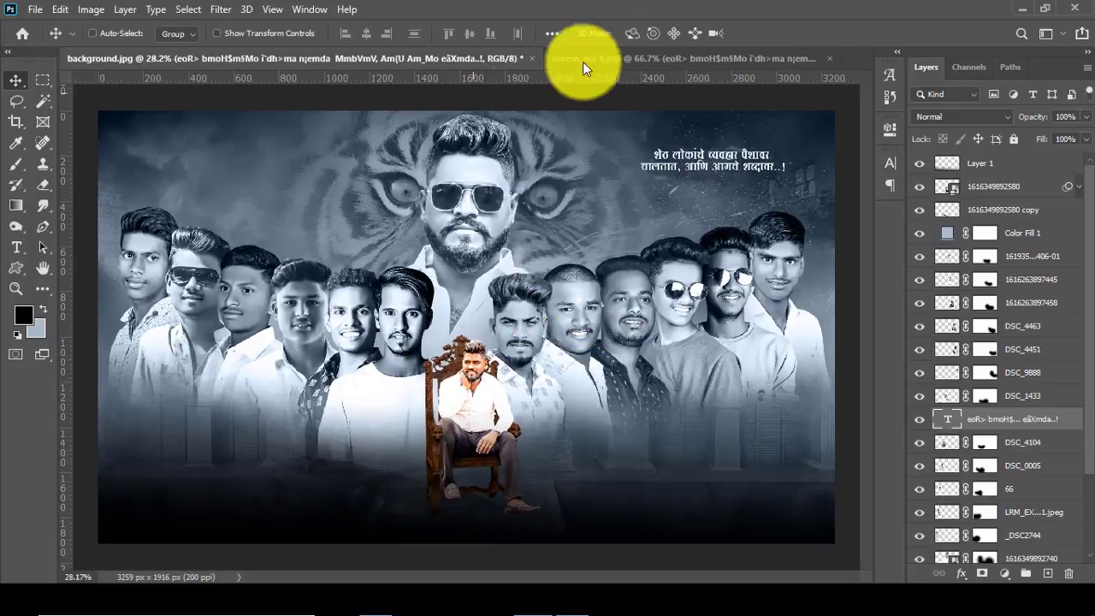
Step: Bring the spaced DESIGNED BY credit line into the banner, blend it in Overlay, and raise it
click(589, 58)
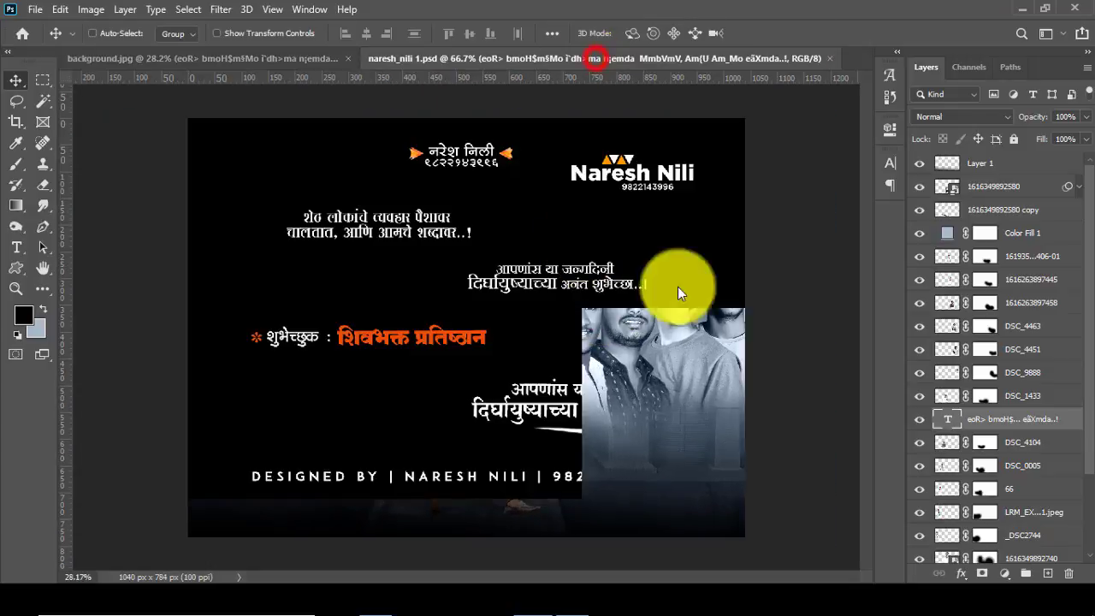
click(990, 335)
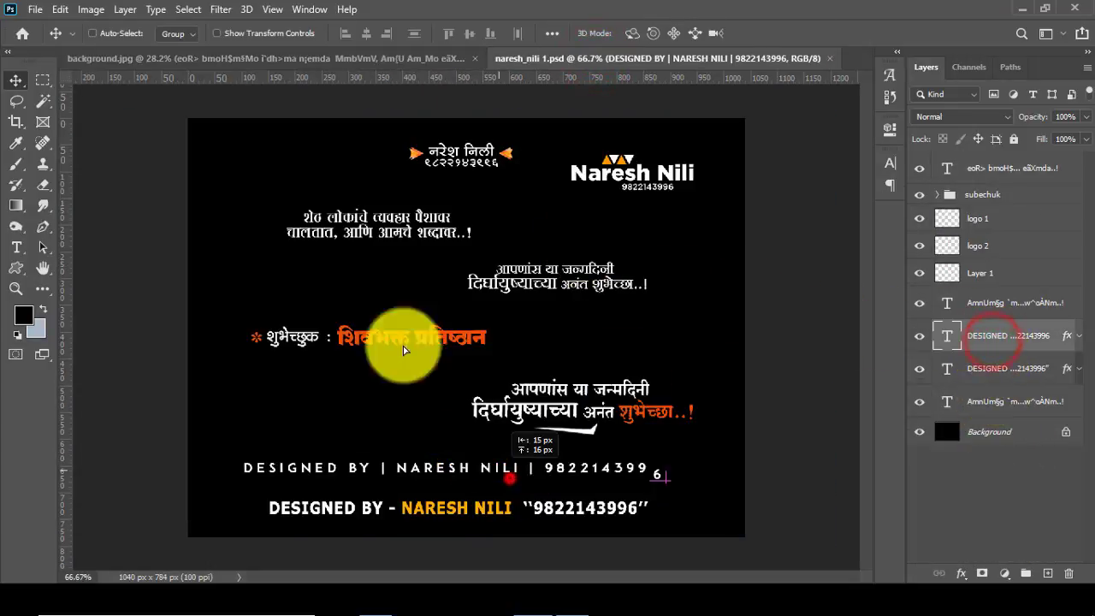
mouse_move(510, 477)
mouse_down()
mouse_move(321, 65)
mouse_move(333, 74)
mouse_up()
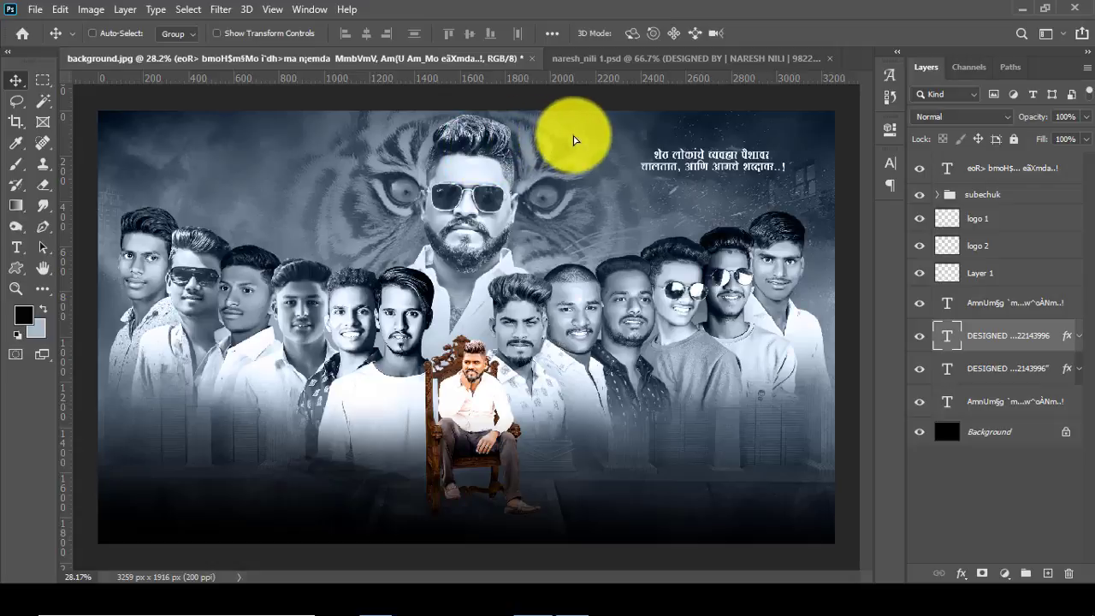
key(ctrl+v)
click(928, 116)
click(929, 315)
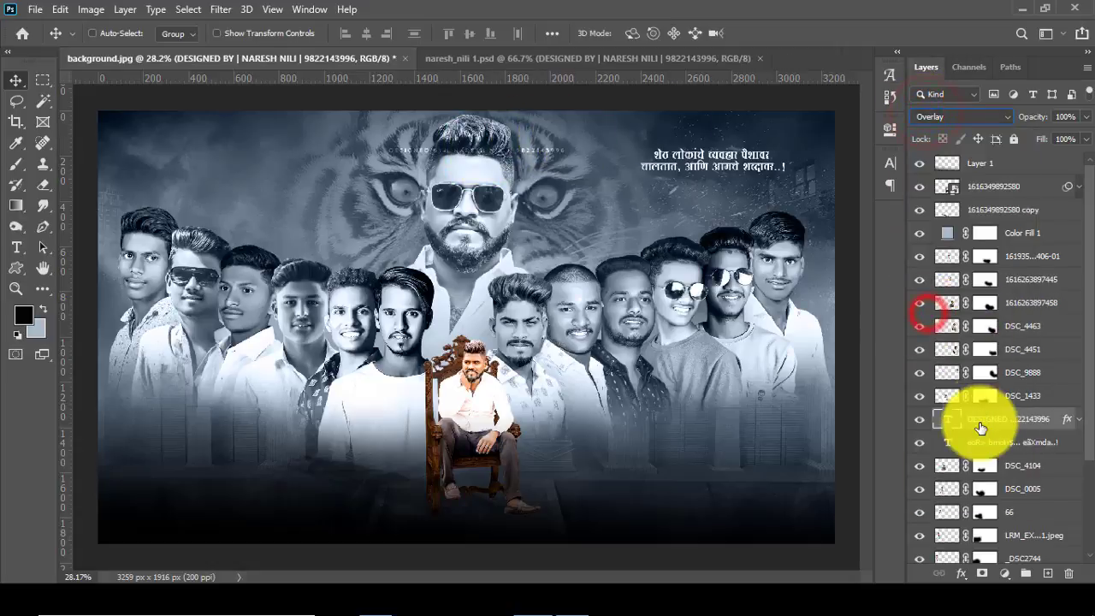
drag(991, 440, 976, 169)
Step: Clear the credit line's drop shadow through its Blending Options preset styles
right_click(985, 174)
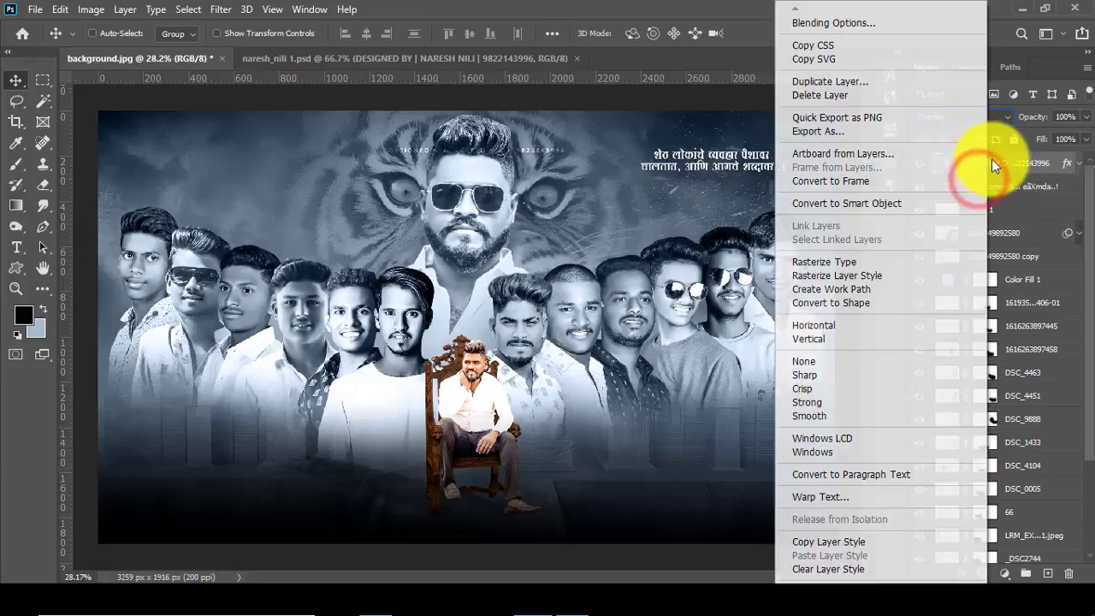
click(830, 17)
click(396, 54)
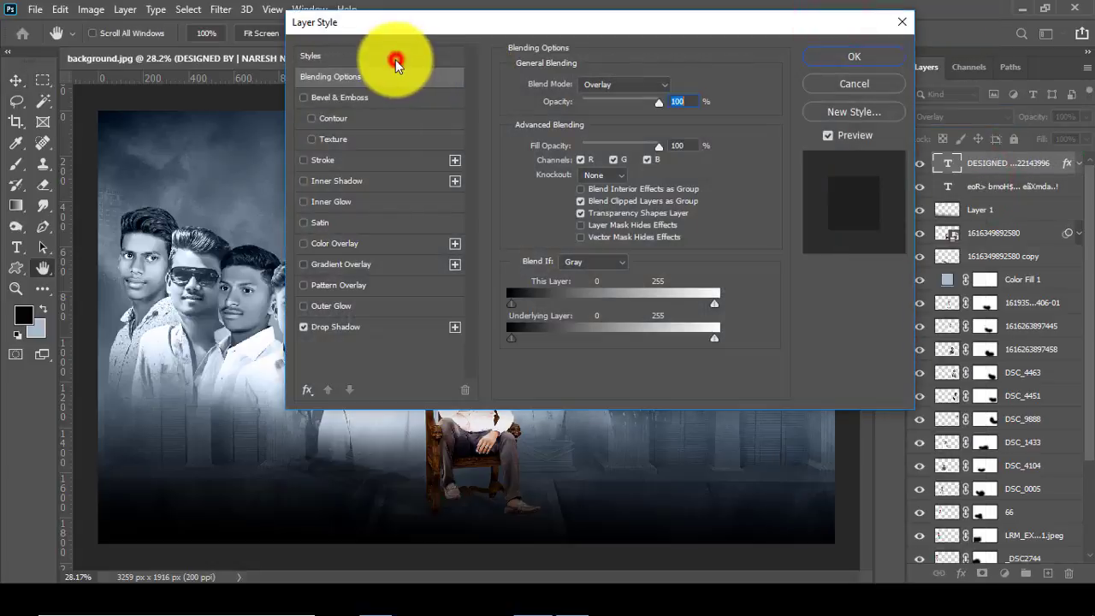
click(589, 112)
click(854, 54)
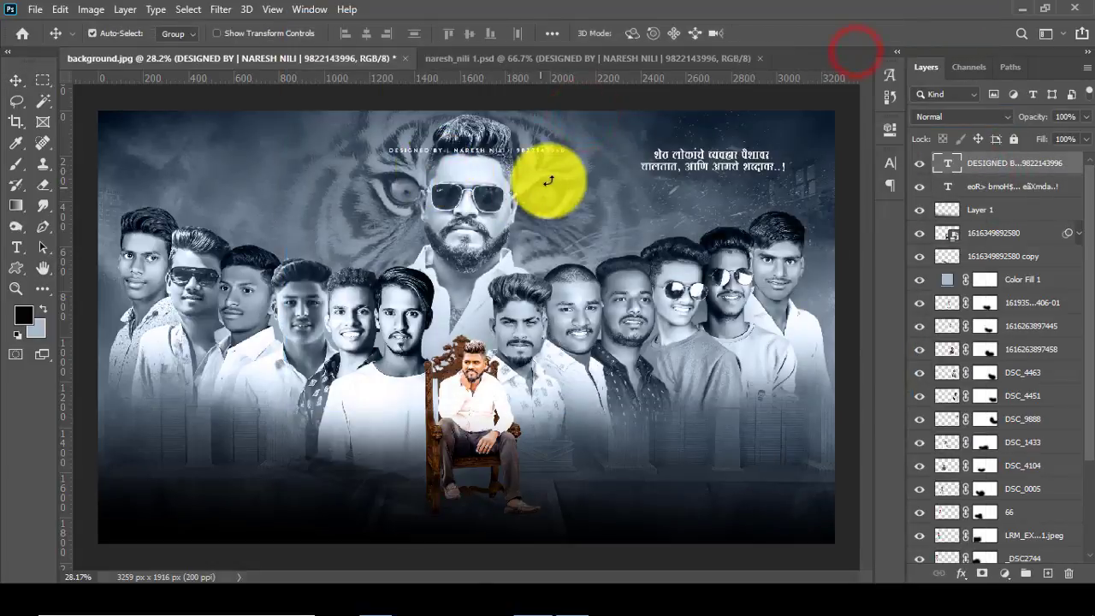
Step: Enlarge the credit line to about 187% in Overlay and move it to the top centre
key(ctrl+t)
drag(551, 150, 640, 154)
click(794, 33)
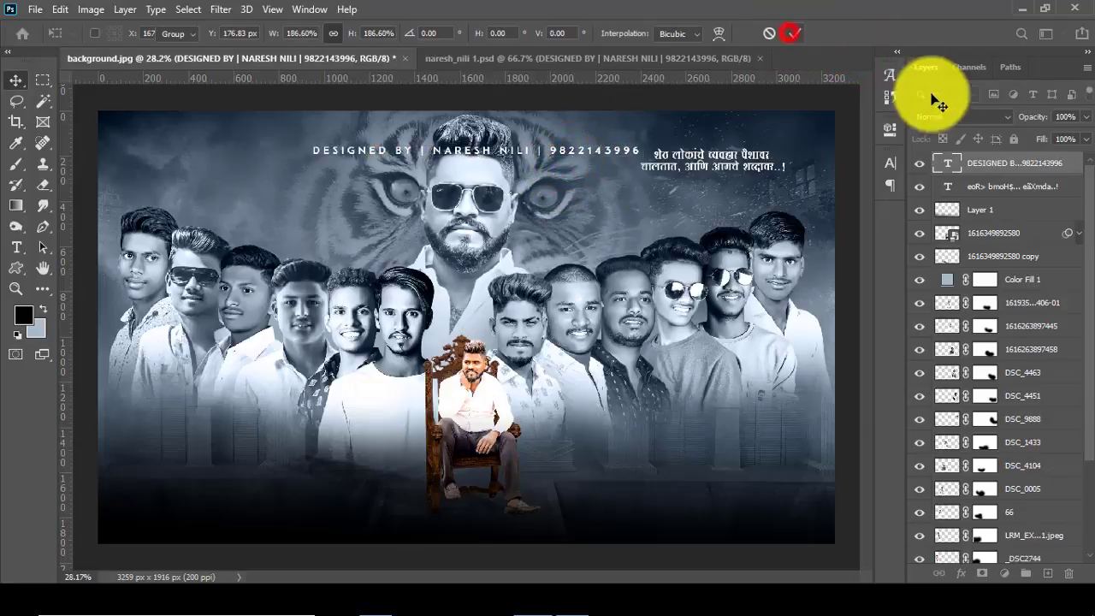
click(950, 117)
click(920, 308)
drag(496, 191, 488, 181)
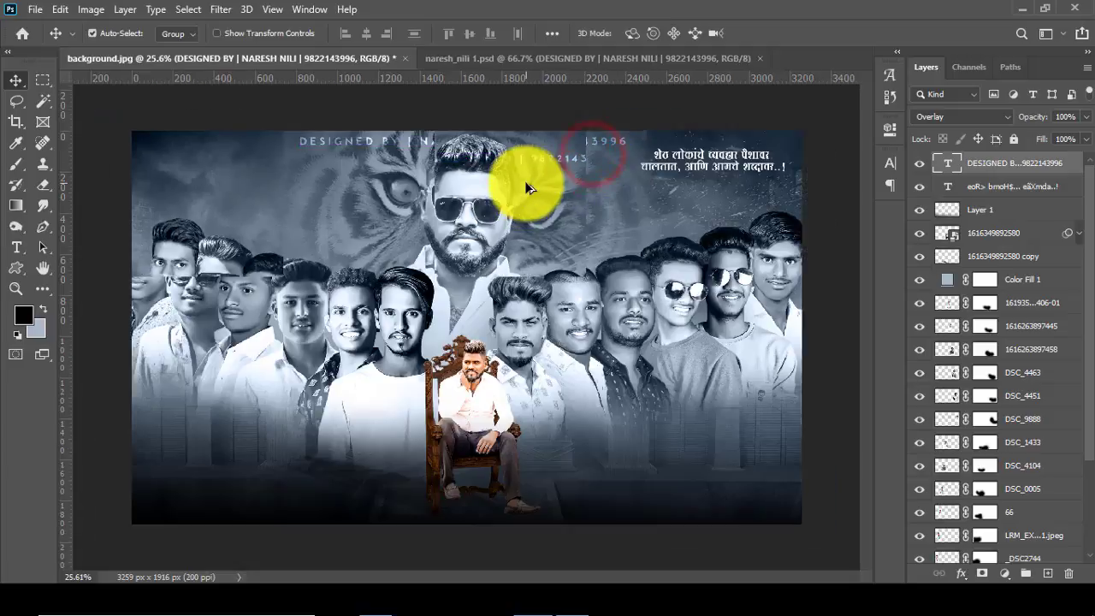
scroll(524, 180, down, 1)
key(ctrl+t)
click(796, 31)
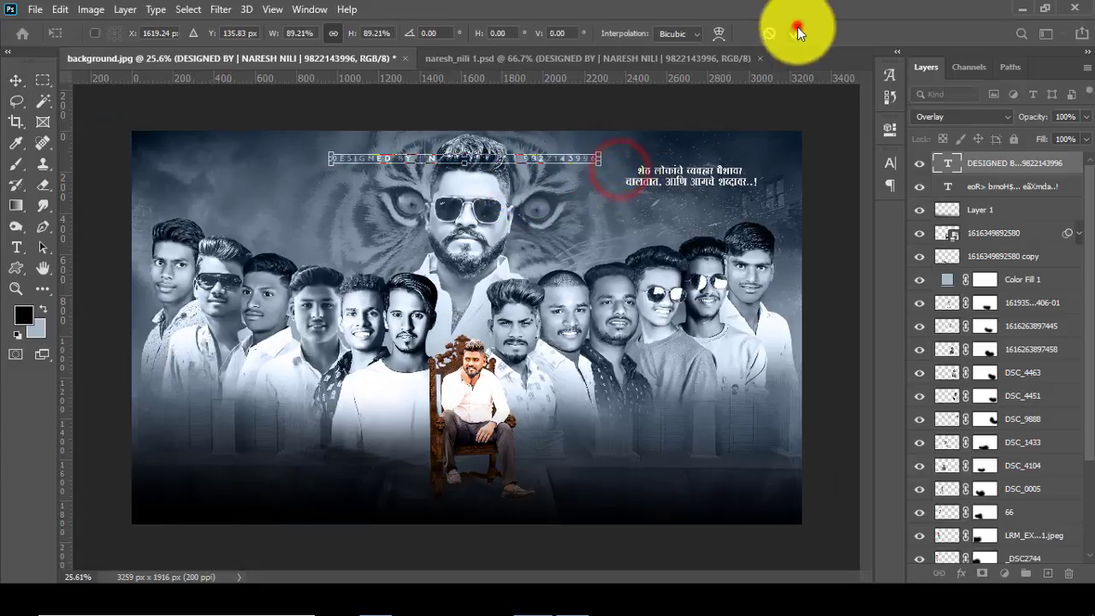
click(986, 184)
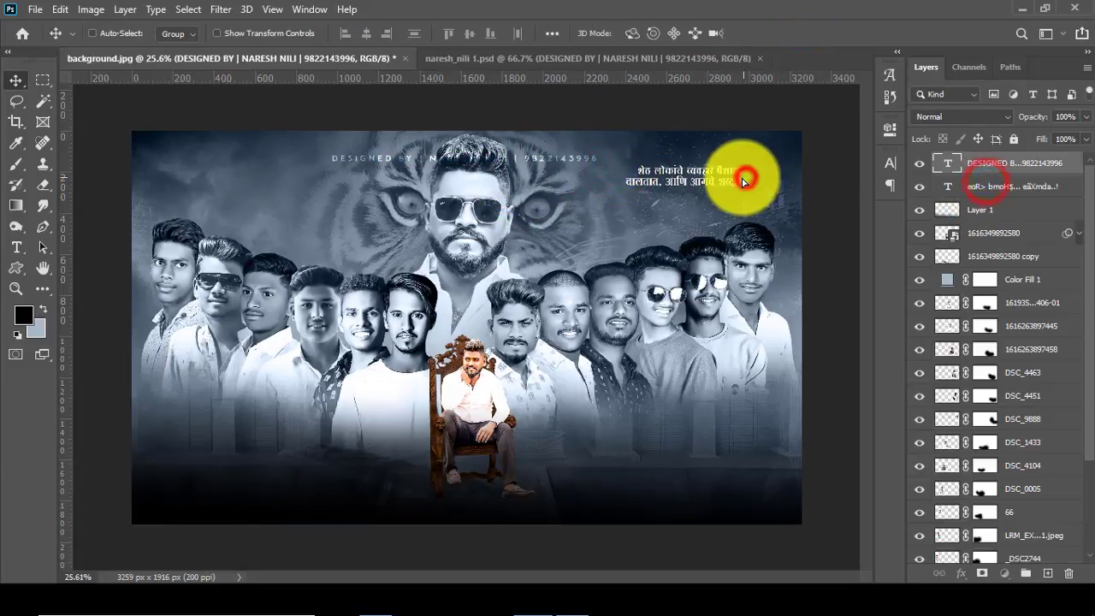
drag(514, 274, 633, 60)
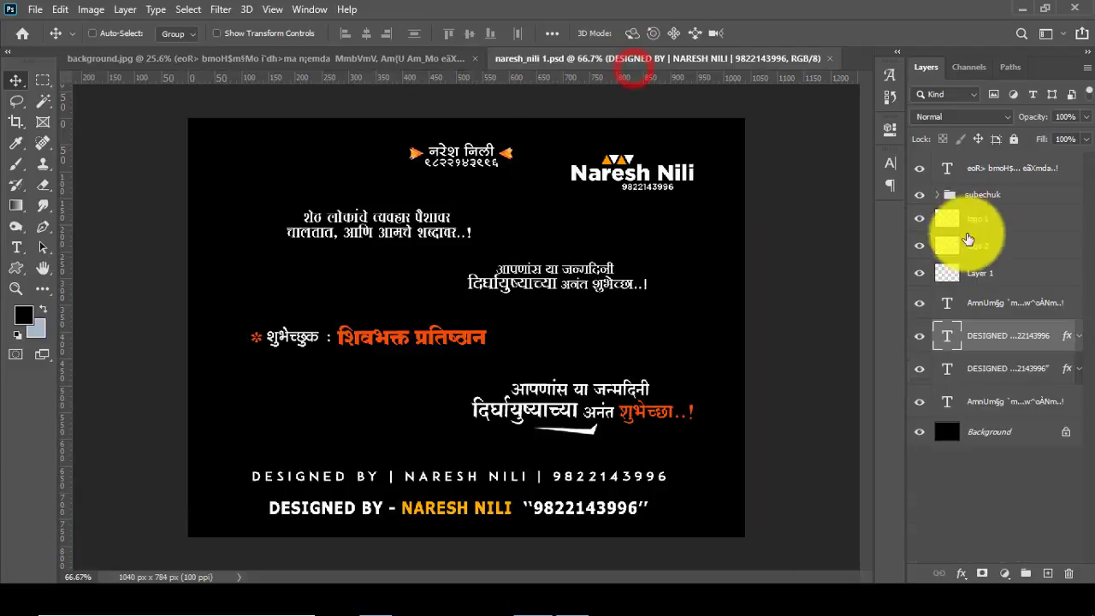
Step: Place the logo 2 designer logo in the banner's top-left corner
click(968, 245)
mouse_move(644, 161)
mouse_down()
mouse_move(182, 45)
mouse_move(236, 166)
mouse_up()
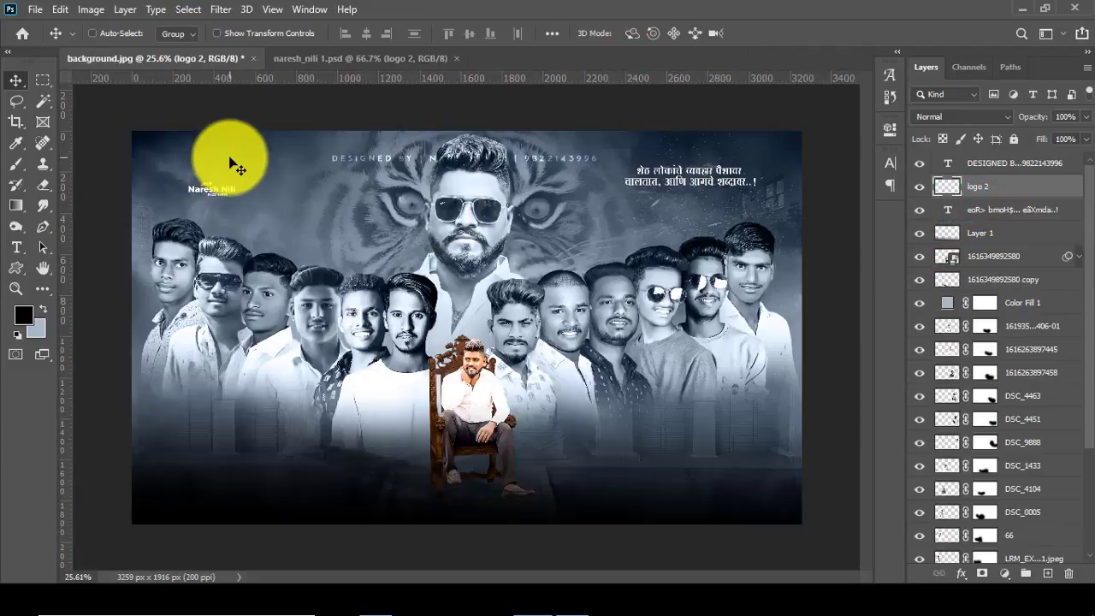
key(ctrl+t)
click(794, 33)
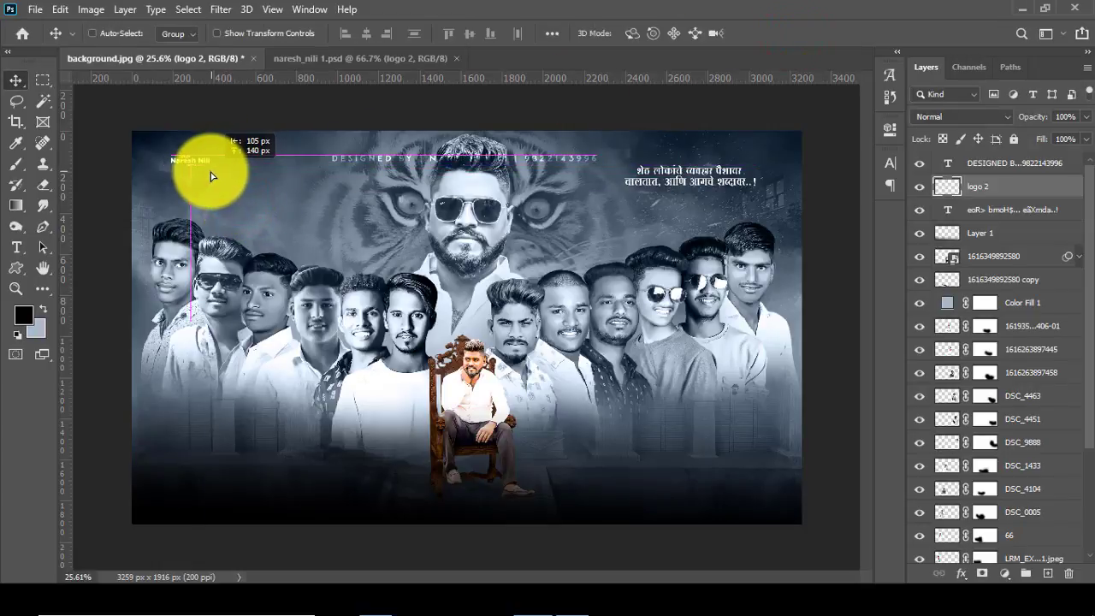
drag(211, 174, 224, 174)
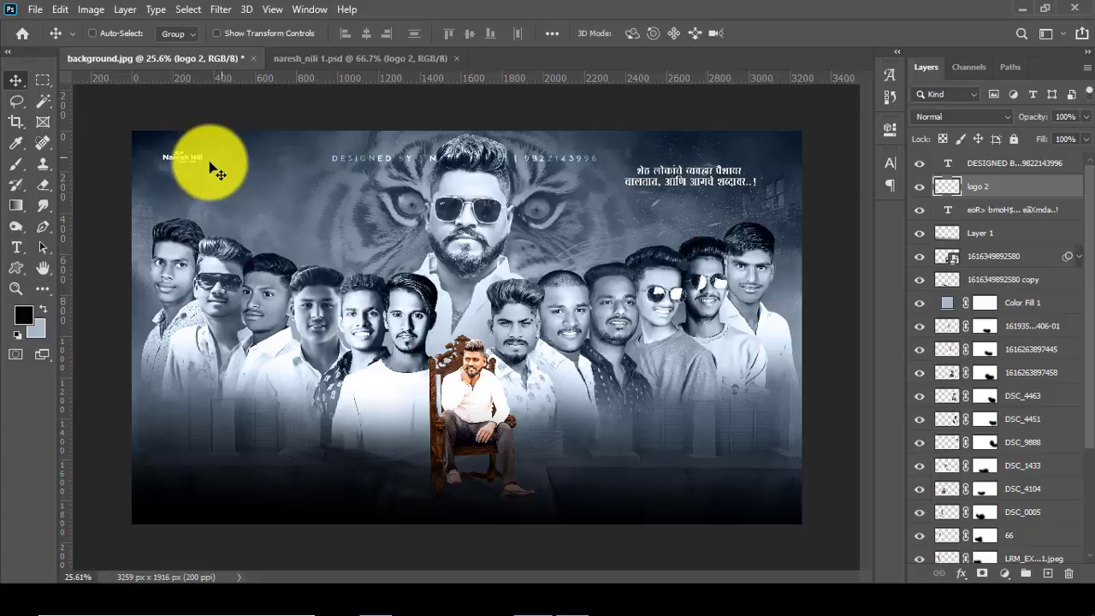
Step: Bring the orange subechuk well-wisher text group into the banner, sized and placed at bottom left
click(385, 59)
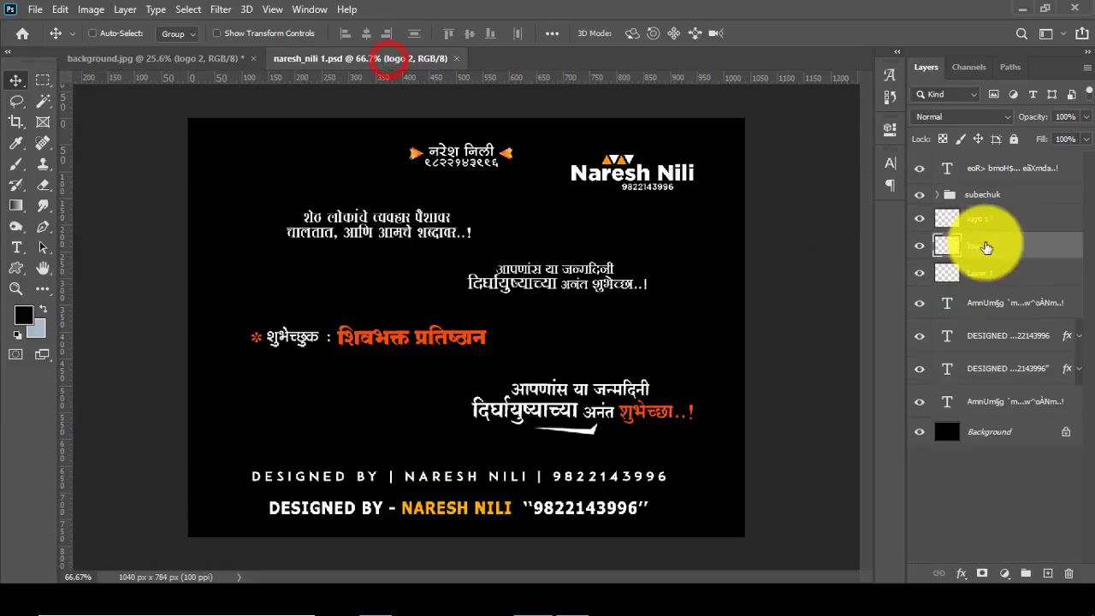
click(984, 194)
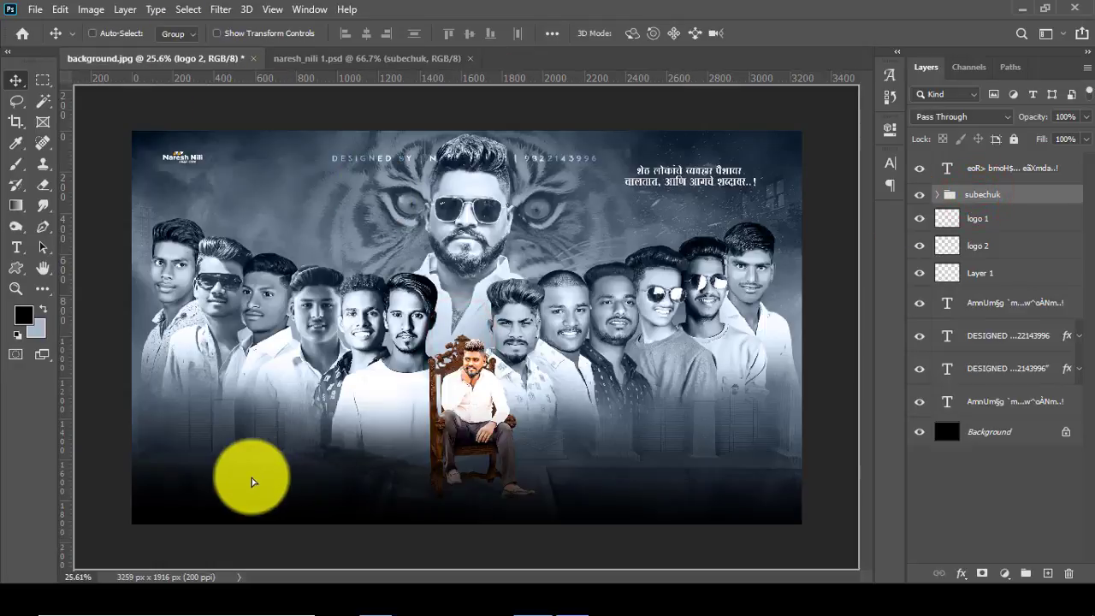
drag(478, 345, 293, 483)
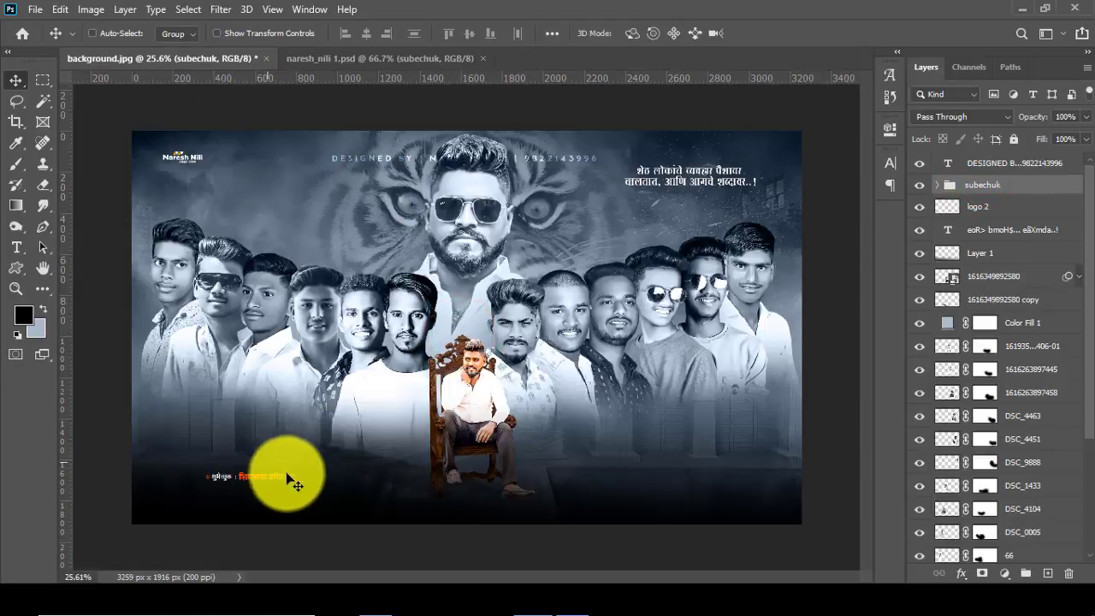
key(ctrl+t)
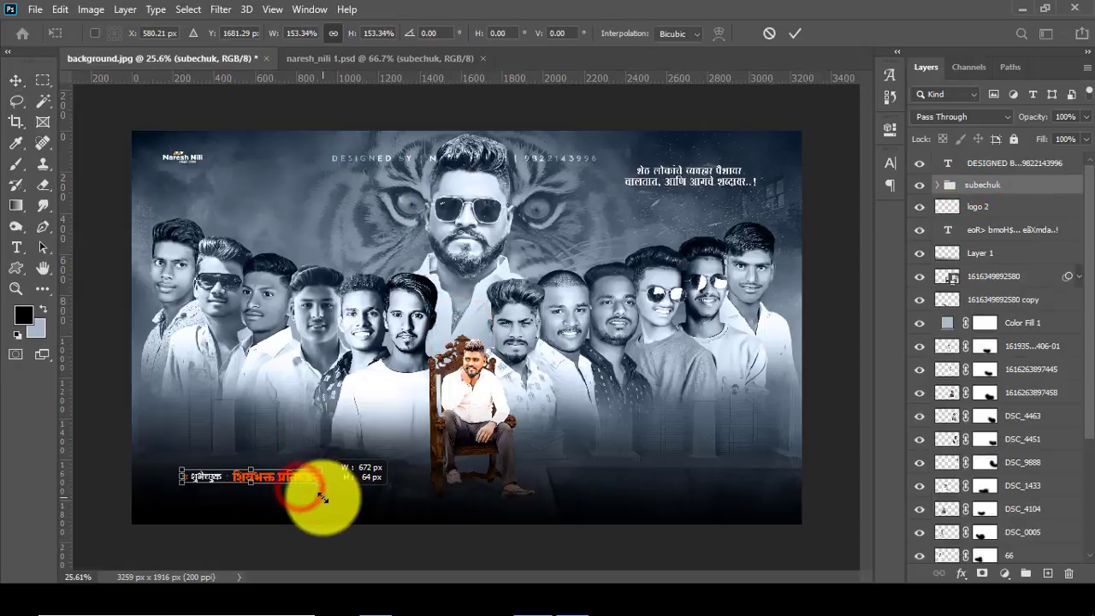
click(795, 34)
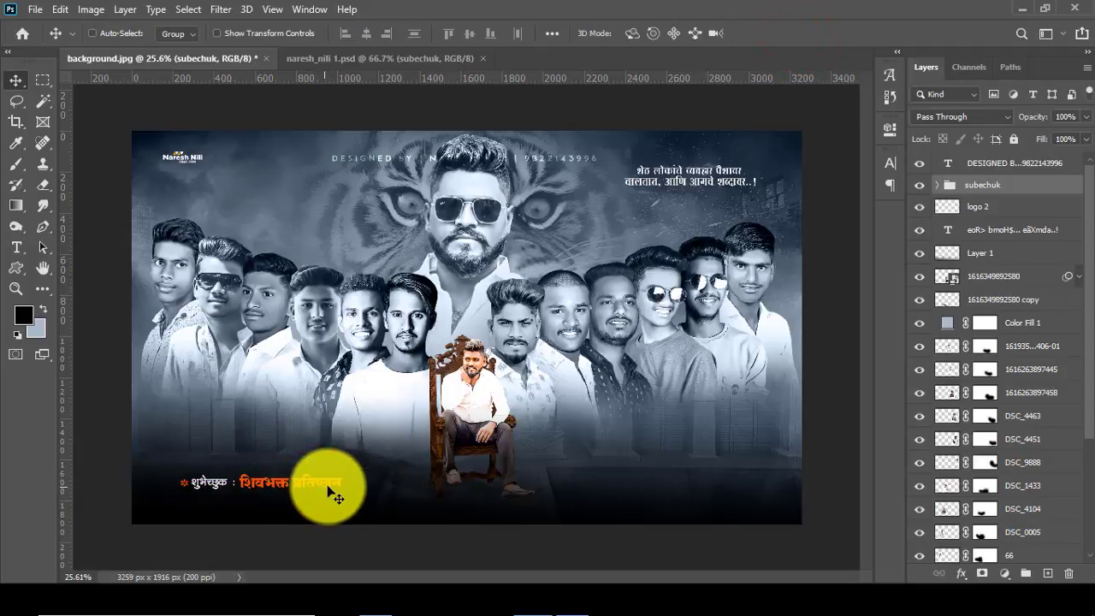
drag(316, 490, 333, 483)
key(ctrl+t)
click(798, 33)
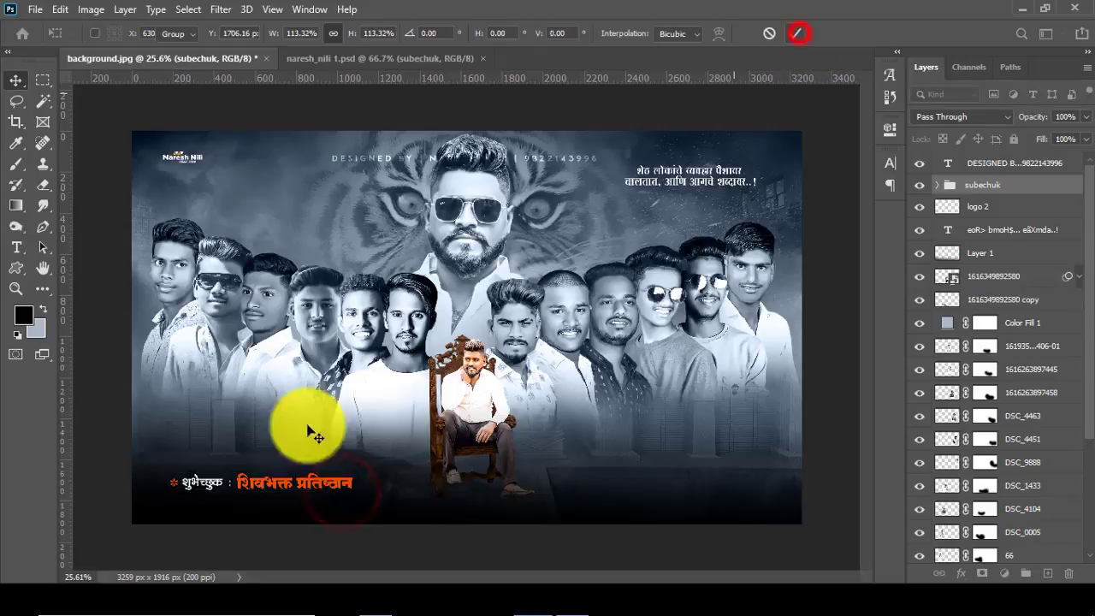
Step: Enlarge the seated man's layer to 103.91%
click(988, 276)
key(ctrl+t)
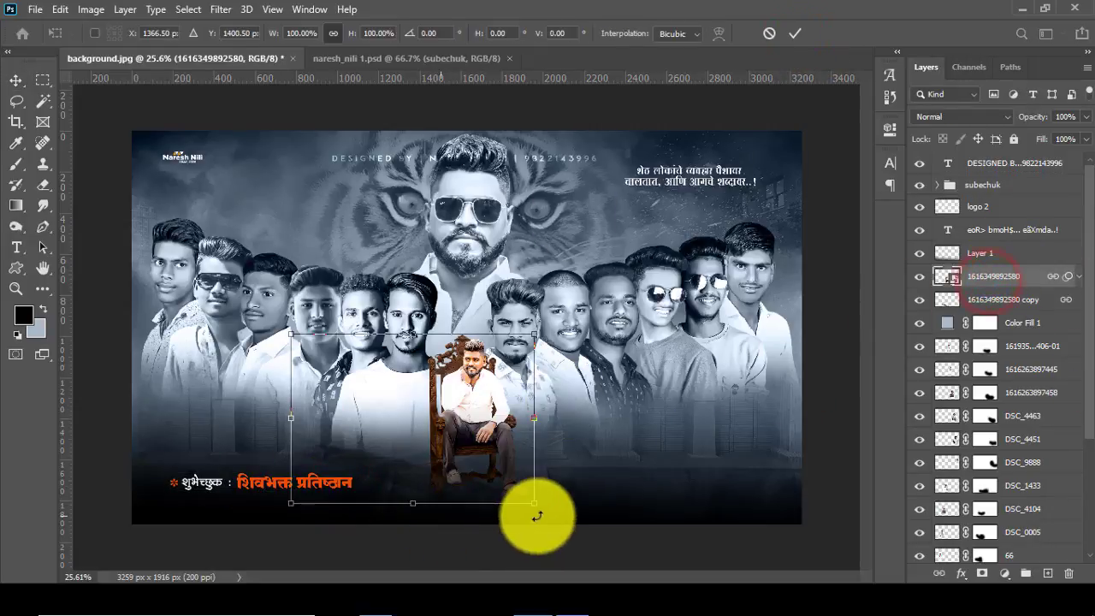
drag(538, 508, 548, 517)
click(794, 34)
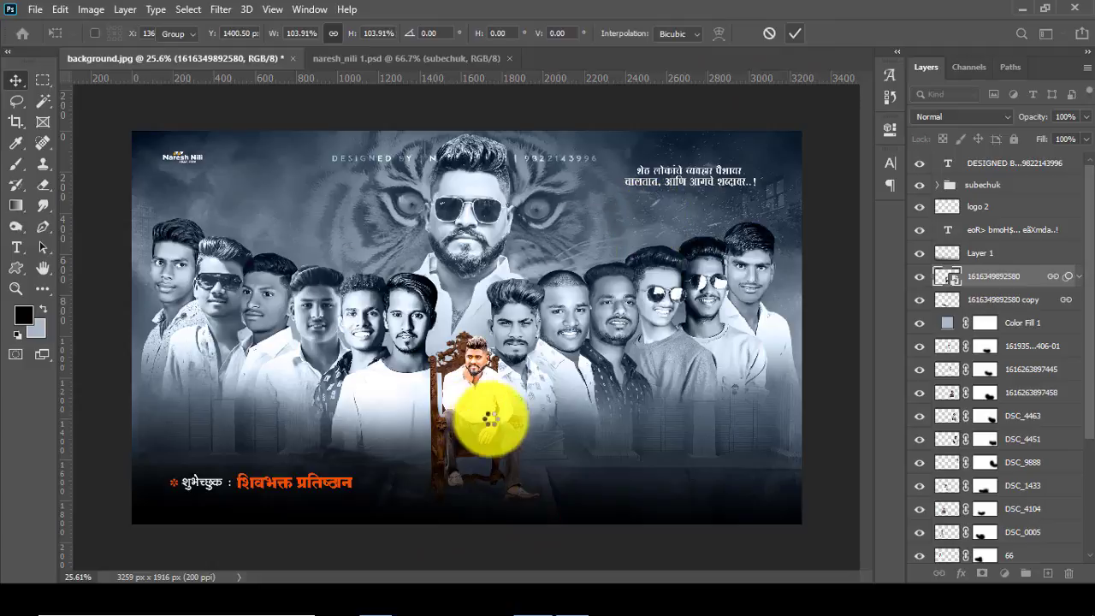
Step: Shrink all the group photo layers together slightly to 99.16%
key(Return)
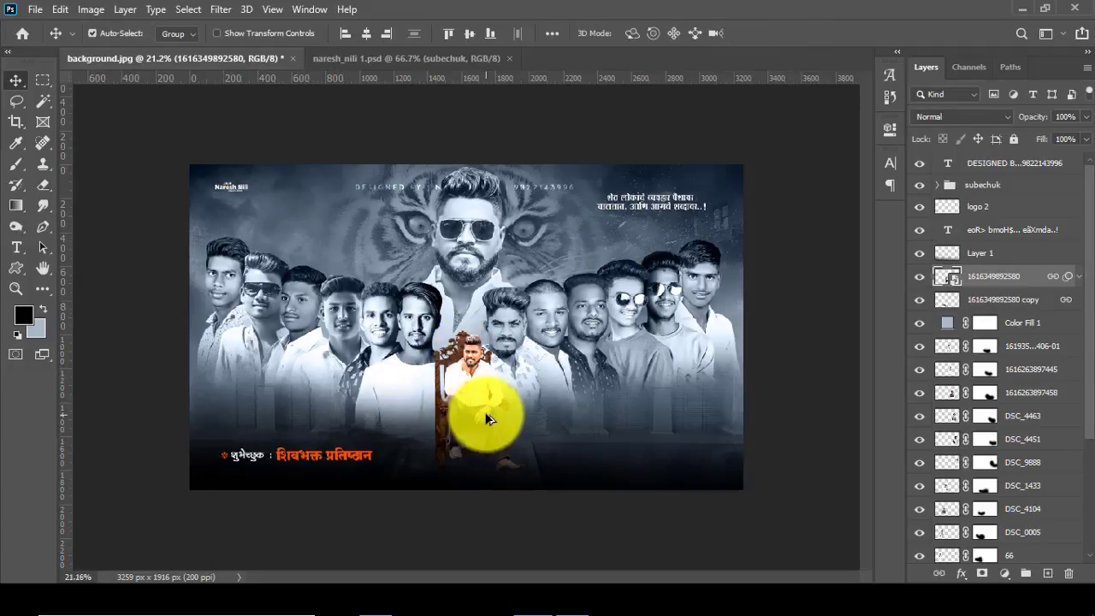
scroll(496, 417, down, 1)
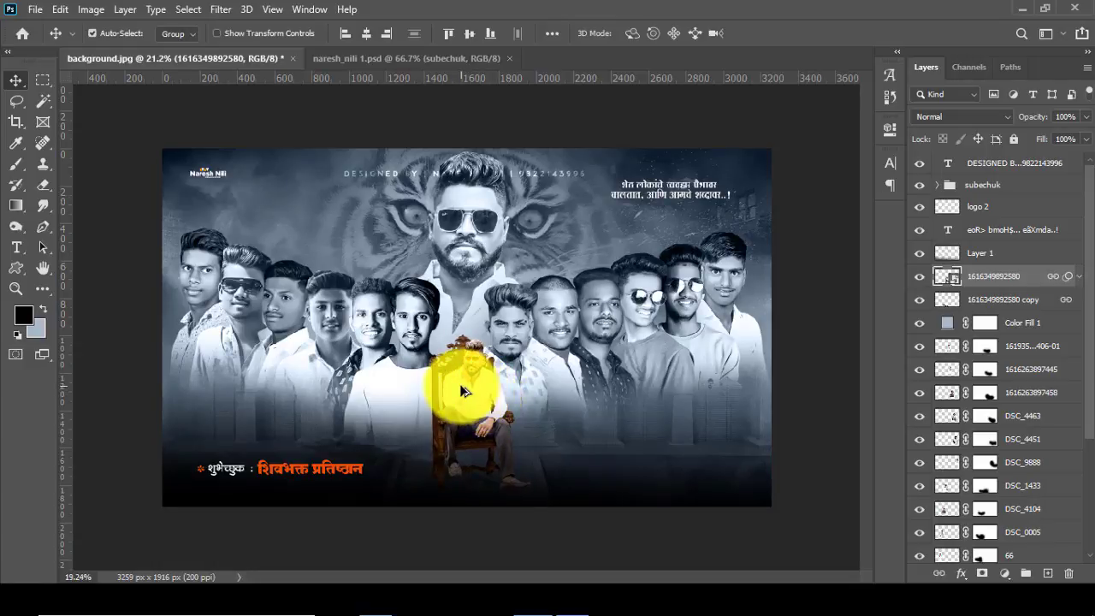
scroll(462, 391, down, 1)
click(1018, 345)
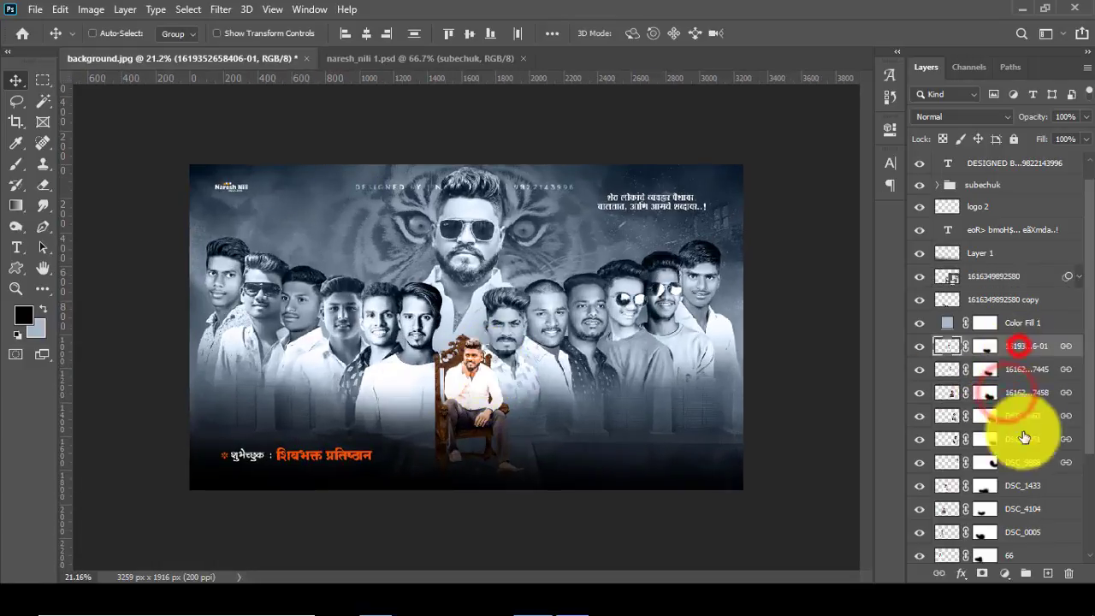
scroll(1024, 438, down, 2)
shift+click(1017, 508)
key(ctrl+t)
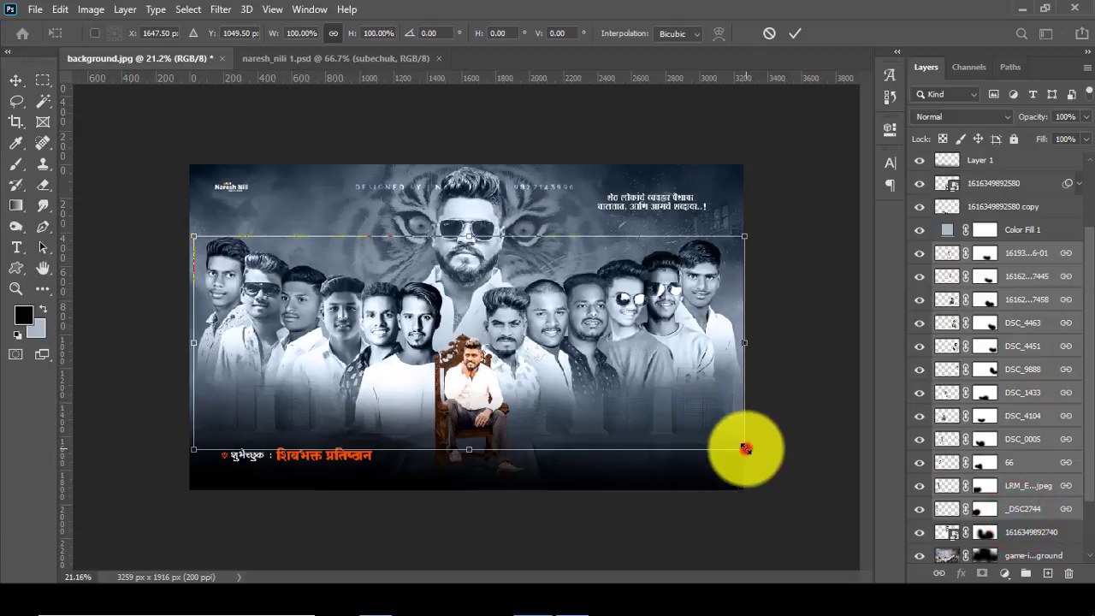
drag(746, 448, 739, 444)
click(794, 34)
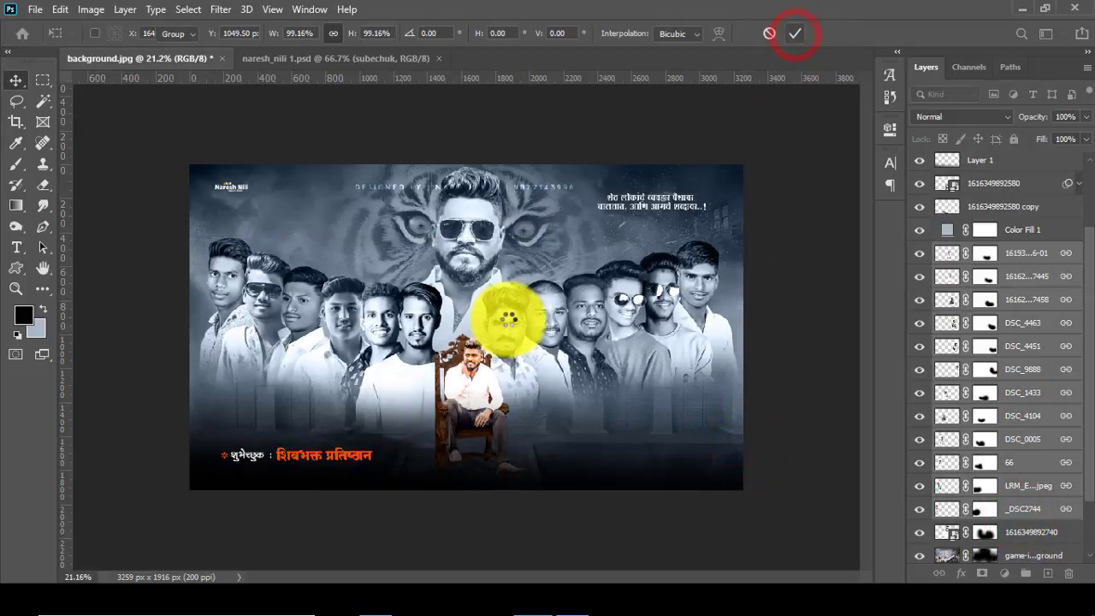
Step: Select the DSC_9888 and LRM export photo layers and zoom in on the lower banner
click(1009, 369)
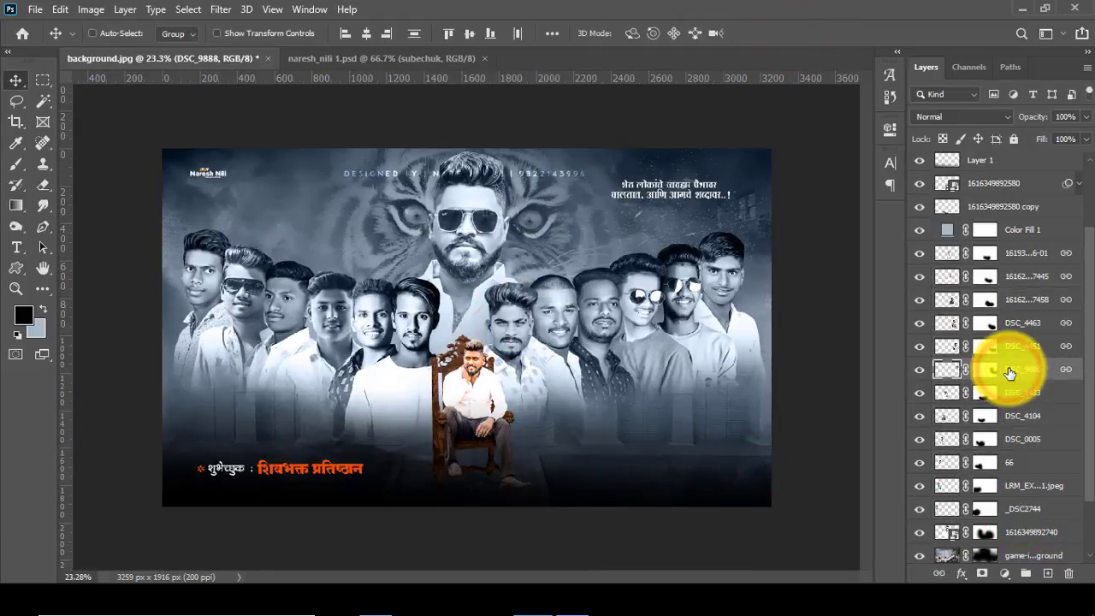
click(1048, 485)
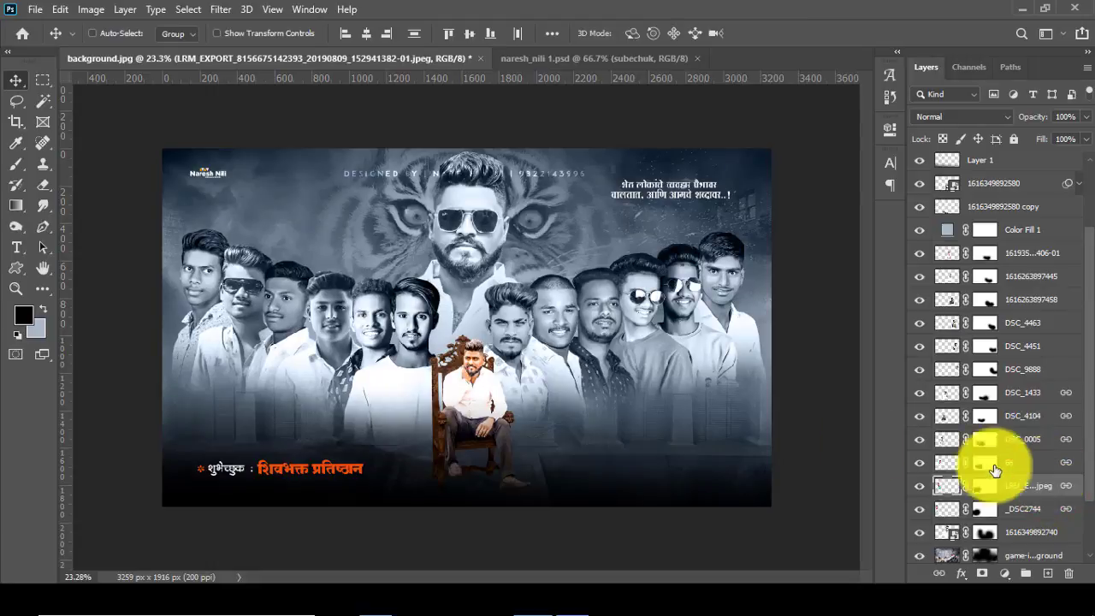
scroll(557, 385, up, 2)
scroll(493, 359, down, 5)
scroll(503, 263, up, 4)
scroll(500, 266, down, 1)
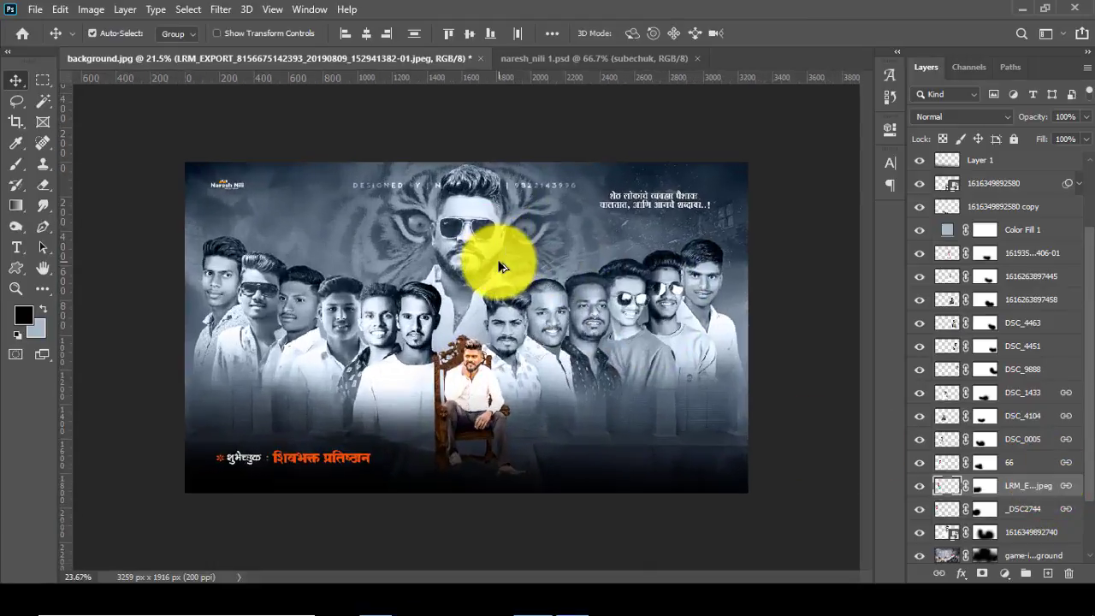
scroll(500, 262, up, 1)
scroll(504, 286, up, 1)
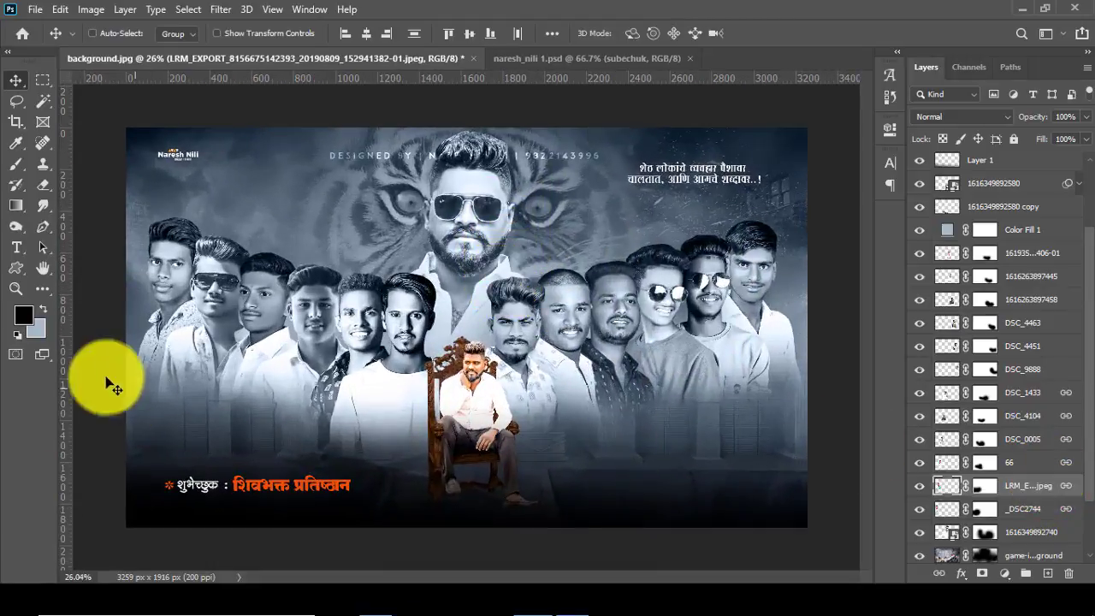
click(16, 288)
Step: Add a Khand Bold placeholder text layer below the group photos, placed above Layer 1
drag(567, 300, 810, 552)
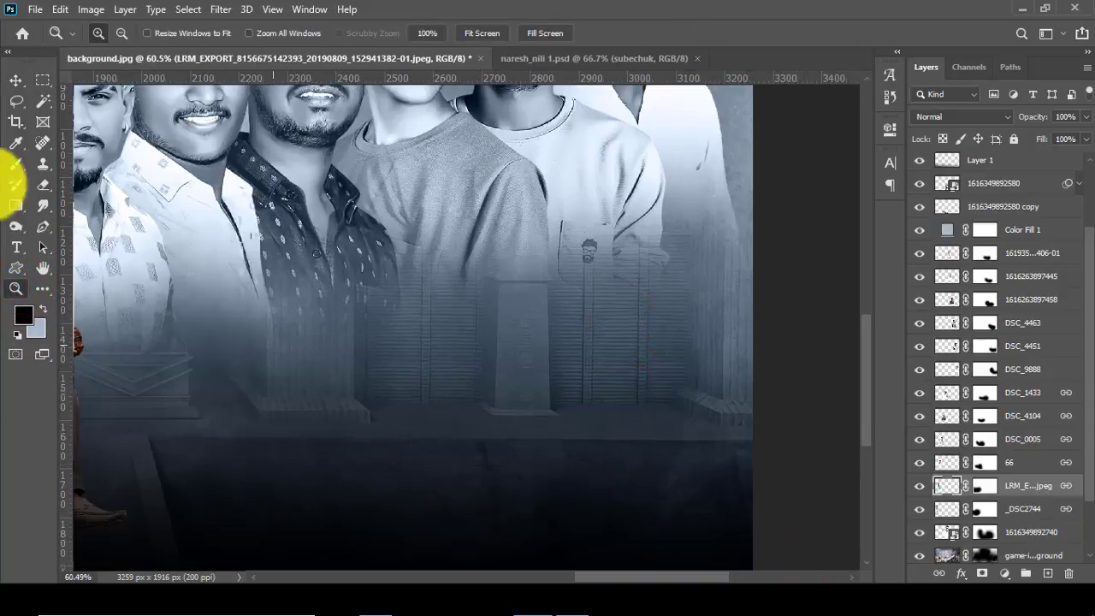
click(17, 246)
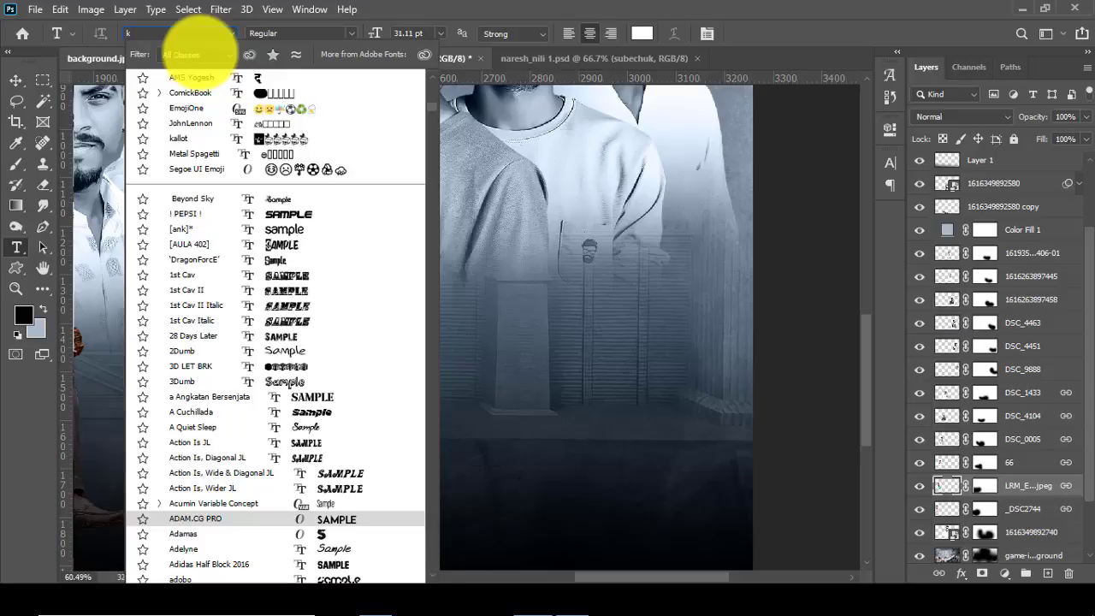
text(khand)
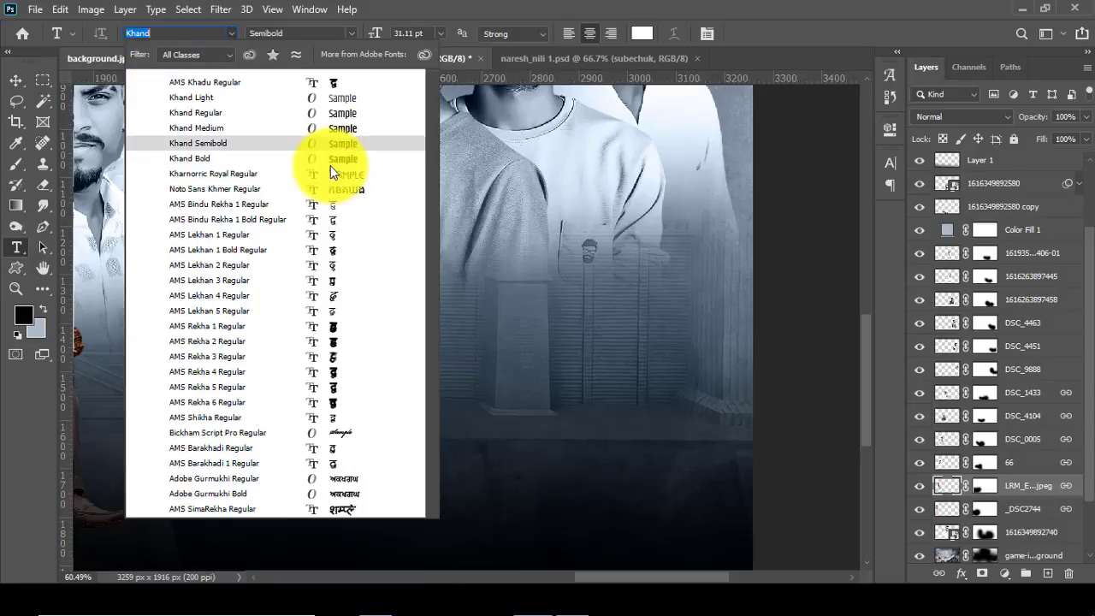
click(342, 158)
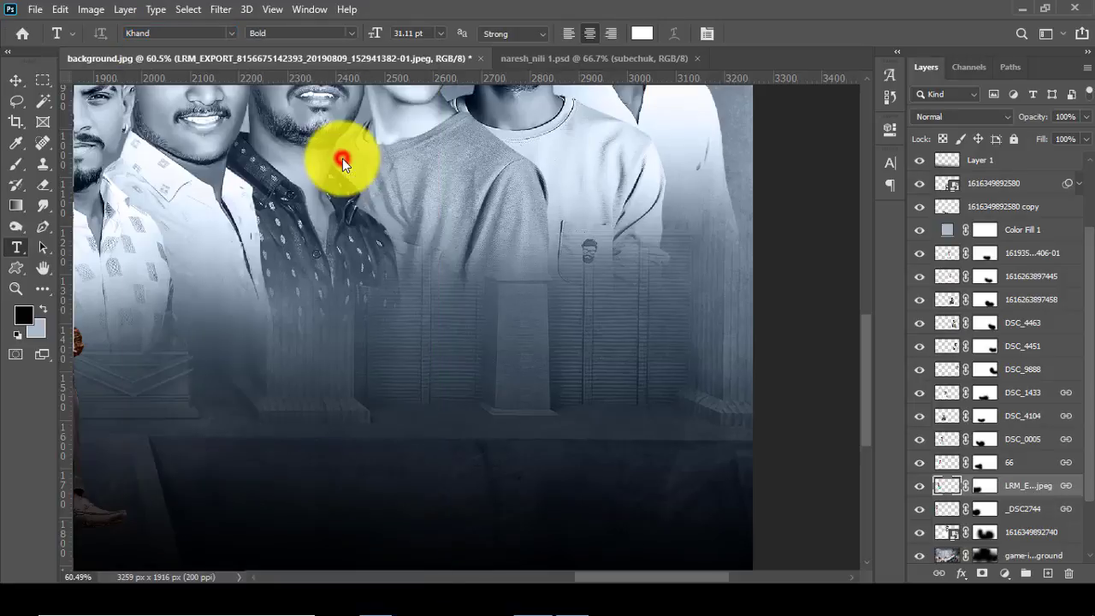
click(415, 329)
click(15, 80)
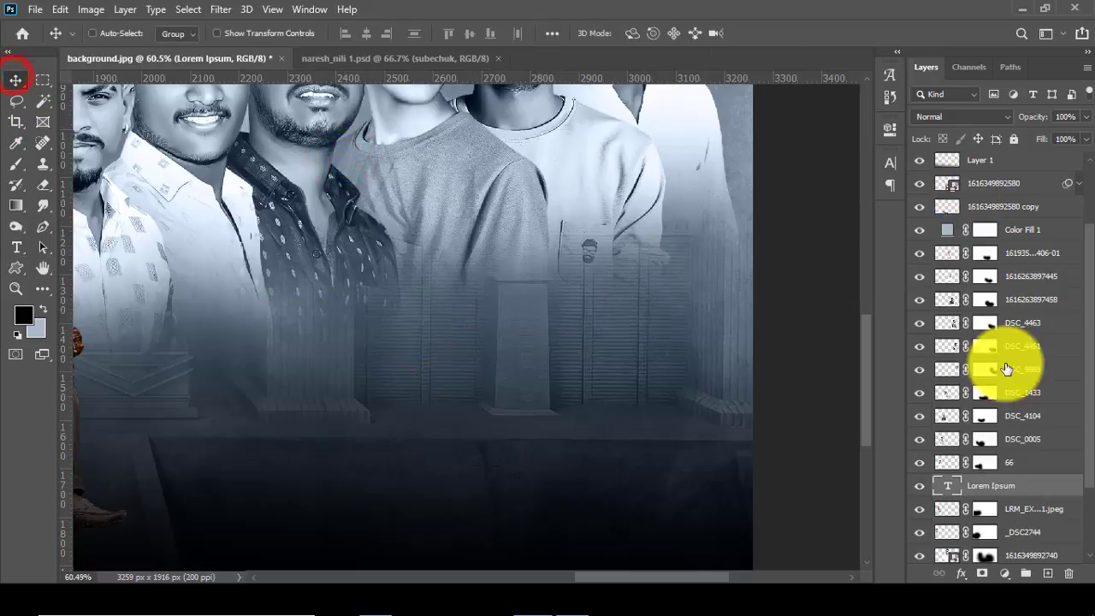
drag(988, 489, 975, 241)
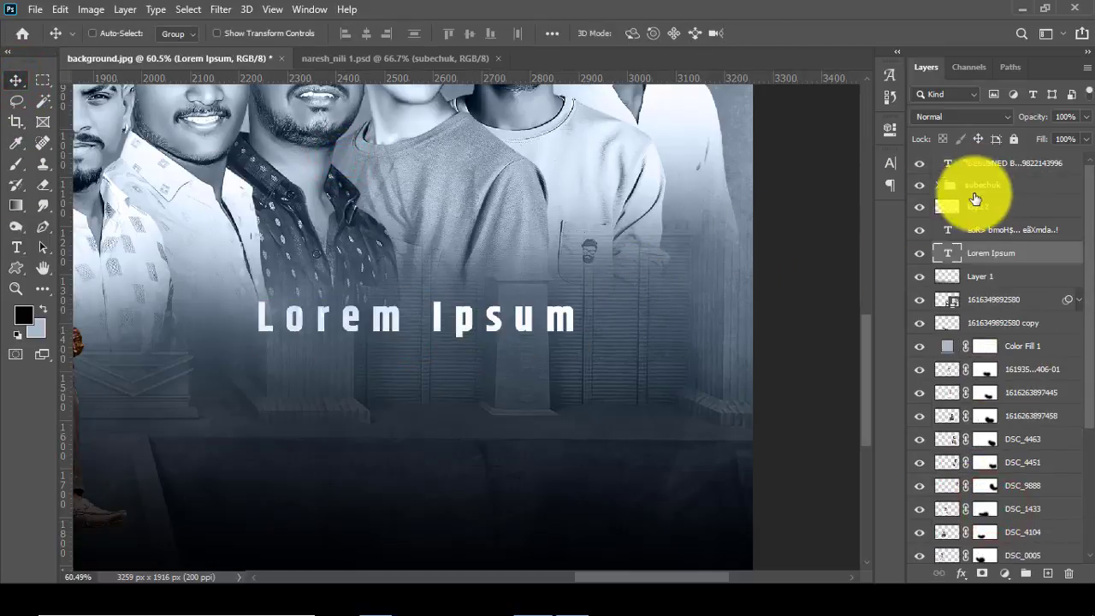
Step: Set the Lorem Ipsum text's tracking to 0 and its size to 54.11 pt
click(15, 247)
triple_click(346, 317)
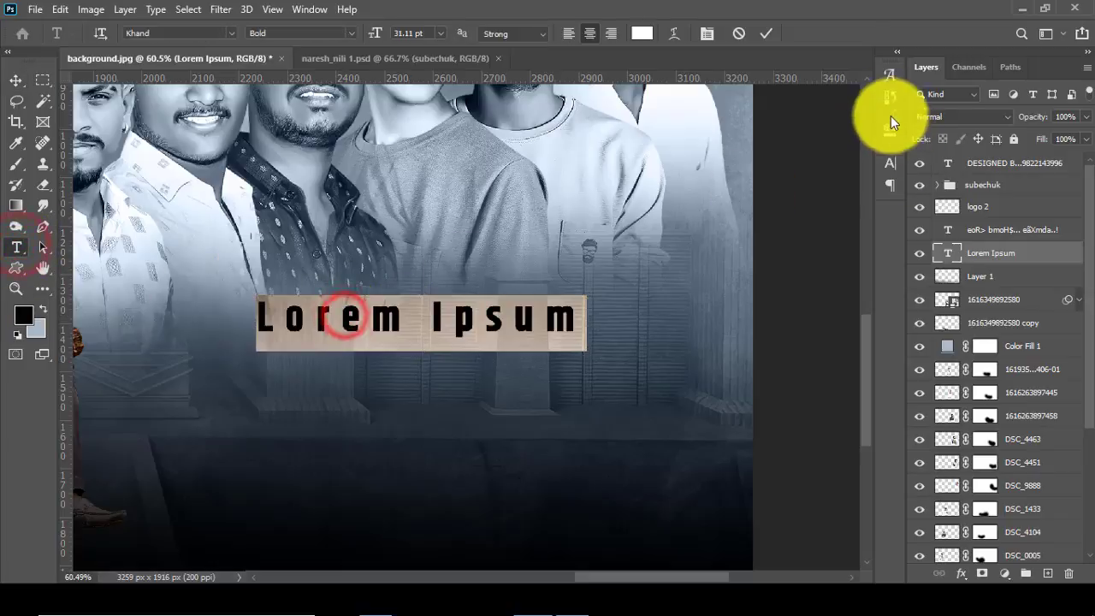
click(890, 162)
click(836, 221)
text(0)
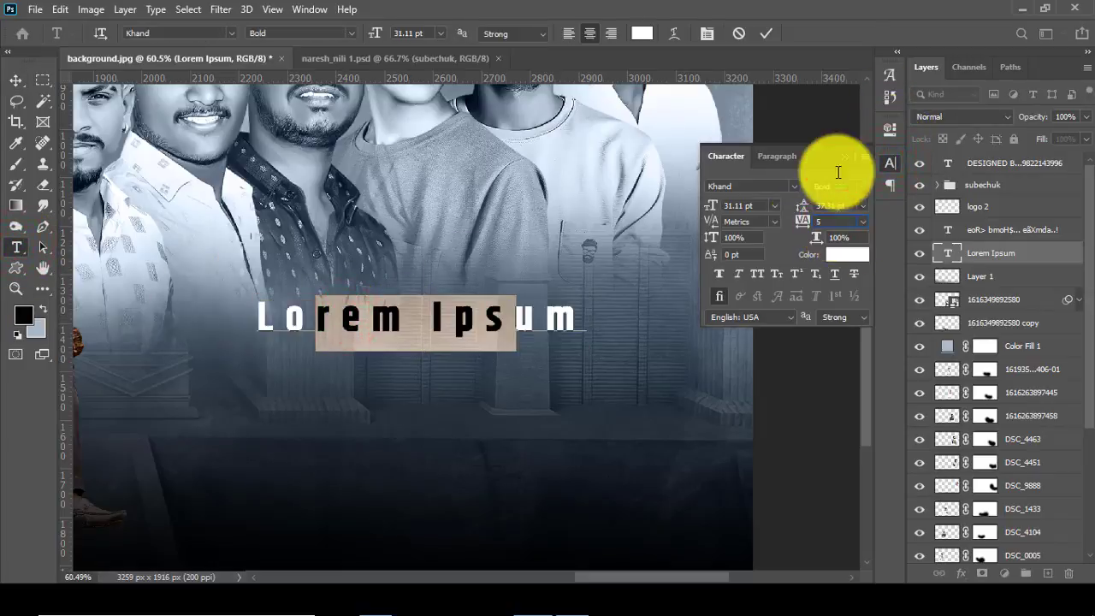
click(844, 158)
drag(373, 32, 389, 39)
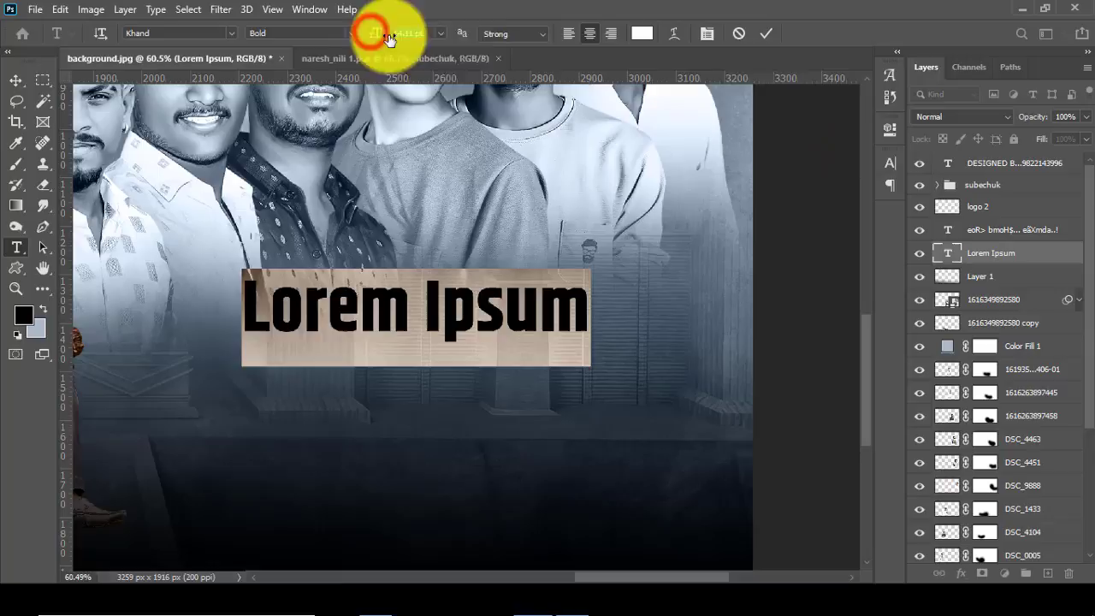
click(889, 75)
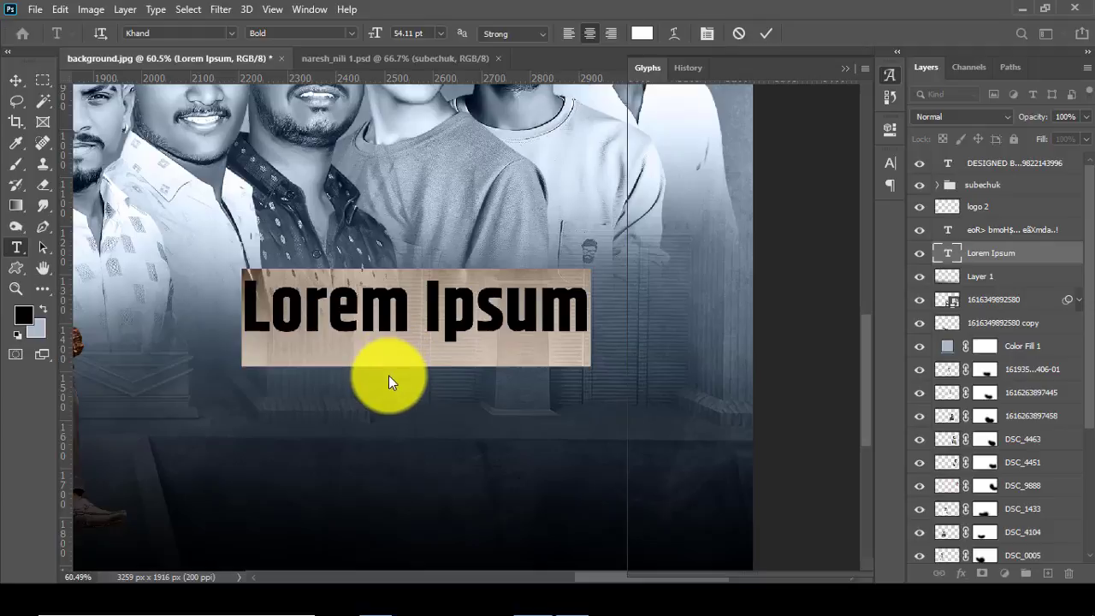
Step: Replace the placeholder with the Devanagari first name संतोष, built from the Glyphs panel
drag(577, 575, 591, 576)
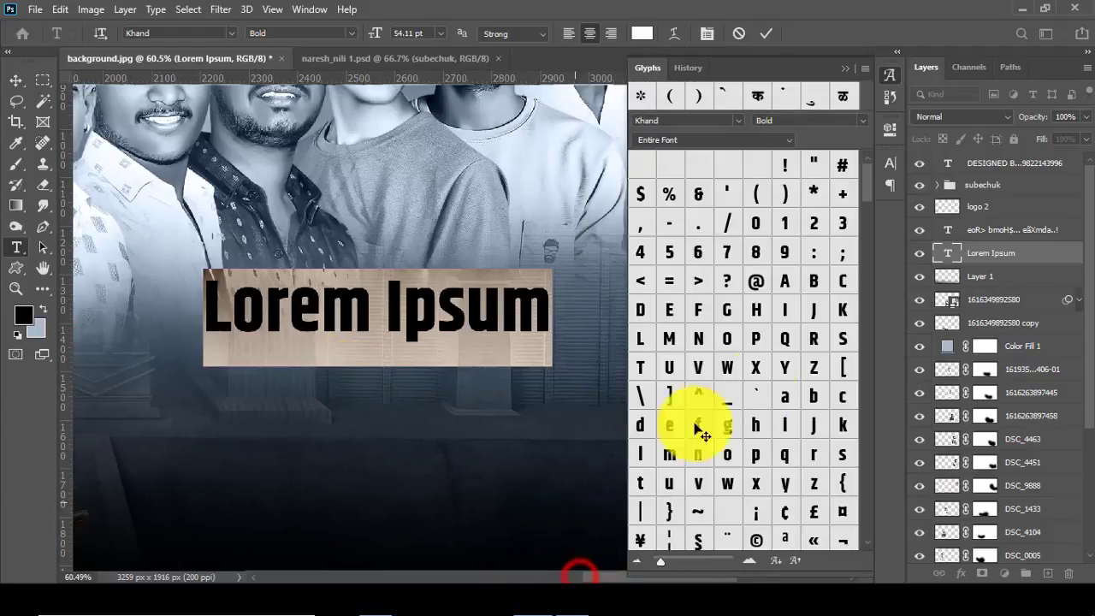
key(BackSpace)
scroll(732, 398, down, 5)
scroll(718, 411, down, 5)
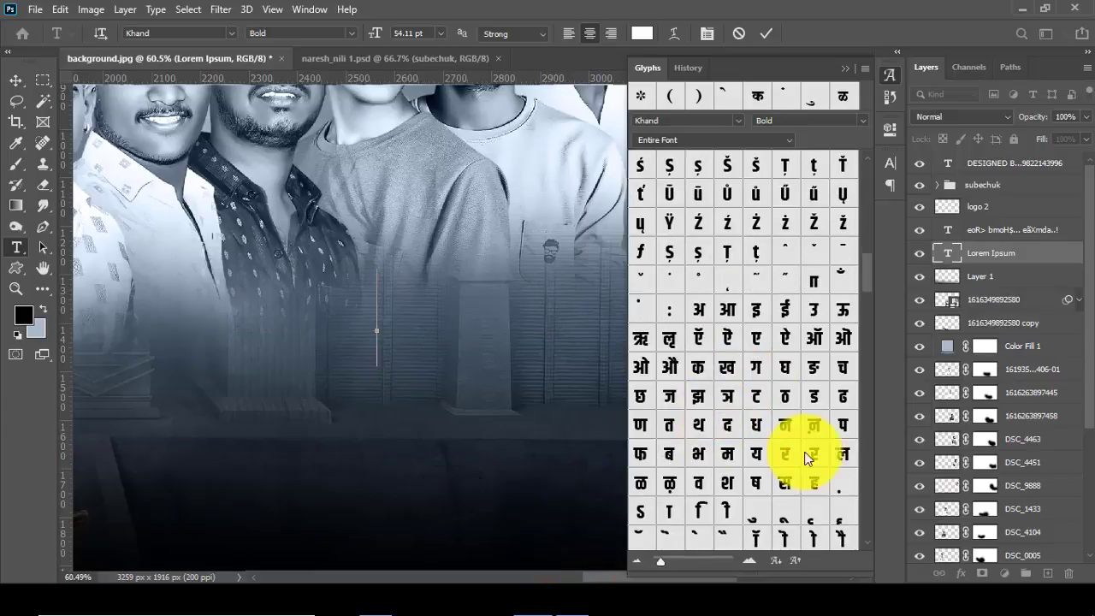
double_click(781, 466)
scroll(703, 495, down, 2)
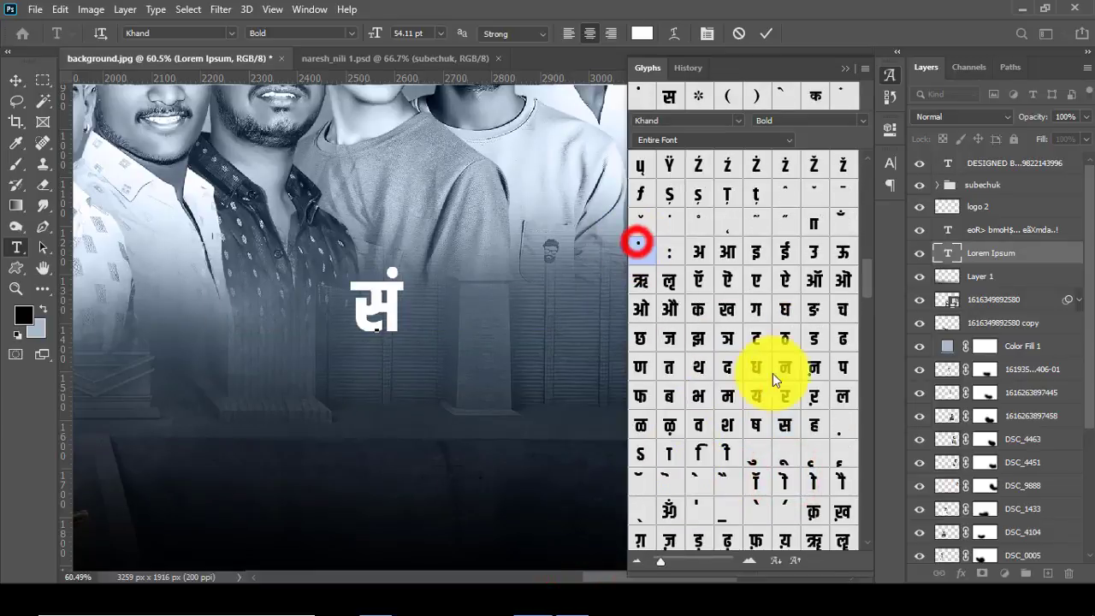
double_click(677, 450)
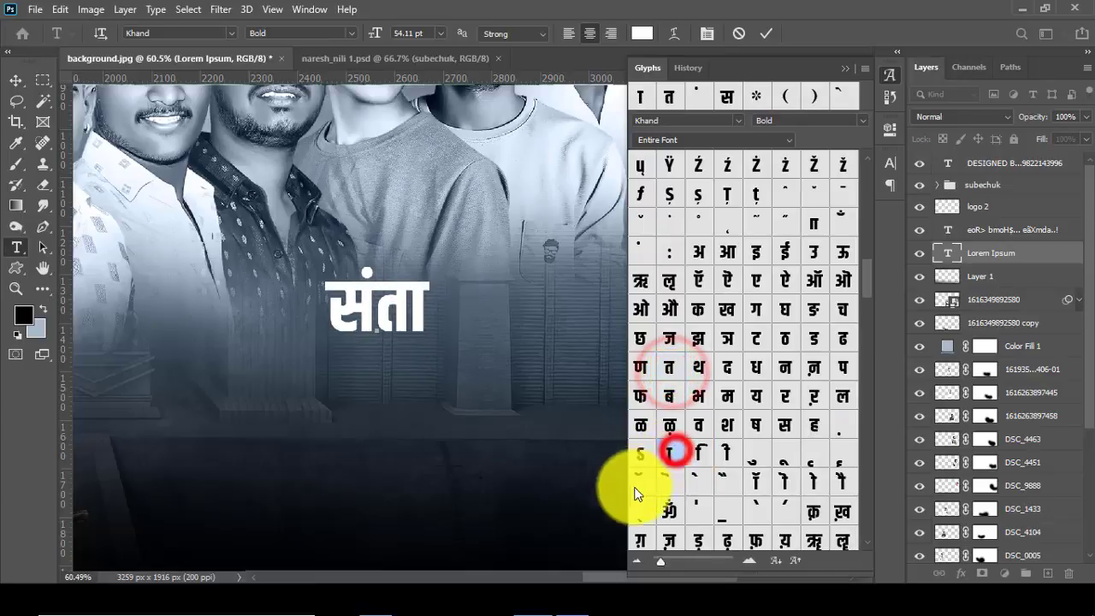
double_click(698, 481)
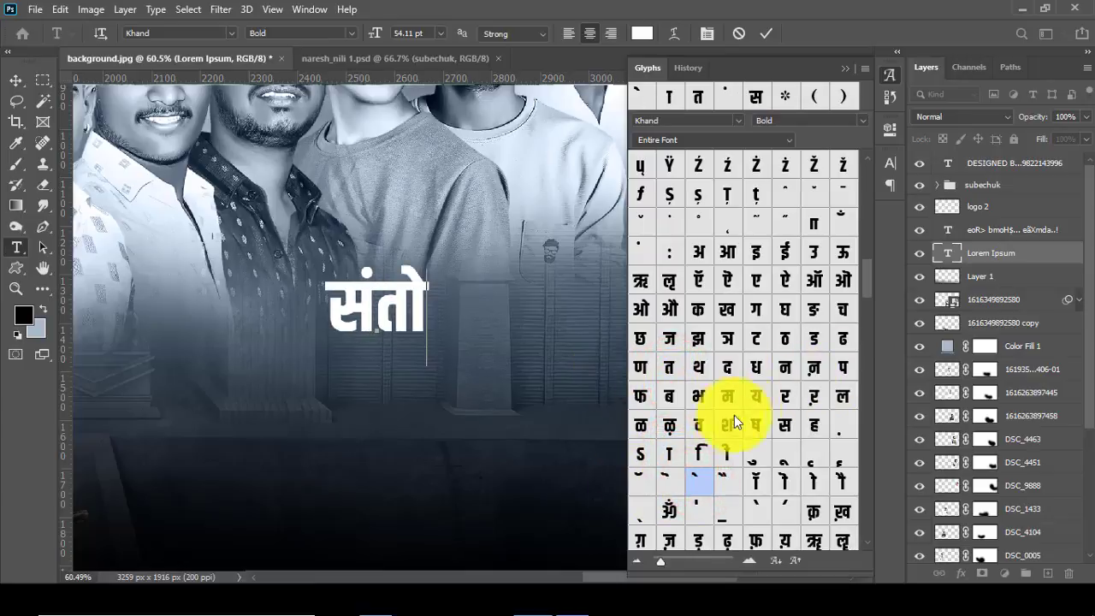
double_click(756, 422)
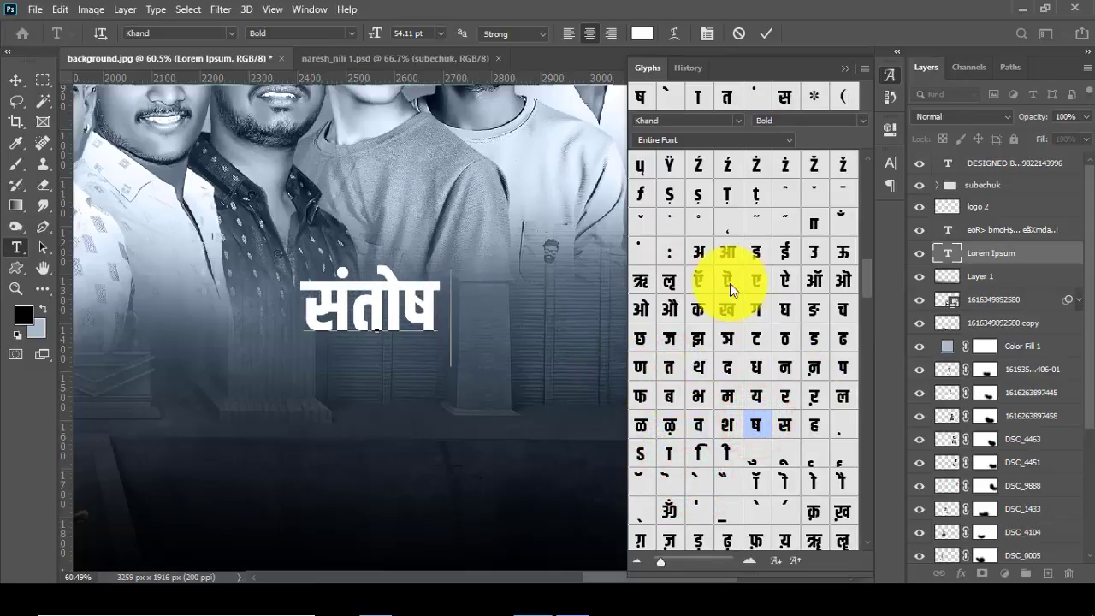
Step: Add the surname रे साळुंके after the first name using glyphs
double_click(794, 392)
double_click(698, 482)
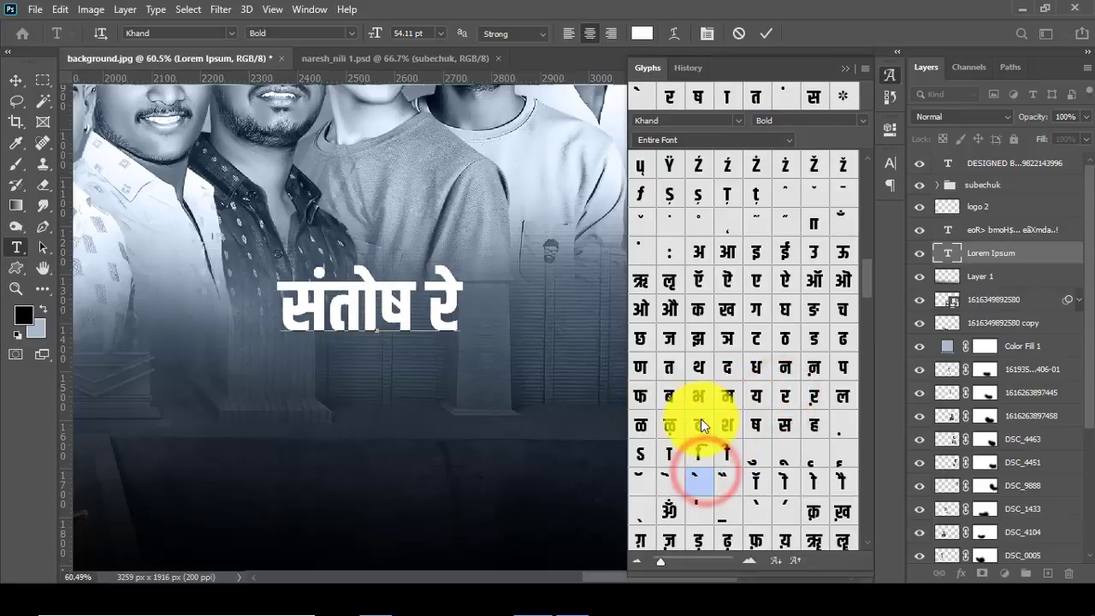
double_click(677, 451)
double_click(640, 426)
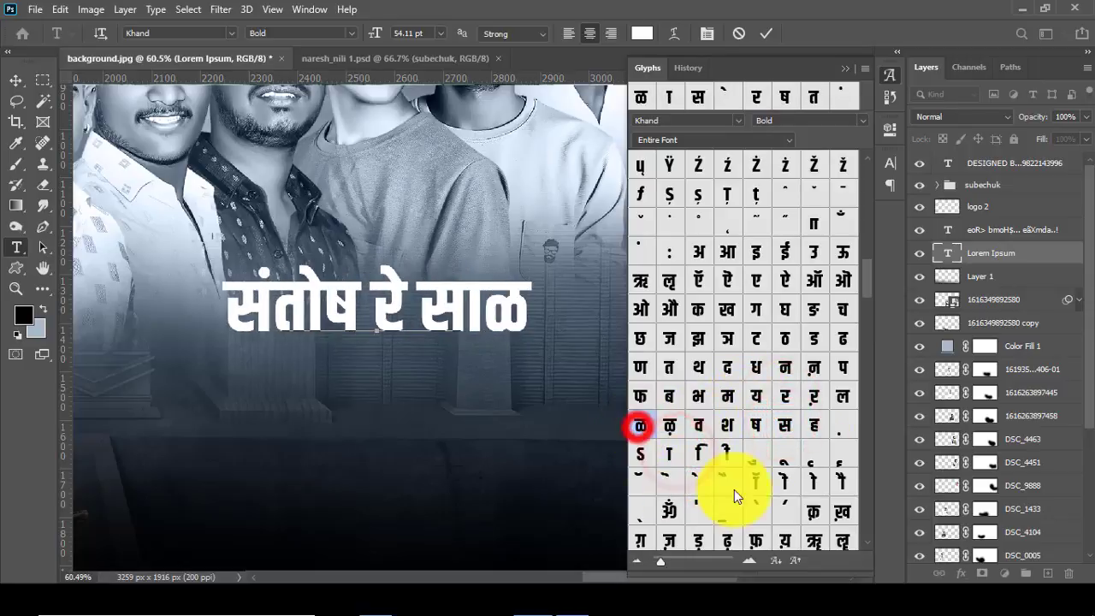
double_click(751, 460)
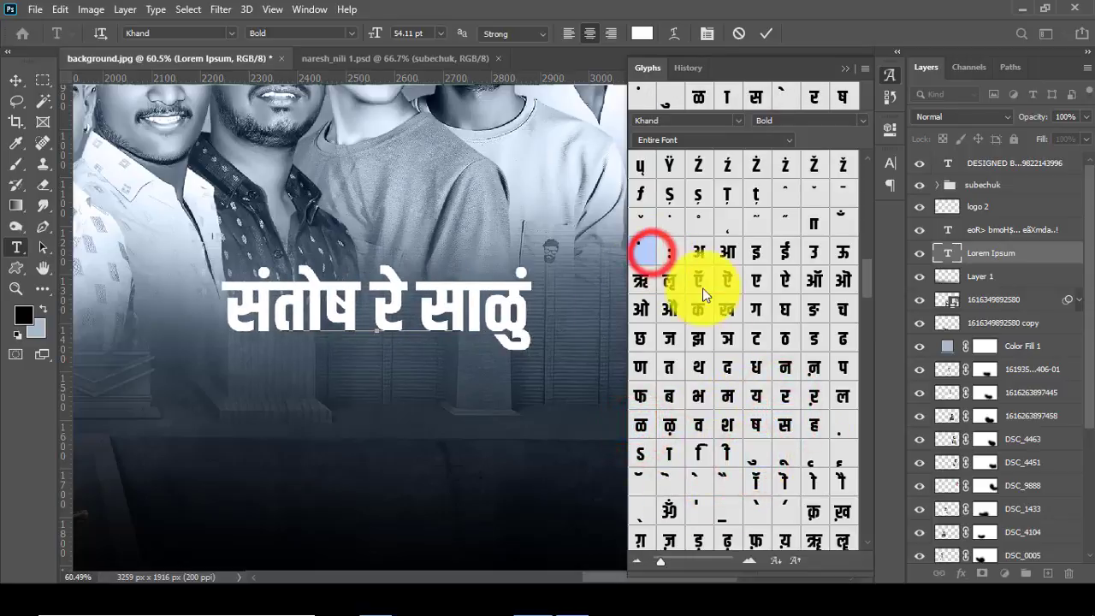
double_click(698, 309)
double_click(698, 481)
Step: Cut रे साळुंके from the line and close the Glyphs panel
drag(335, 301, 565, 303)
key(ctrl+c)
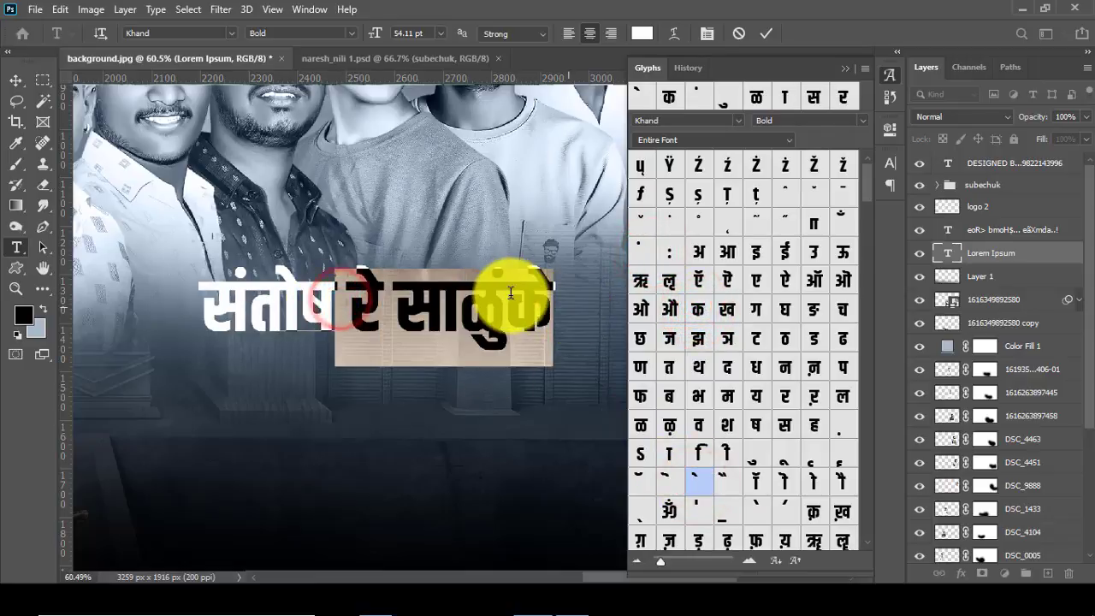
right_click(552, 299)
click(552, 299)
click(845, 69)
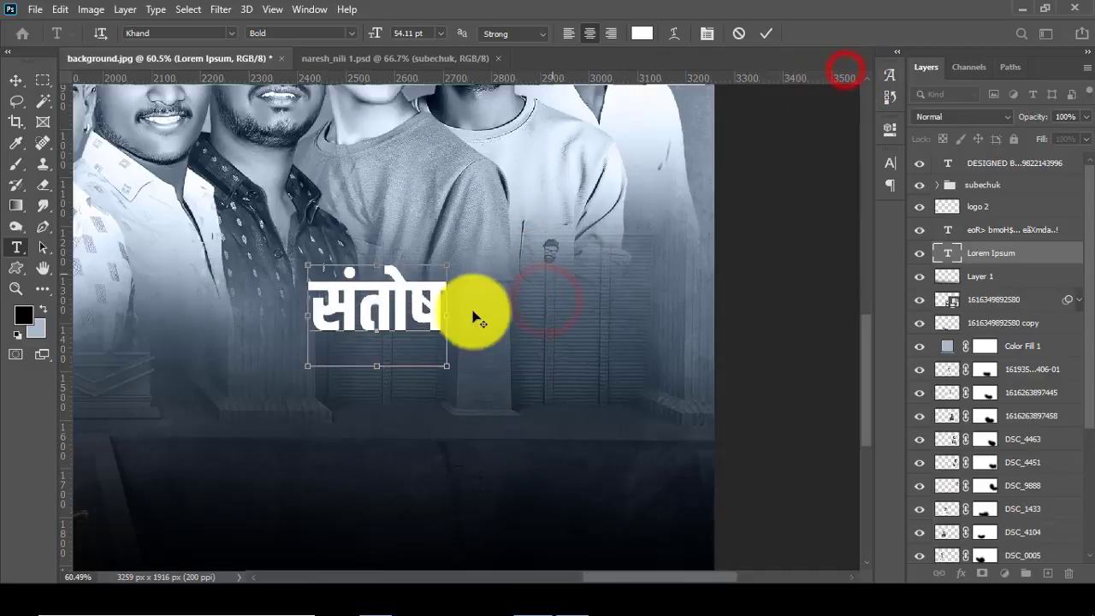
scroll(86, 110, up, 2)
Step: Duplicate the name layer below and paste रे साळुंके into the copy as the second line
click(16, 81)
mouse_move(373, 280)
mouse_down()
mouse_move(484, 293)
mouse_move(479, 389)
mouse_up()
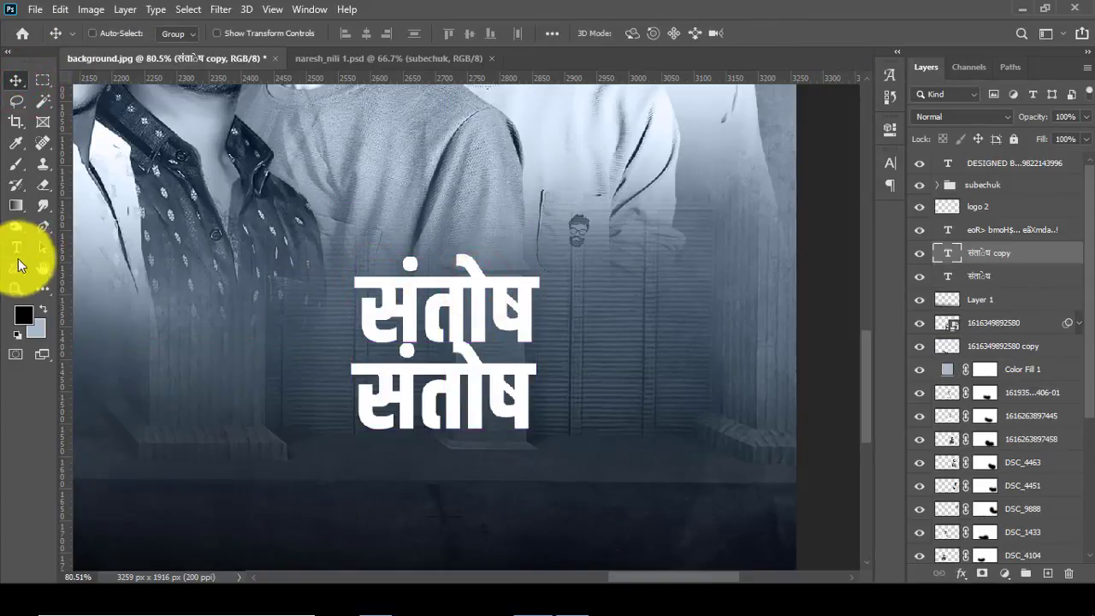
click(421, 380)
key(ctrl+a)
key(ctrl+v)
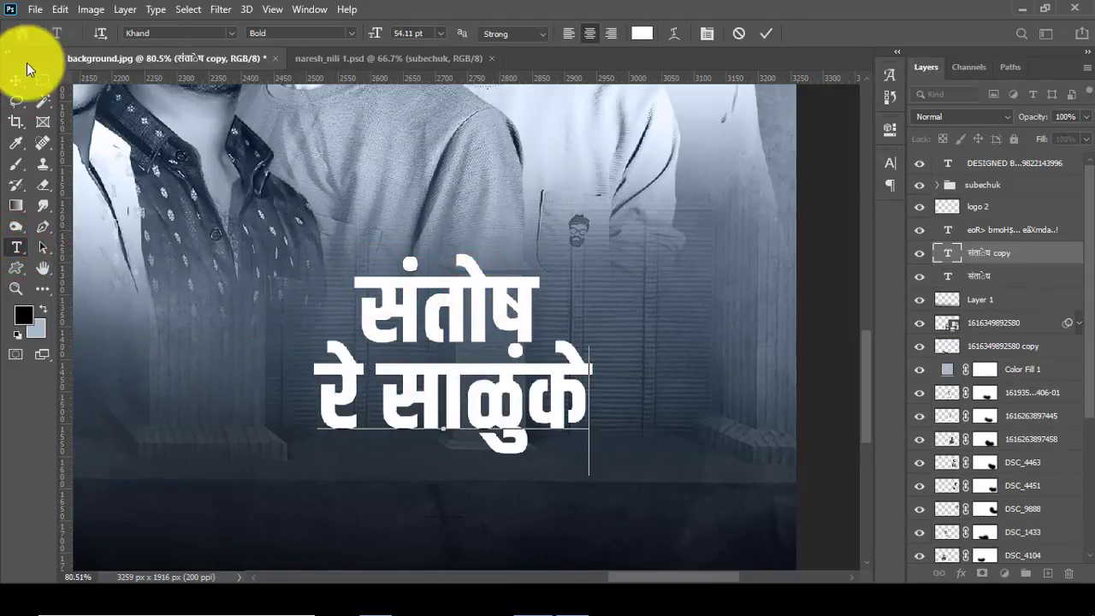
click(17, 81)
scroll(547, 411, up, 1)
click(533, 391)
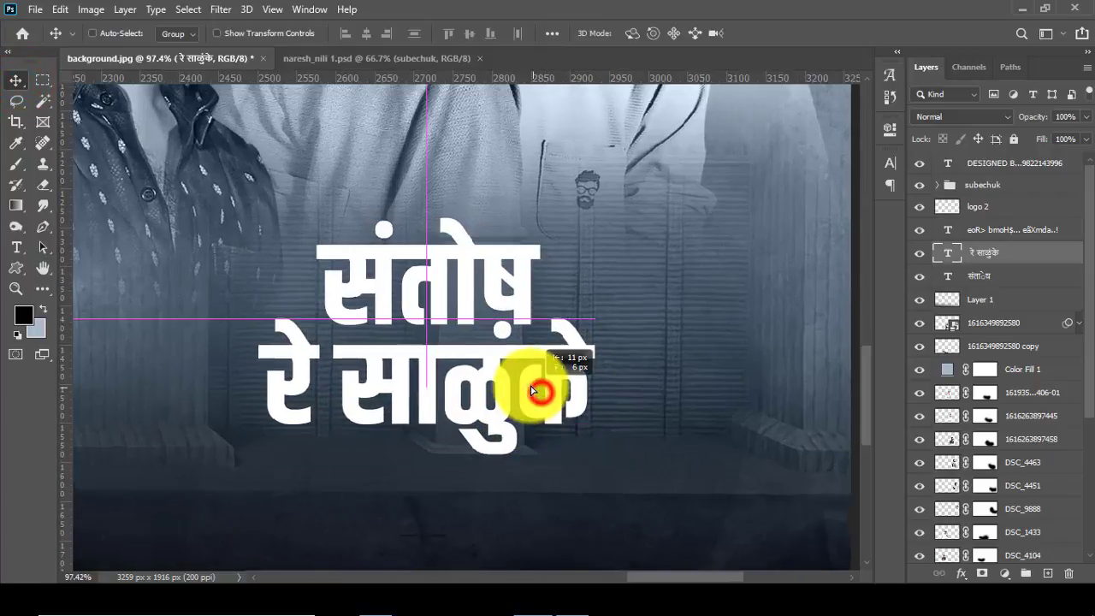
Step: Enlarge संतोष to about 114% and link both name layers
click(992, 276)
key(ctrl+t)
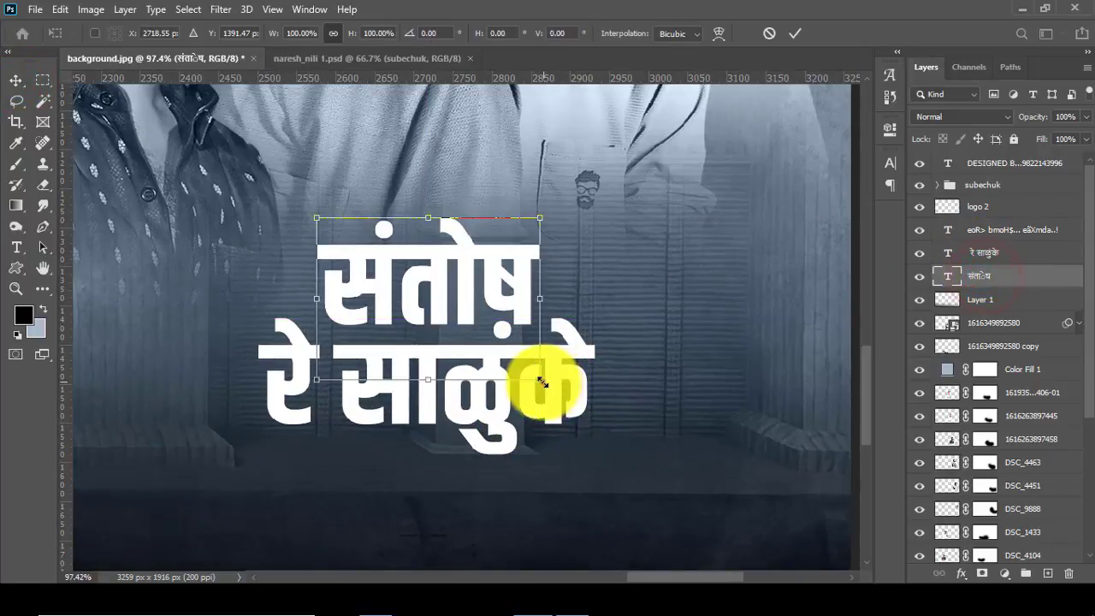
drag(542, 382, 560, 391)
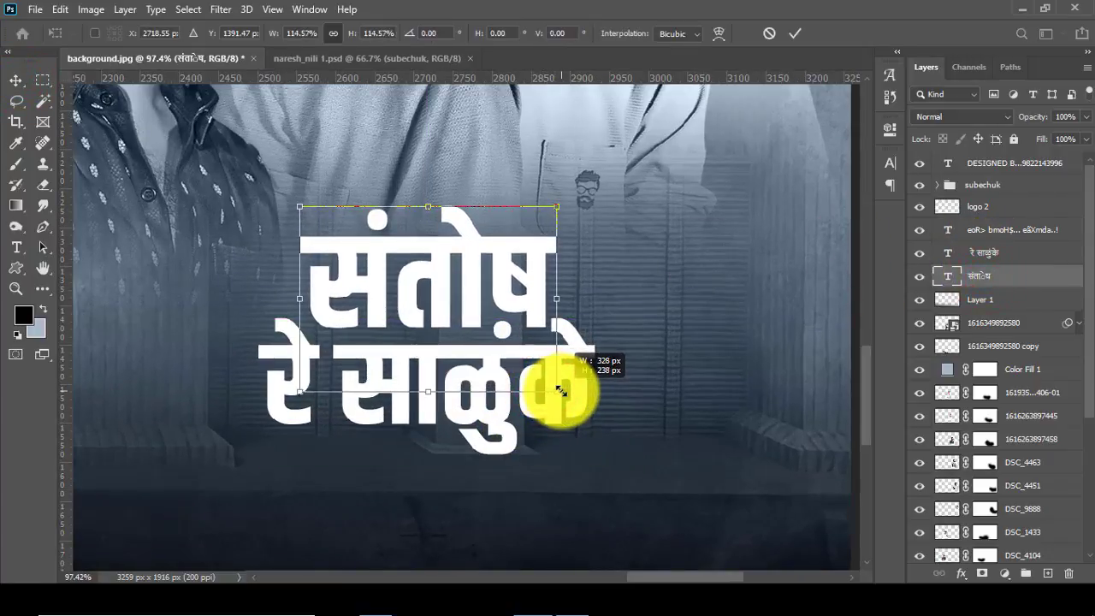
click(793, 33)
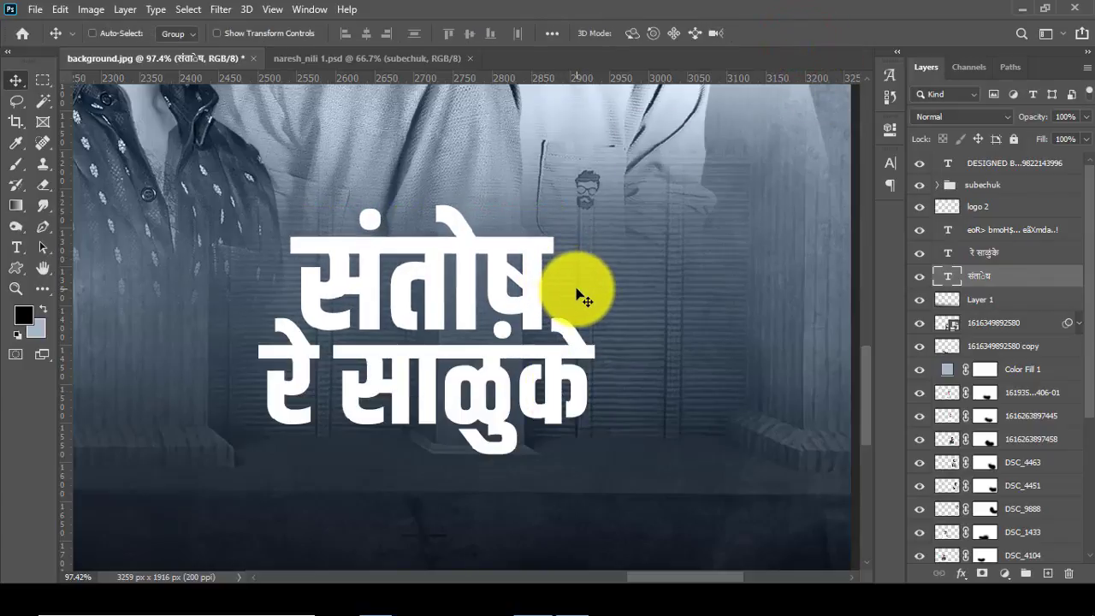
shift+click(989, 254)
click(939, 573)
Step: Skew the two-line name title to tilt it, and enlarge it
key(ctrl+t)
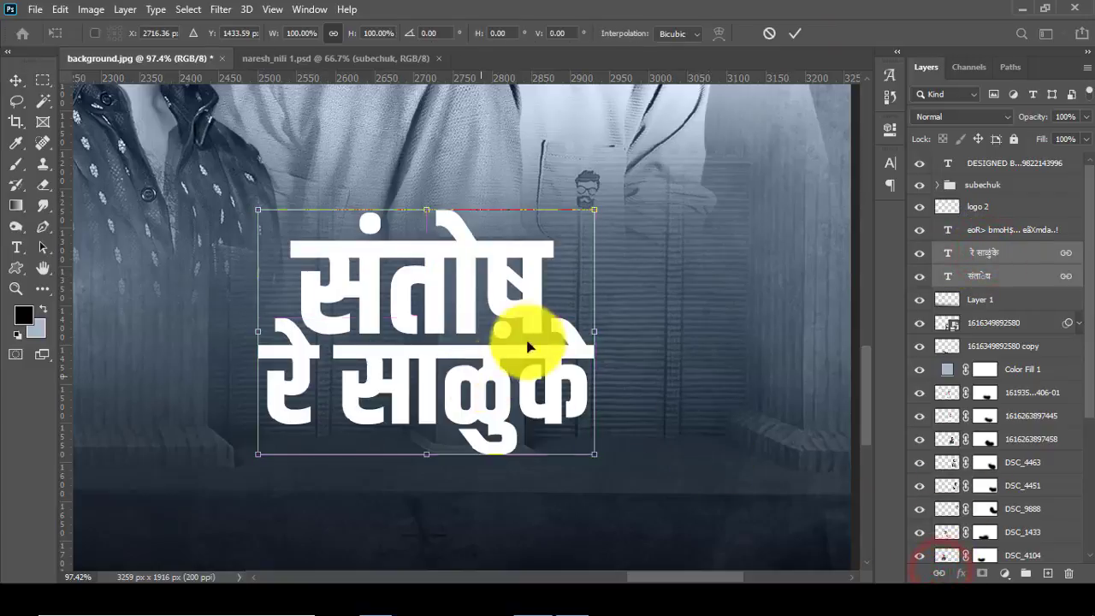
scroll(527, 345, down, 1)
drag(585, 314, 581, 313)
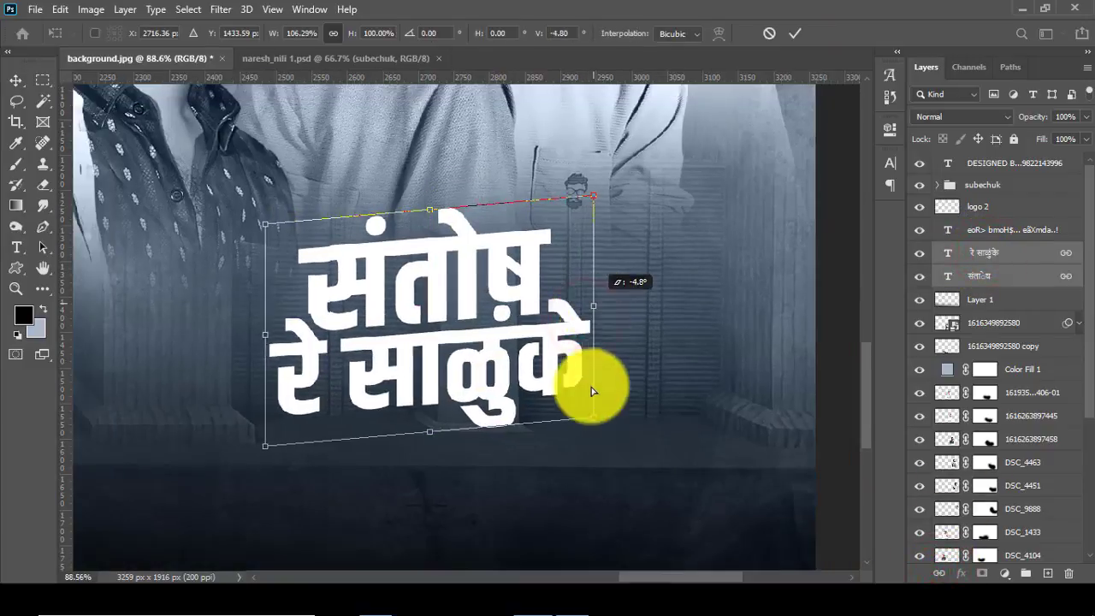
drag(597, 420, 612, 423)
scroll(781, 92, down, 1)
click(795, 33)
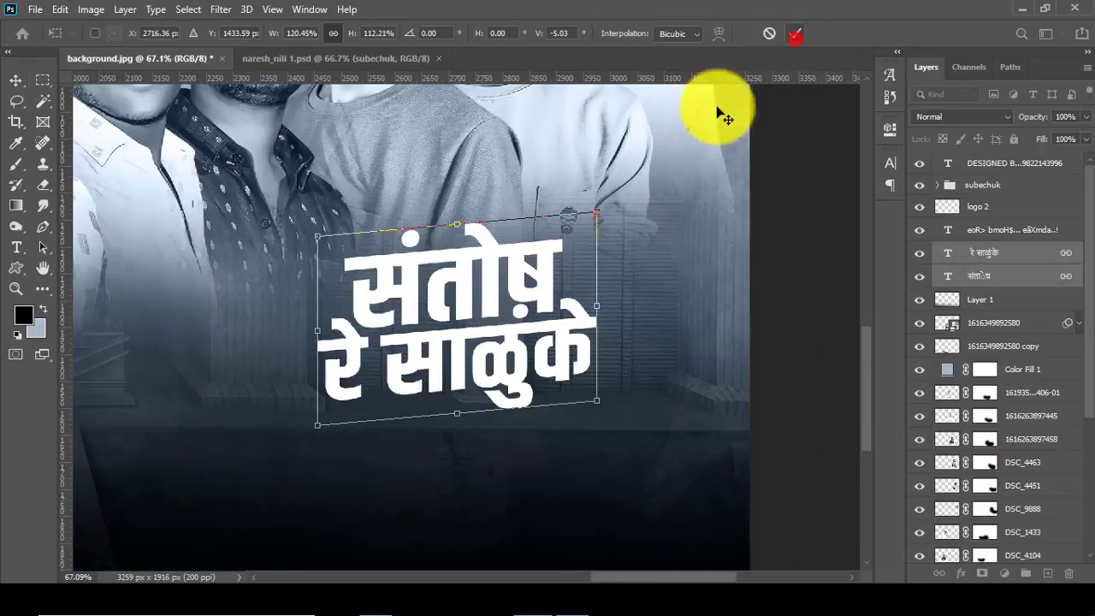
Step: Move the name title left and down and scale it up to about 141%
scroll(411, 382, down, 1)
mouse_move(484, 383)
mouse_down()
mouse_move(467, 408)
mouse_move(426, 399)
mouse_up()
key(ctrl+t)
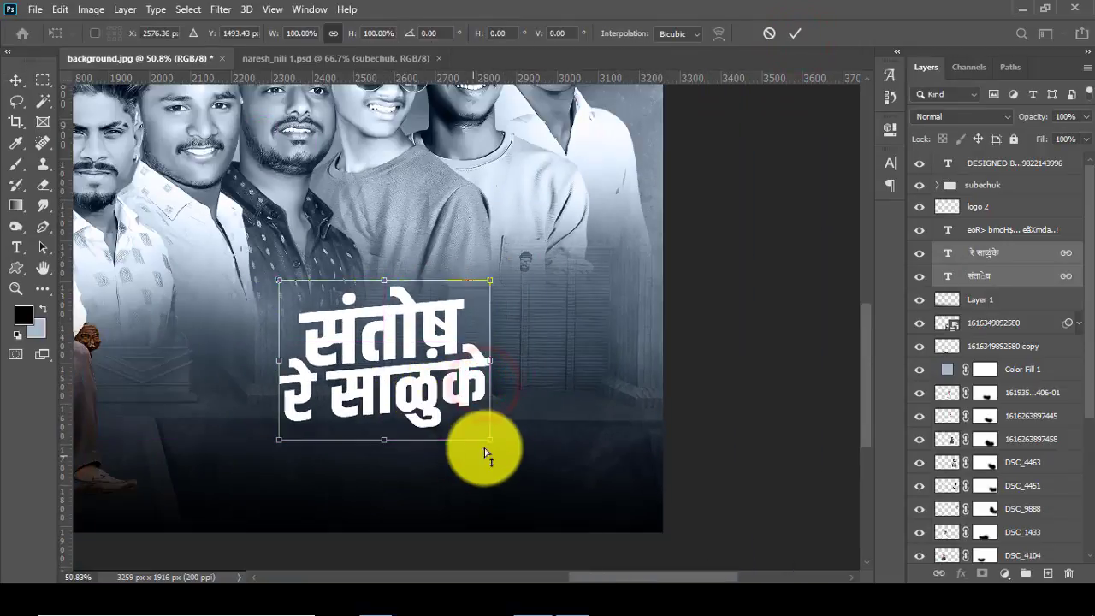
drag(505, 451, 539, 469)
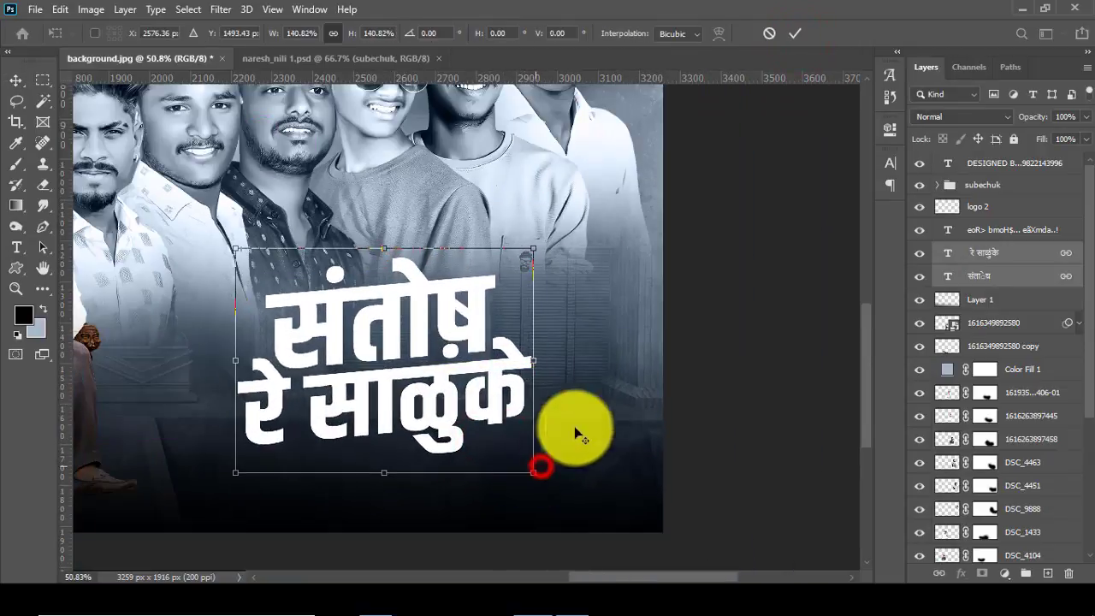
click(795, 32)
Step: Bring the greeting text from naresh_nili 1.psd onto background.jpg, just below the title
click(359, 59)
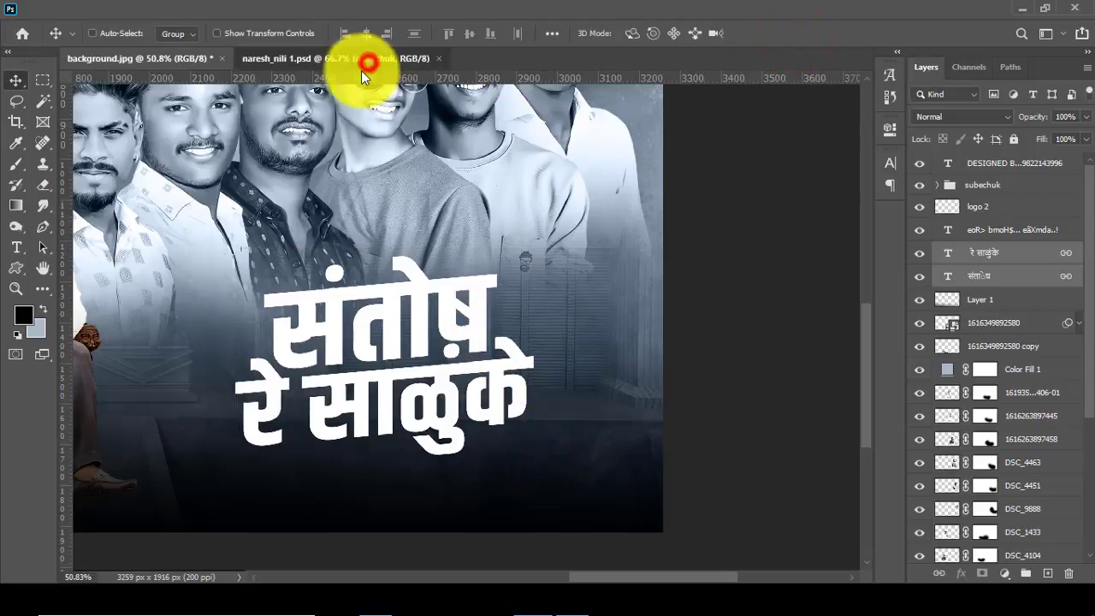
drag(979, 295, 437, 301)
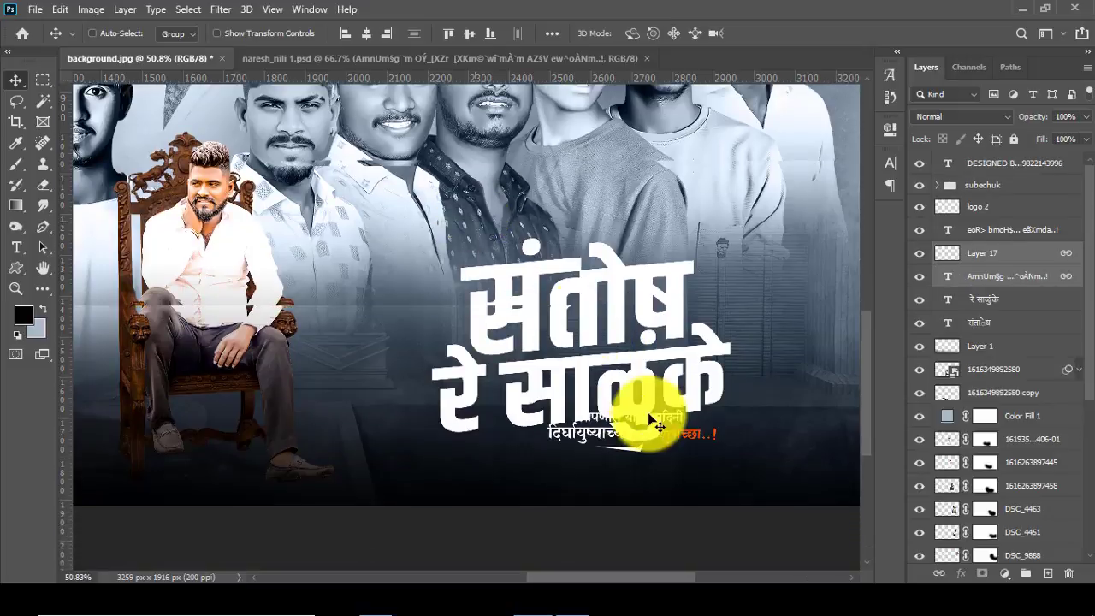
mouse_move(437, 301)
mouse_down()
mouse_move(646, 432)
mouse_move(610, 442)
mouse_up()
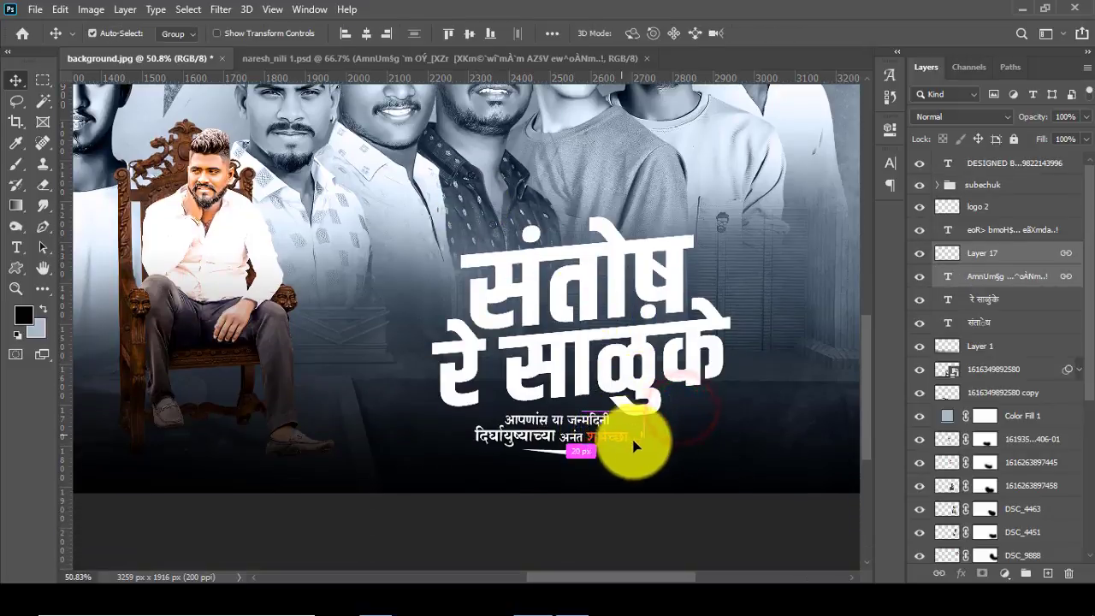
key(ctrl+t)
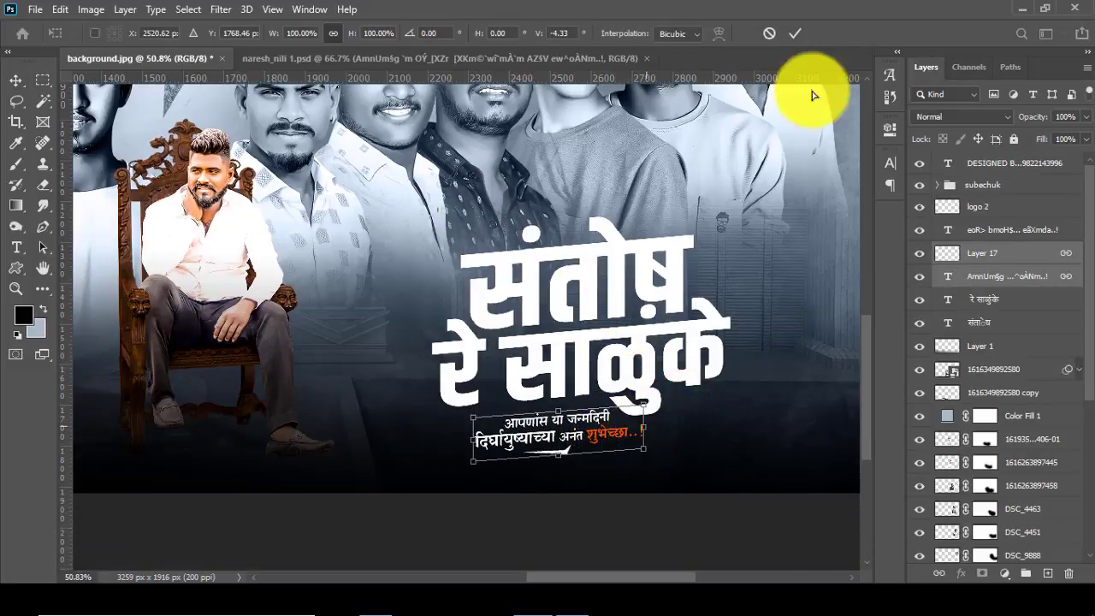
click(794, 33)
drag(613, 431, 635, 442)
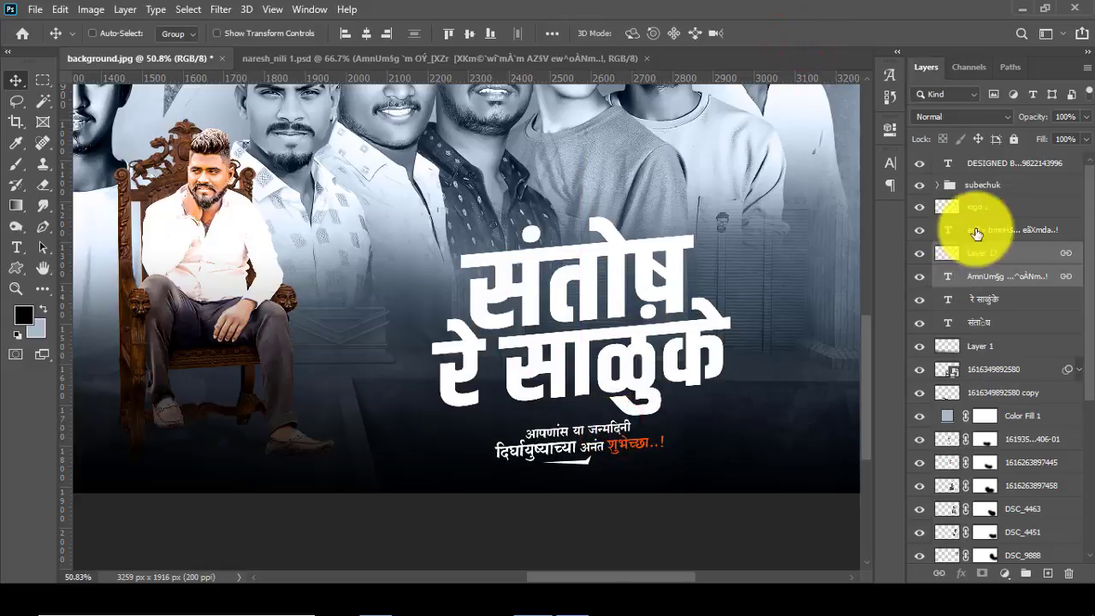
Step: Skew the संतोष and रे साळुंके title lines together by about 2.8°
click(979, 322)
shift+click(983, 299)
key(ctrl+t)
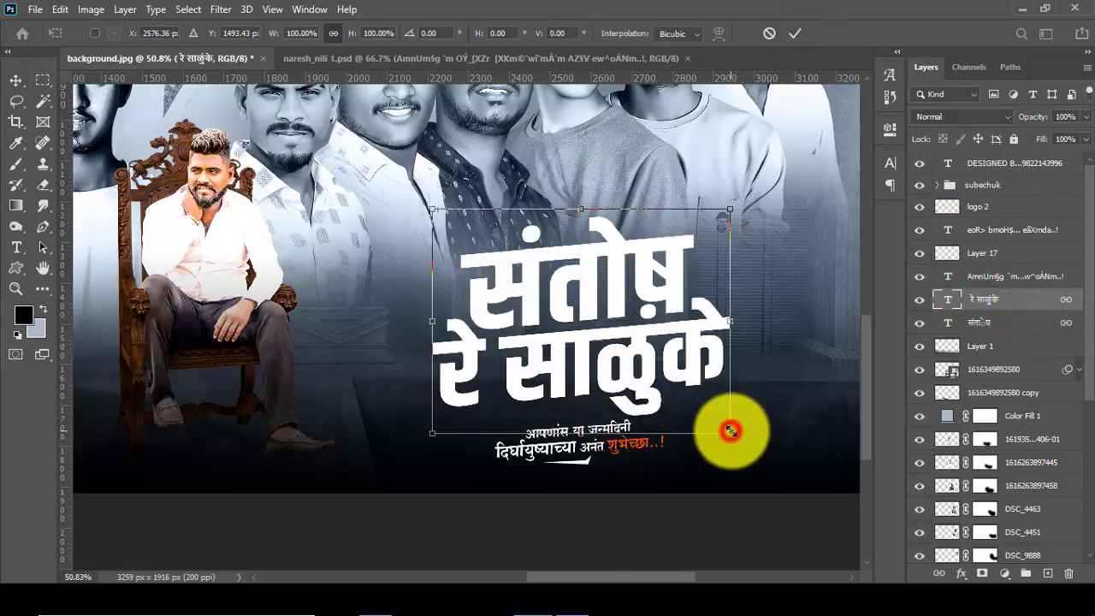
drag(731, 319, 734, 332)
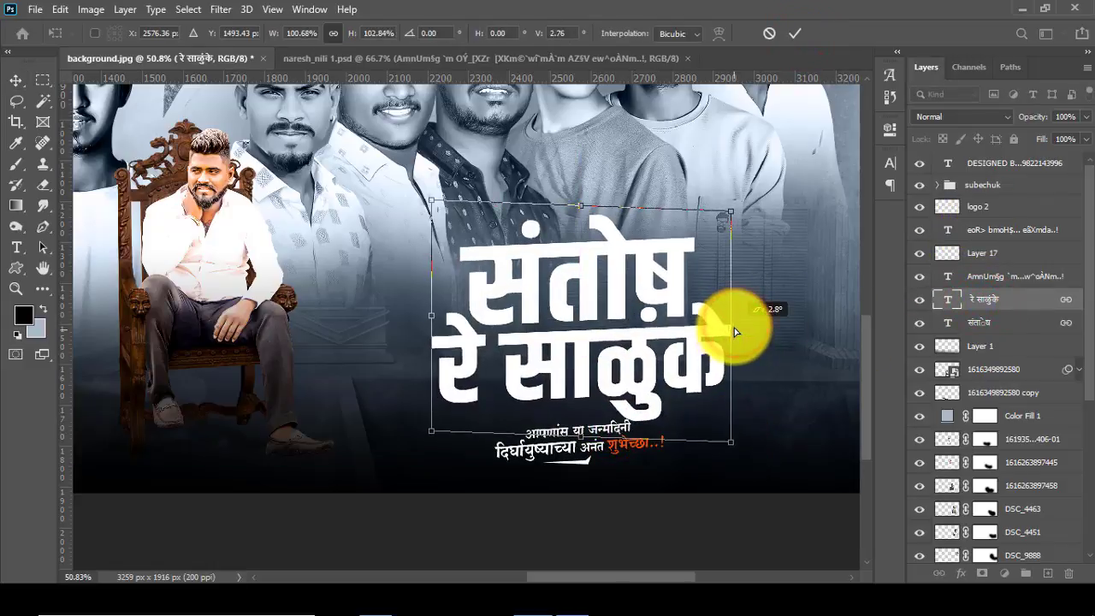
click(795, 33)
click(979, 253)
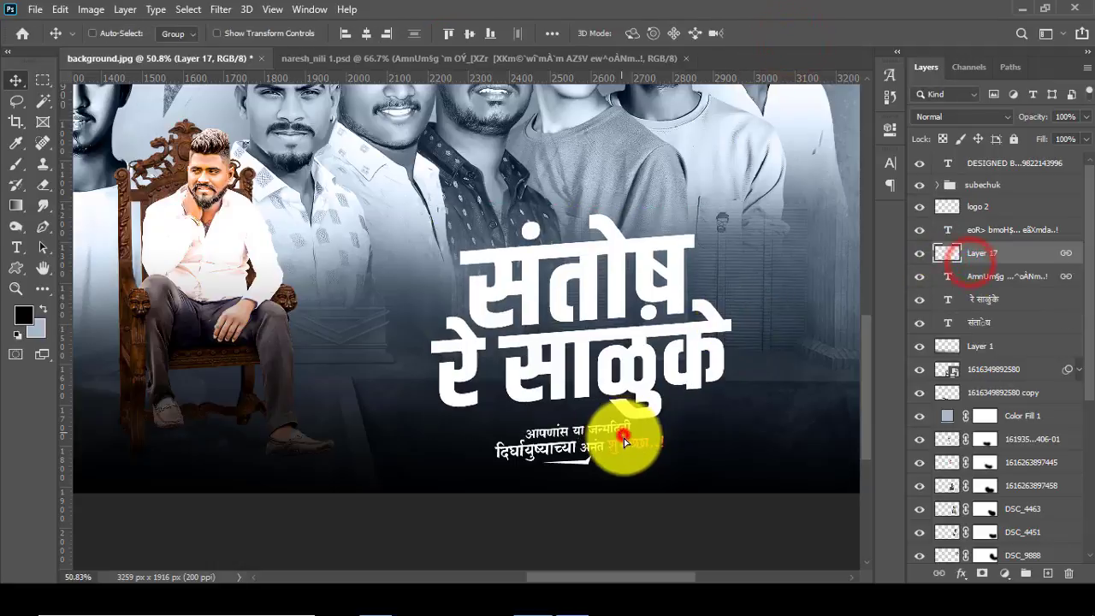
Step: Shift the name title and the greeting with its underline slightly left
scroll(376, 406, down, 3)
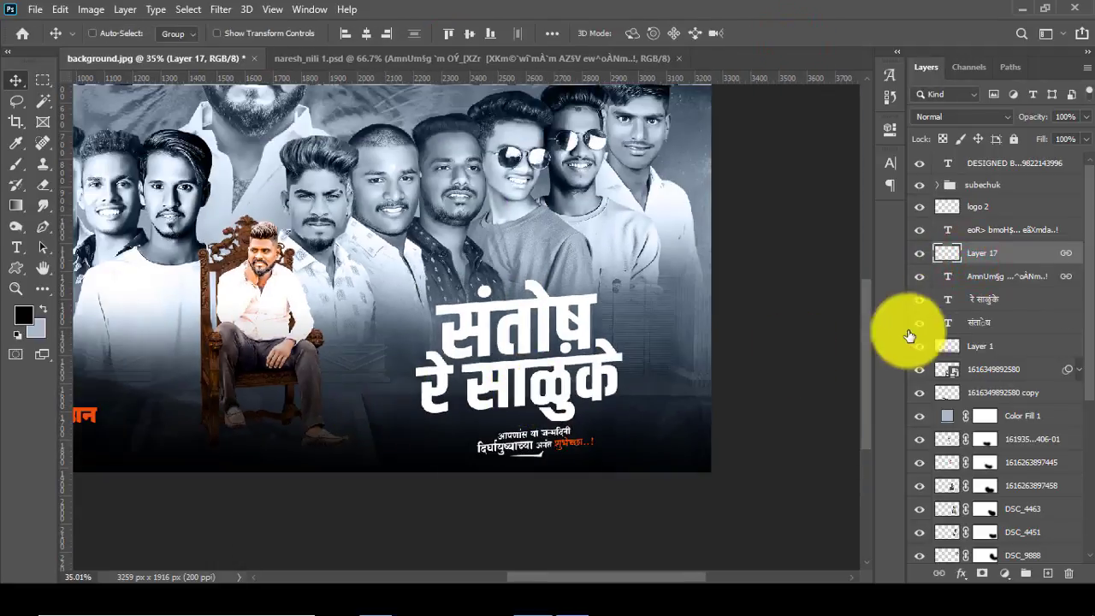
scroll(547, 362, down, 1)
scroll(782, 420, up, 1)
scroll(448, 351, up, 2)
scroll(357, 358, up, 2)
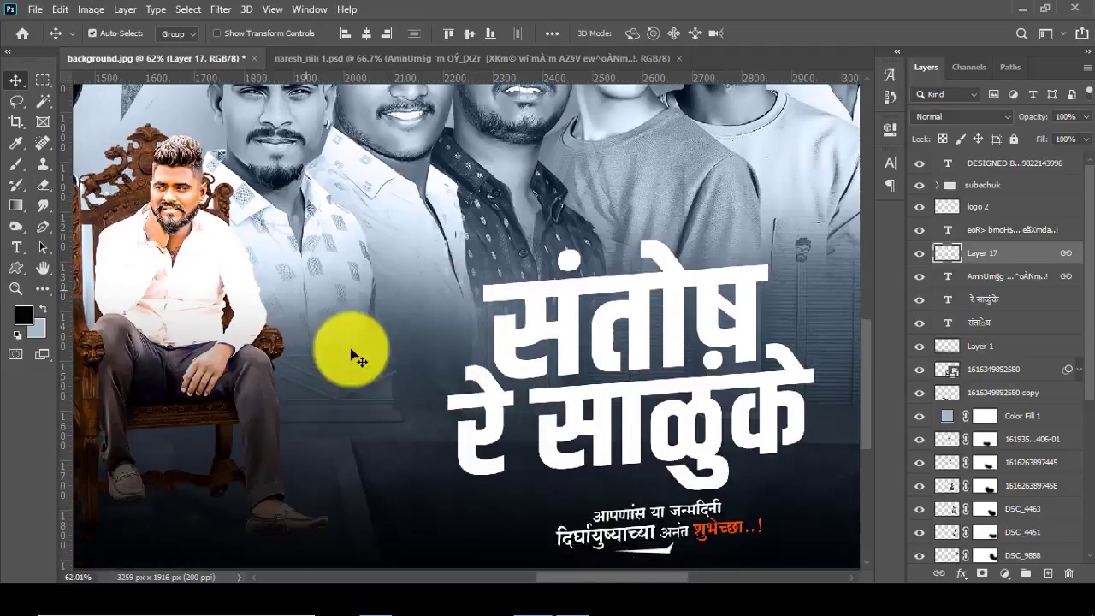
scroll(462, 409, down, 1)
drag(615, 574, 616, 508)
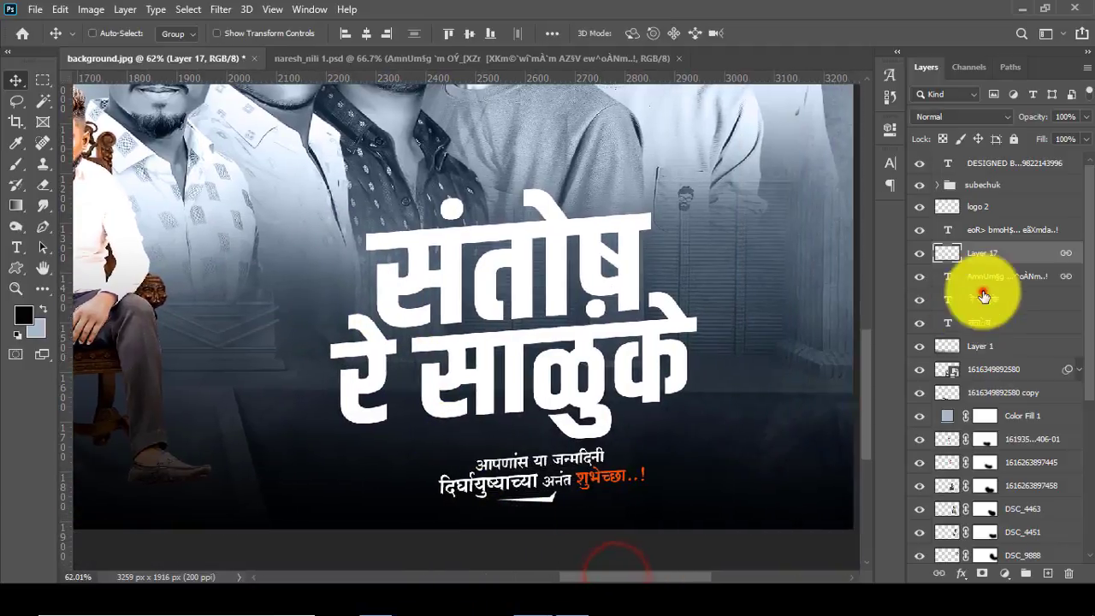
click(975, 301)
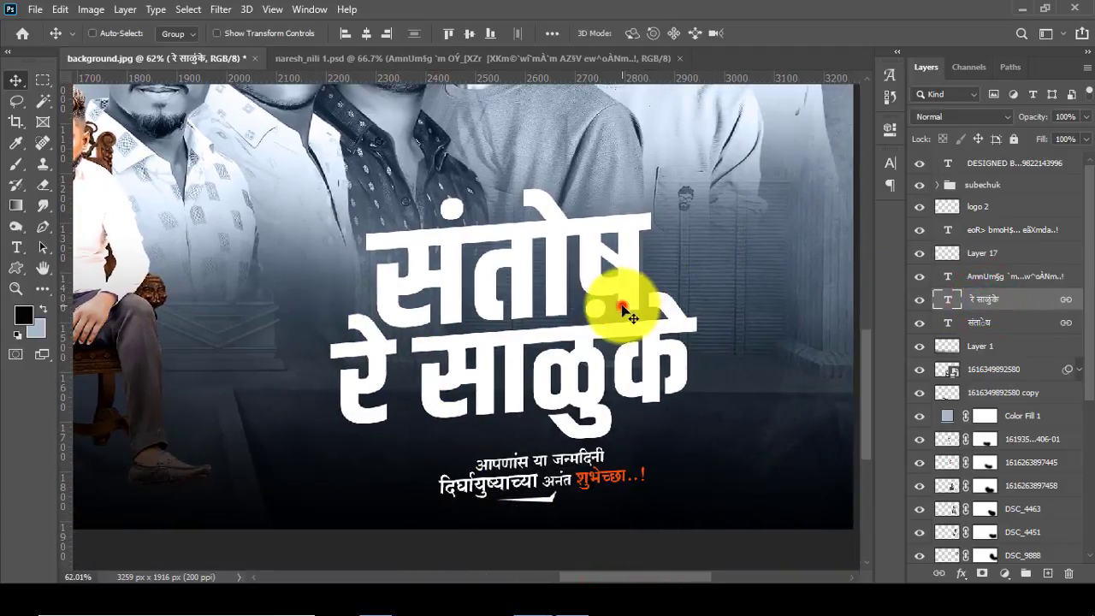
drag(615, 309, 565, 315)
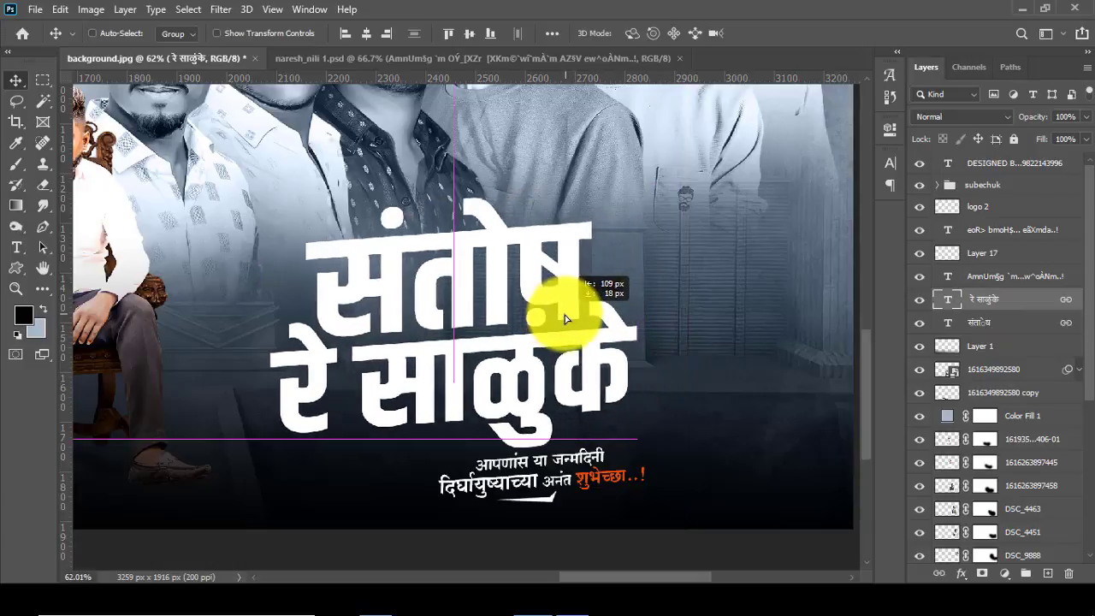
click(999, 229)
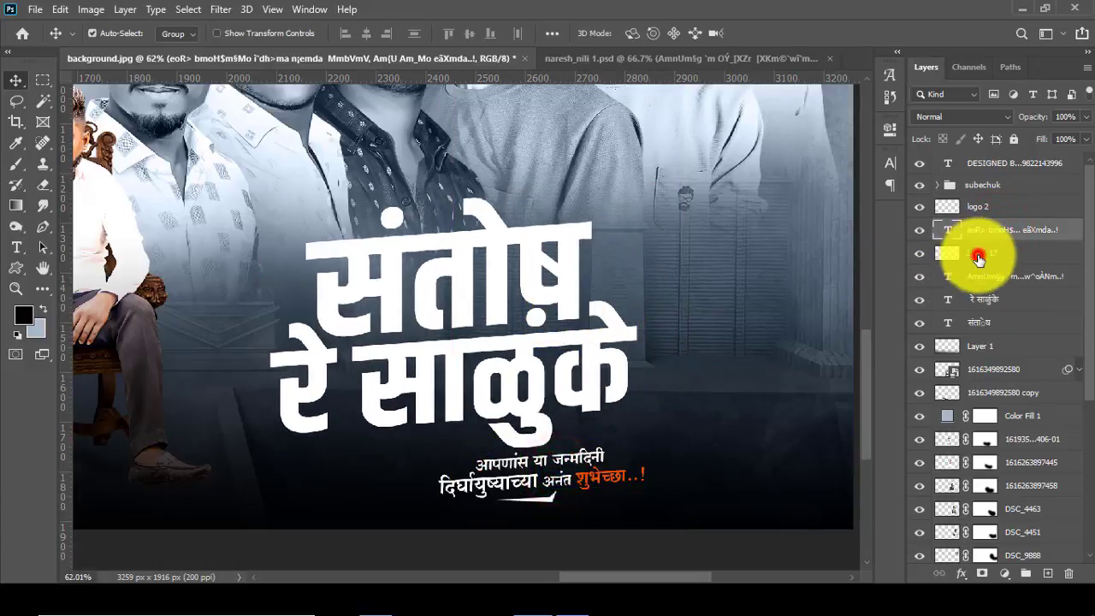
click(977, 254)
drag(533, 500, 559, 479)
Step: Scale the four title-and-greeting layers down together to about 97.41%
shift+click(985, 313)
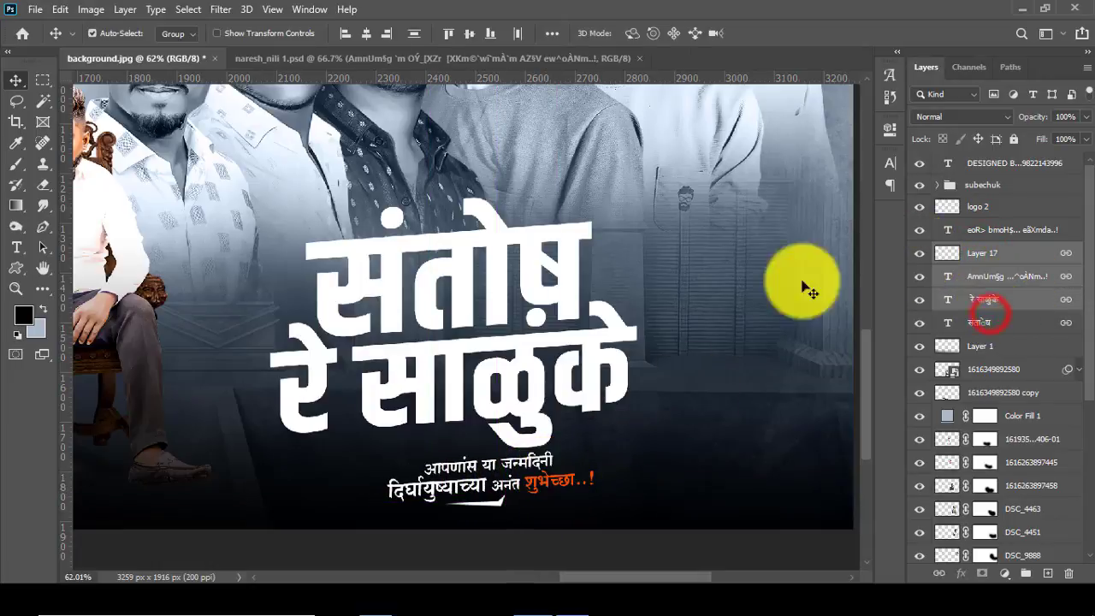
key(ctrl+t)
drag(633, 496, 640, 503)
click(794, 32)
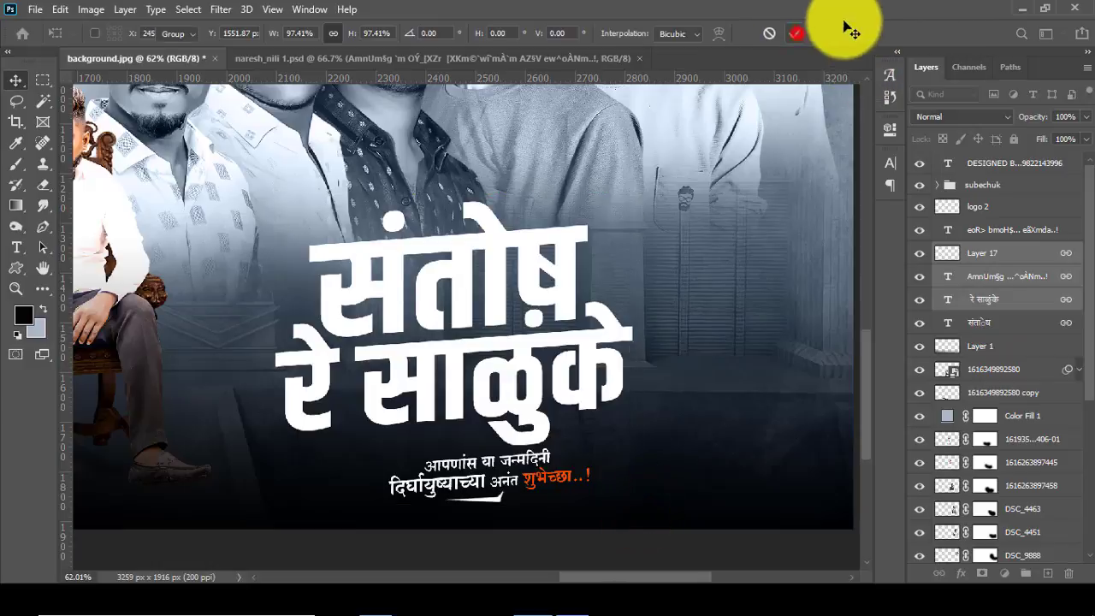
click(989, 301)
right_click(991, 301)
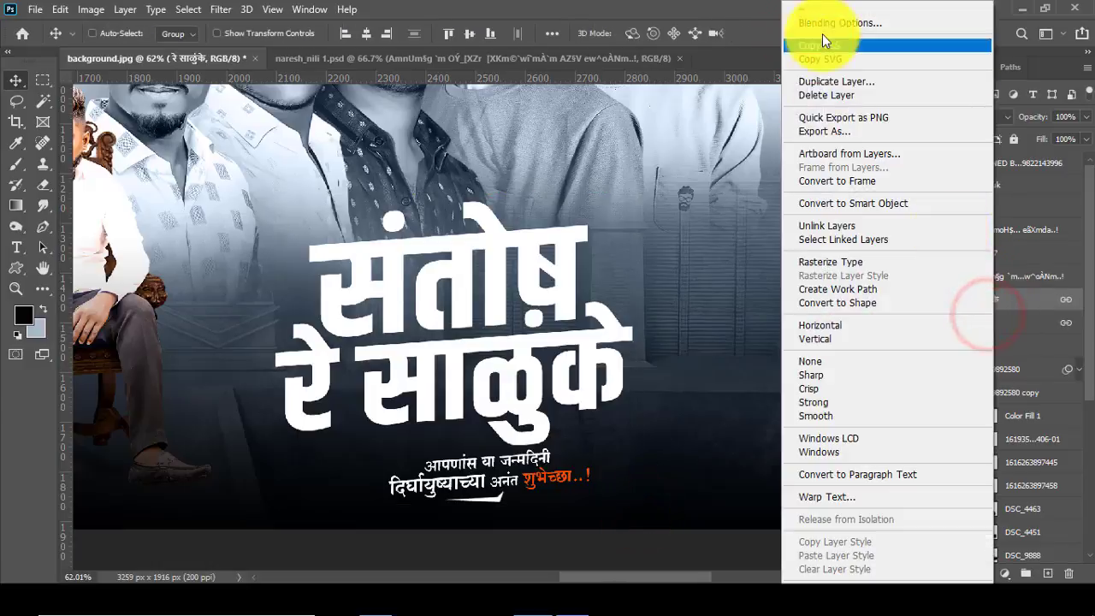
click(822, 34)
click(332, 57)
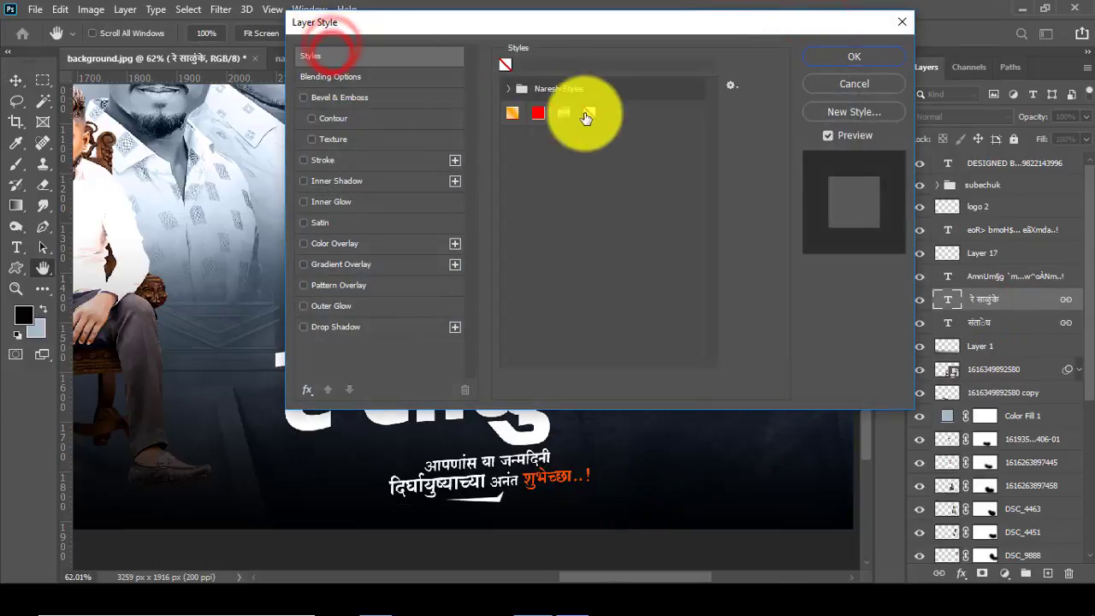
click(559, 118)
click(830, 56)
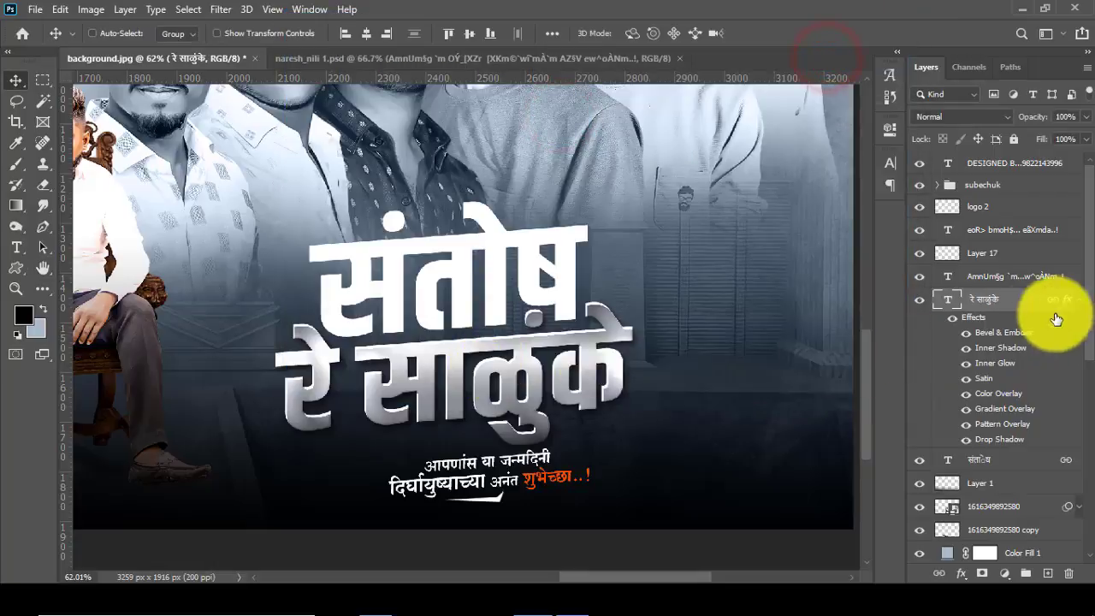
click(1076, 301)
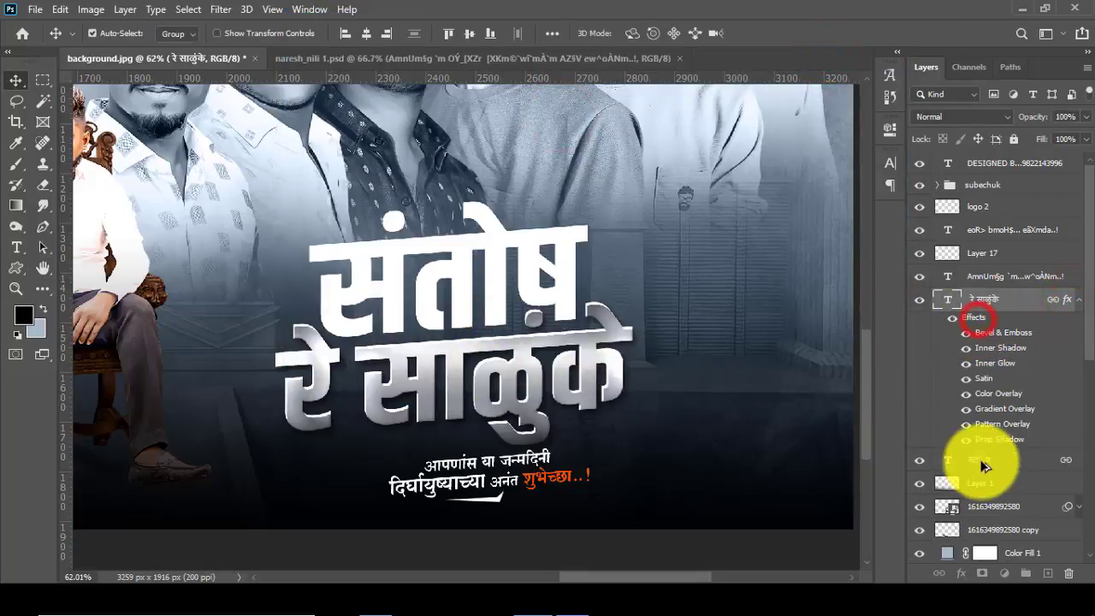
drag(978, 323, 977, 461)
click(1079, 299)
click(1079, 323)
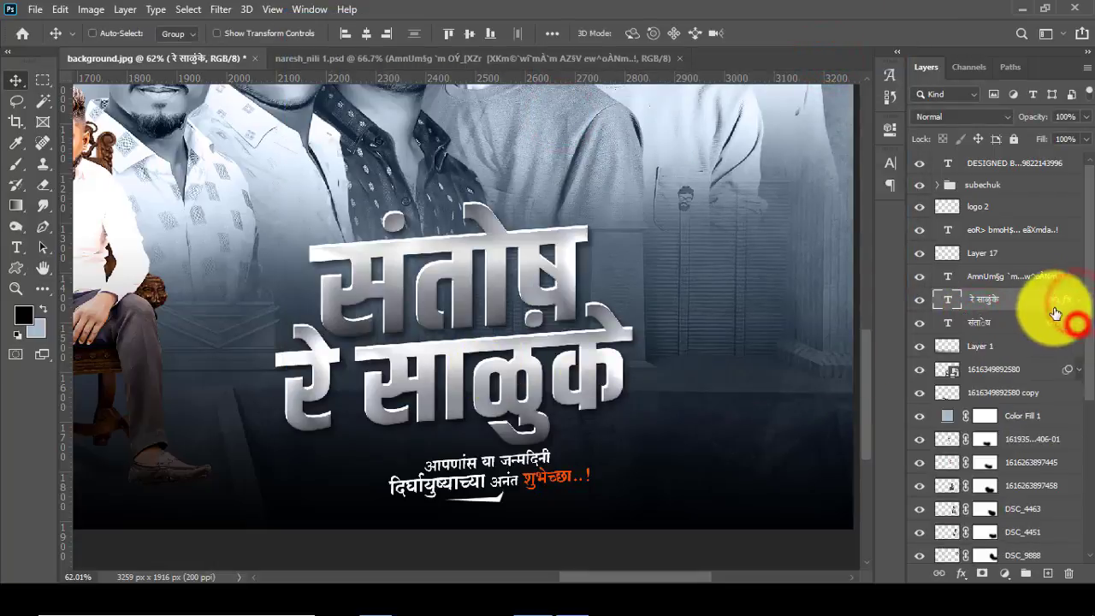
click(982, 253)
scroll(538, 379, down, 2)
Step: Add an empty layer above Background and set the brush size to 1700 px
scroll(557, 411, down, 2)
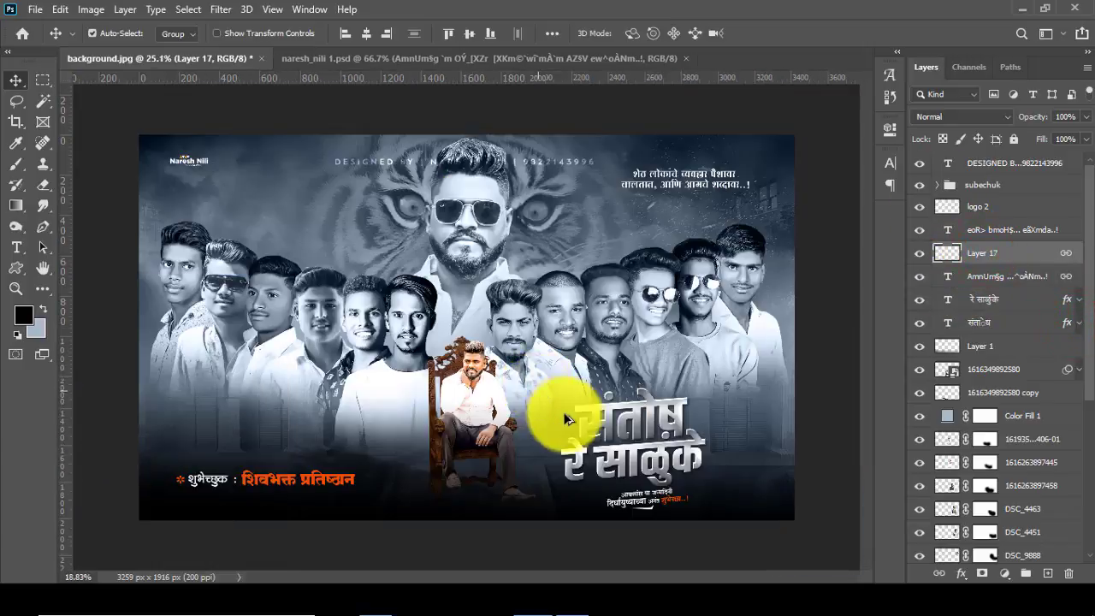
scroll(564, 427, down, 1)
scroll(560, 406, up, 1)
scroll(562, 402, up, 1)
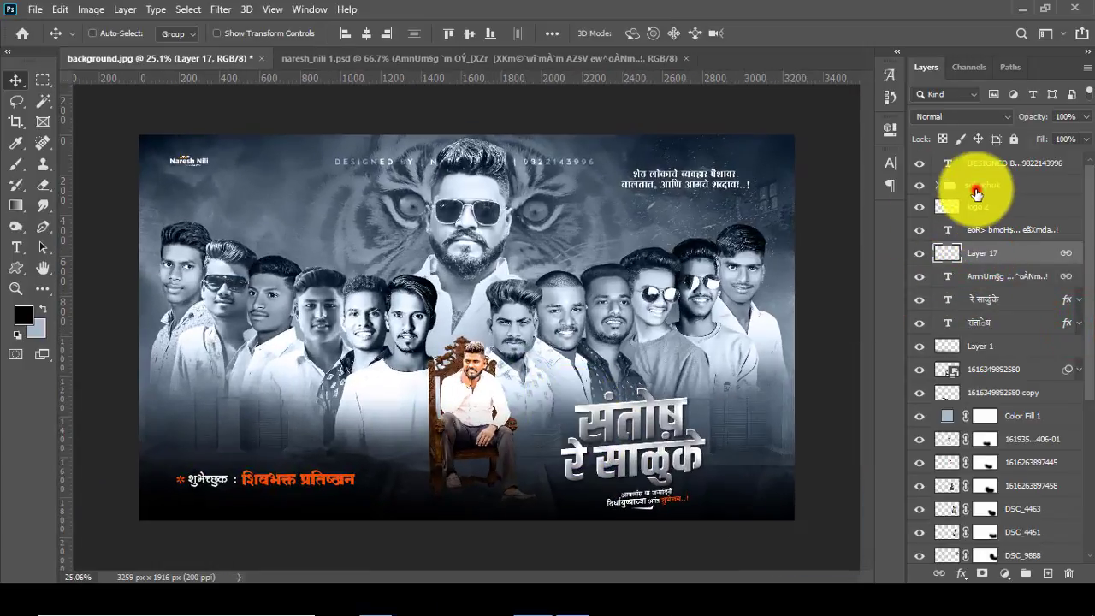
click(978, 185)
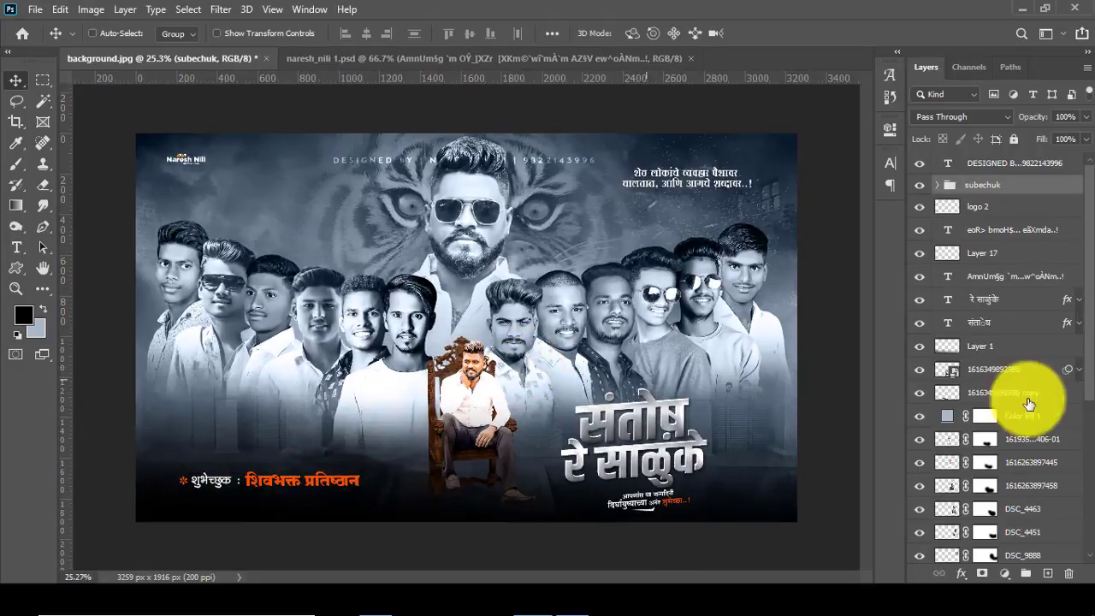
scroll(1022, 428, down, 5)
scroll(1021, 496, down, 3)
click(1024, 547)
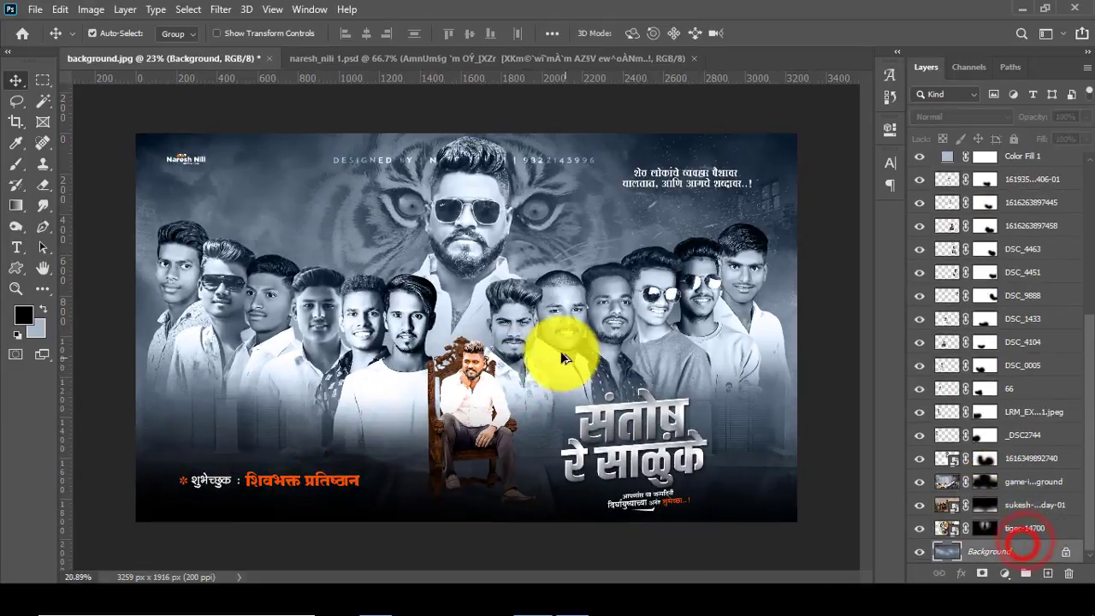
scroll(560, 351, down, 2)
click(1048, 572)
click(17, 164)
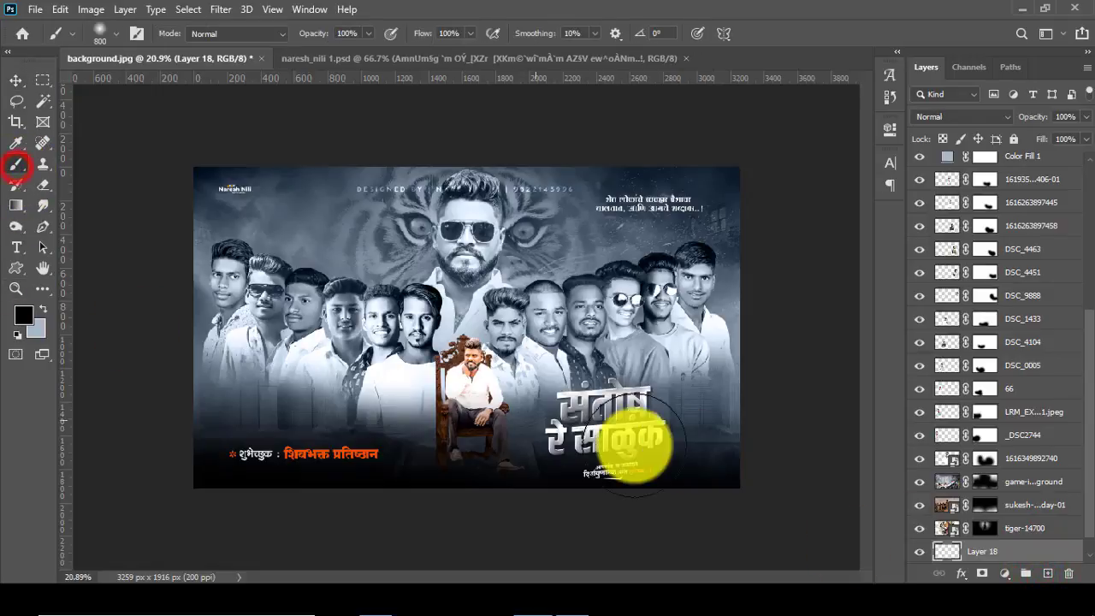
drag(638, 475, 758, 496)
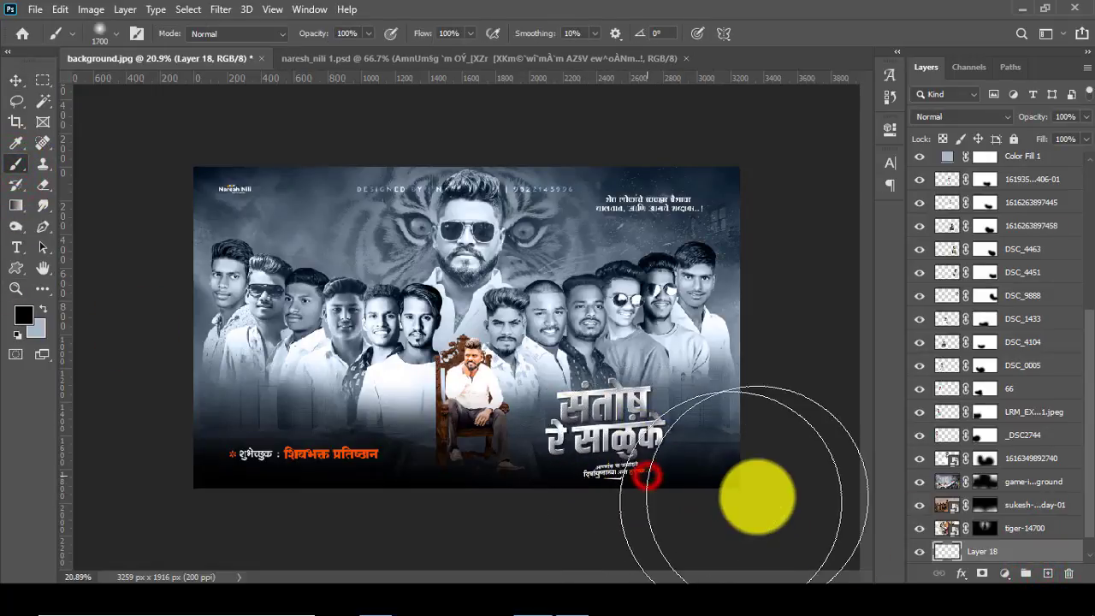
click(17, 81)
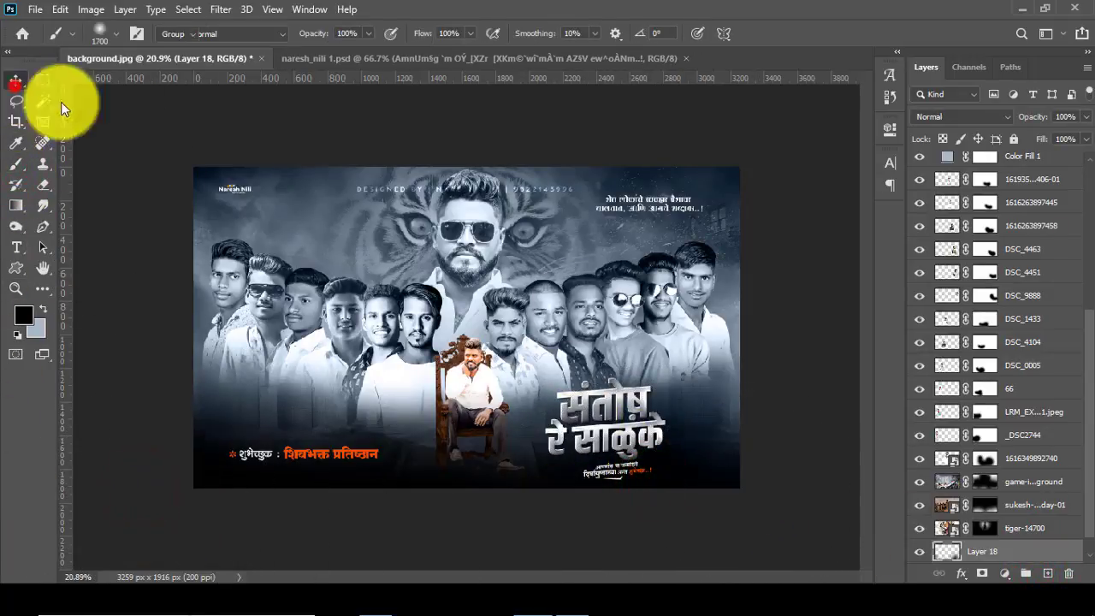
Step: Stamp a merged banner copy into new top Layer 19 via Apply Image, then close naresh_nili 1.psd
scroll(569, 333, down, 1)
scroll(569, 333, up, 1)
scroll(567, 232, up, 1)
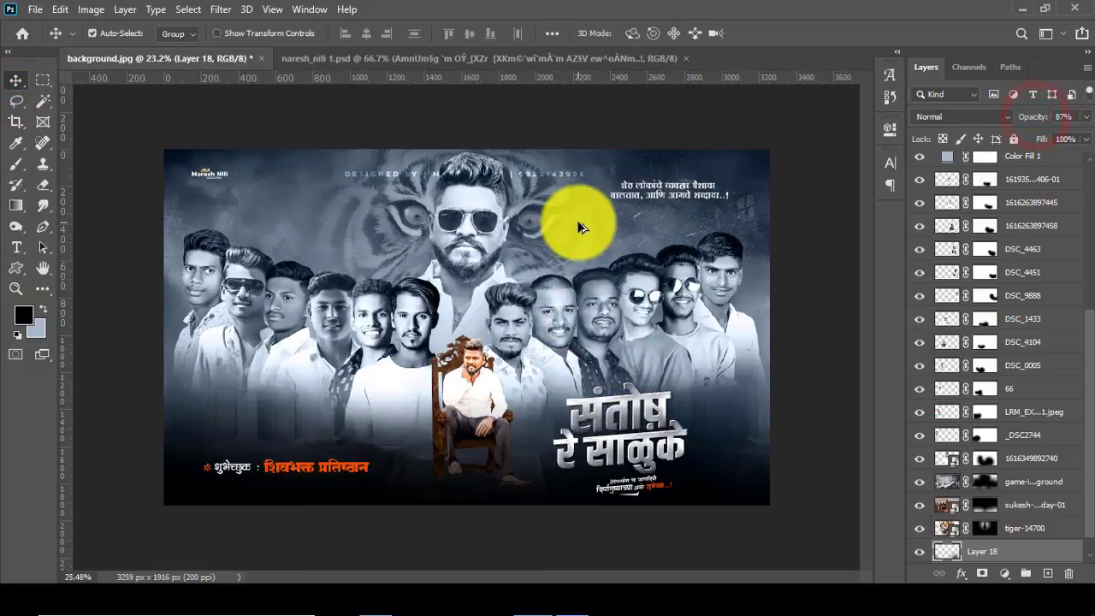
scroll(567, 232, up, 1)
scroll(1018, 183, up, 5)
scroll(1013, 182, up, 1)
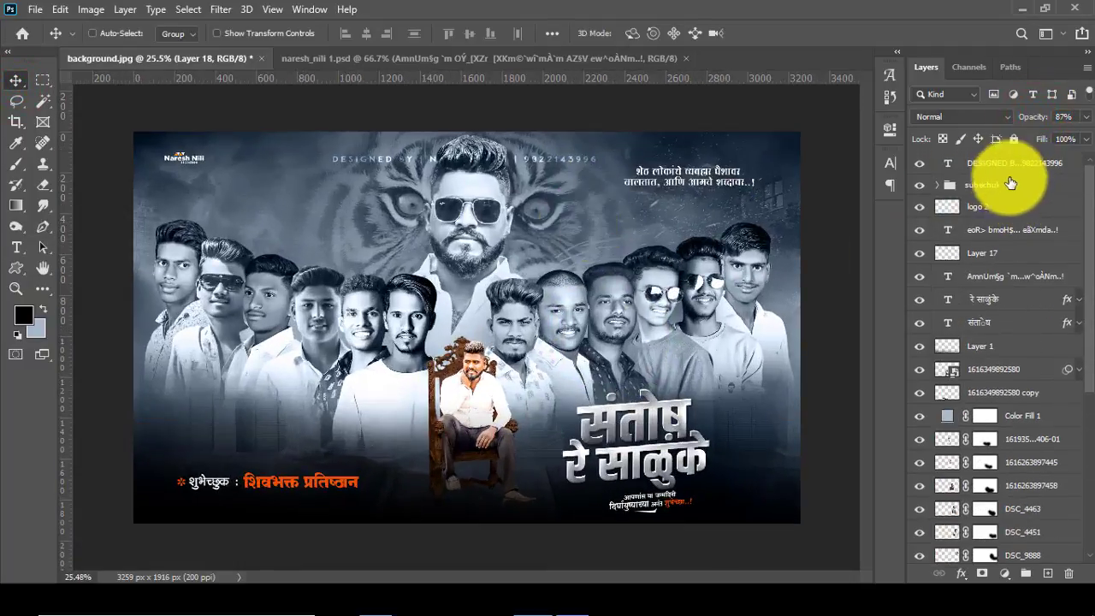
click(1047, 573)
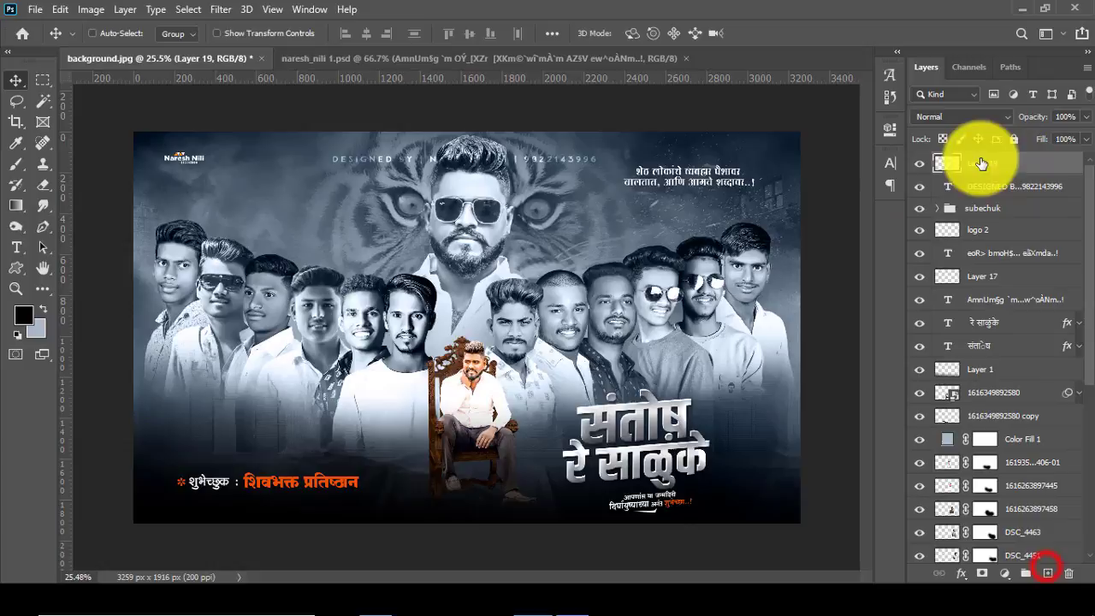
click(90, 10)
click(127, 246)
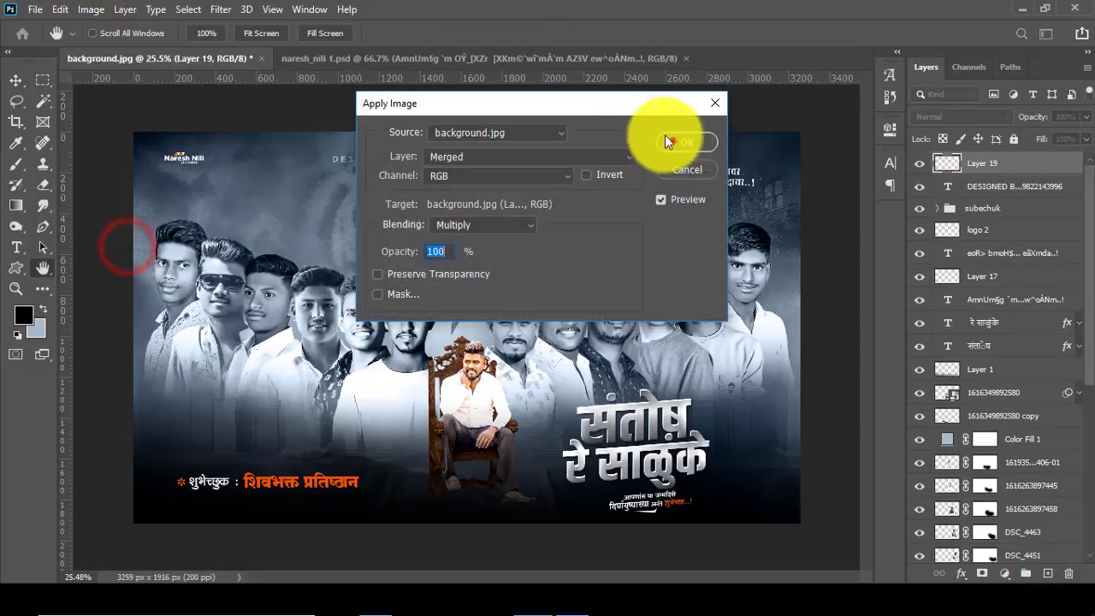
click(672, 139)
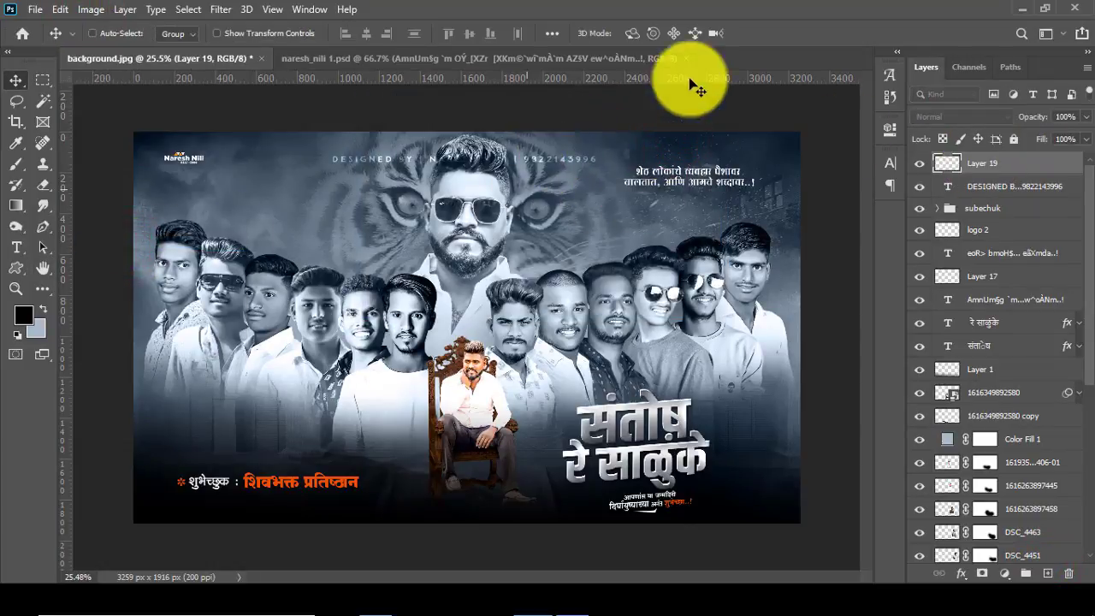
click(685, 58)
Step: In the Camera Raw filter, set Highlights +10, Shadows −12 and Whites +7, previewing at 12.5%
click(224, 10)
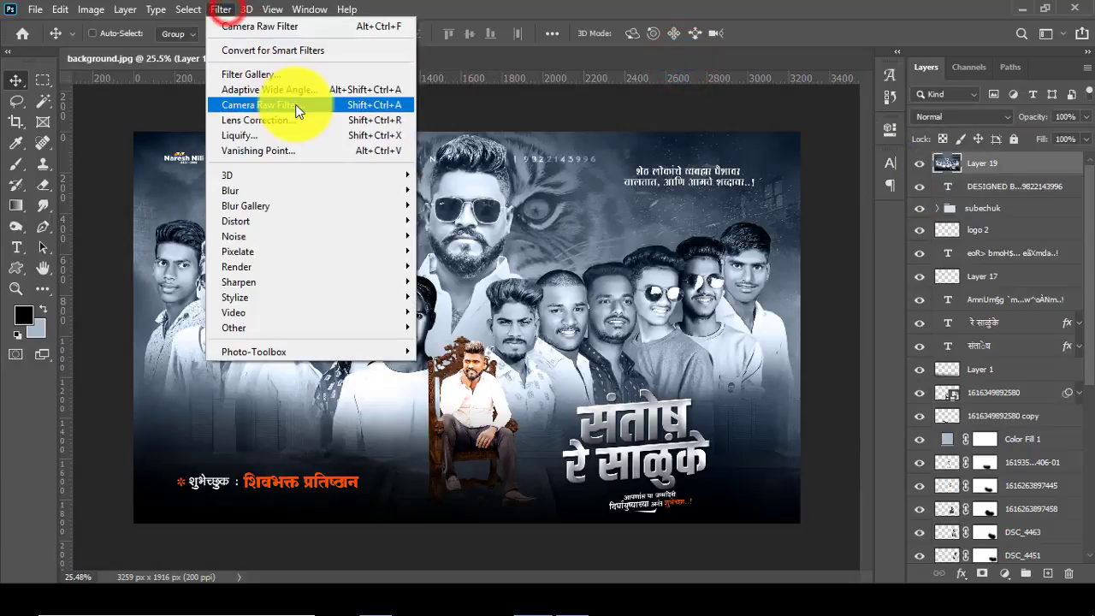
click(295, 104)
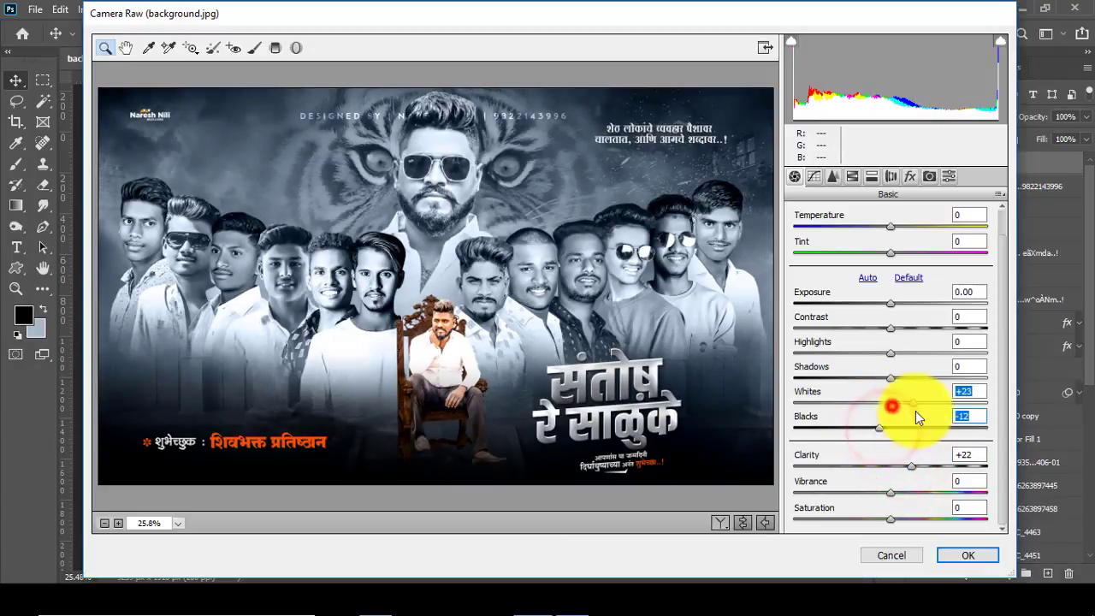
mouse_move(915, 411)
mouse_down()
mouse_move(898, 408)
mouse_move(869, 371)
mouse_move(900, 352)
mouse_up()
right_click(677, 242)
click(676, 245)
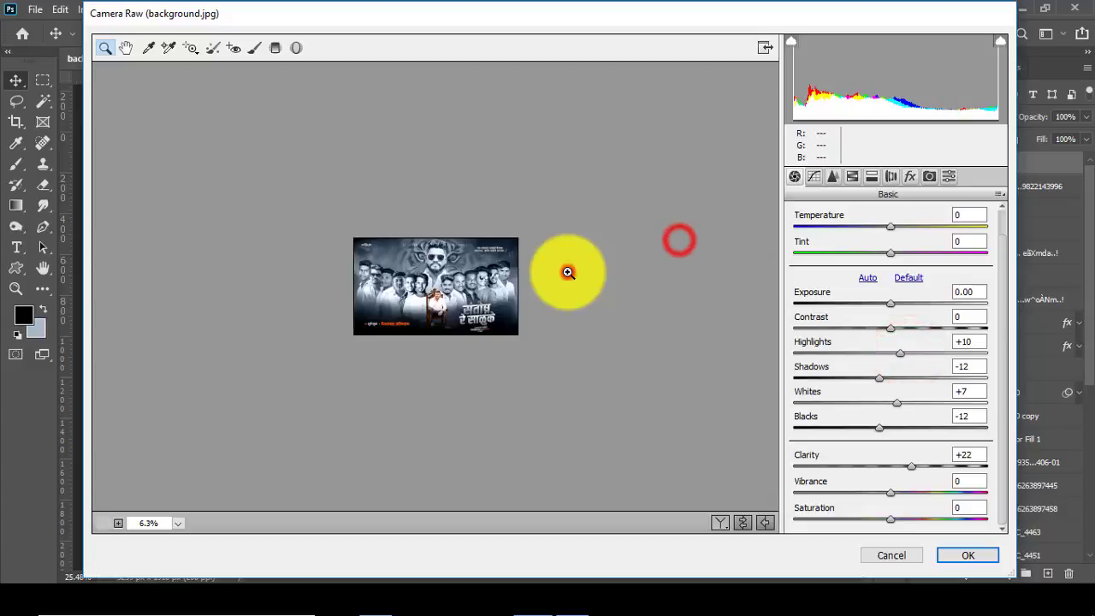
click(564, 269)
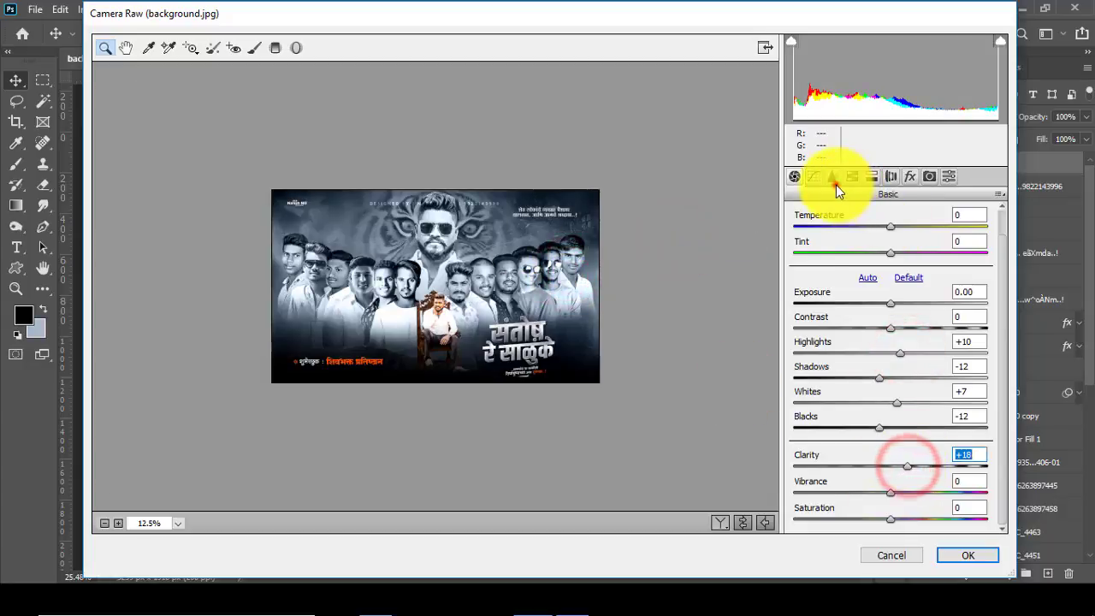
Step: Set Camera Calibration red primary saturation to +41 and blue hue to +12, then apply the grade
click(833, 177)
click(928, 176)
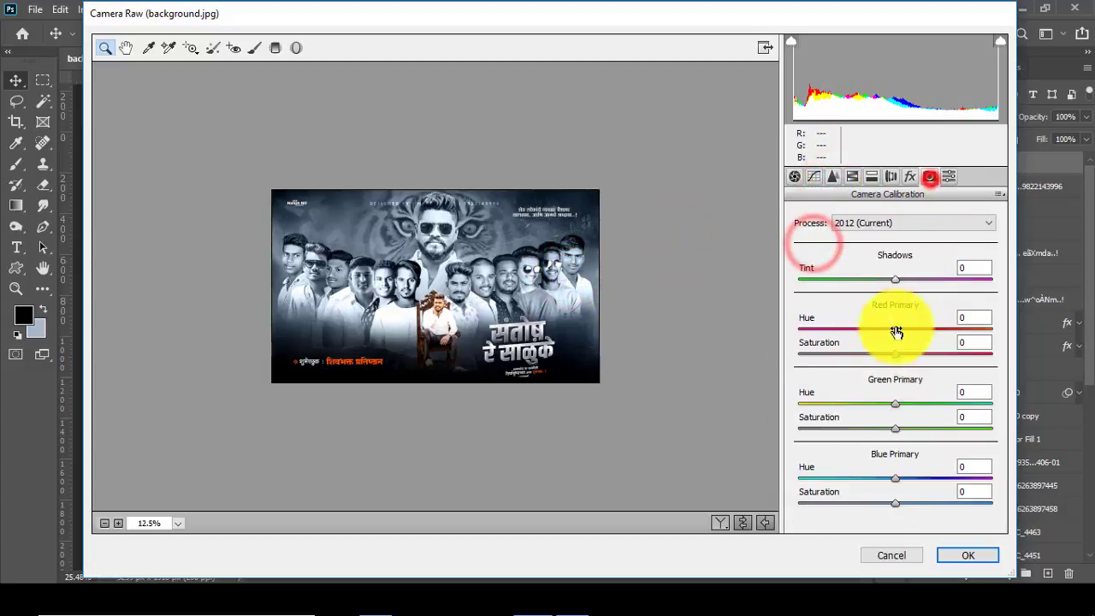
drag(896, 351, 933, 351)
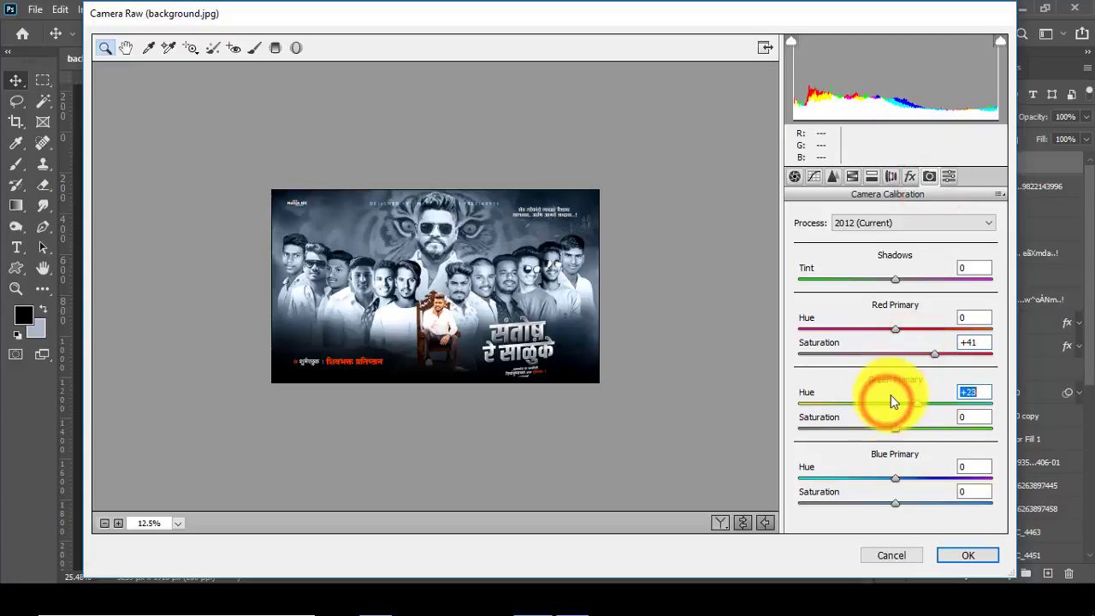
drag(892, 427, 922, 428)
click(473, 330)
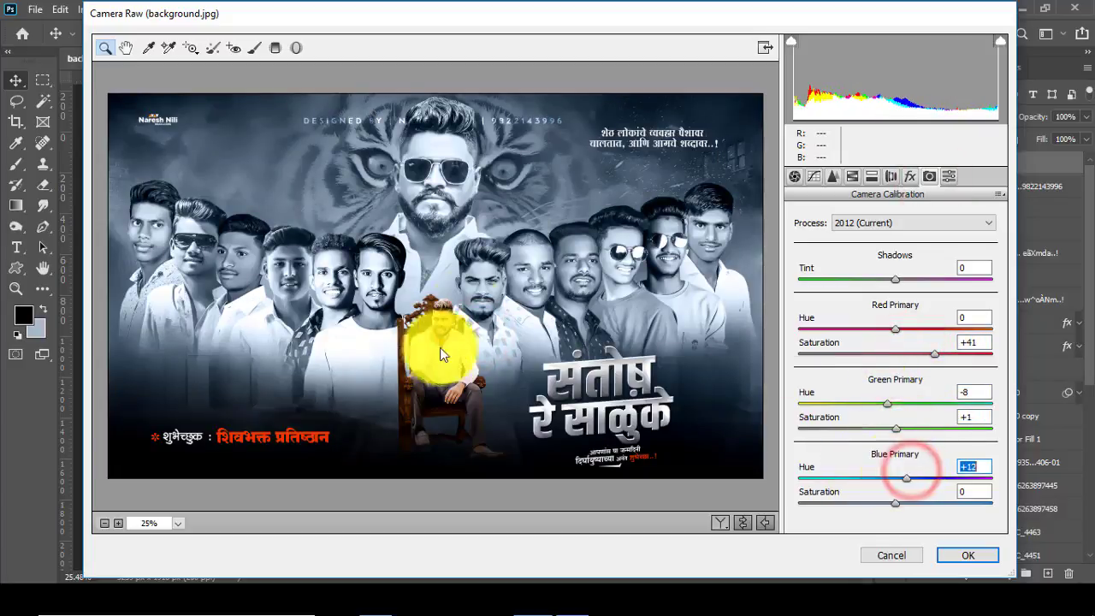
right_click(441, 241)
click(489, 264)
click(945, 554)
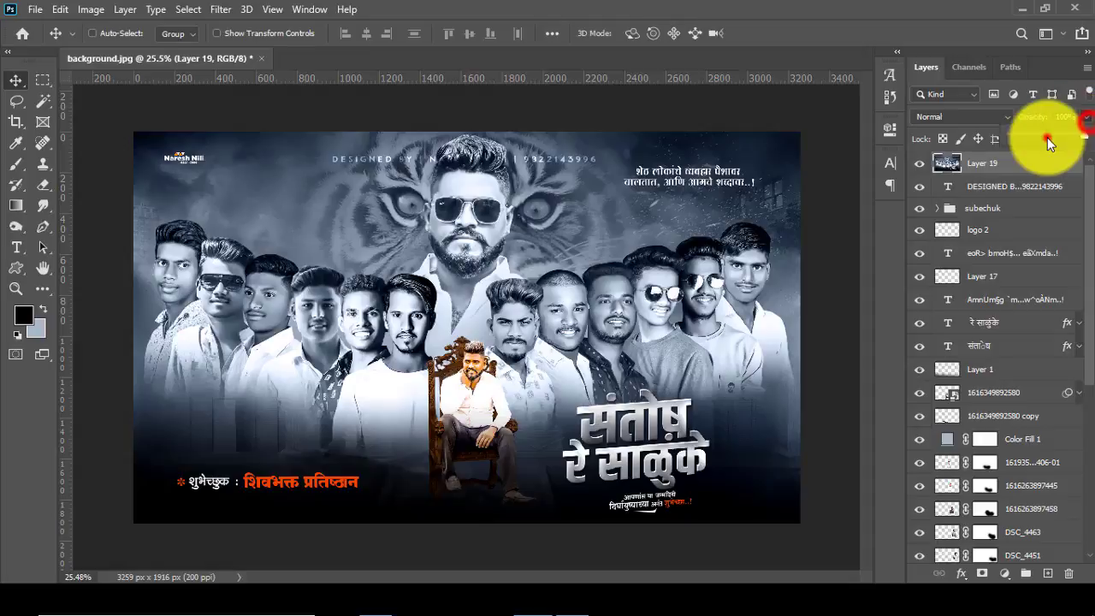
Step: Fade Layer 19 to 62% opacity and bring up the File menu to save the banner
scroll(293, 317, down, 1)
scroll(940, 355, down, 5)
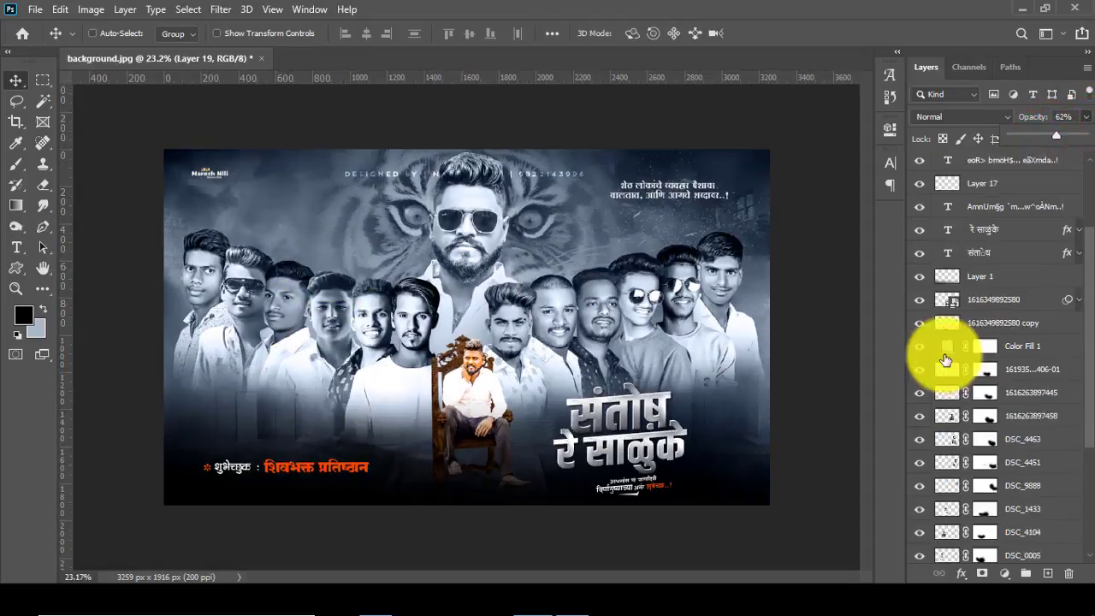
scroll(913, 283, up, 10)
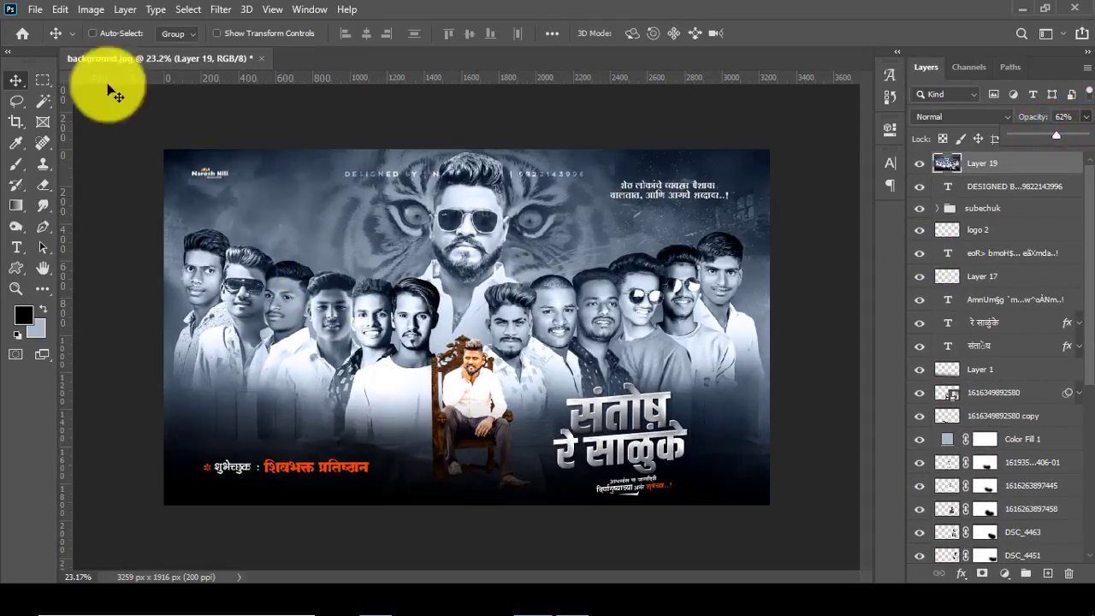
click(33, 9)
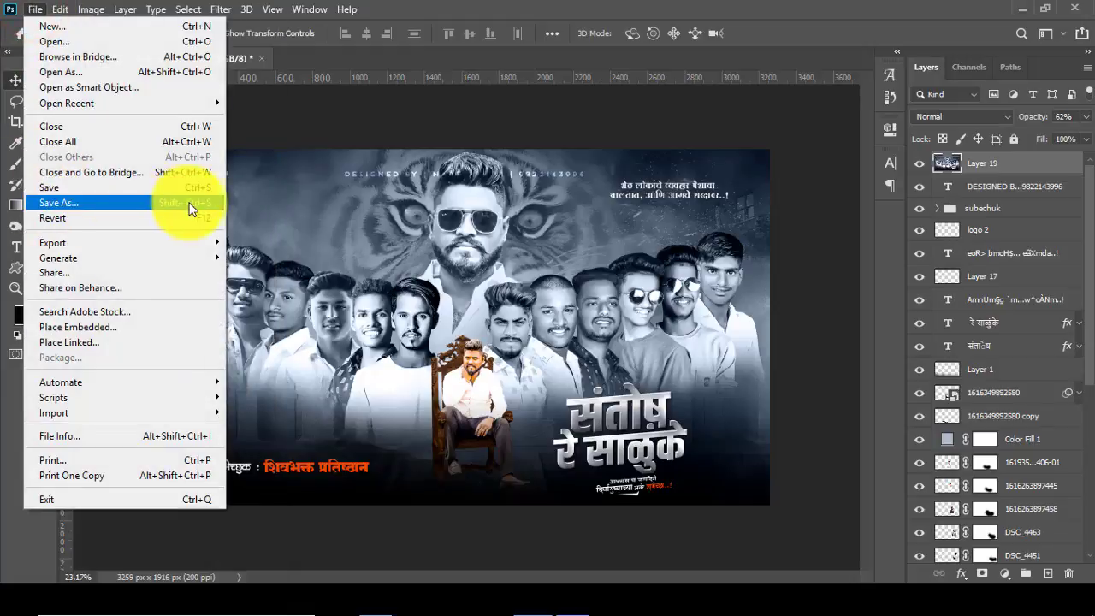